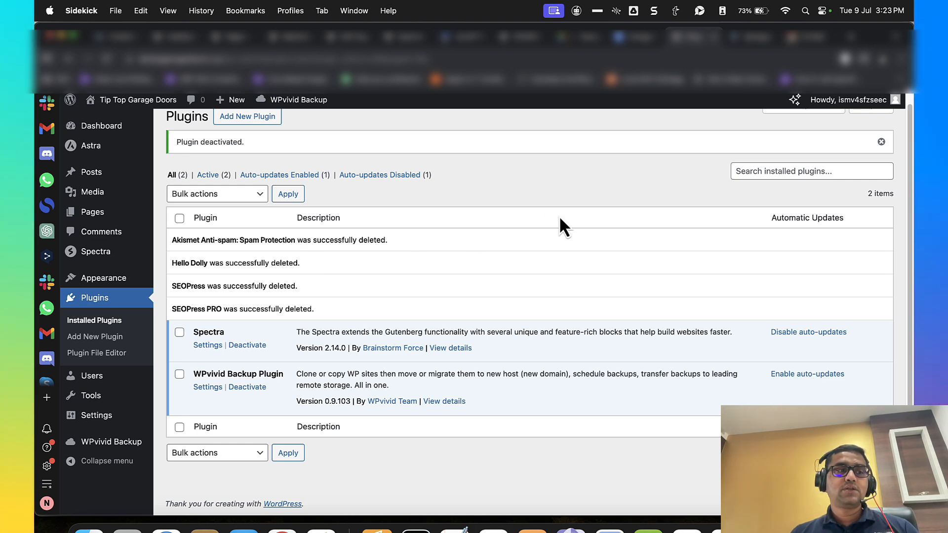
Step: Search the plugin directory for seopress and install the SEOPress – On-site SEO plugin
click(95, 336)
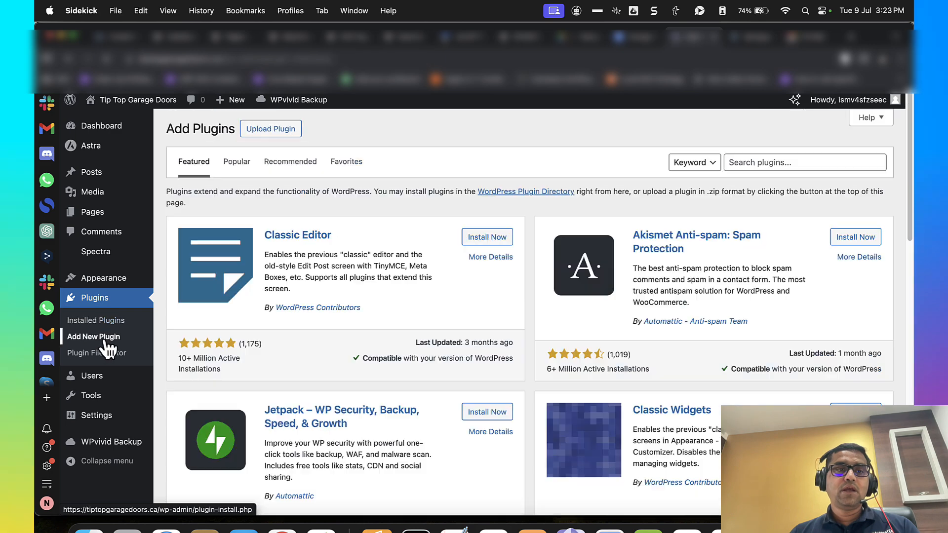
click(796, 162)
text(seopress)
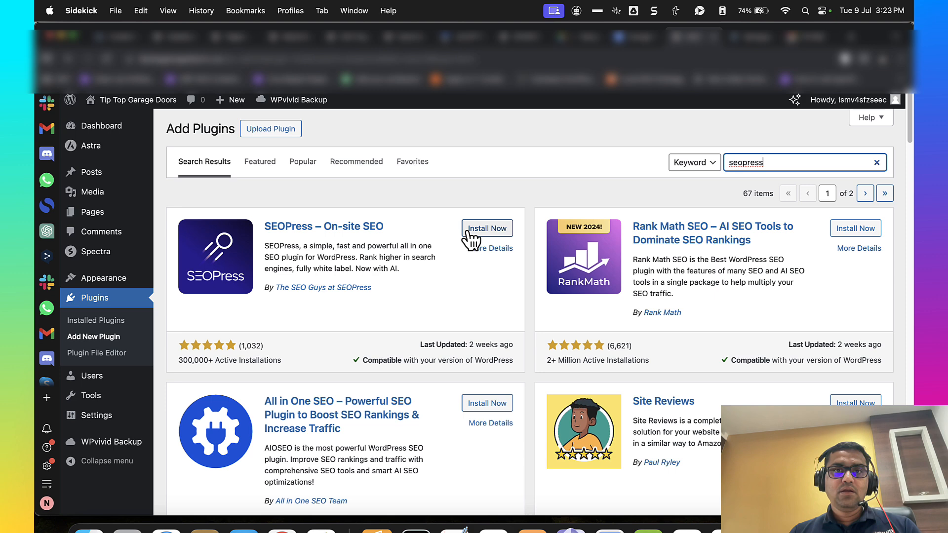
click(469, 232)
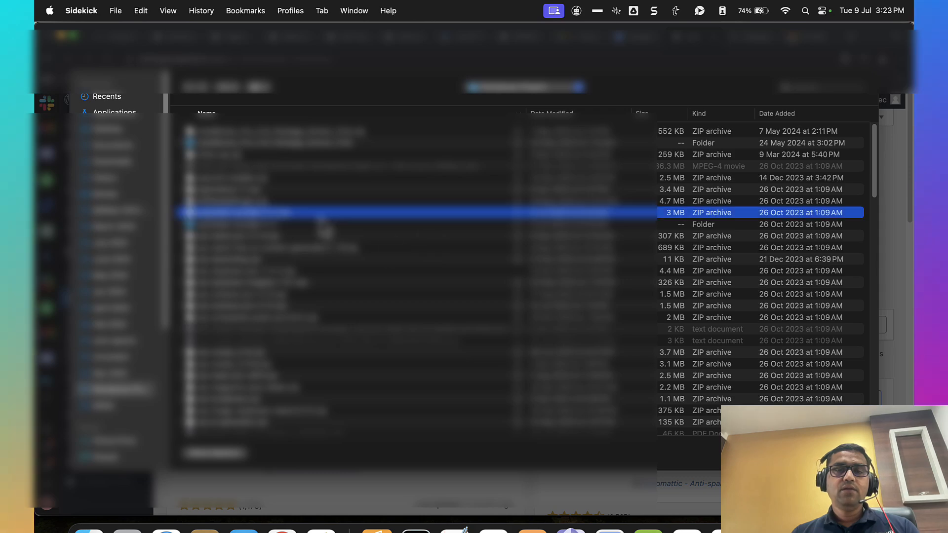
Step: Upload wp-seopress-pro-7-0-2.zip as a new plugin, install it and activate it
scroll(296, 227, down, 3)
click(250, 242)
double_click(251, 242)
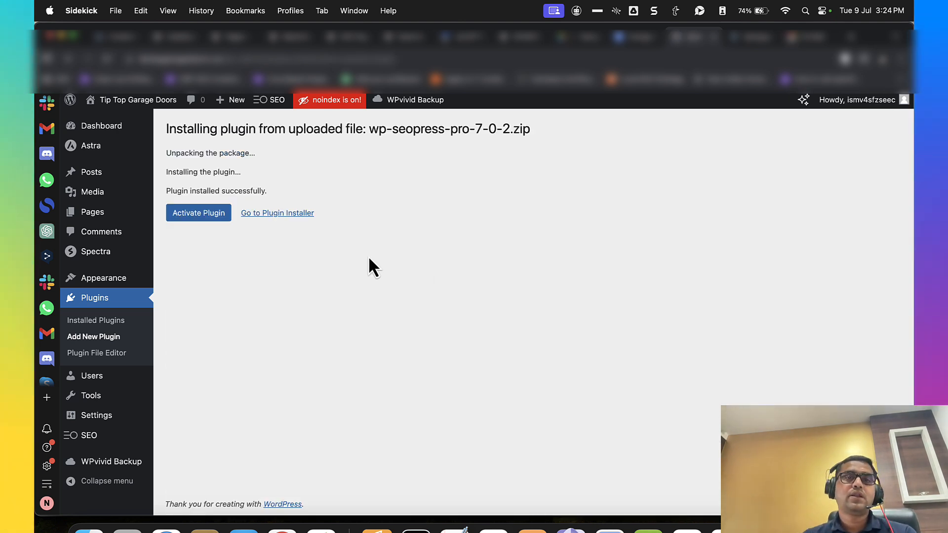
click(220, 213)
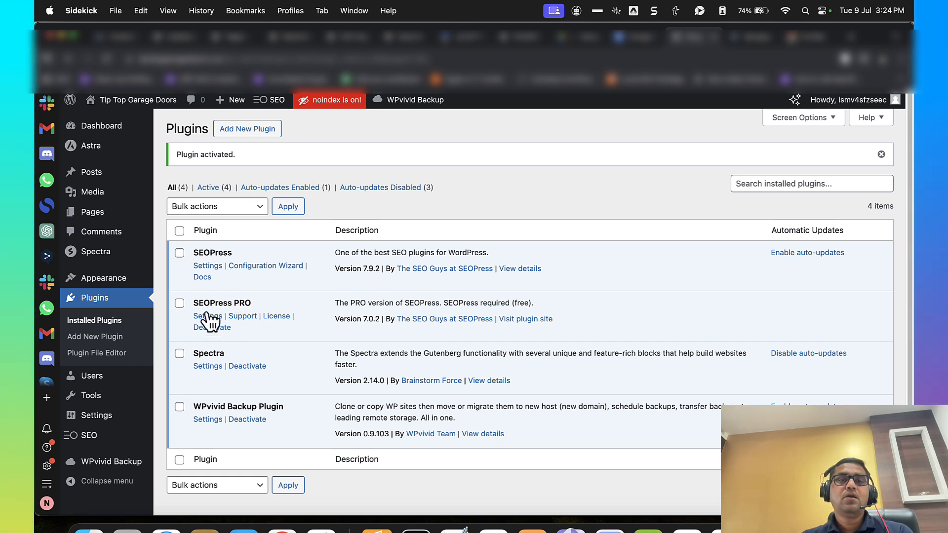
Step: Open the SEOPress PRO license settings and deactivate the license
click(276, 316)
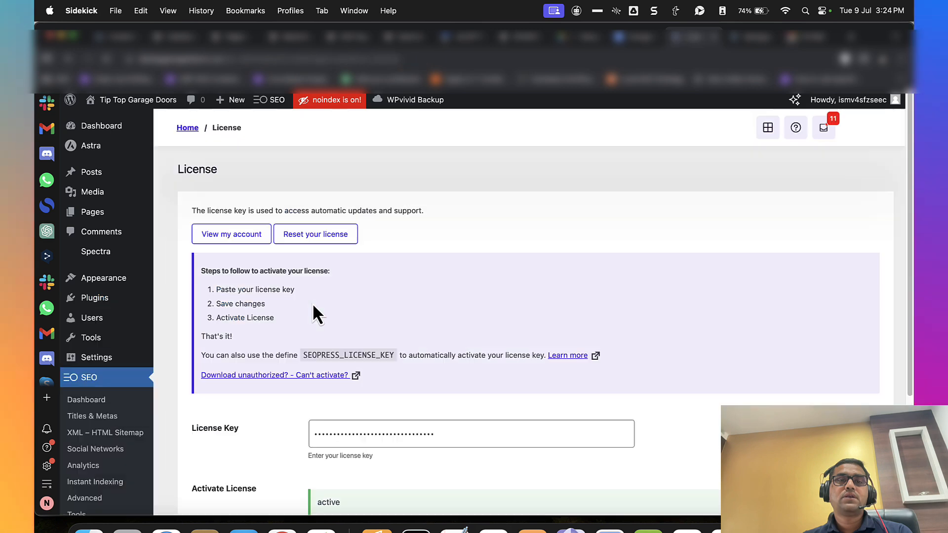
scroll(336, 375, down, 3)
click(369, 341)
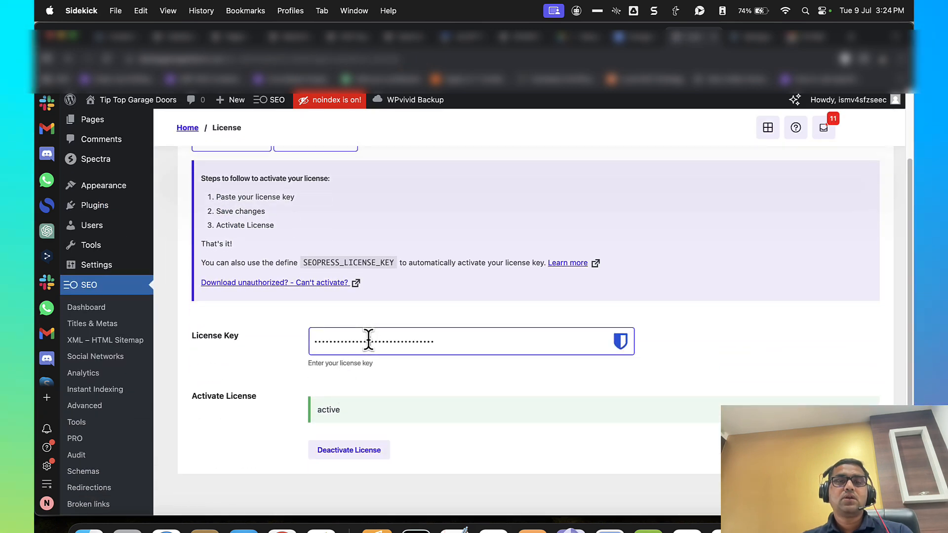
click(343, 378)
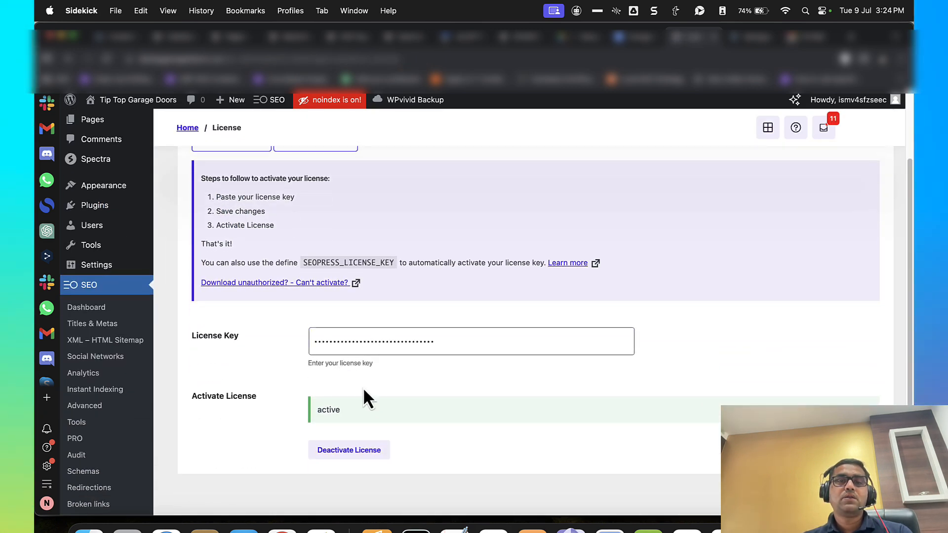
scroll(404, 380, down, 2)
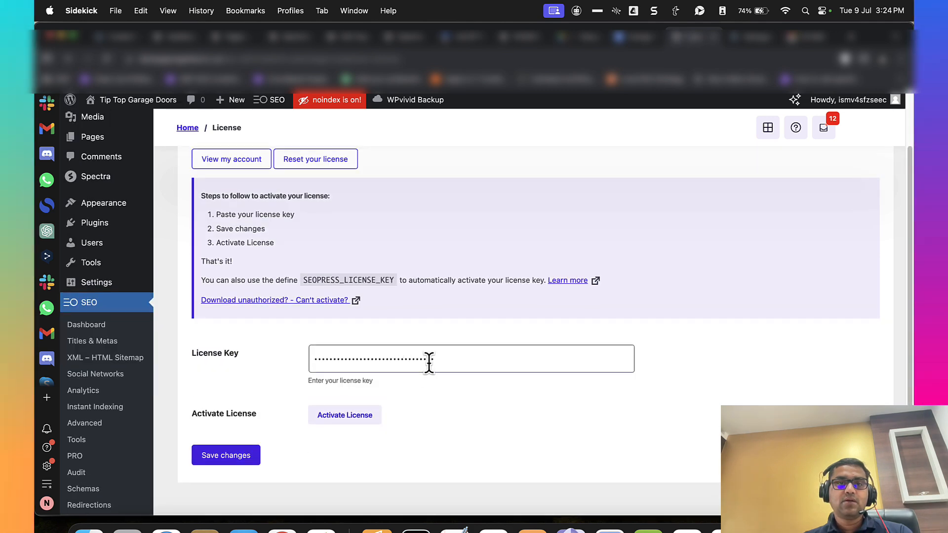
Step: Clear the License Key field, enter the license key again and activate the license
double_click(430, 364)
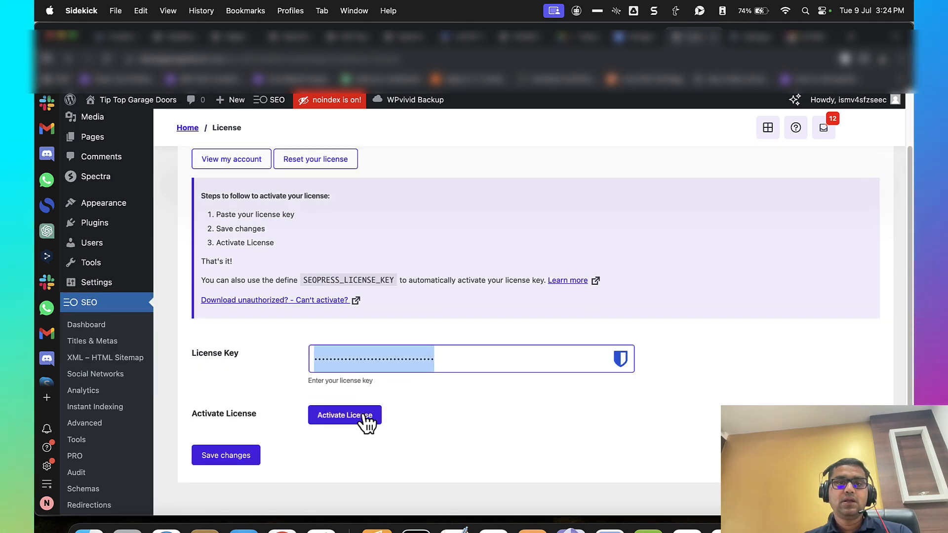
key(BackSpace)
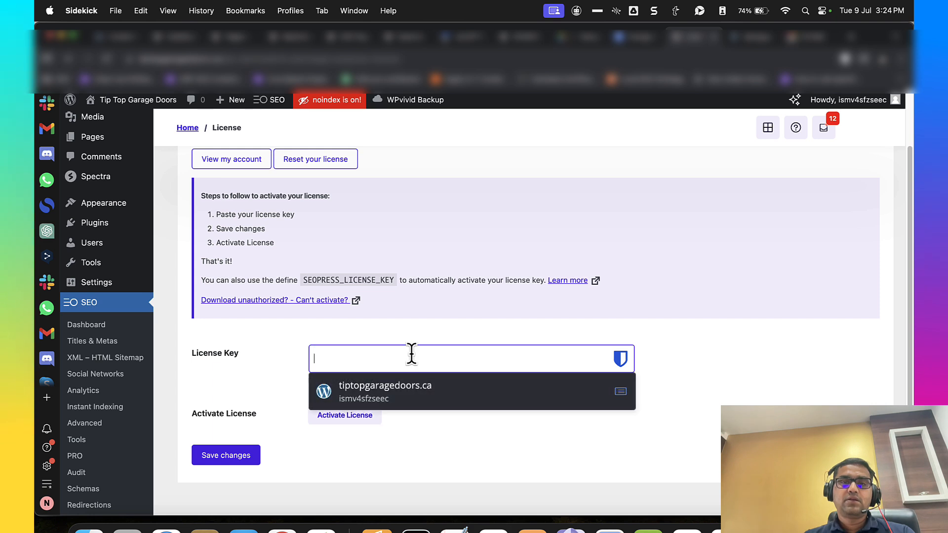
key(super+slash)
key(Escape)
click(424, 385)
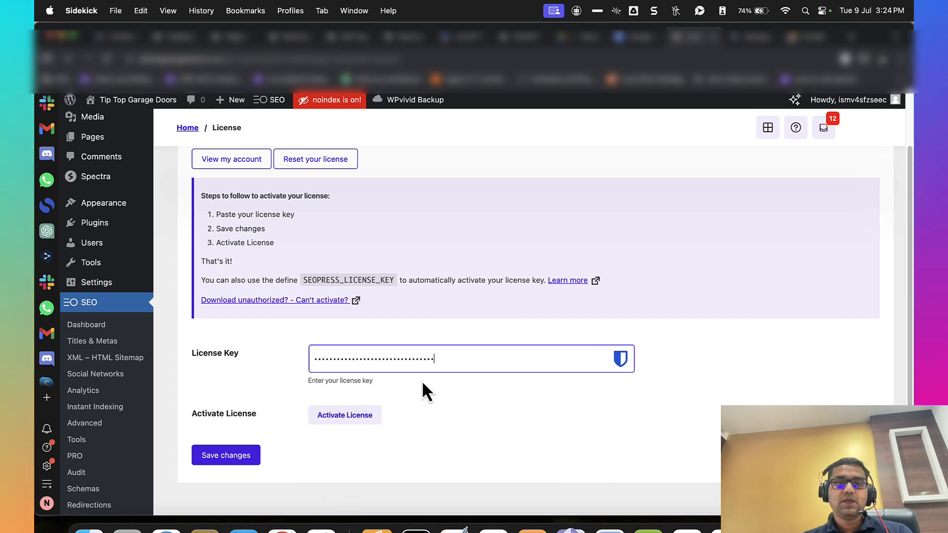
click(345, 421)
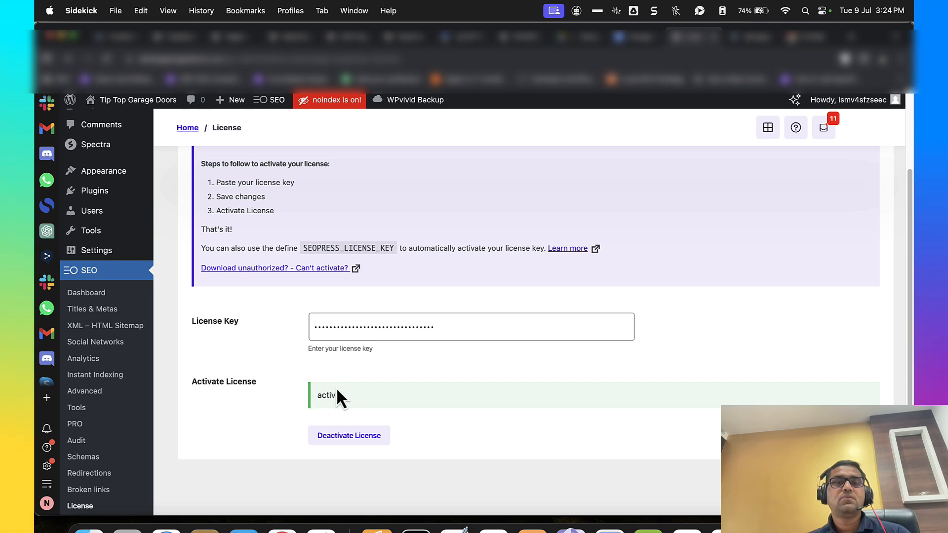
Step: Open SEOPress's Broken links list and go to its scan page
scroll(280, 352, up, 4)
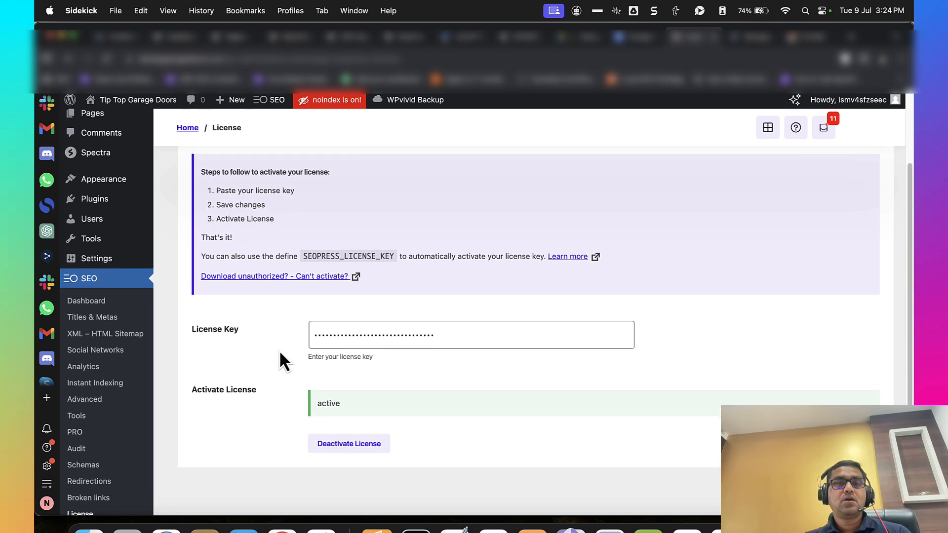
scroll(280, 351, down, 5)
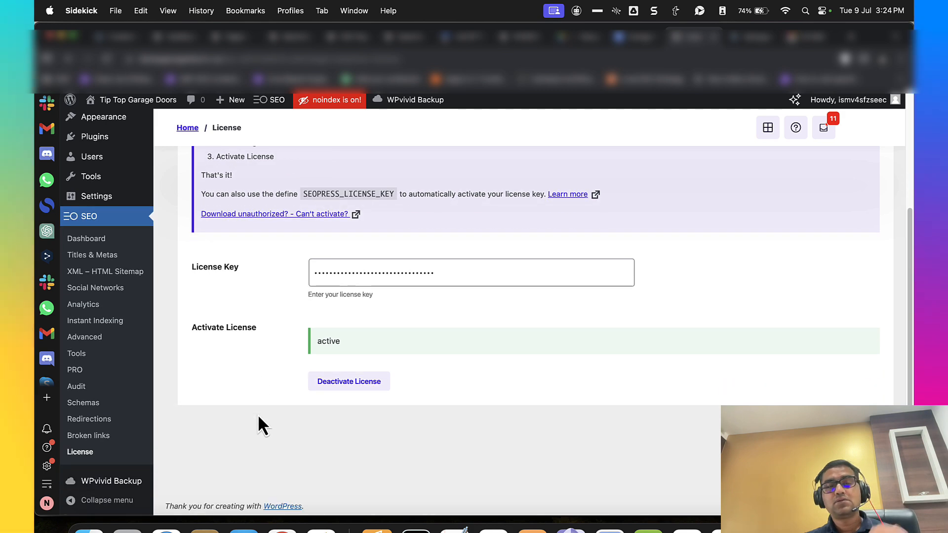
click(114, 436)
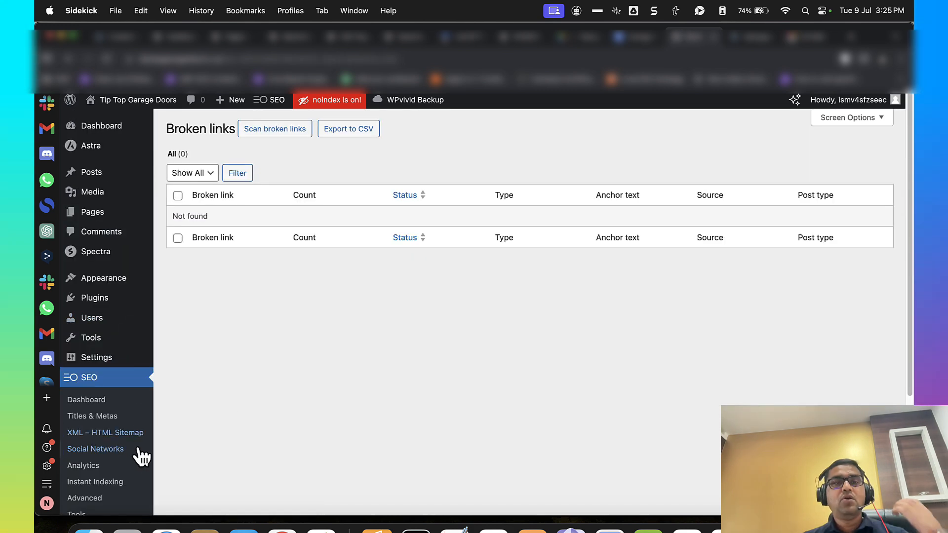
click(138, 455)
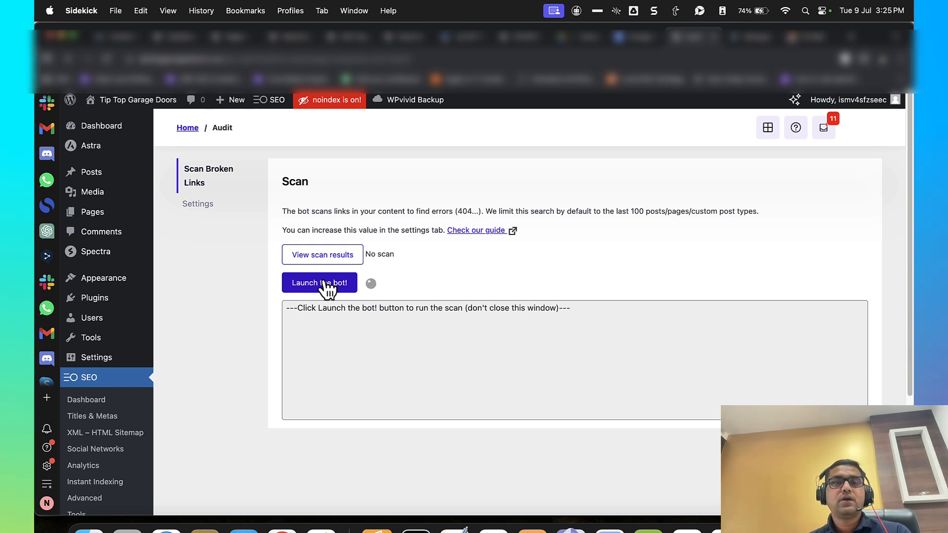
Step: Turn off Discourage search engines from indexing this site in the Reading settings and save the changes
mouse_move(137, 370)
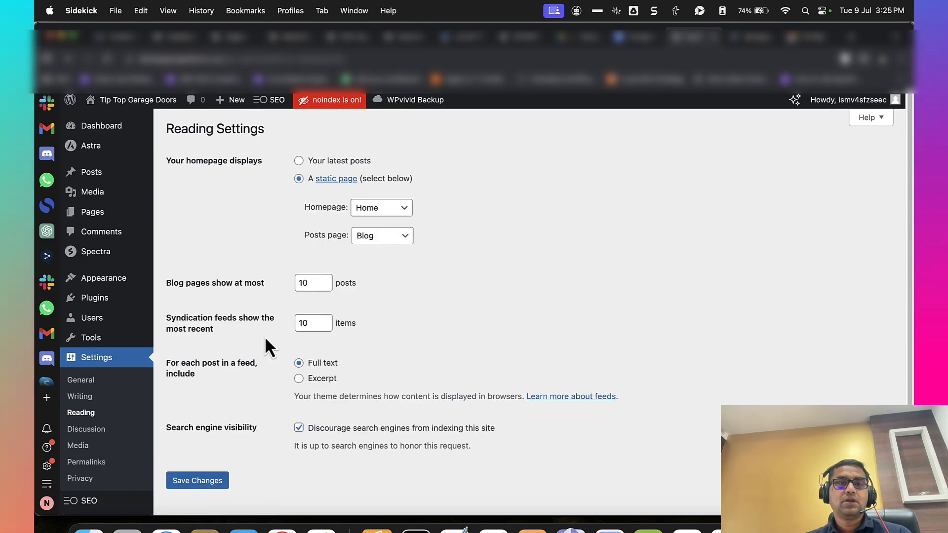
scroll(298, 368, down, 2)
click(323, 383)
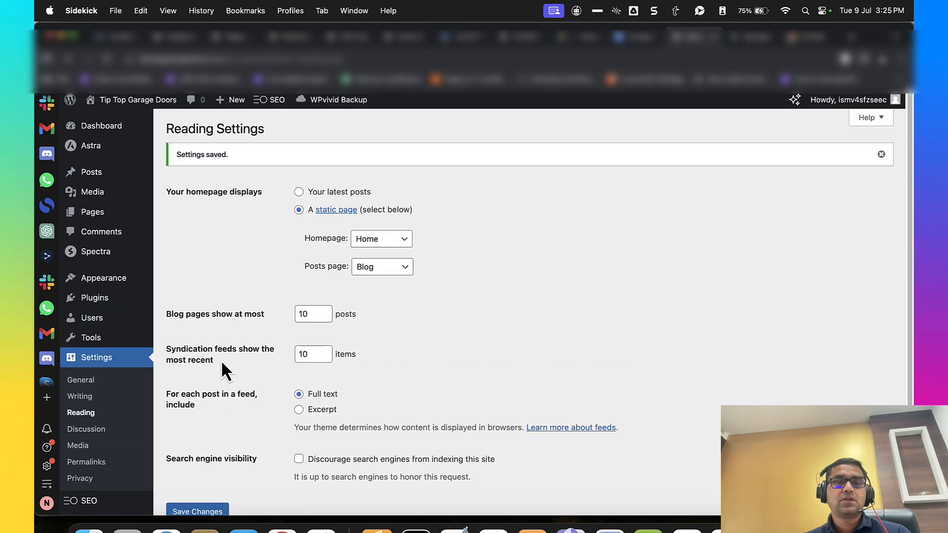
Step: Return to SEOPress's Broken links and open the Scan Broken Links tool
scroll(222, 372, down, 2)
mouse_move(126, 450)
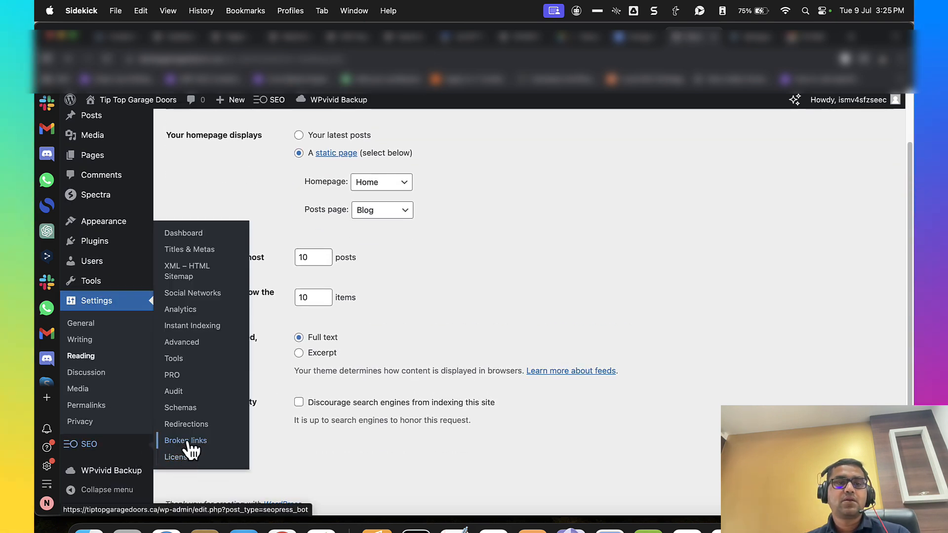
click(189, 441)
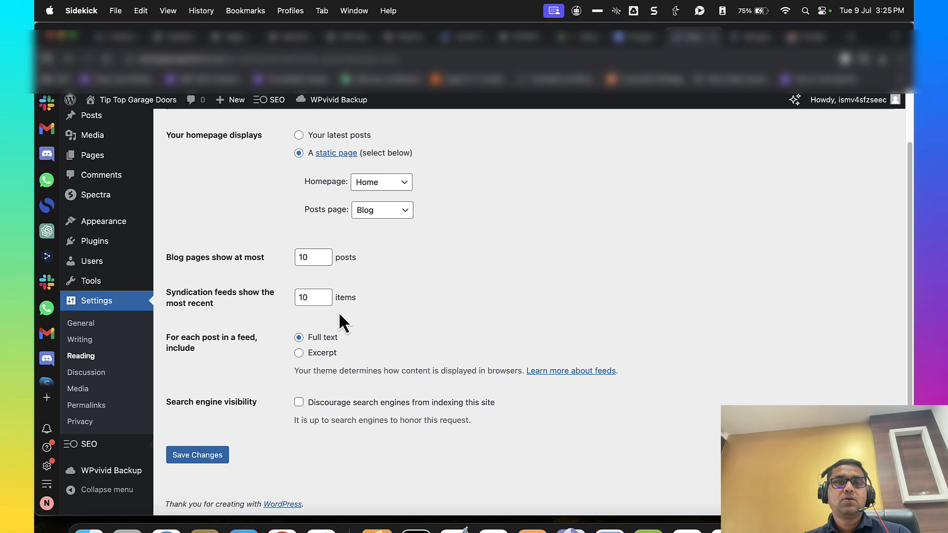
click(279, 133)
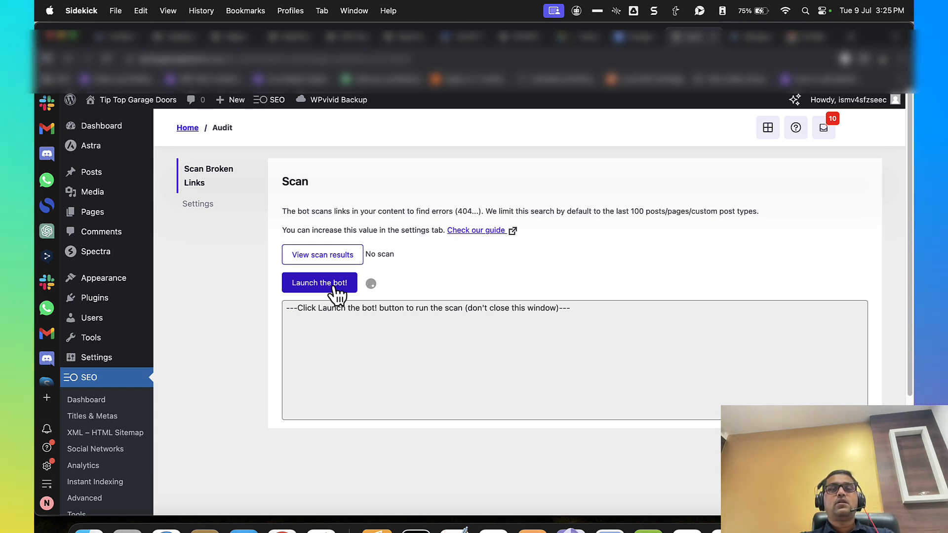
Step: Open SEOPress's Redirections page and highlight the note about redirections and 404 errors
scroll(338, 295, down, 3)
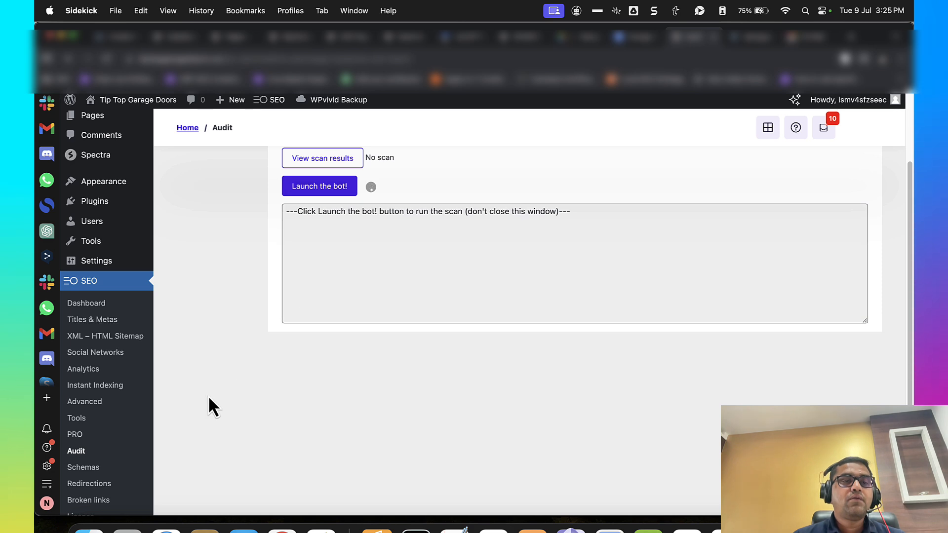
scroll(188, 420, down, 2)
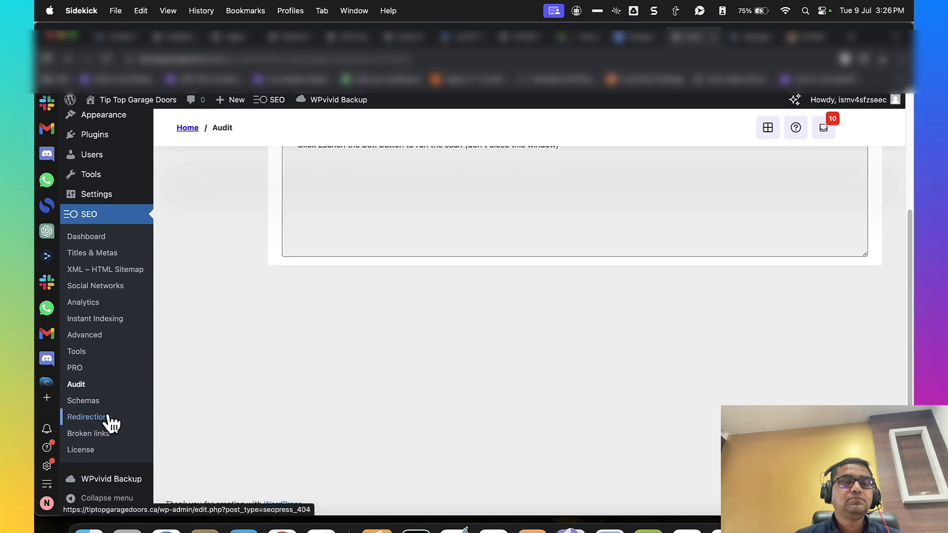
click(108, 419)
scroll(266, 327, up, 5)
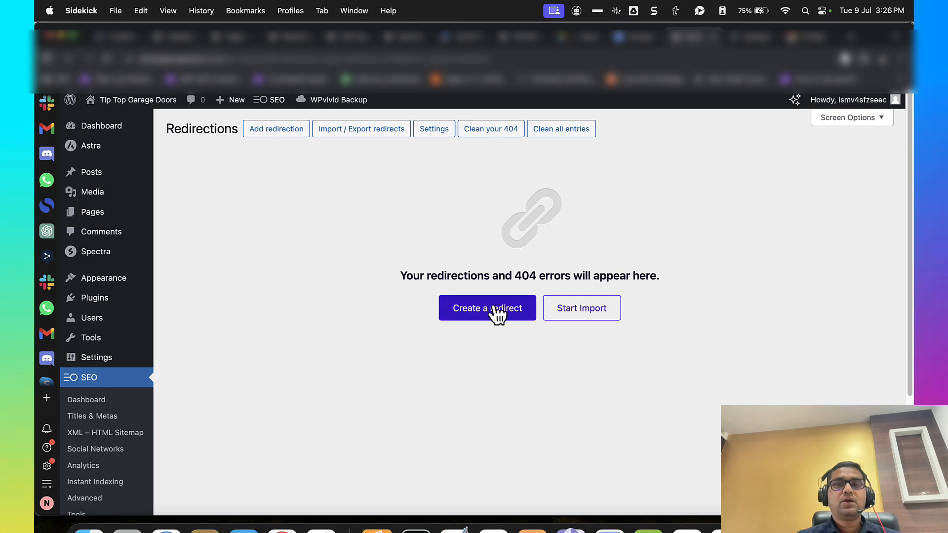
triple_click(511, 276)
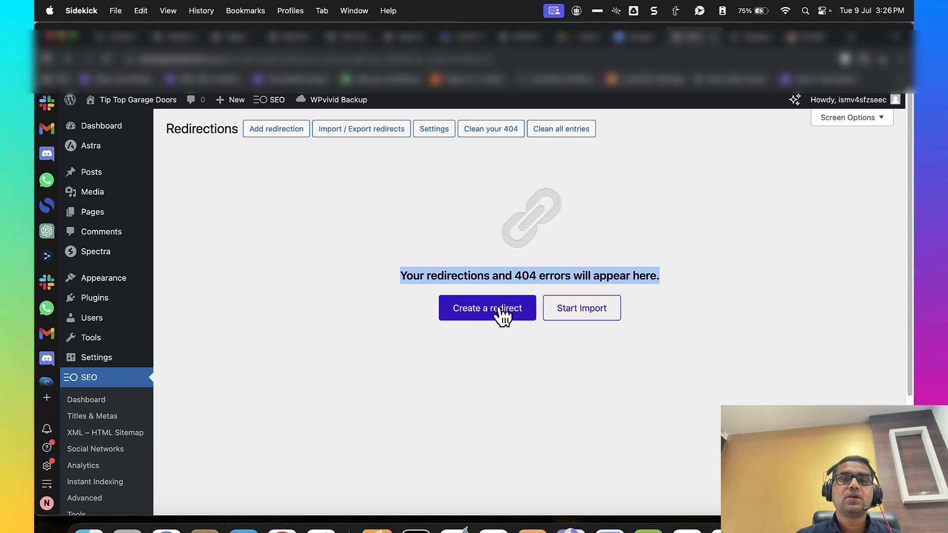
Step: Start a new redirect and examine its redirection type and URL redirection fields
scroll(373, 345, down, 3)
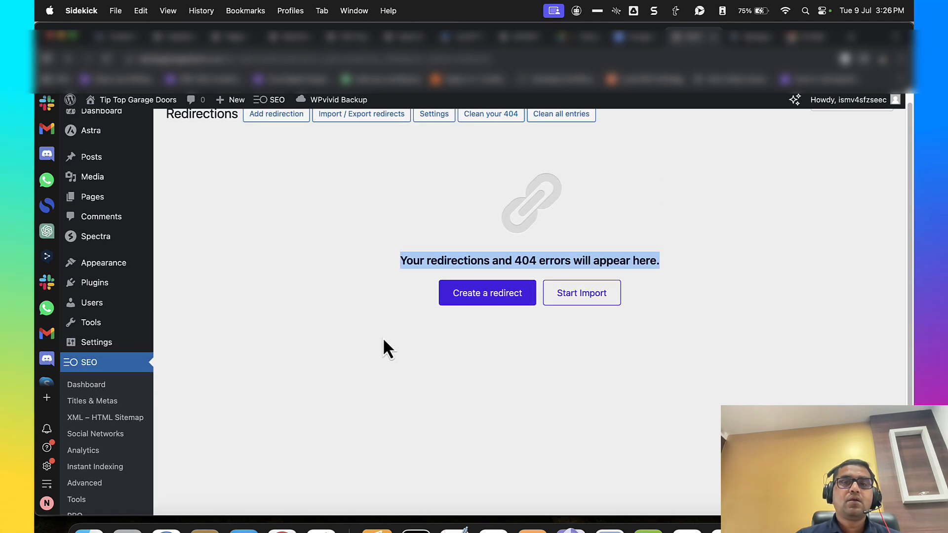
click(476, 296)
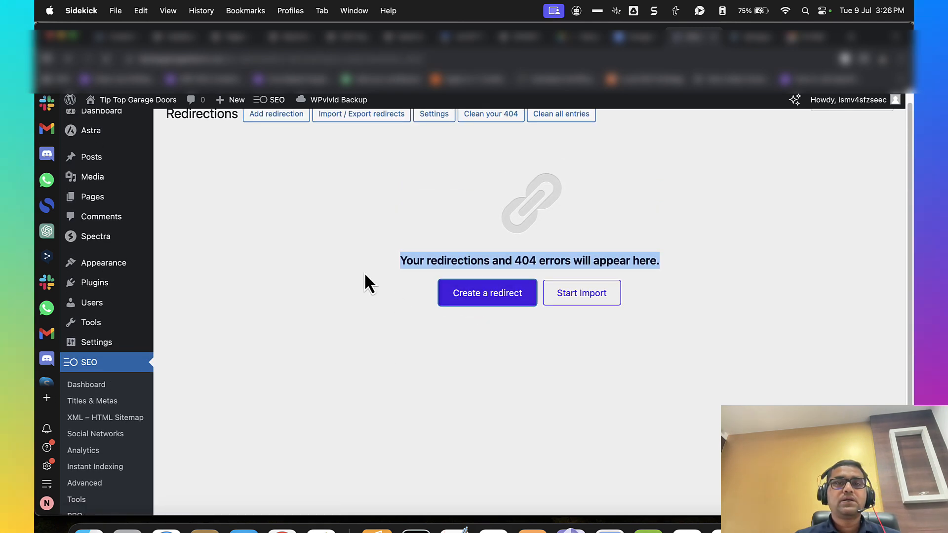
scroll(348, 301, down, 5)
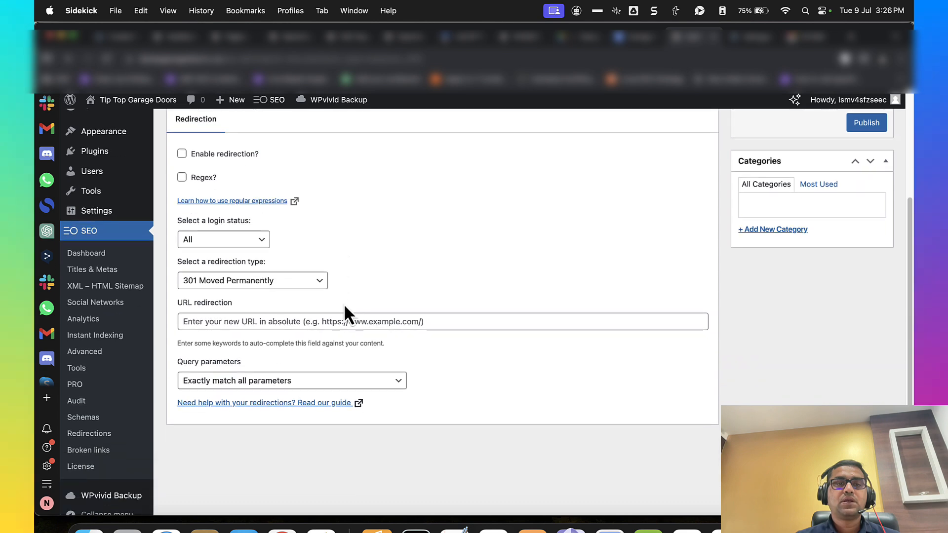
click(282, 321)
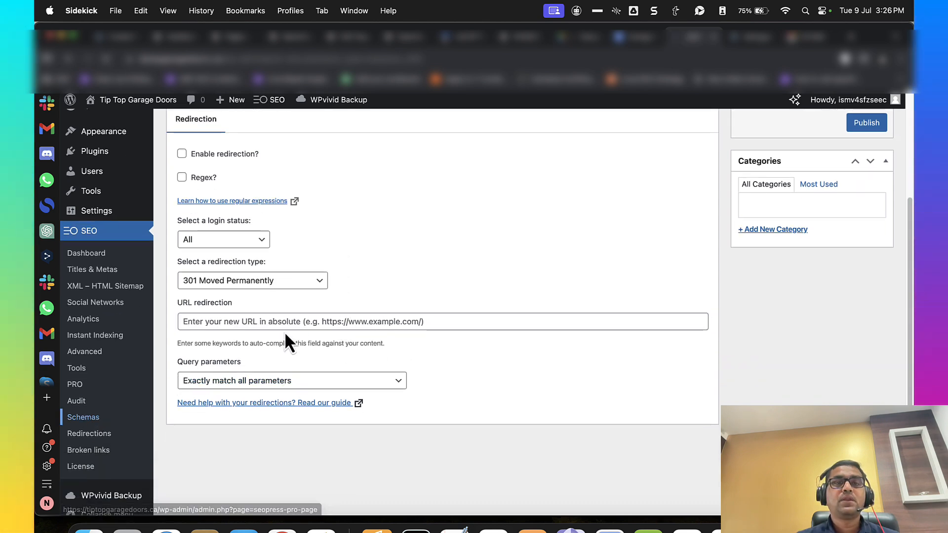
Step: Create a new schema in SEOPress and set its display rule to Post ID
scroll(284, 331, up, 3)
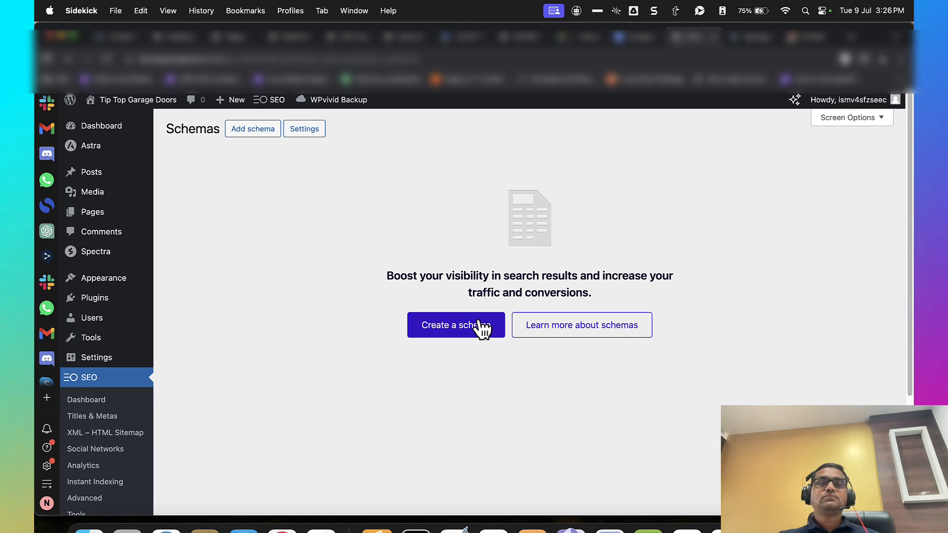
click(479, 327)
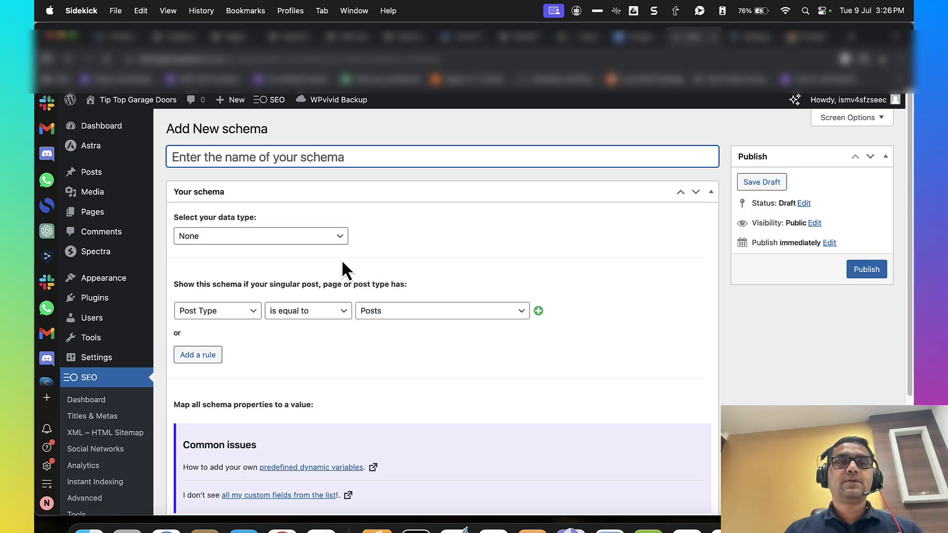
scroll(321, 193, down, 1)
scroll(318, 202, down, 3)
click(242, 234)
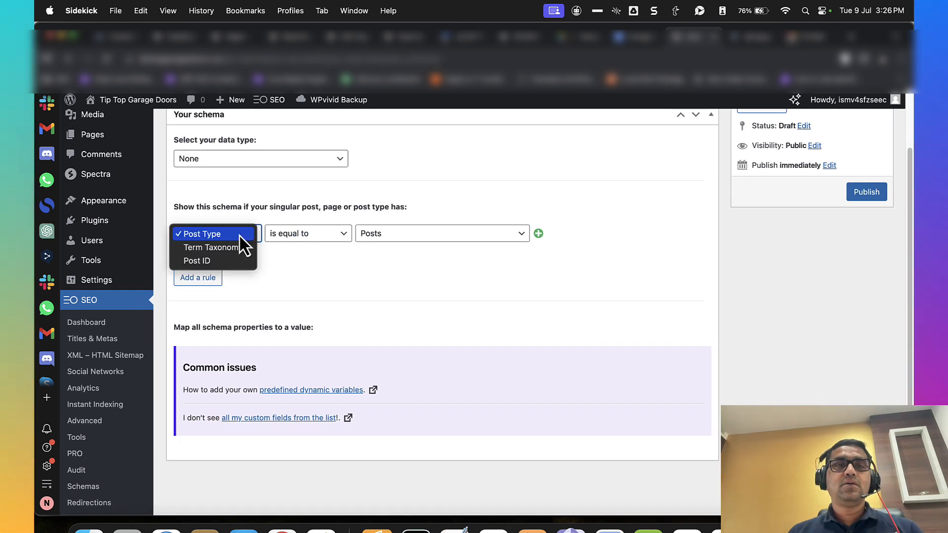
click(228, 261)
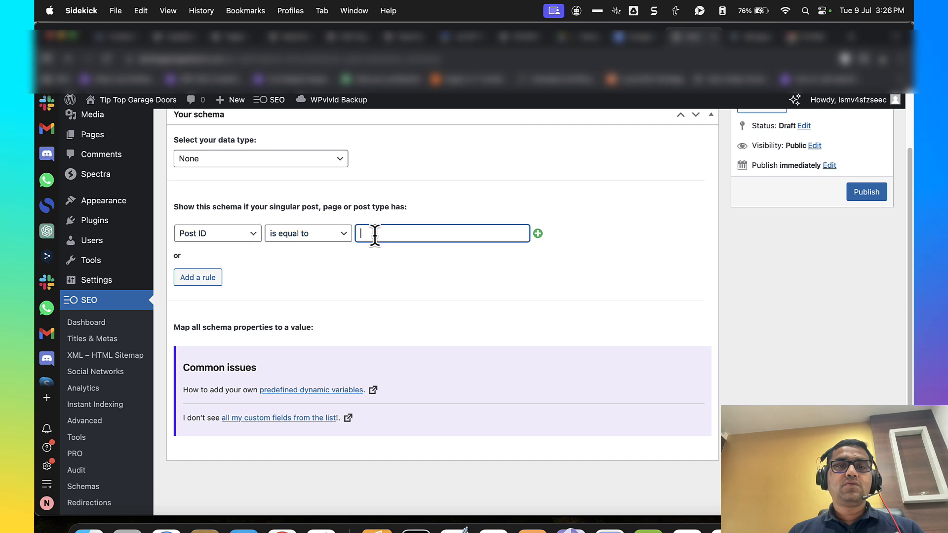
Step: Set the new schema's data type to Local Business
scroll(336, 217, up, 2)
click(295, 207)
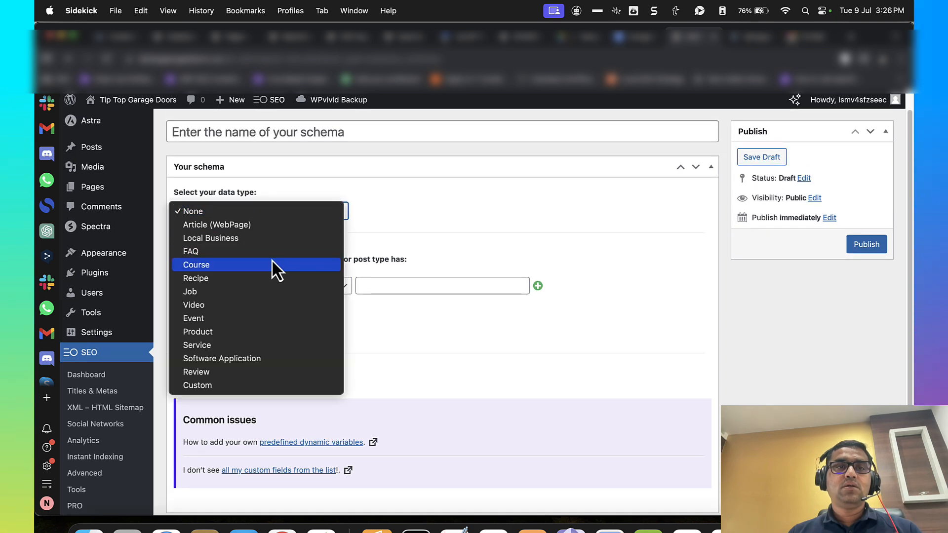
click(274, 242)
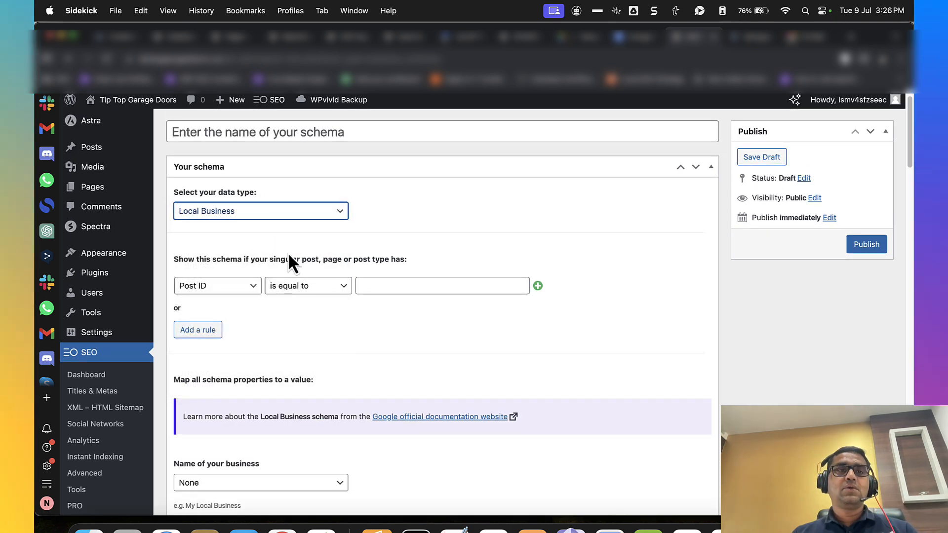
Step: Look up the Home page's post ID through its edit page and set the schema's Post ID rule to 9
click(110, 191)
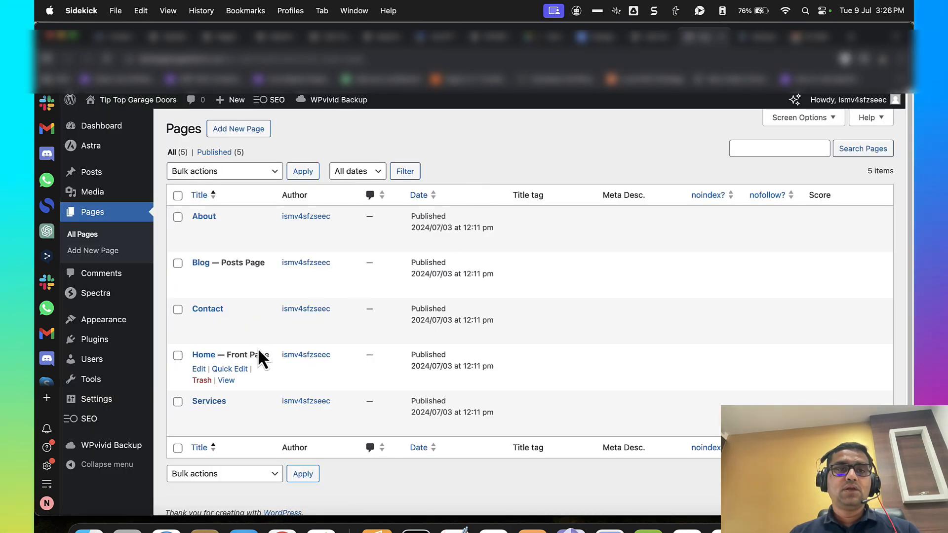
right_click(199, 369)
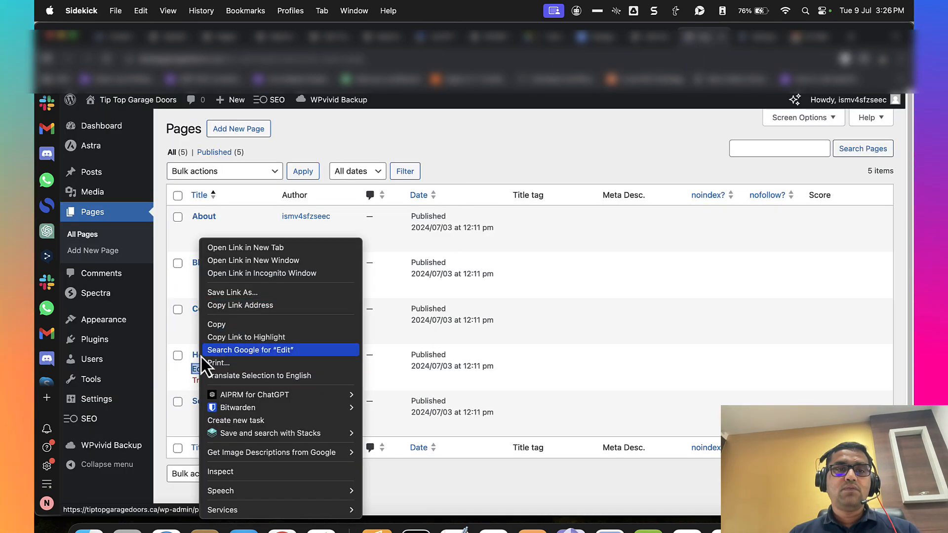
key(Escape)
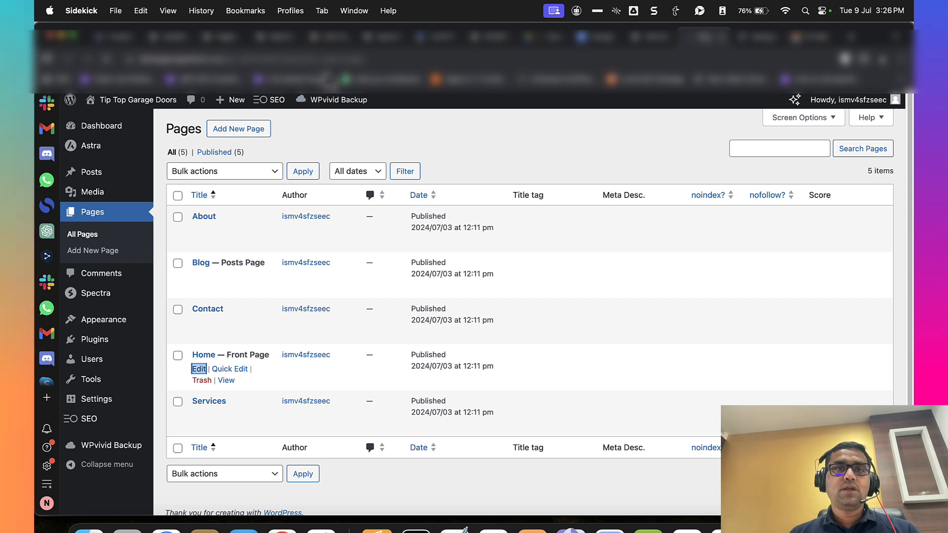
click(310, 59)
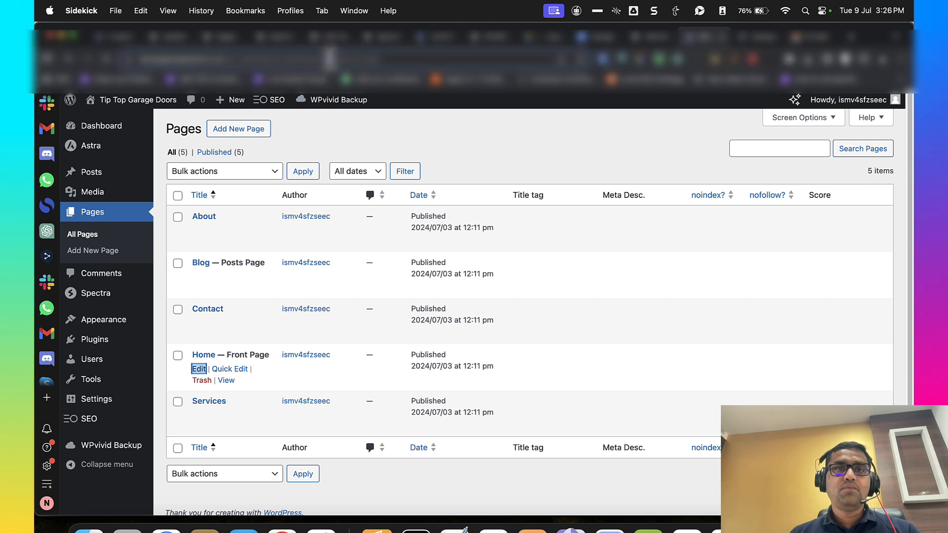
text(https://tiptopgaragedoors.ca/wp-admin/post.php?post=&action=edit)
key(Return)
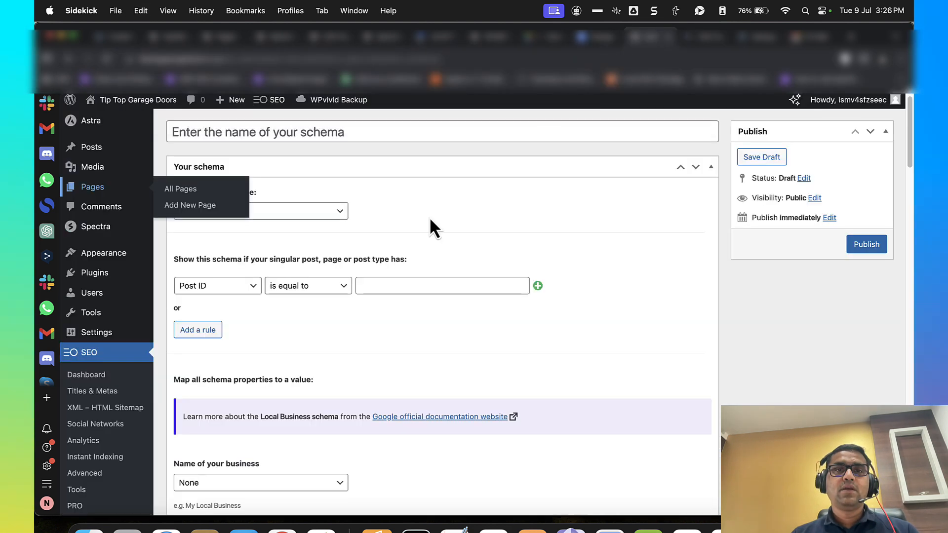
click(411, 285)
text(9)
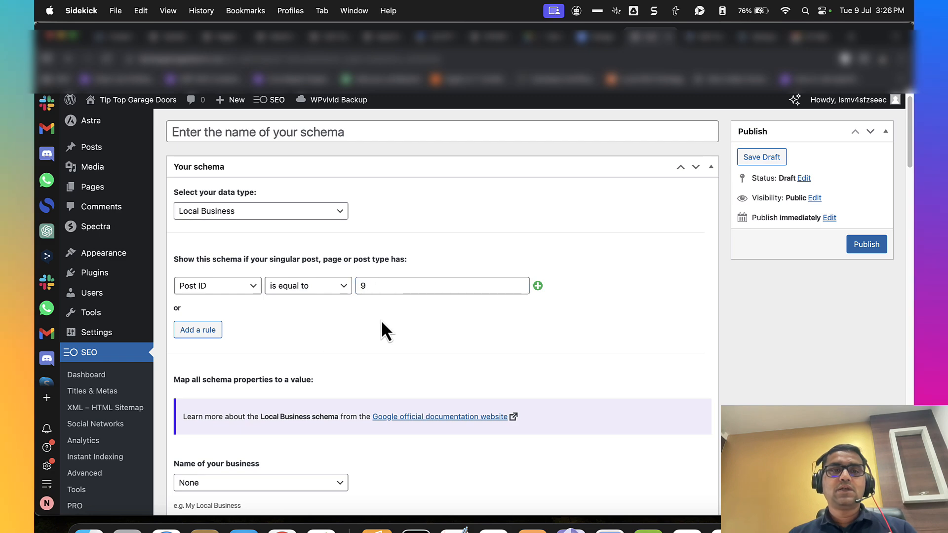
Step: Map the schema's business name to manual text reading "Tip Top Garage Doors"
scroll(245, 338, down, 2)
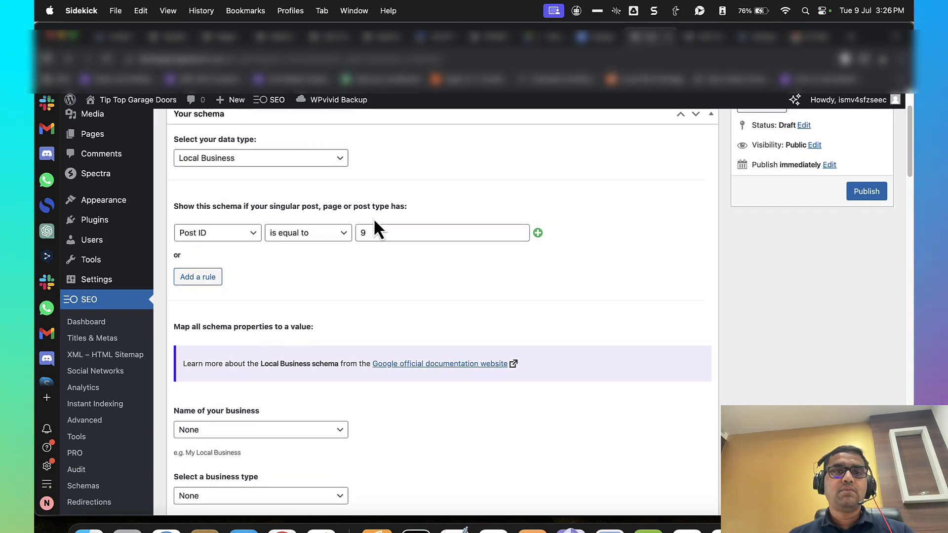
scroll(295, 297, down, 5)
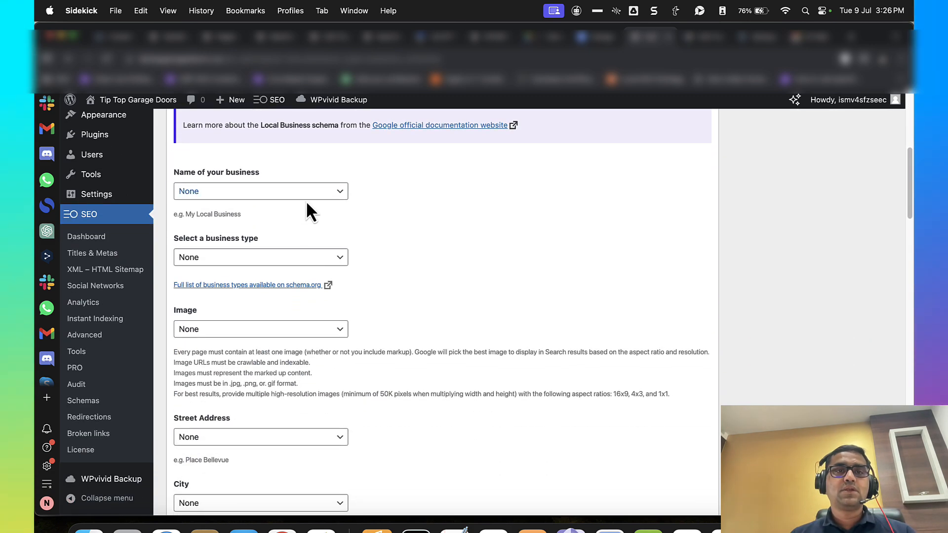
click(306, 197)
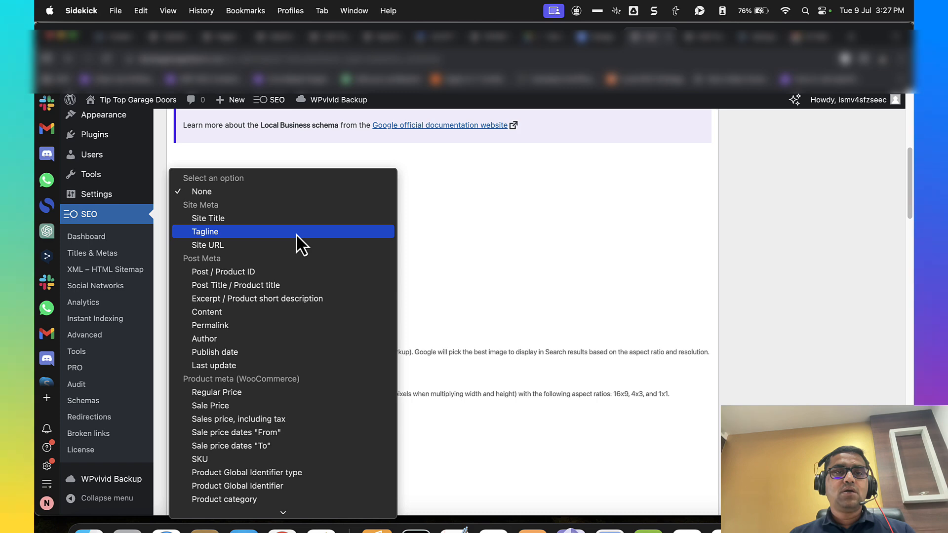
key(Escape)
click(301, 195)
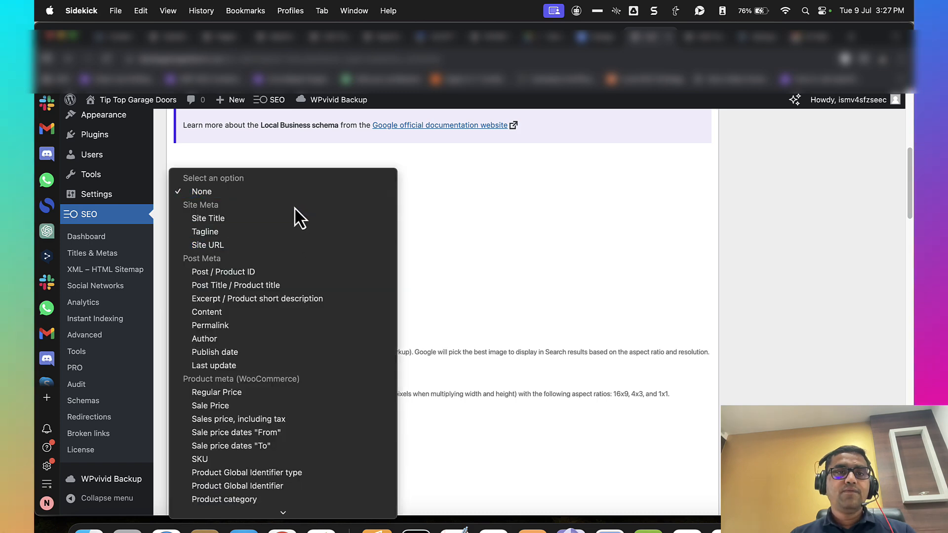
scroll(290, 370, down, 3)
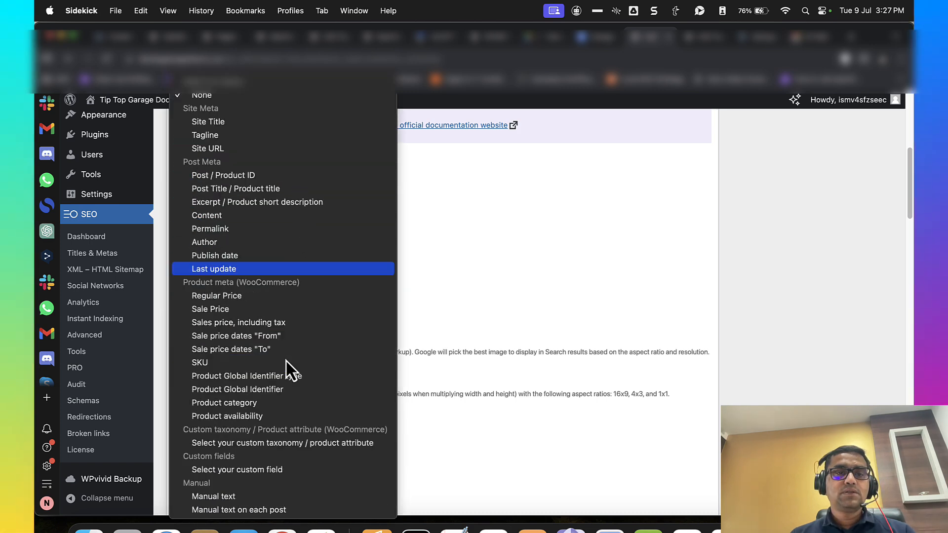
click(253, 503)
click(394, 198)
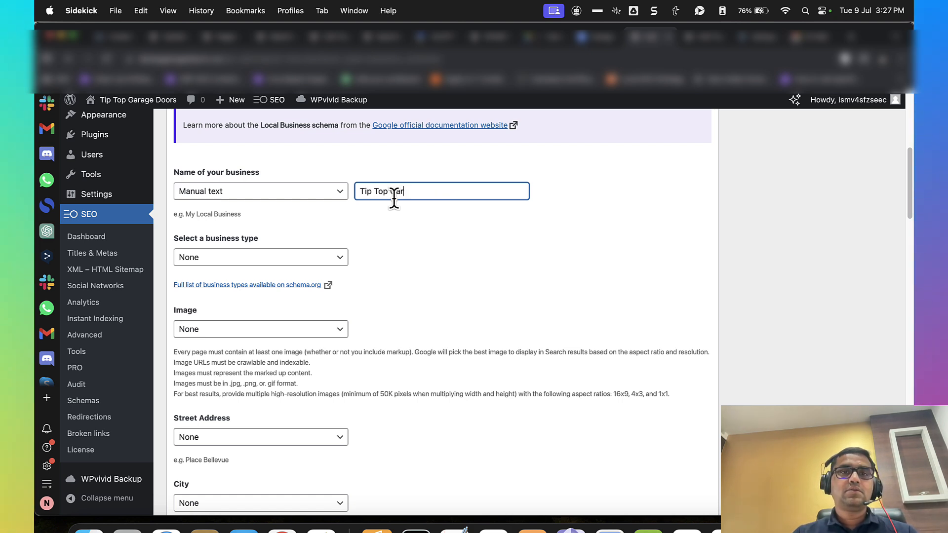
text(Tip Top Garage Doors)
Step: Set the schema's business type to Local Business type with Home And Construction Business as the category
scroll(337, 266, down, 2)
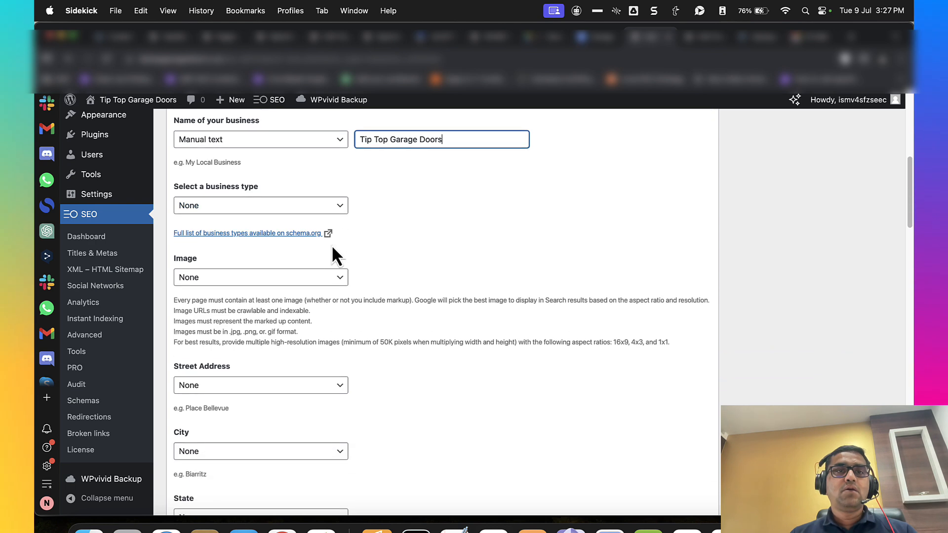
click(328, 213)
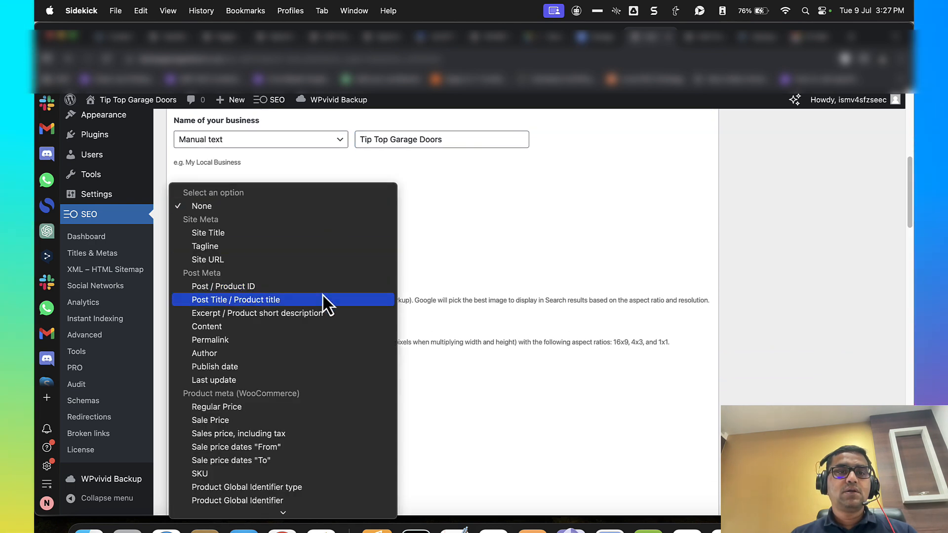
click(397, 207)
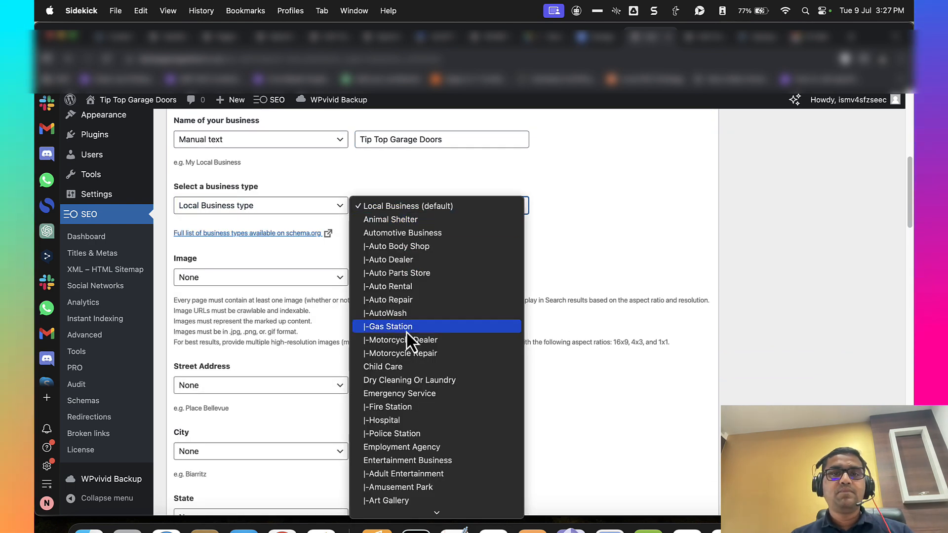
scroll(407, 333, down, 15)
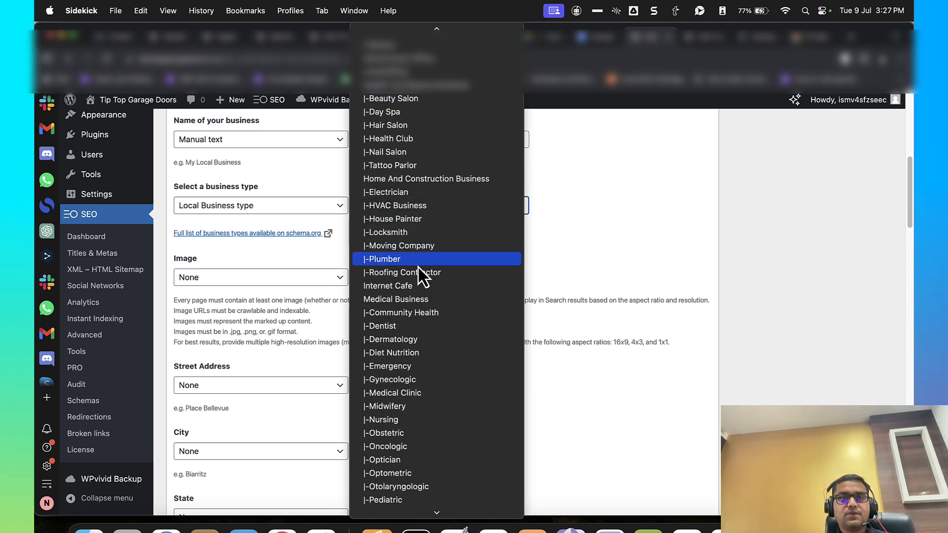
click(427, 179)
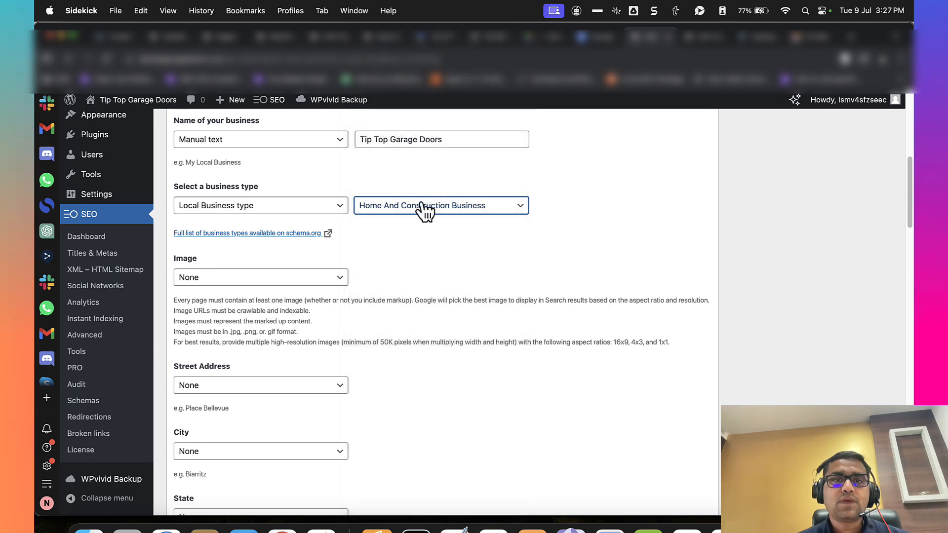
Step: Browse the business categories, inspect their selection list in the developer tools and copy its HTML element
click(412, 205)
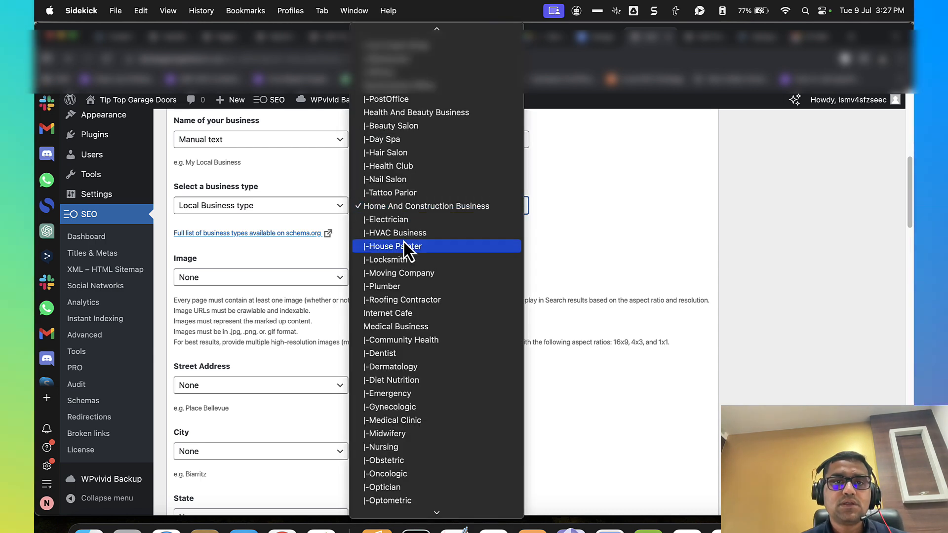
scroll(398, 321, down, 10)
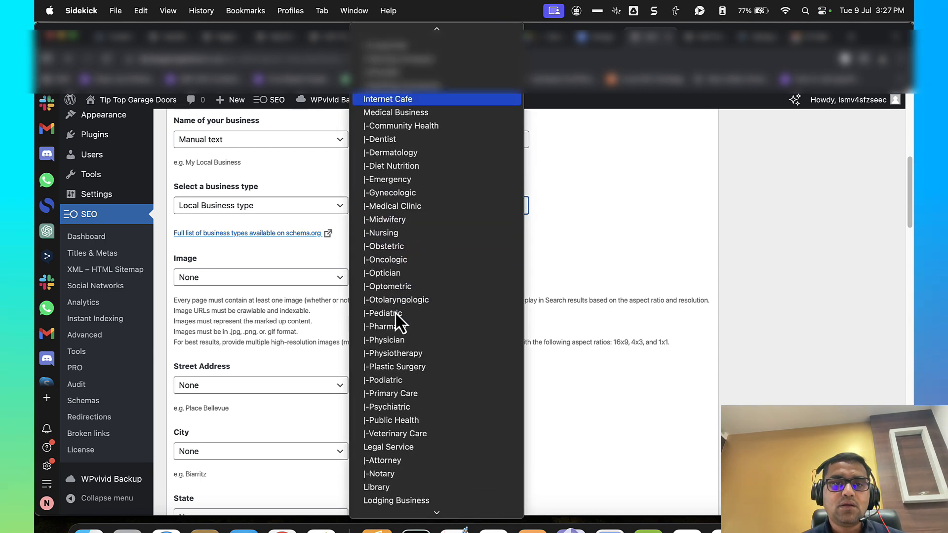
right_click(398, 208)
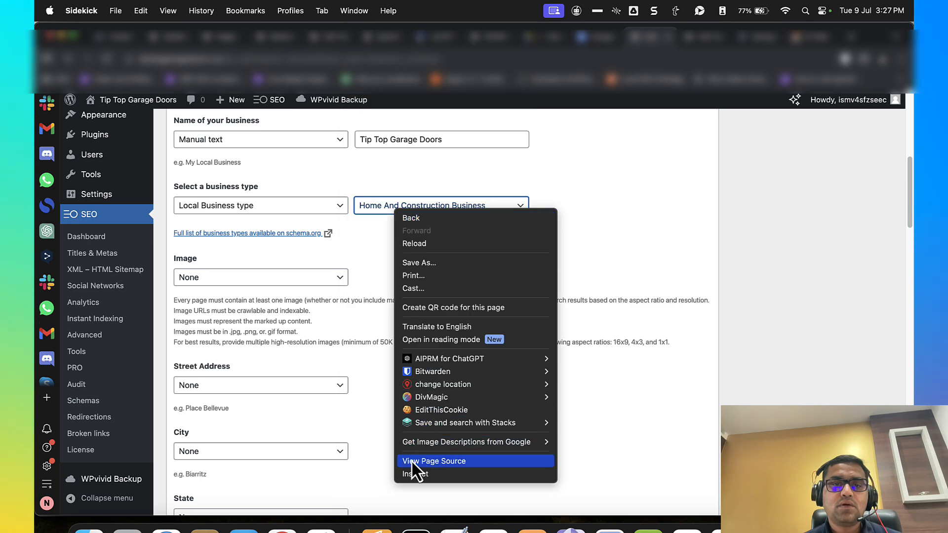
click(411, 473)
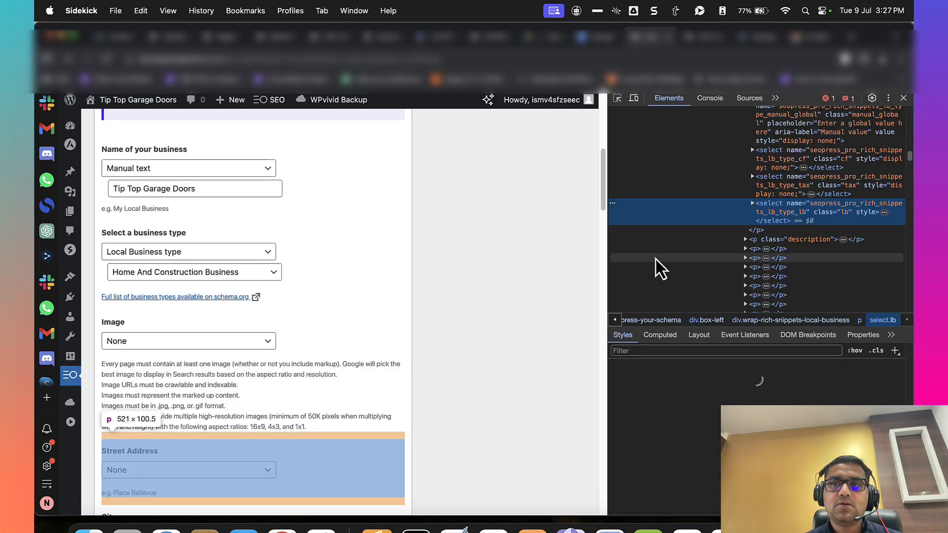
right_click(773, 208)
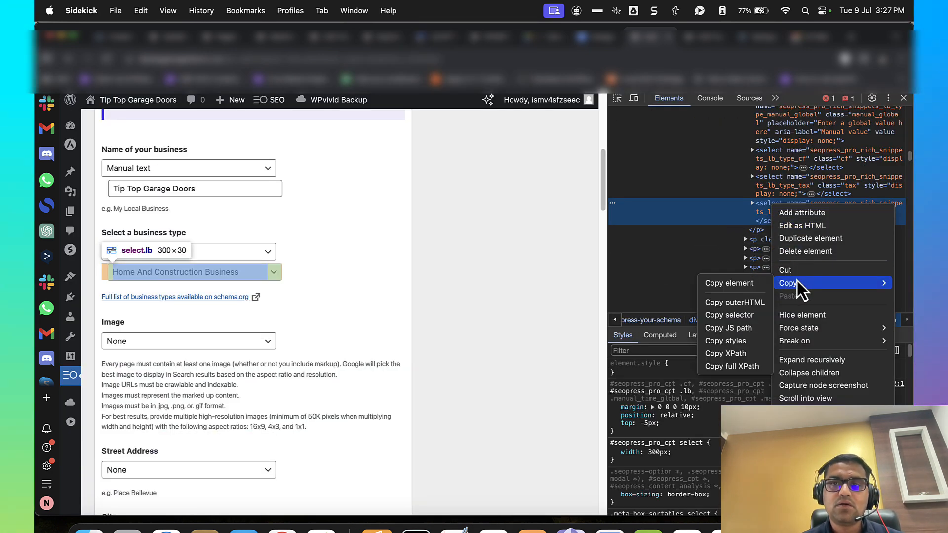
click(716, 283)
Step: Switch to ChatGPT and ask for the top 3 best suitable category names for a Garage Door business from the copied category list
click(576, 529)
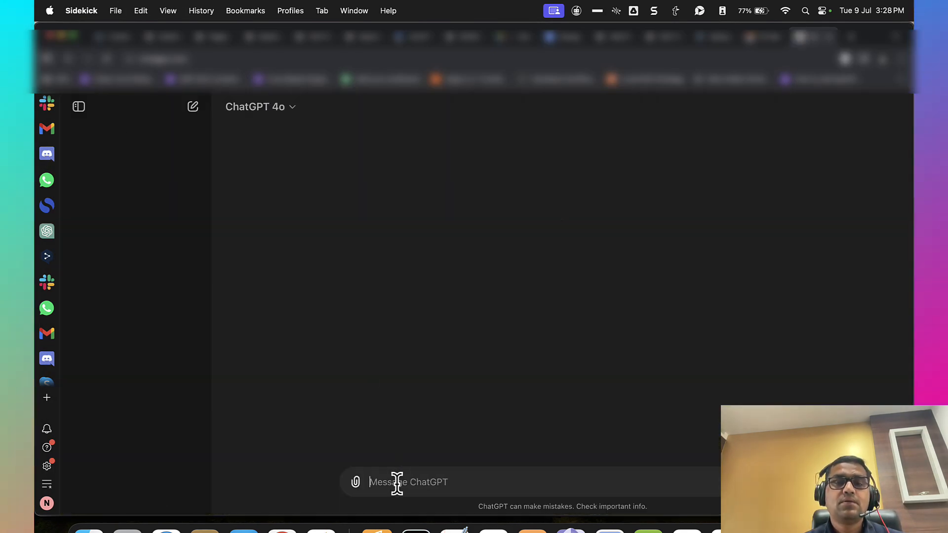
text(grom)
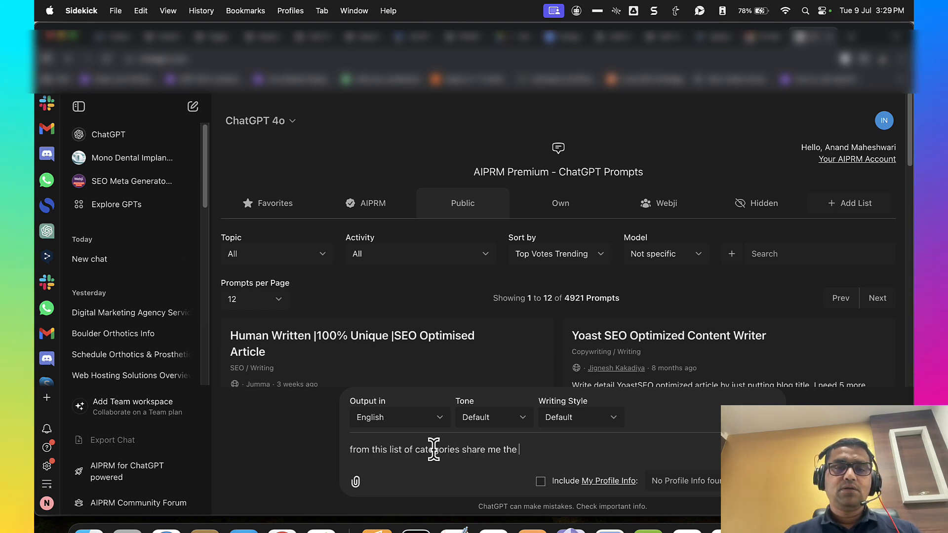
text(top 3 best suitable cat)
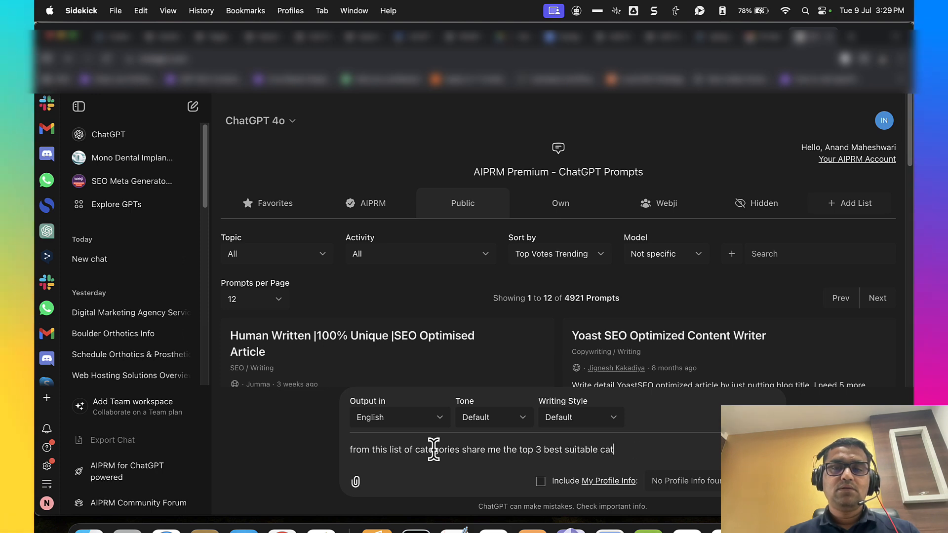
text(egories na)
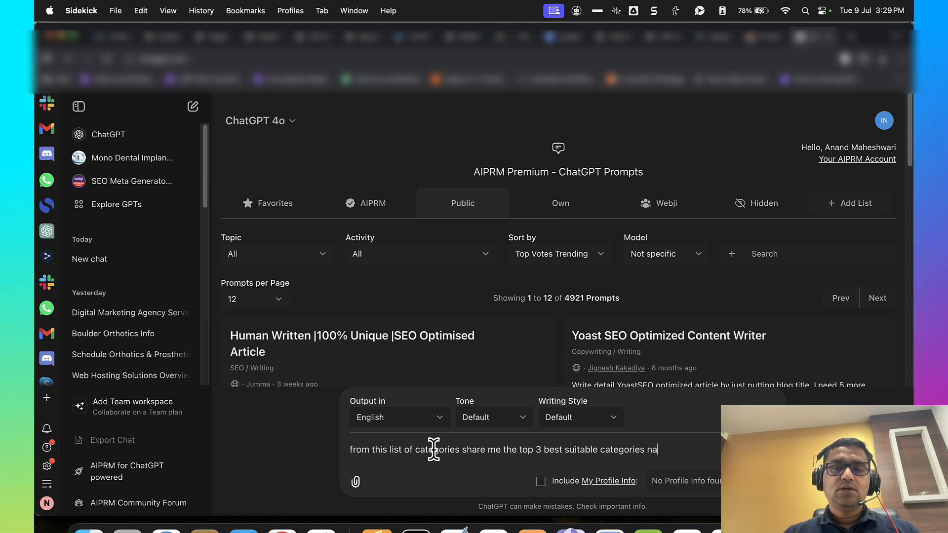
text(me whsimilar to Gafage)
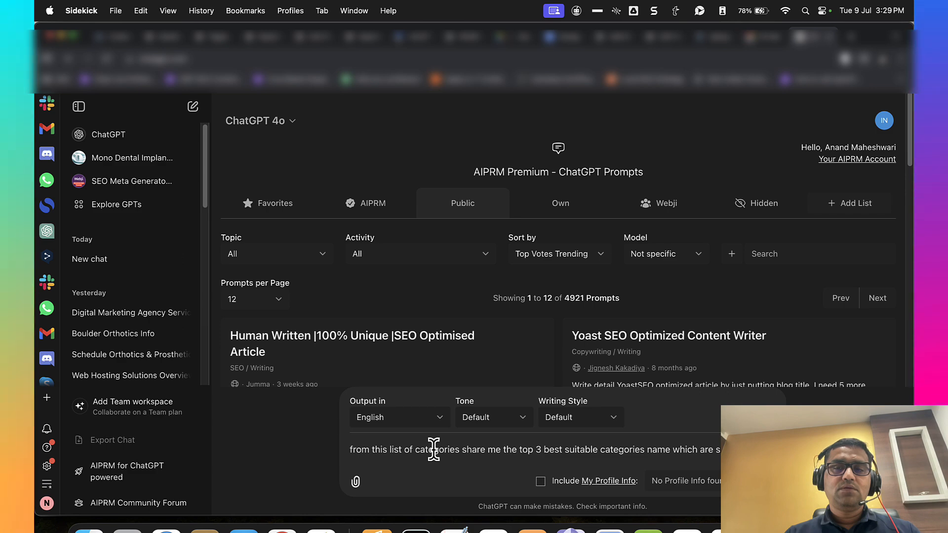
key(BackSpace)
key(BackSpace)
key(BackSpace)
key(BackSpace)
text(rag)
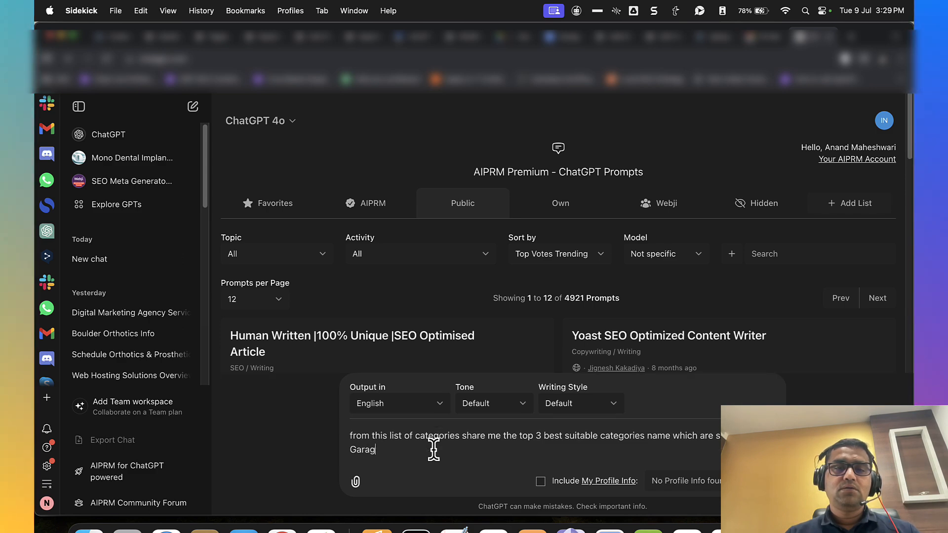
text(e Door business)
key(shift+Return)
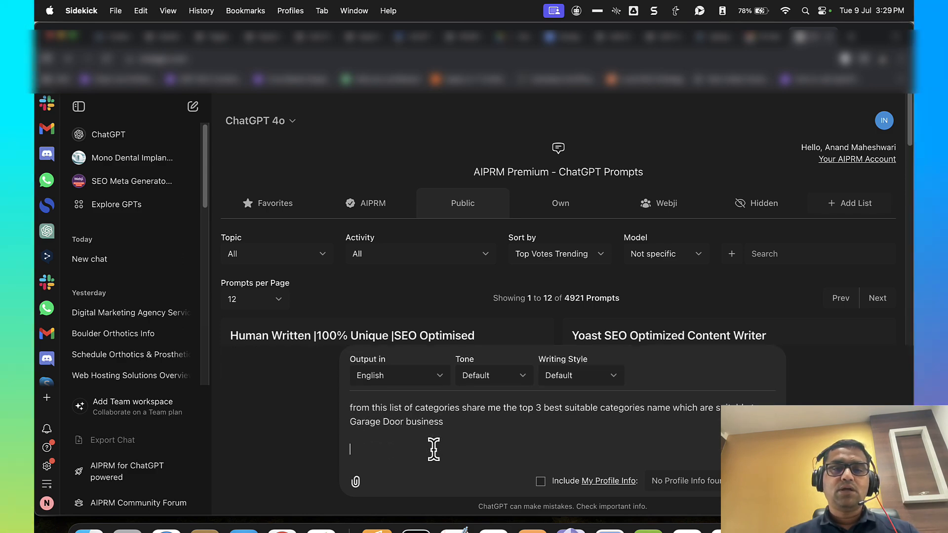
key(super+v)
key(Return)
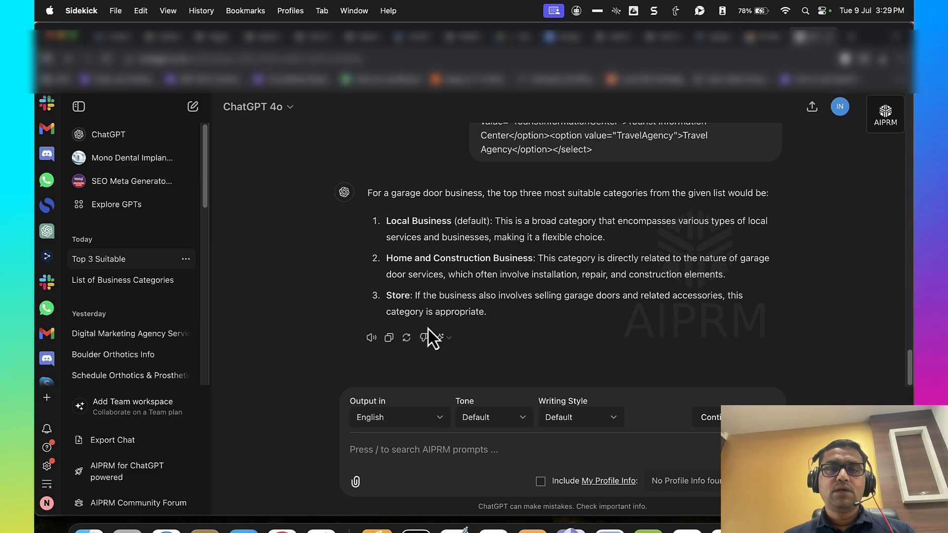
Step: Return from ChatGPT to the WordPress schema form and close the developer tools
click(662, 39)
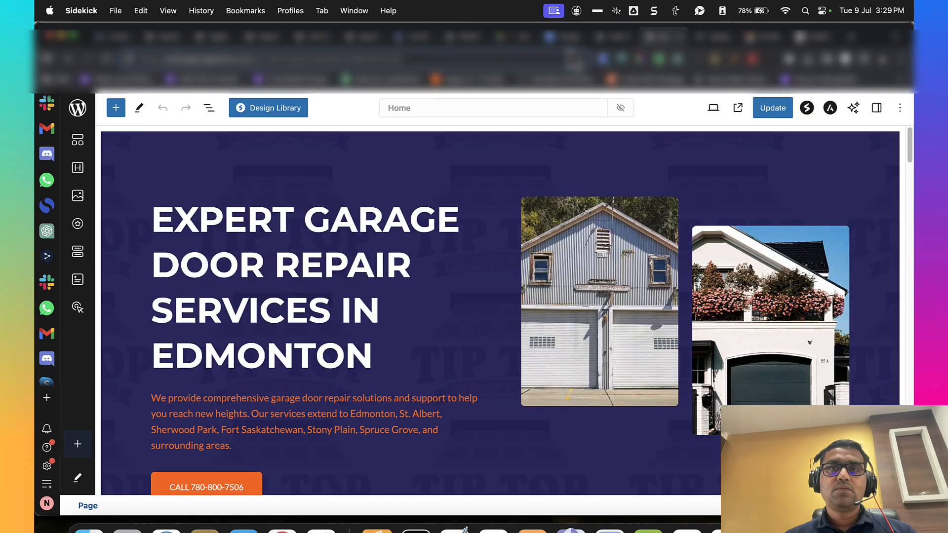
click(613, 40)
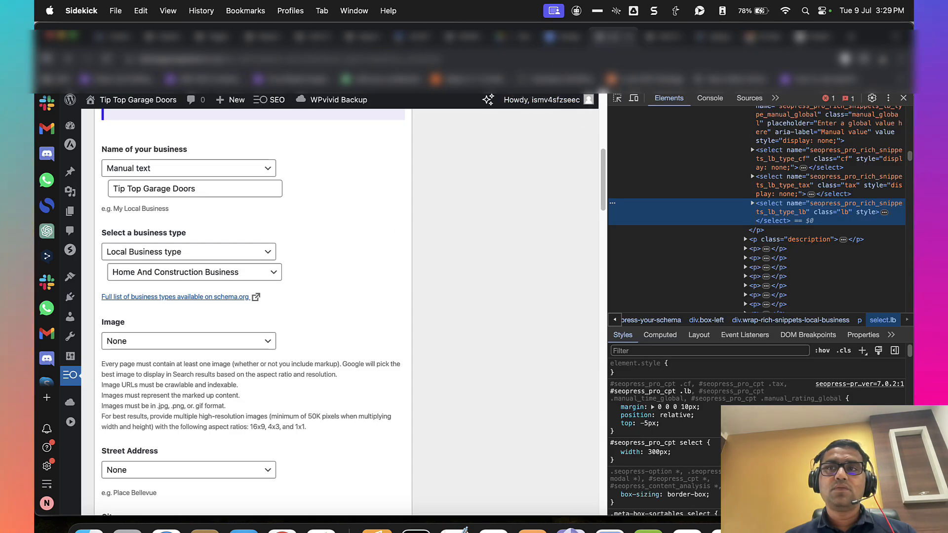
click(904, 98)
Step: Set the schema's image to Manual Image from Library, using the Tip Top logo zipwp-image-2548.jpg from the media library
click(299, 285)
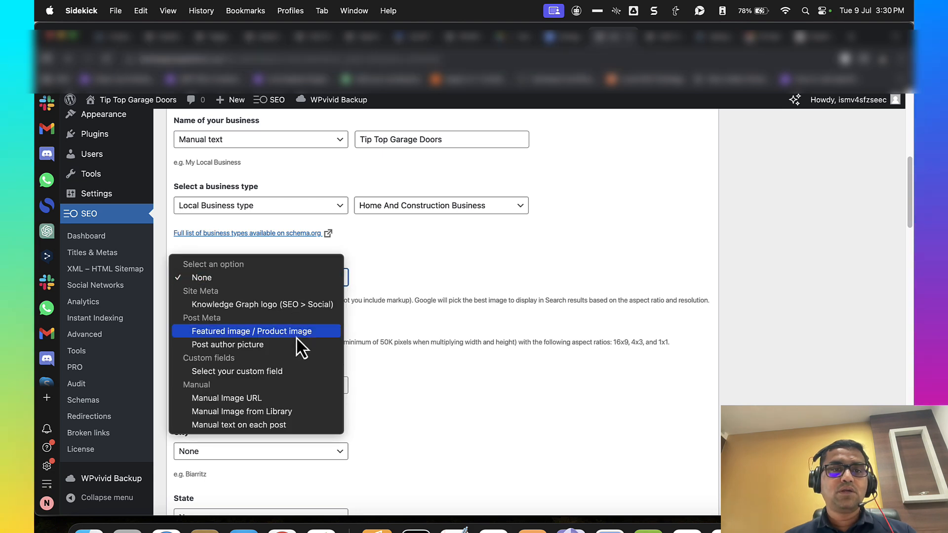
click(292, 412)
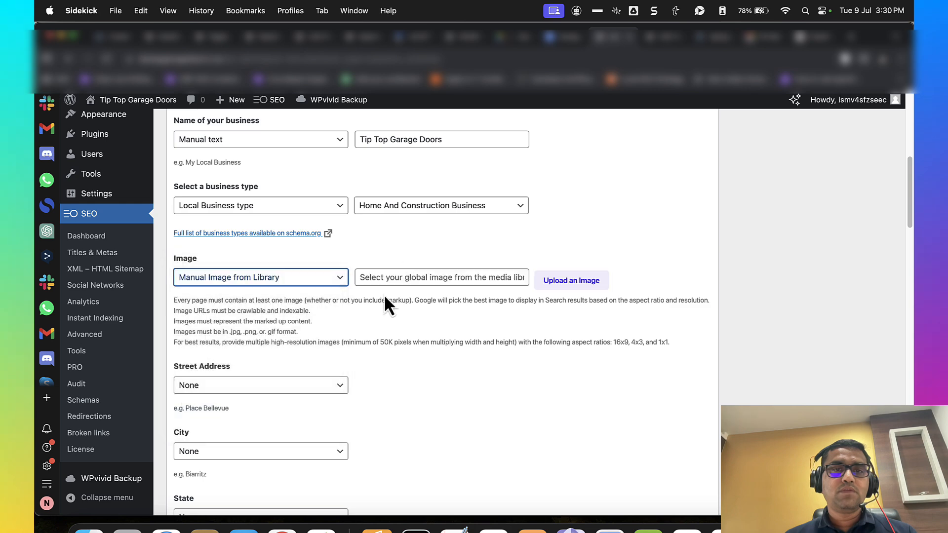
click(545, 289)
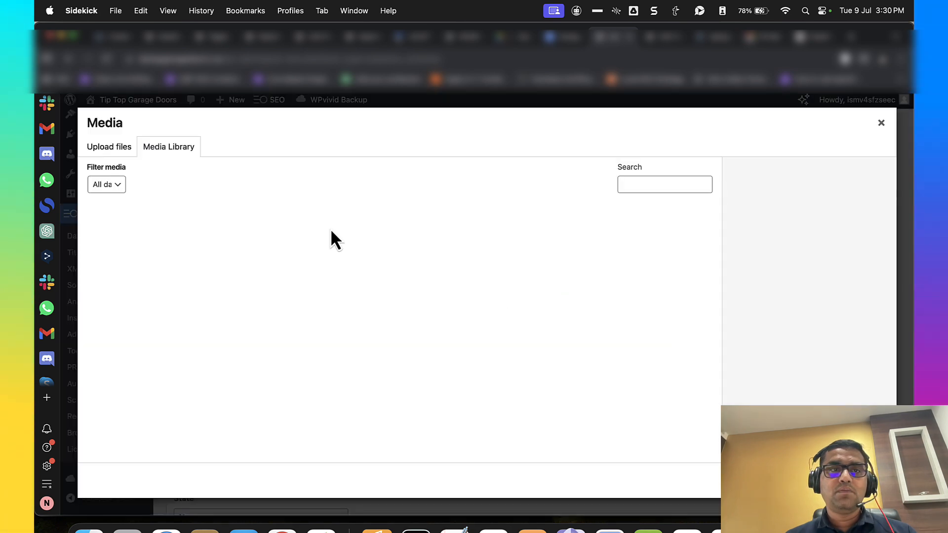
click(315, 261)
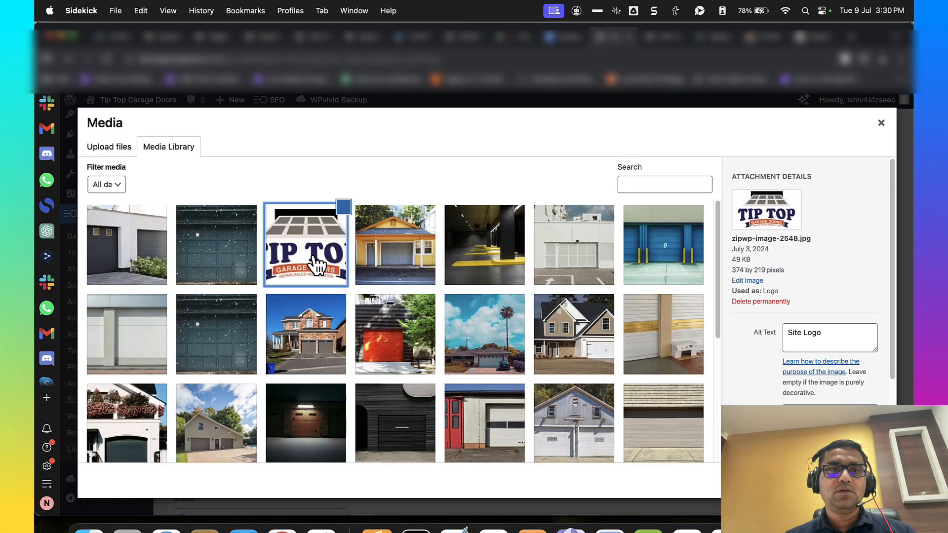
click(864, 481)
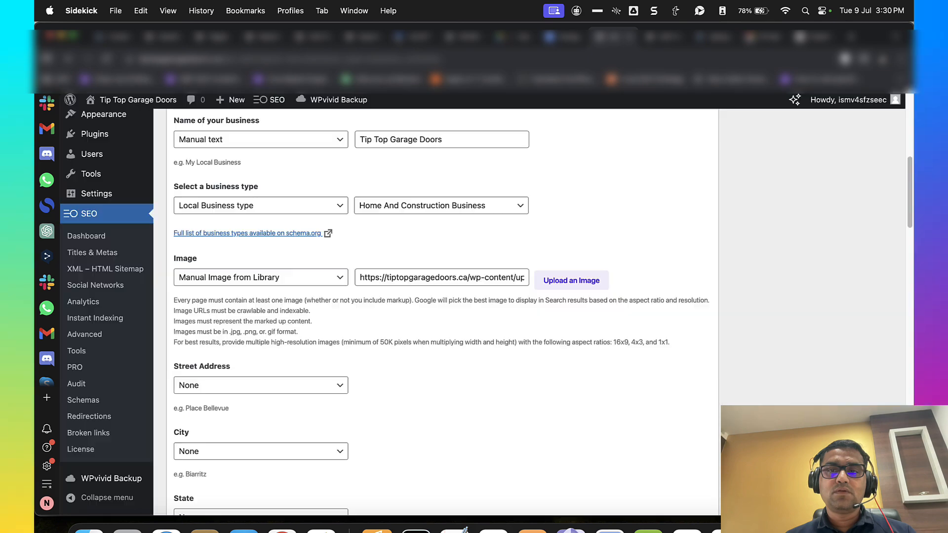
Step: Map the schema's street address to manual text reading "Edmonton, AB, Canada"
scroll(463, 378, down, 3)
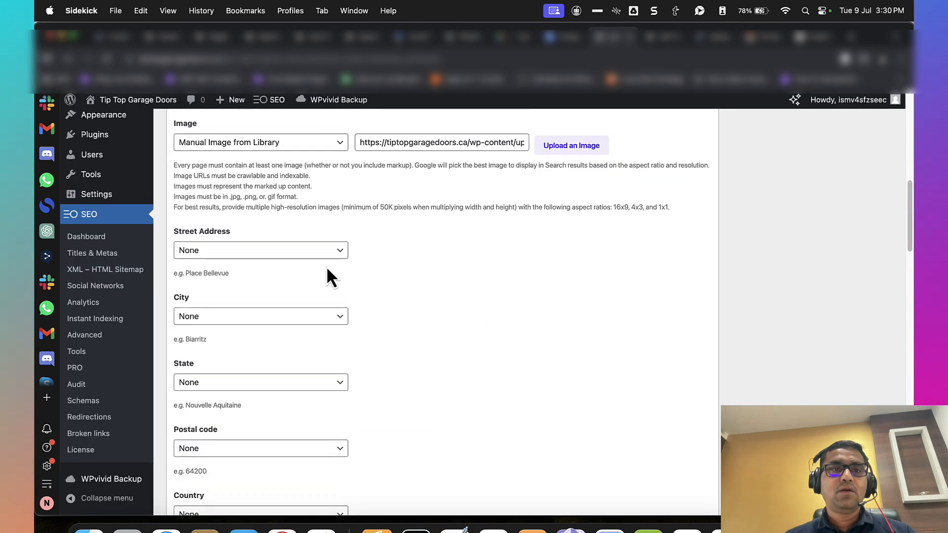
click(327, 257)
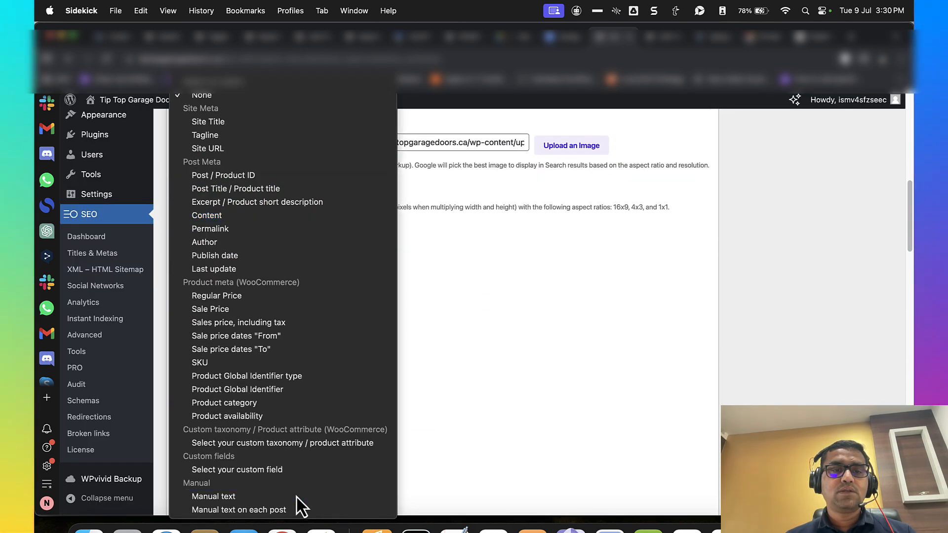
click(296, 496)
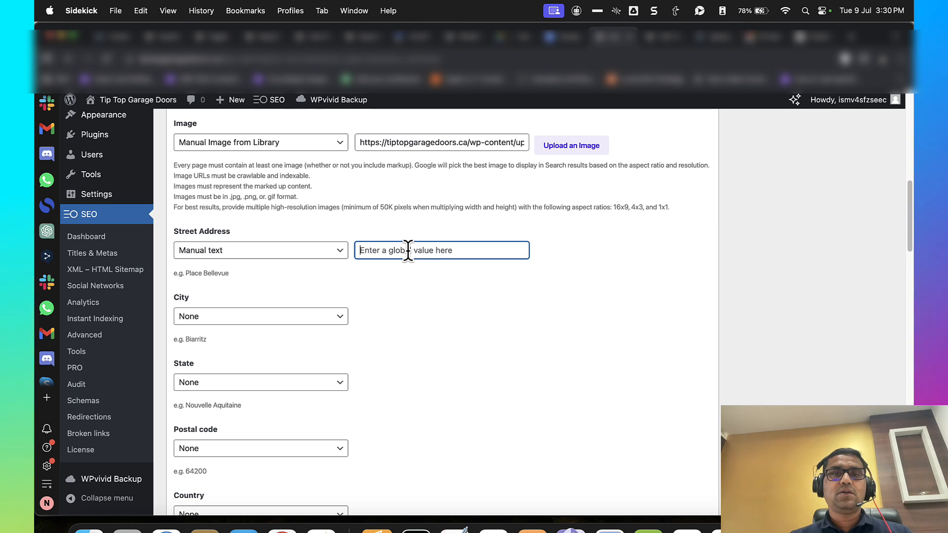
text(8)
key(BackSpace)
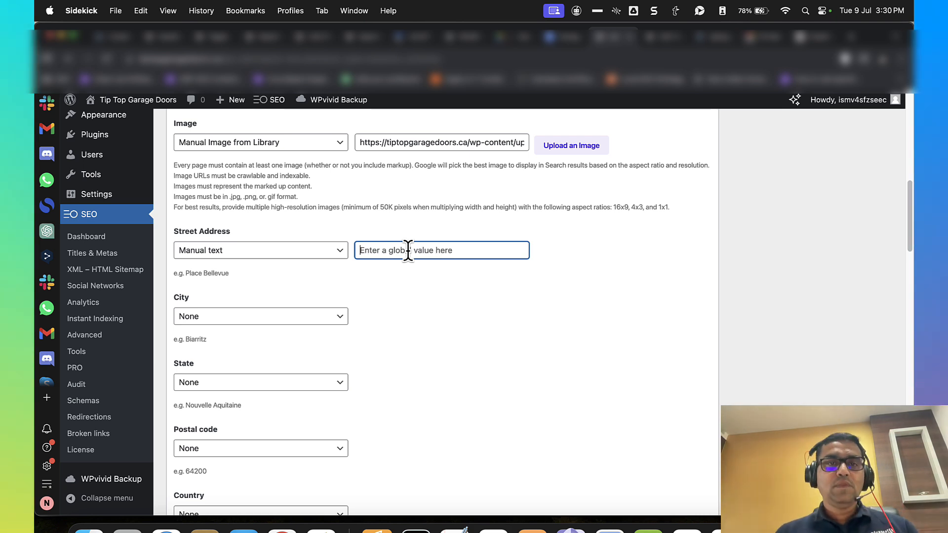
text(Edmonton)
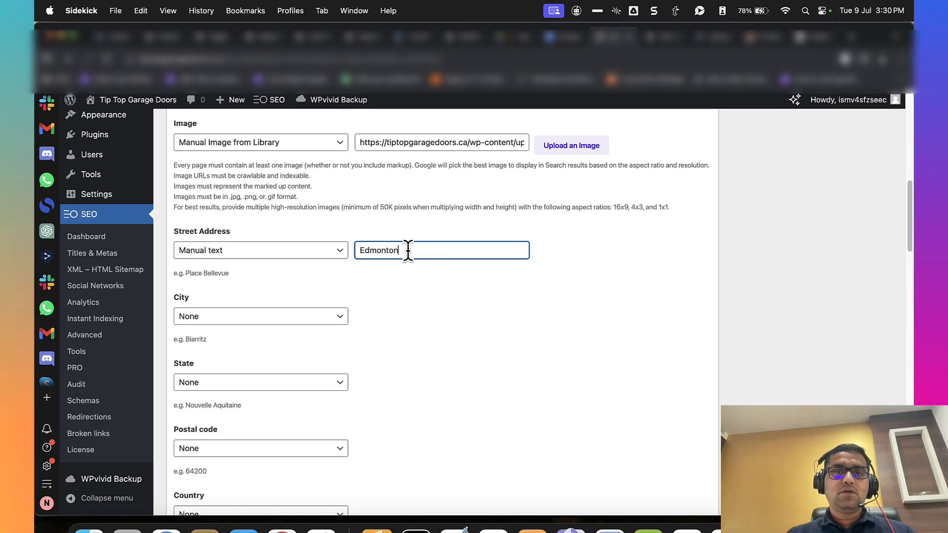
text(, AB,)
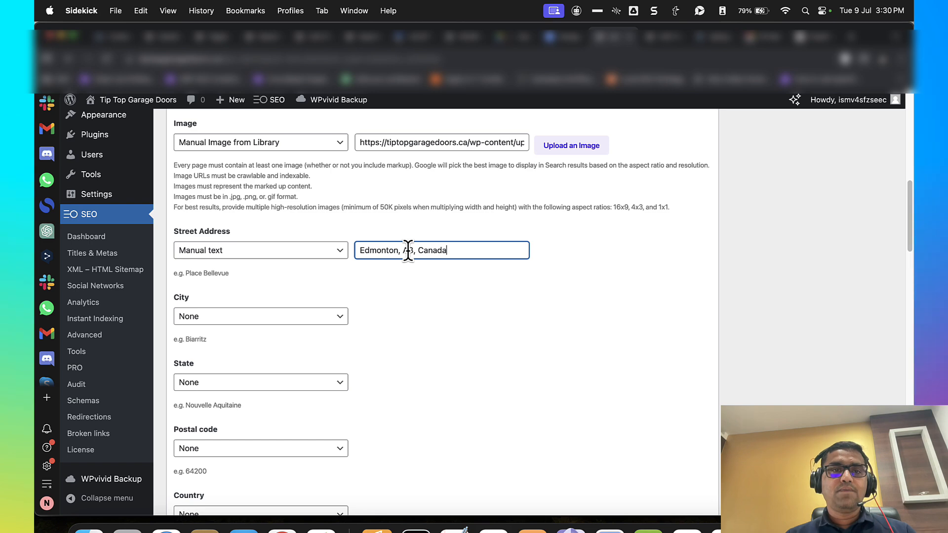
text( Canada)
Step: Map the schema's city to manual text reading "Edmonton"
scroll(408, 251, down, 3)
click(334, 214)
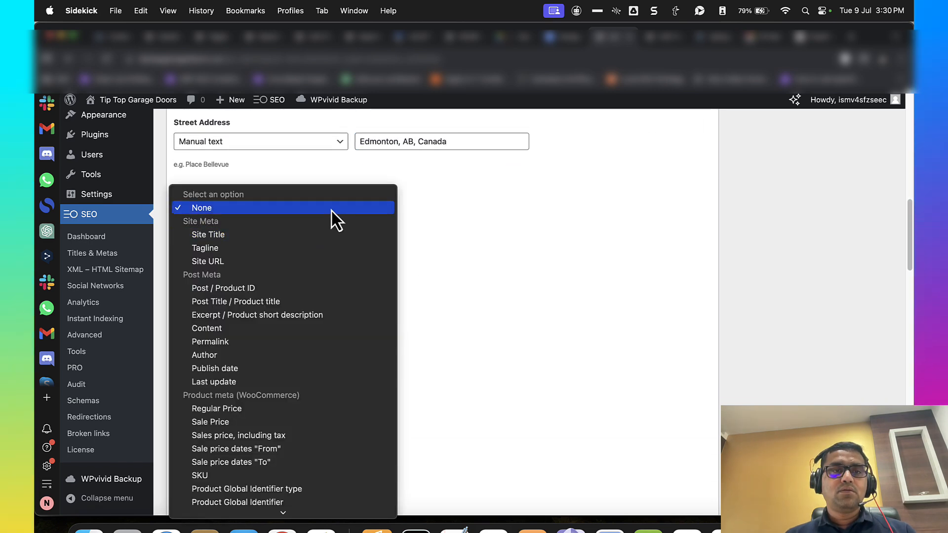
scroll(328, 345, down, 5)
click(272, 499)
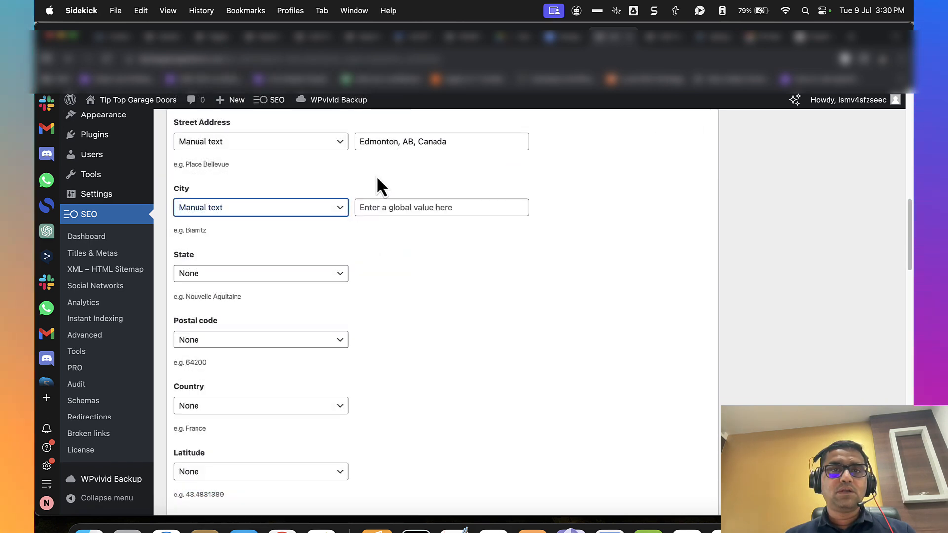
click(377, 207)
text(Edmonton)
Step: Map the schema's state to manual text, search Google for "Edmonton in which state", and enter "Alberta" as the value
click(310, 275)
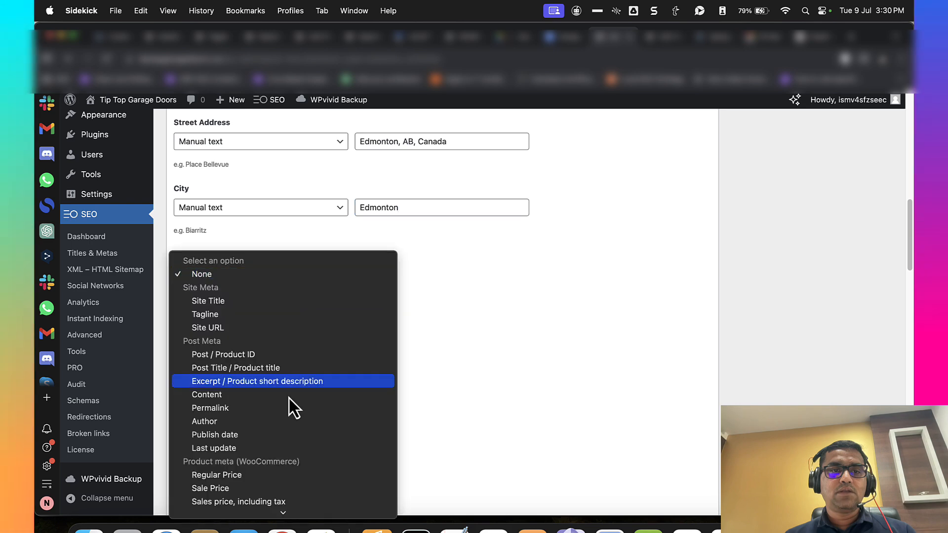
scroll(289, 435, down, 5)
click(270, 498)
click(409, 206)
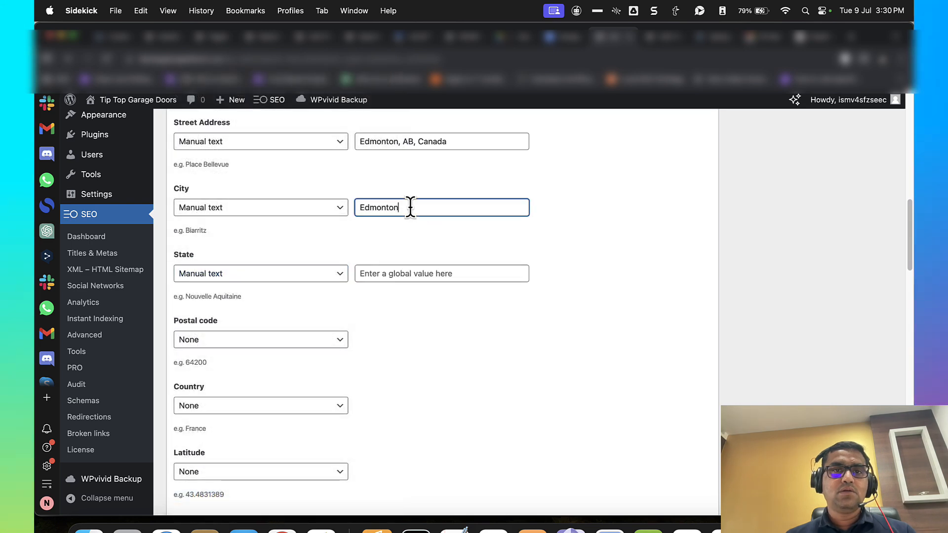
key(cmd+t)
text(Edmonton)
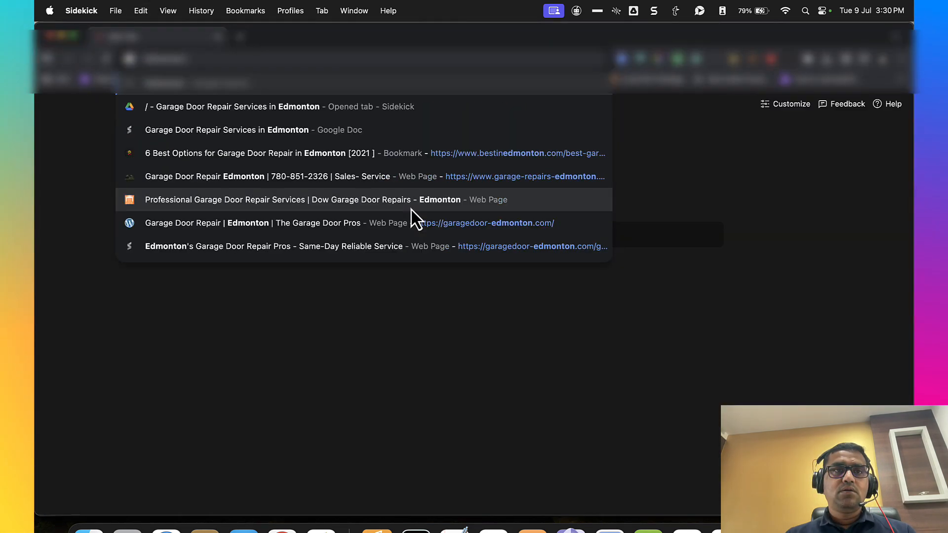
key(Return)
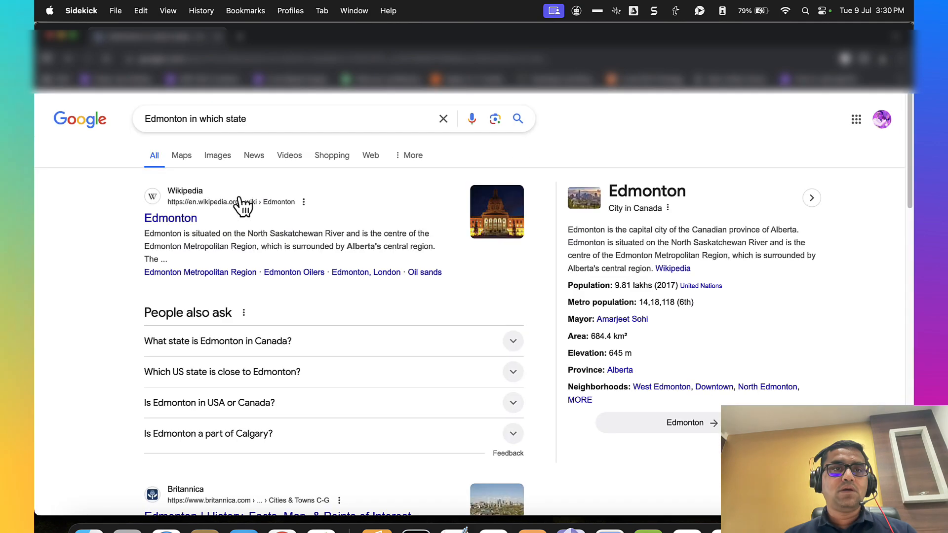
double_click(359, 246)
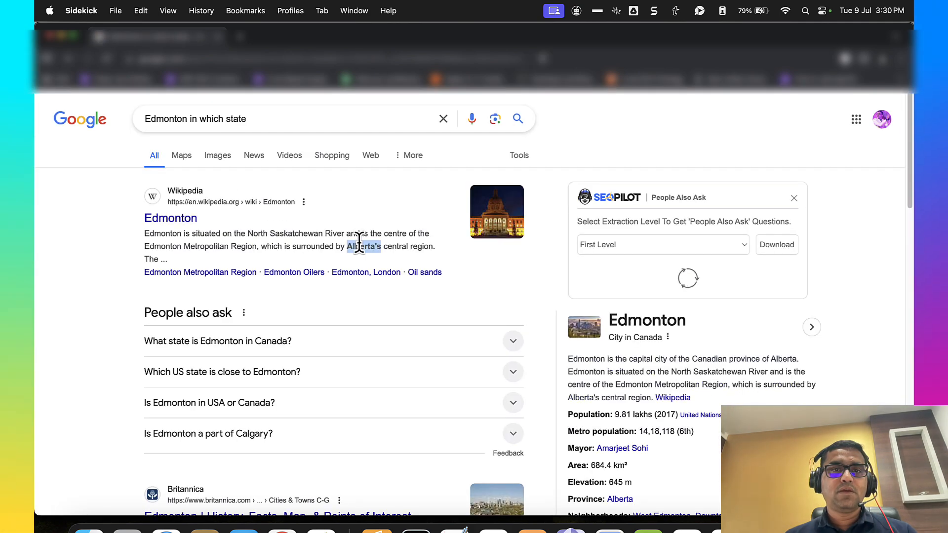
key(super+w)
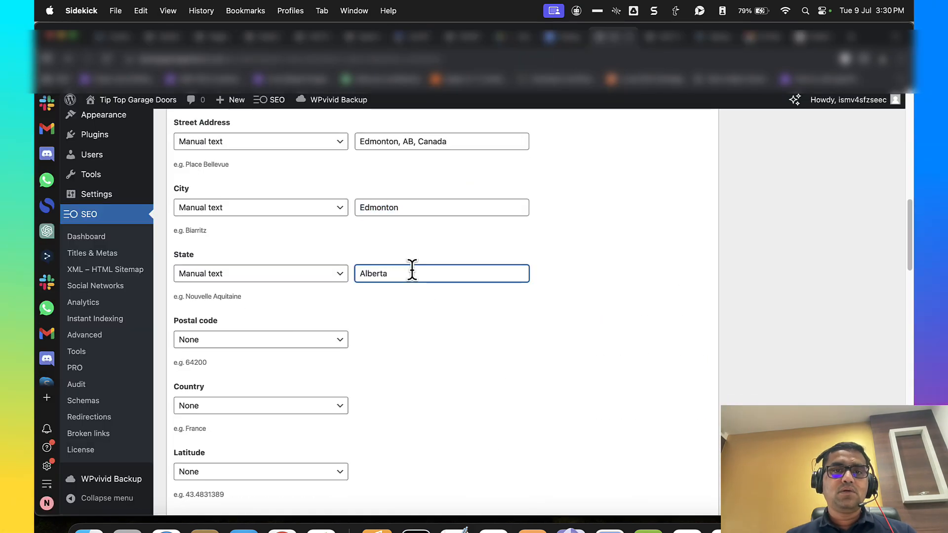
Step: Search Google for "zip code center of Edmonton" and return to the schema form
scroll(370, 311, down, 3)
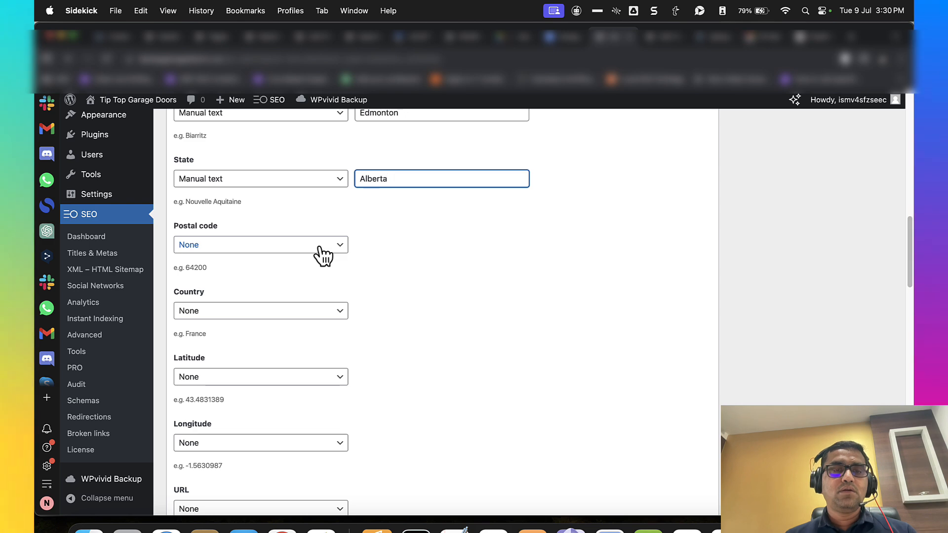
scroll(316, 255, up, 2)
click(388, 163)
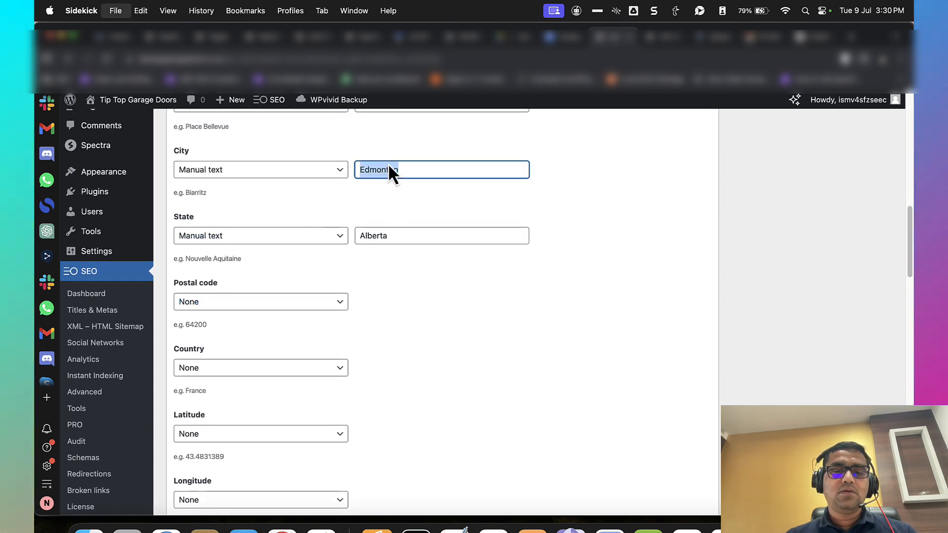
key(super+t)
text(zip code cente)
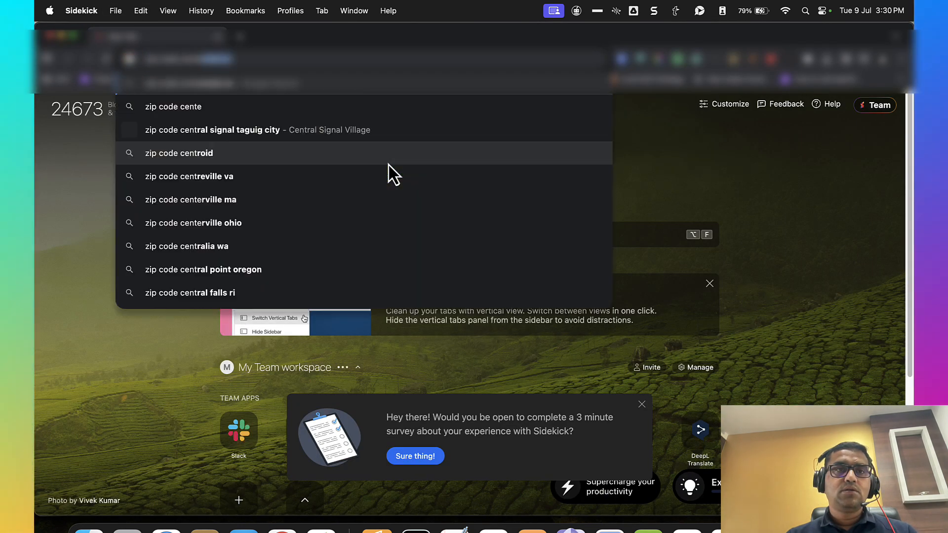
text(r of Edmonton)
key(Return)
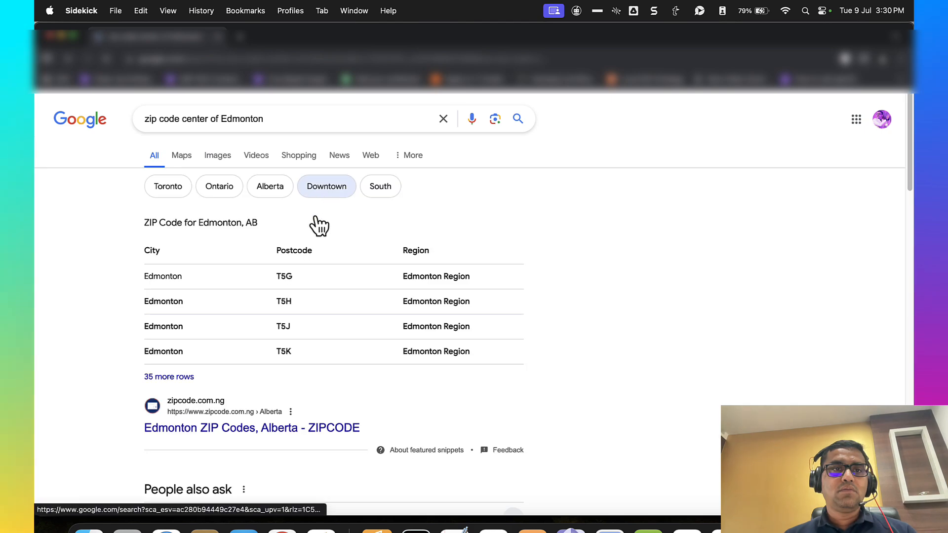
key(super+w)
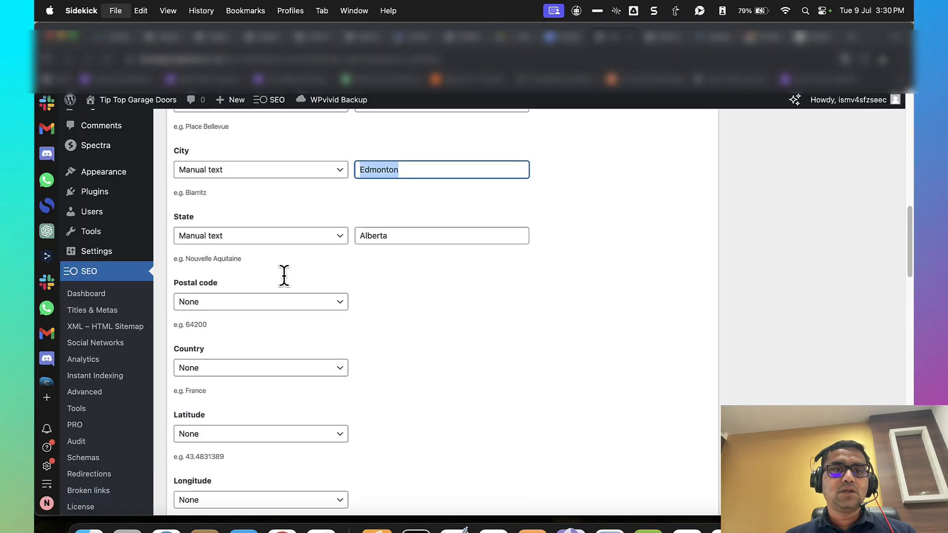
Step: Map the schema's postal code to manual text reading "T5G"
click(410, 235)
scroll(341, 245, down, 3)
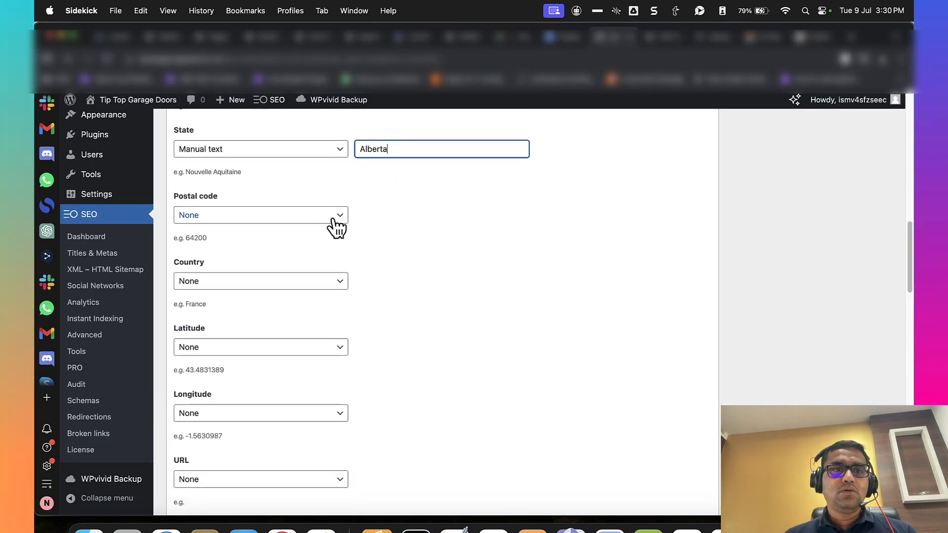
click(335, 219)
click(283, 496)
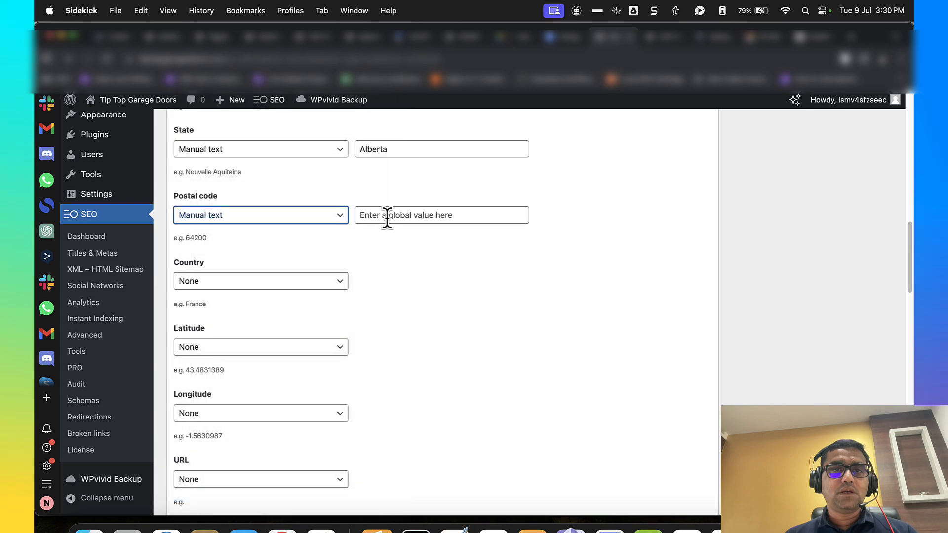
text(T5G)
Step: Map the schema's country to manual text reading "Canada"
scroll(373, 280, down, 1)
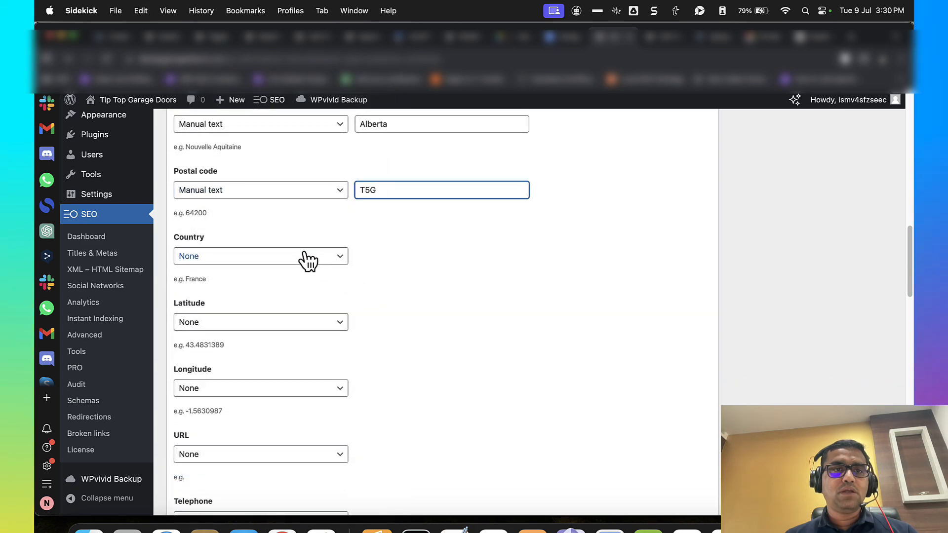
click(295, 267)
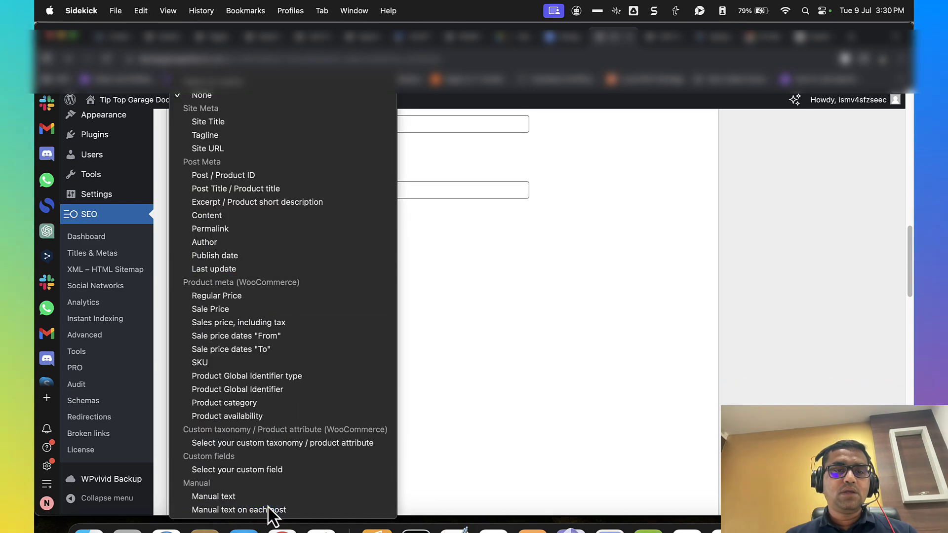
click(271, 511)
click(315, 256)
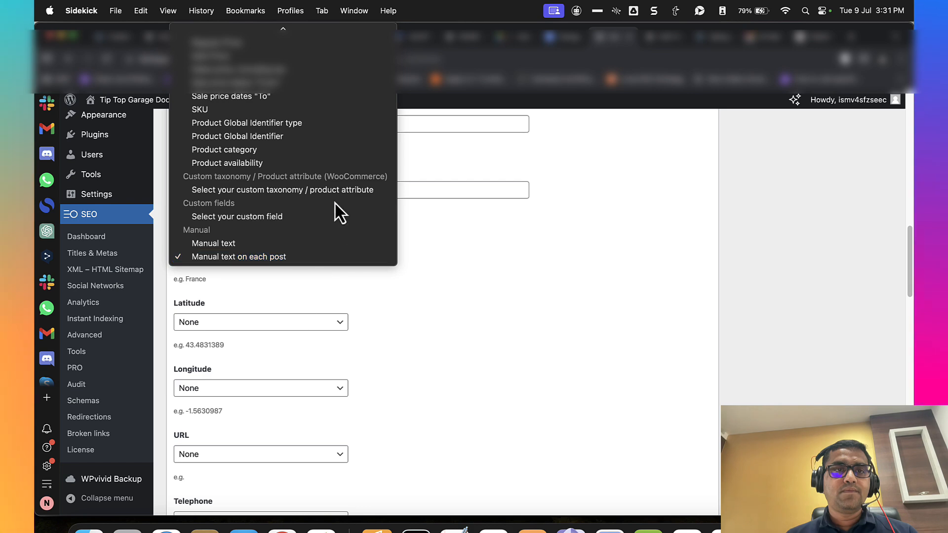
scroll(336, 212, up, 10)
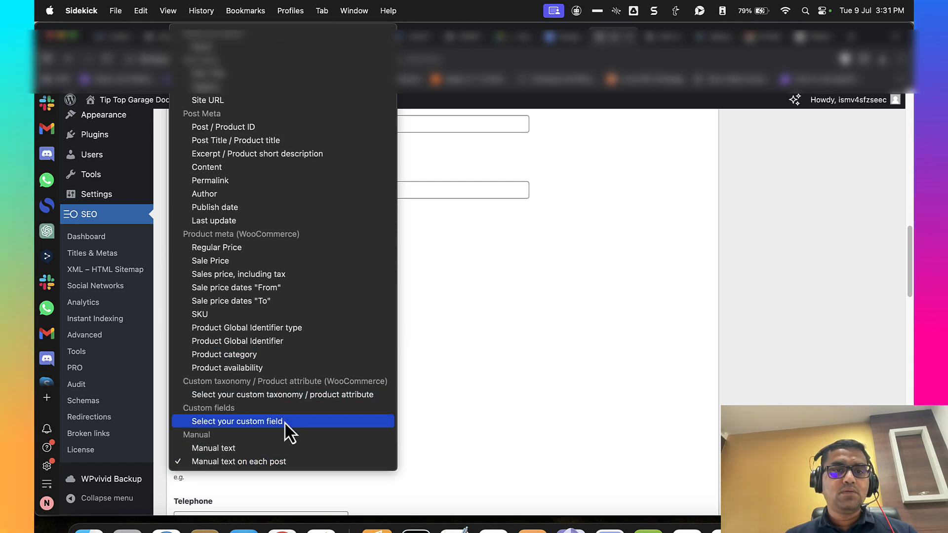
click(277, 449)
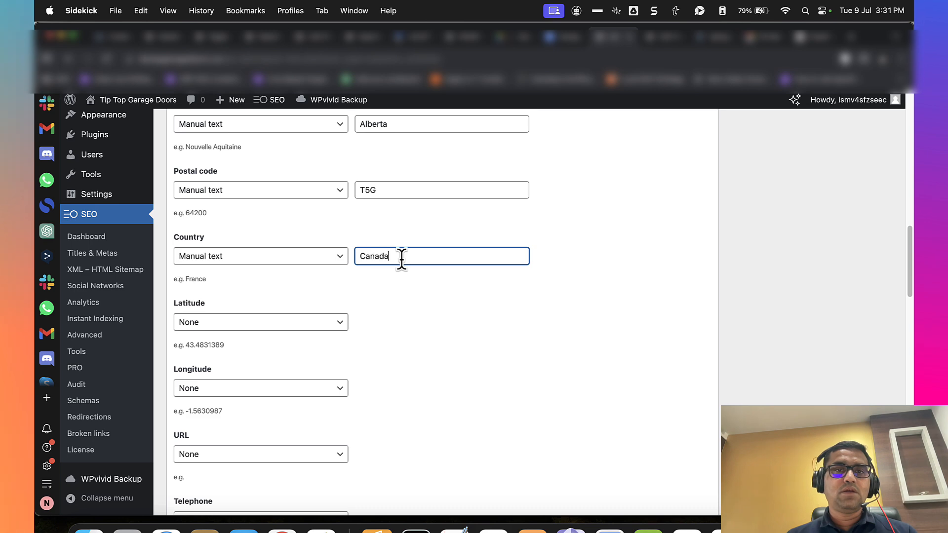
Step: Search Google Maps for "Edmonton AB Canada" in a new browser window
scroll(399, 292, down, 3)
scroll(371, 227, up, 5)
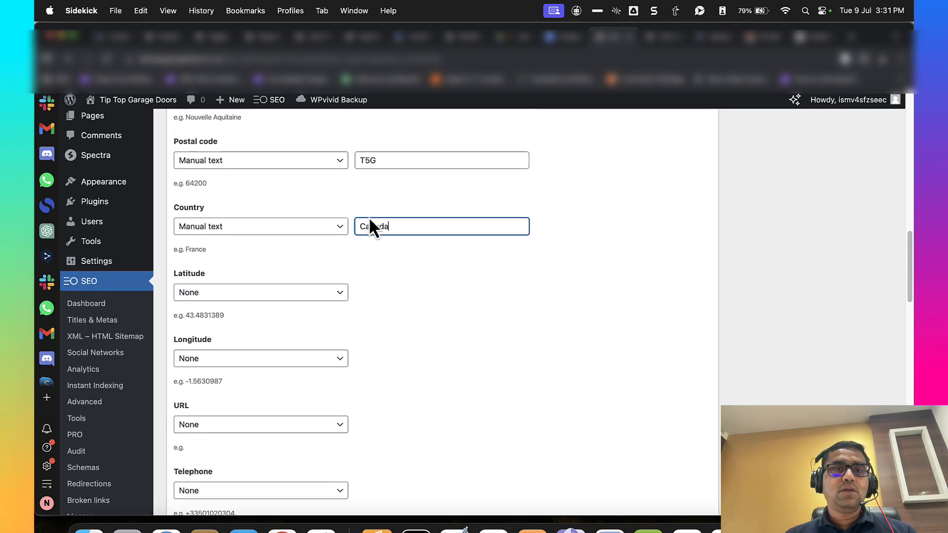
key(super+n)
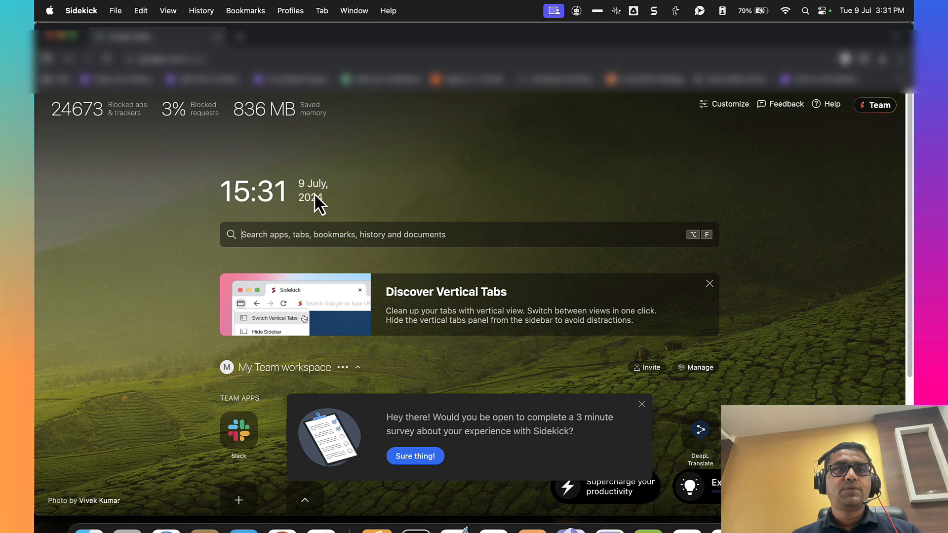
text(Edmonton AB C)
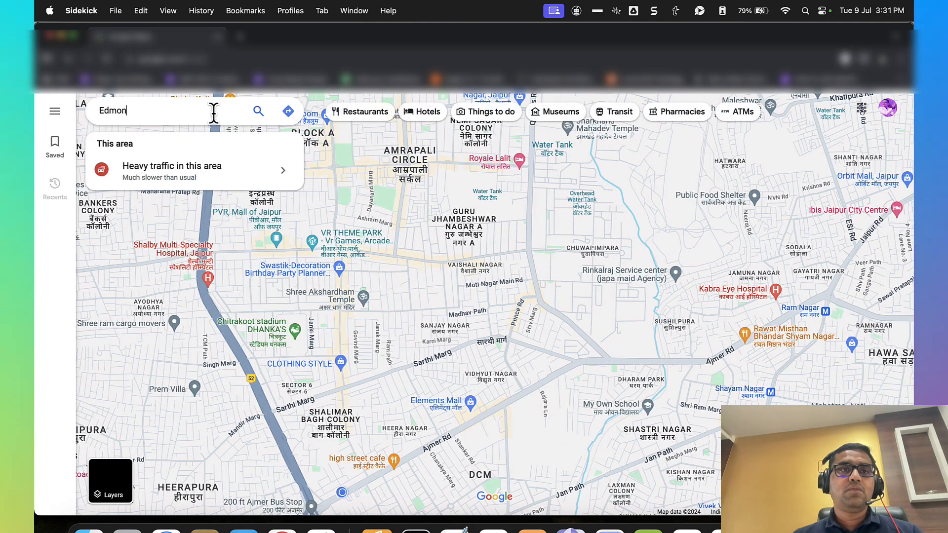
text(anada)
key(Return)
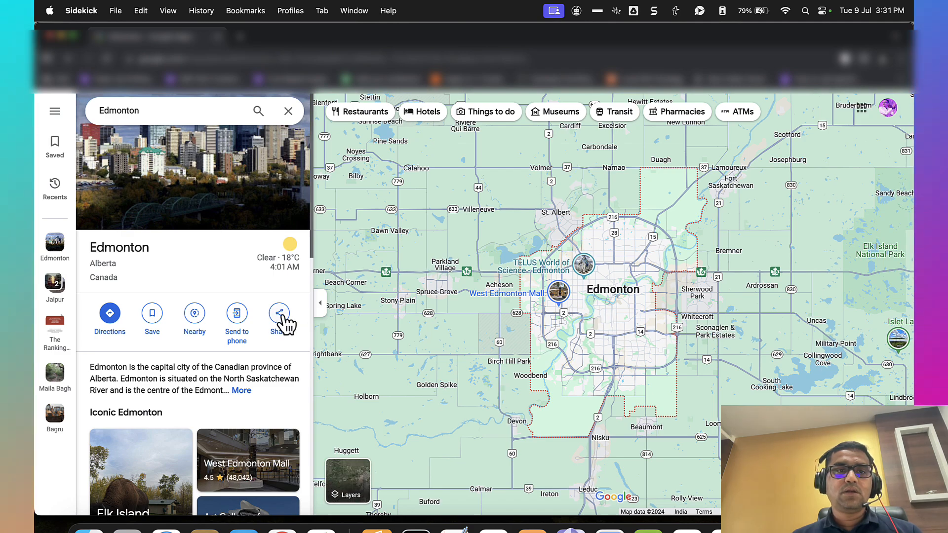
Step: Copy the coordinates of central Edmonton at its map label and return to the schema form
scroll(594, 315, up, 3)
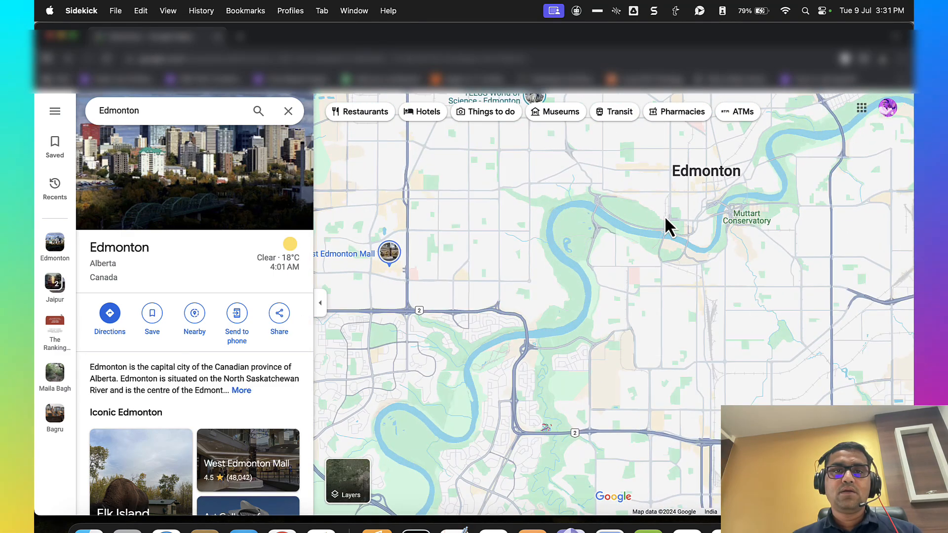
scroll(665, 215, up, 2)
scroll(664, 216, down, 2)
scroll(710, 185, up, 3)
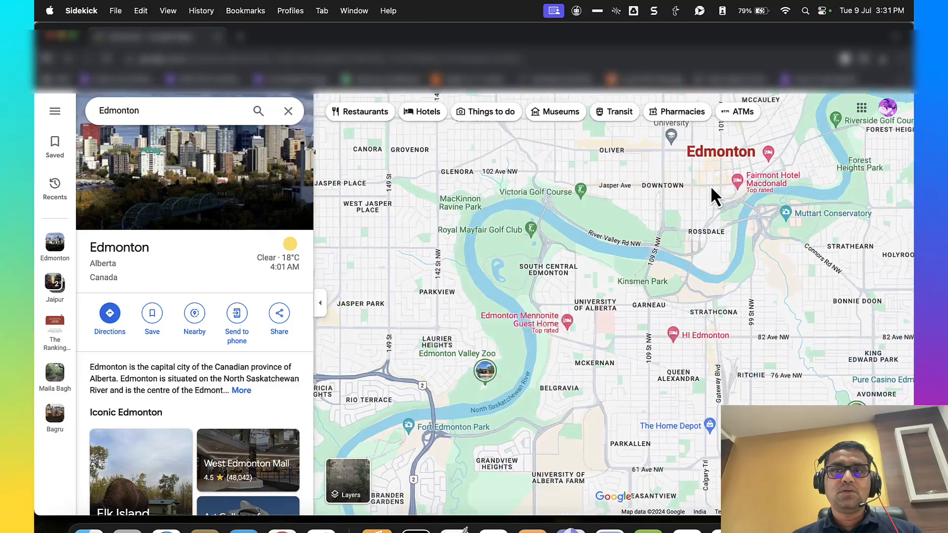
right_click(720, 155)
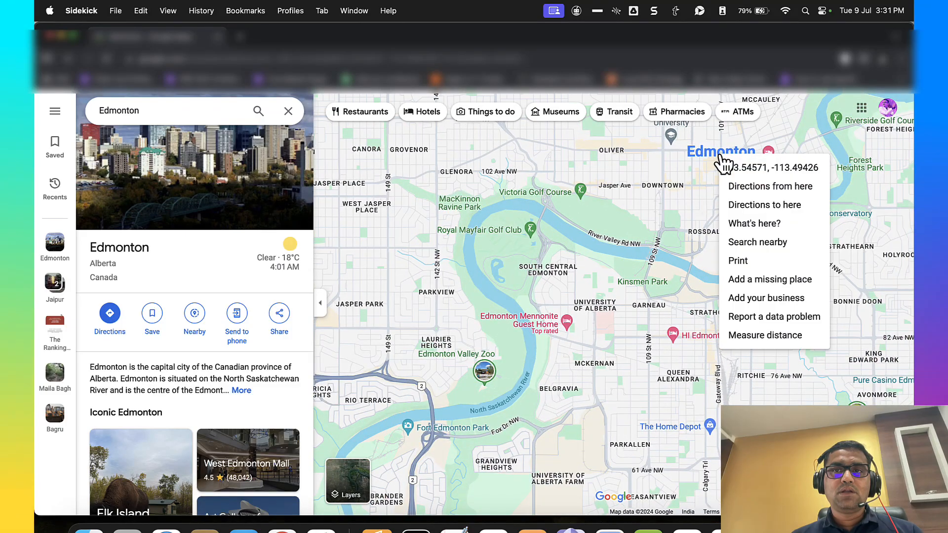
click(731, 169)
key(super+grave)
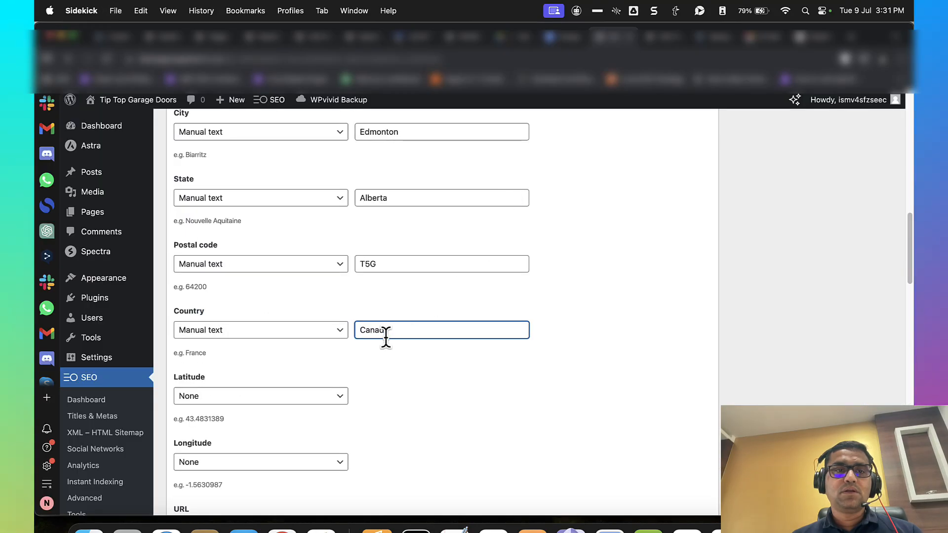
Step: Map latitude and longitude to manual text, with values 53.54570593736383 and -113.49426224669799
scroll(386, 339, down, 3)
click(333, 259)
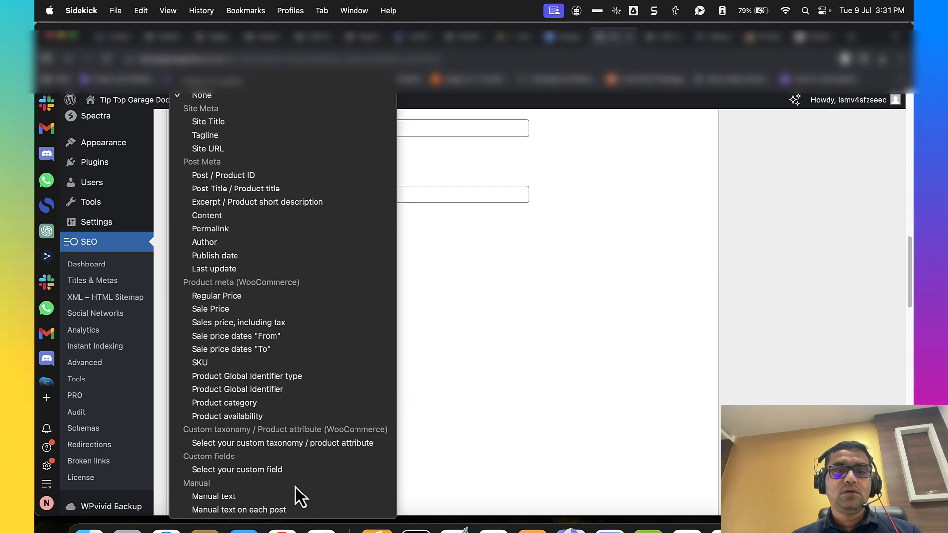
click(295, 496)
click(306, 328)
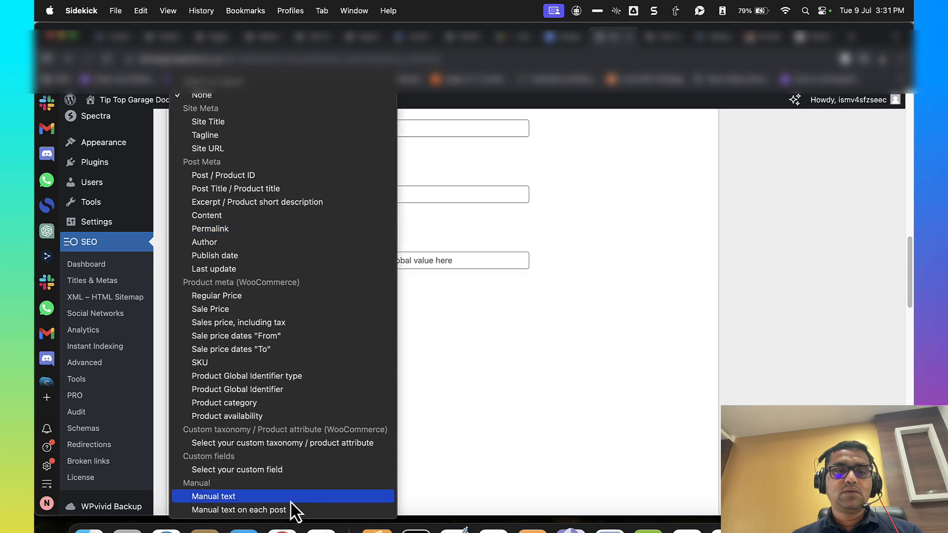
click(429, 331)
click(394, 319)
key(super+v)
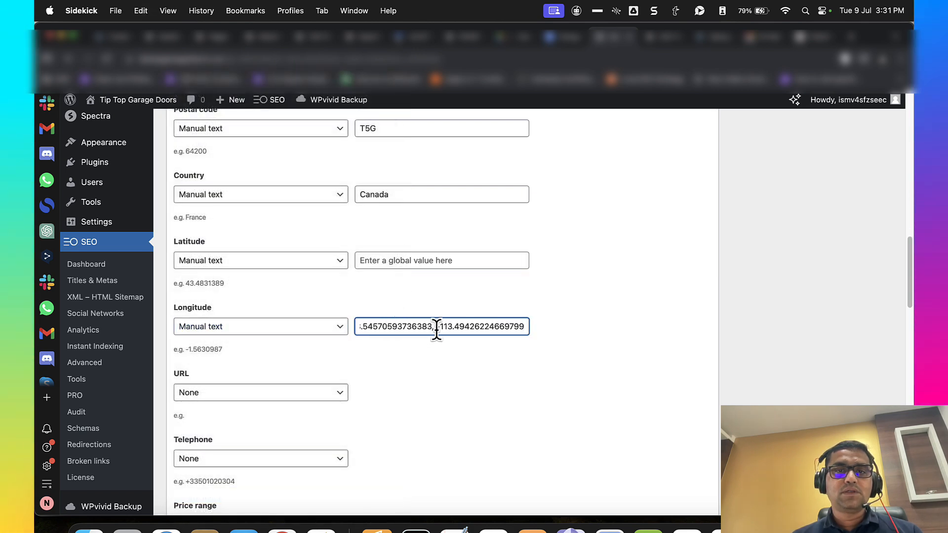
drag(435, 328, 265, 329)
key(BackSpace)
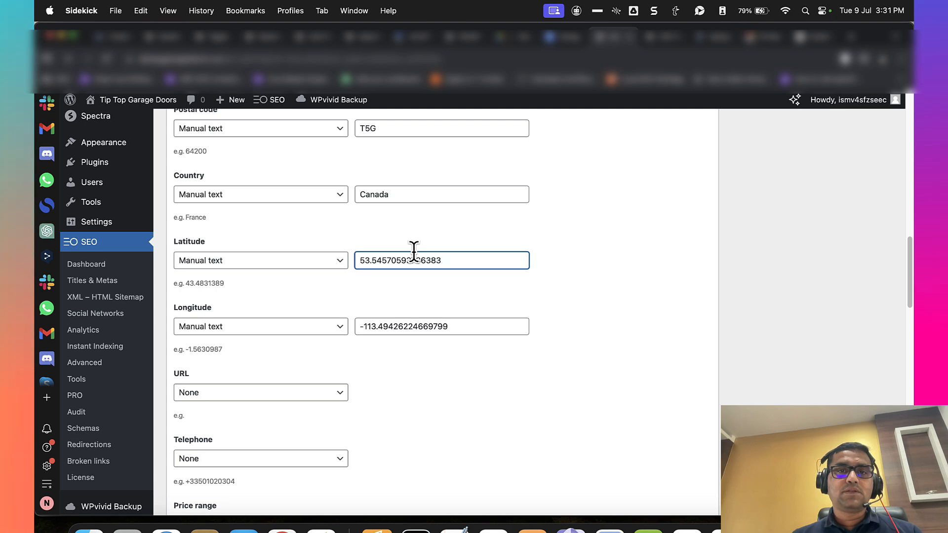
click(399, 364)
scroll(399, 363, down, 3)
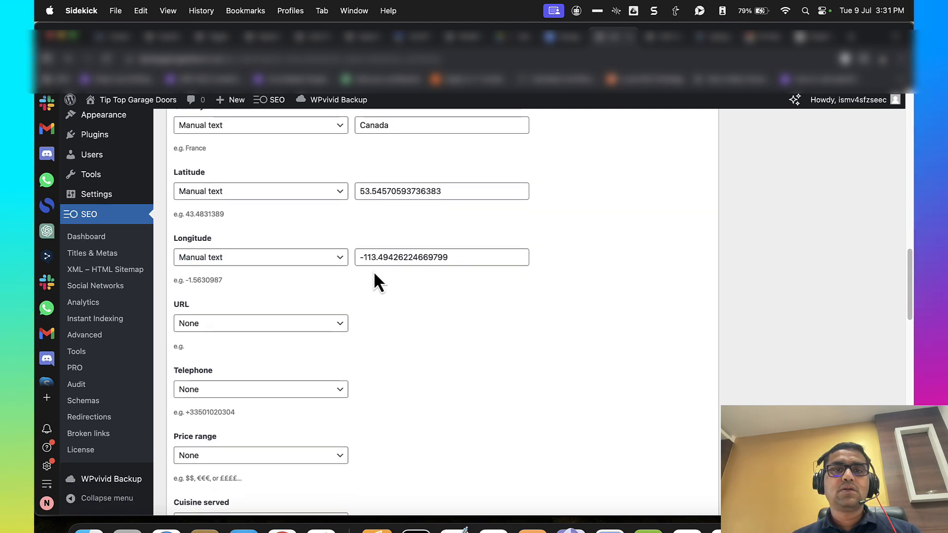
click(455, 257)
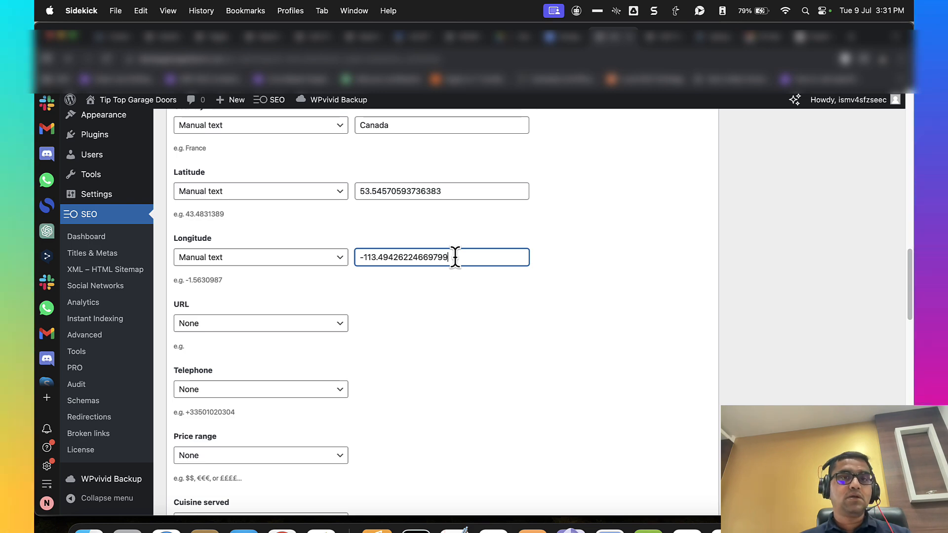
scroll(313, 333, down, 3)
click(325, 234)
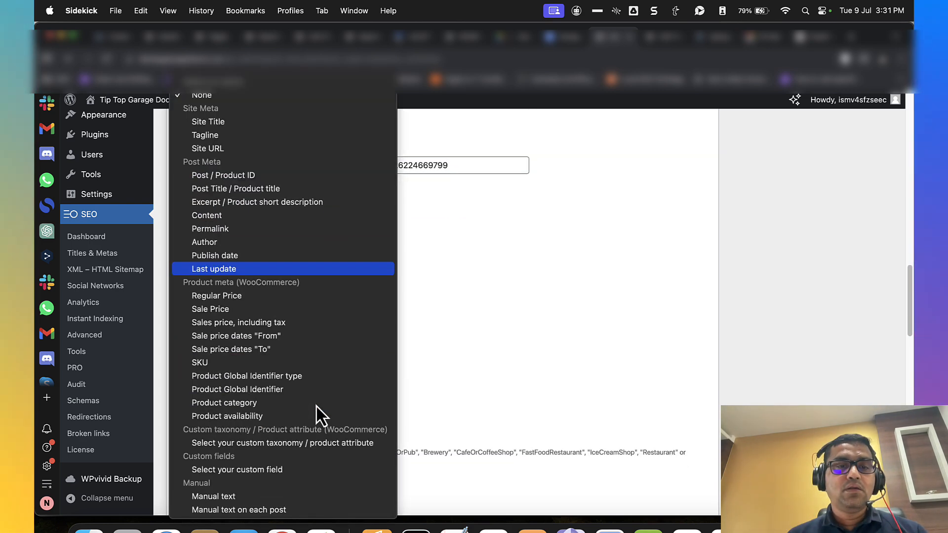
click(299, 496)
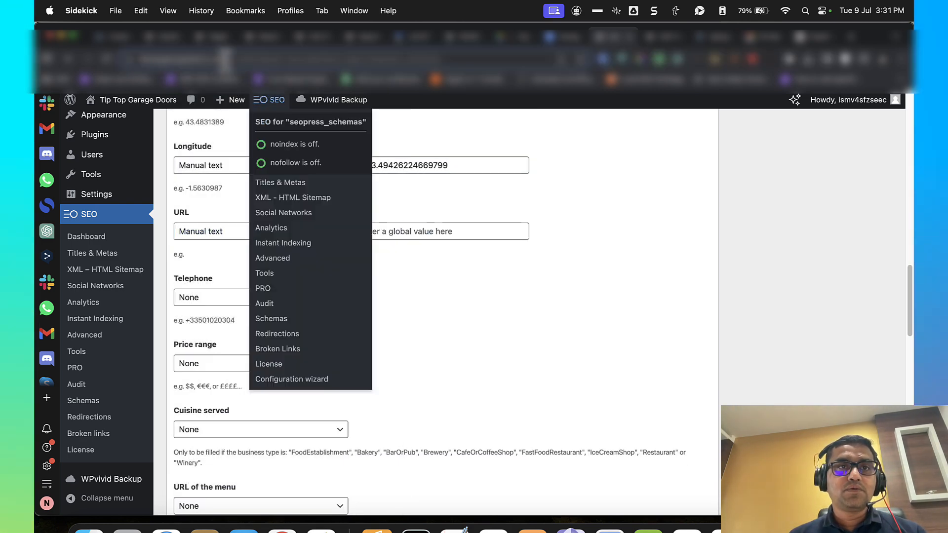
click(382, 231)
key(super+v)
scroll(386, 295, down, 3)
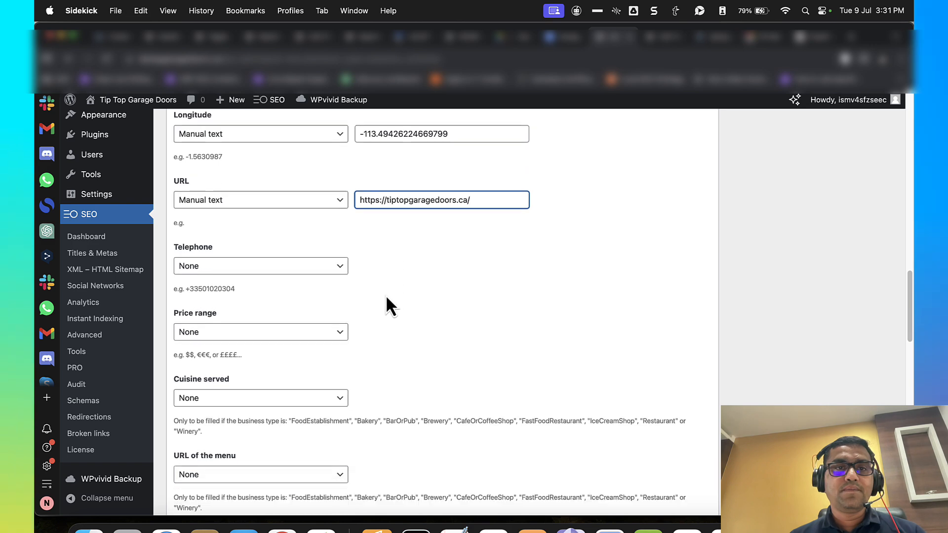
Step: Map the schema's telephone to manual text and enter the business phone number copied from the site's home page
click(312, 227)
scroll(303, 413, down, 3)
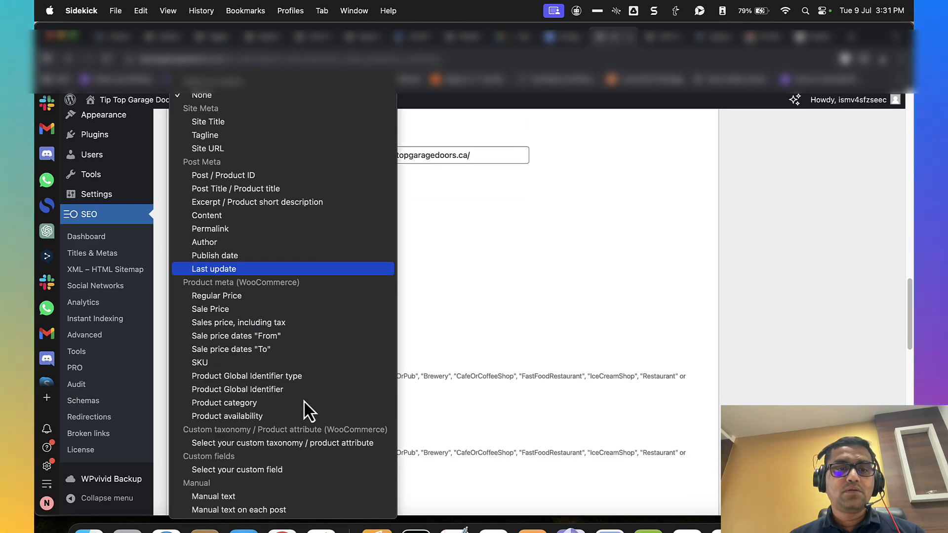
click(280, 496)
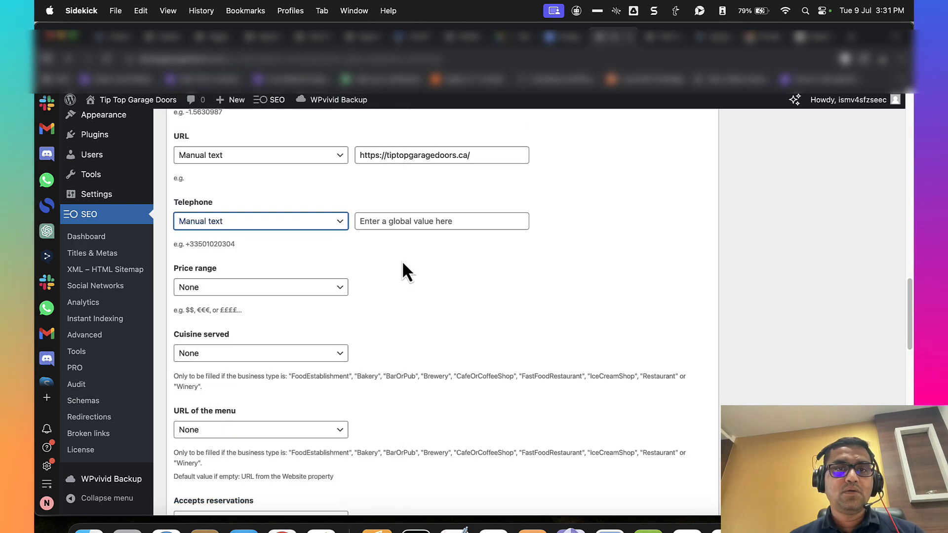
click(394, 221)
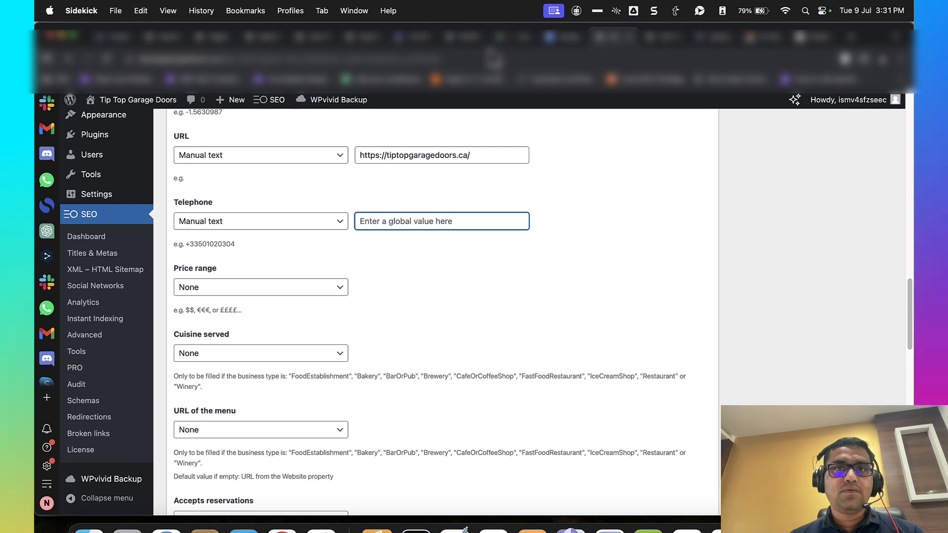
click(143, 121)
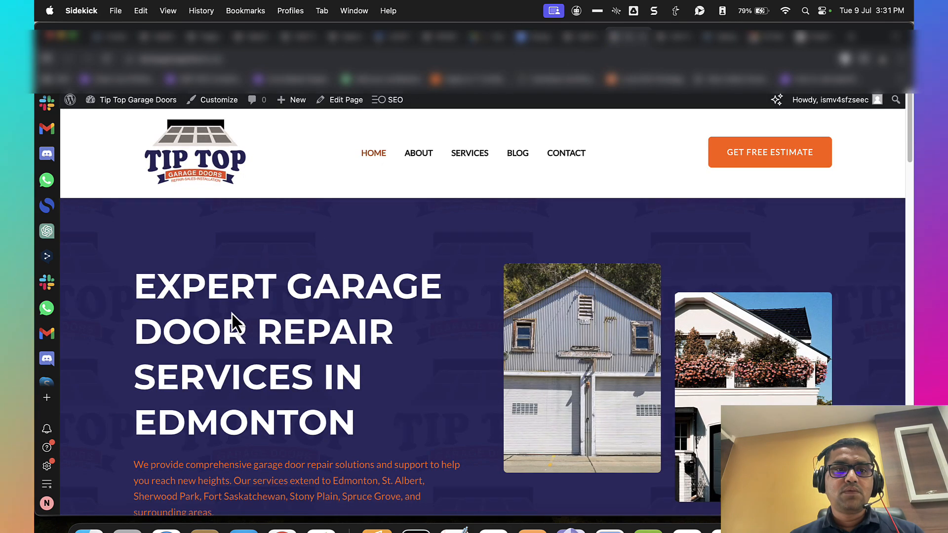
scroll(232, 316, down, 5)
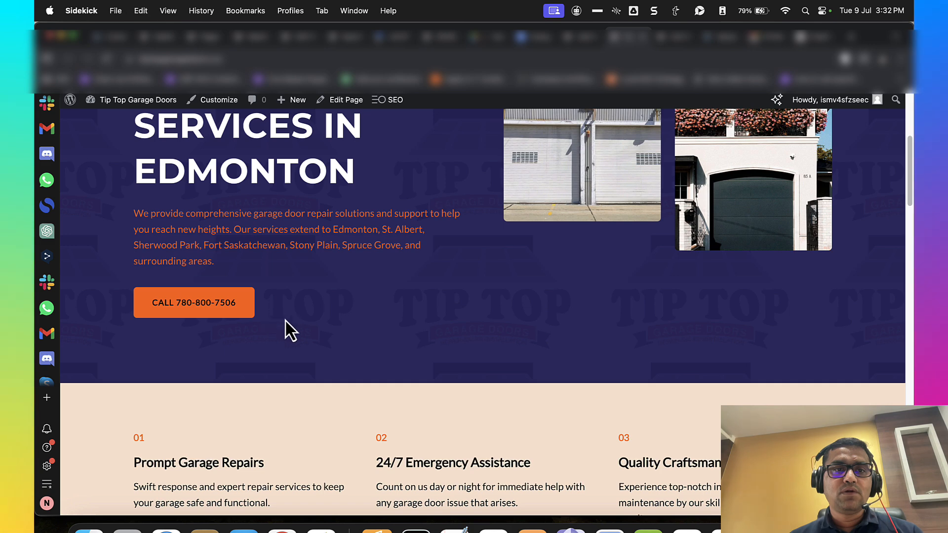
key(super+w)
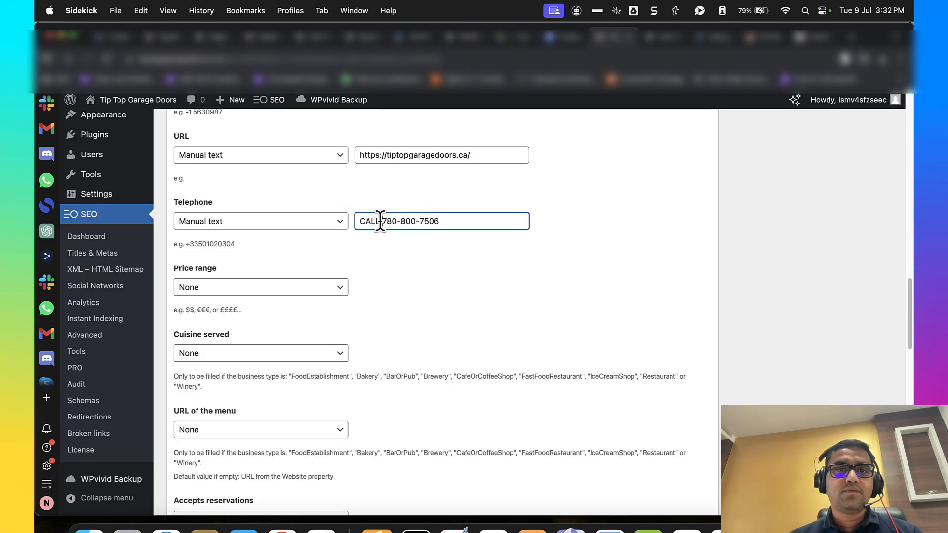
Step: Map the schema's price range to manual text reading "$$"
scroll(349, 289, down, 3)
click(325, 225)
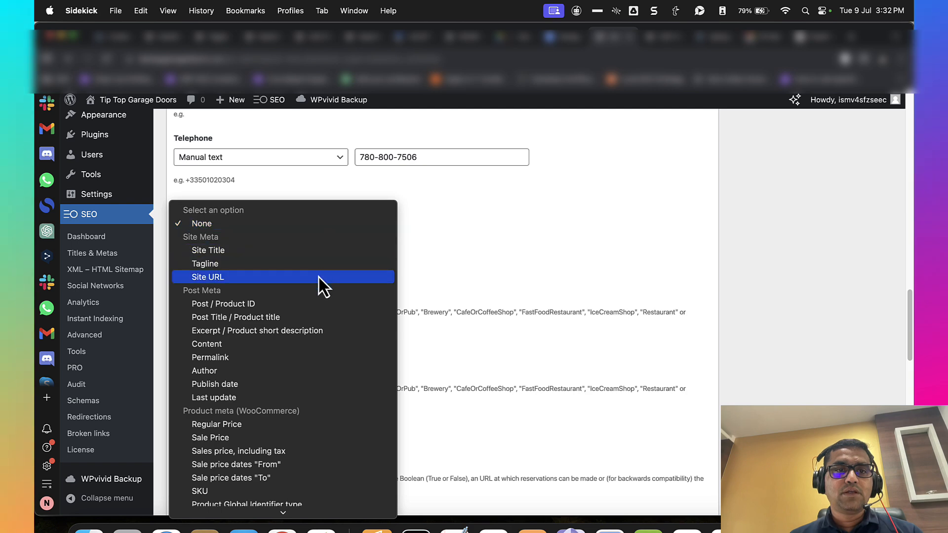
scroll(318, 292, down, 3)
click(270, 496)
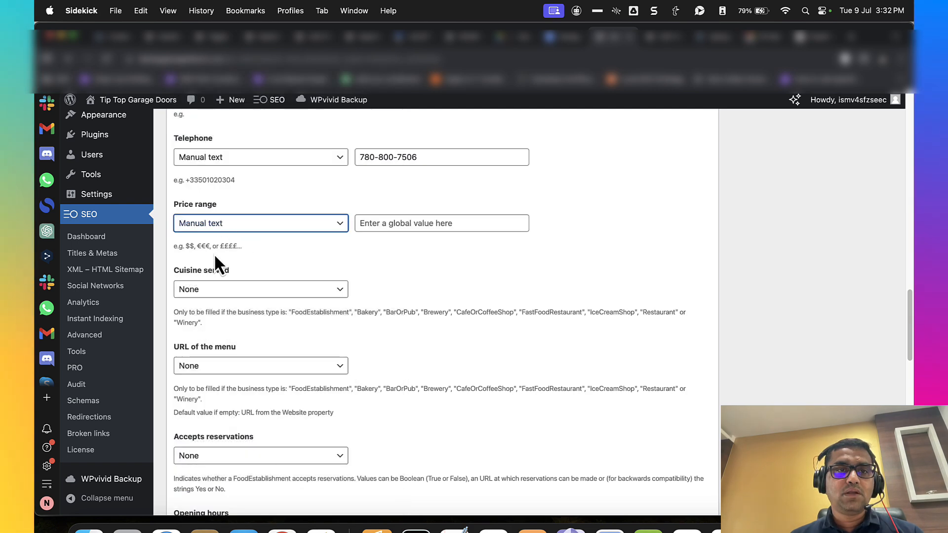
click(376, 229)
text($$)
scroll(381, 249, down, 3)
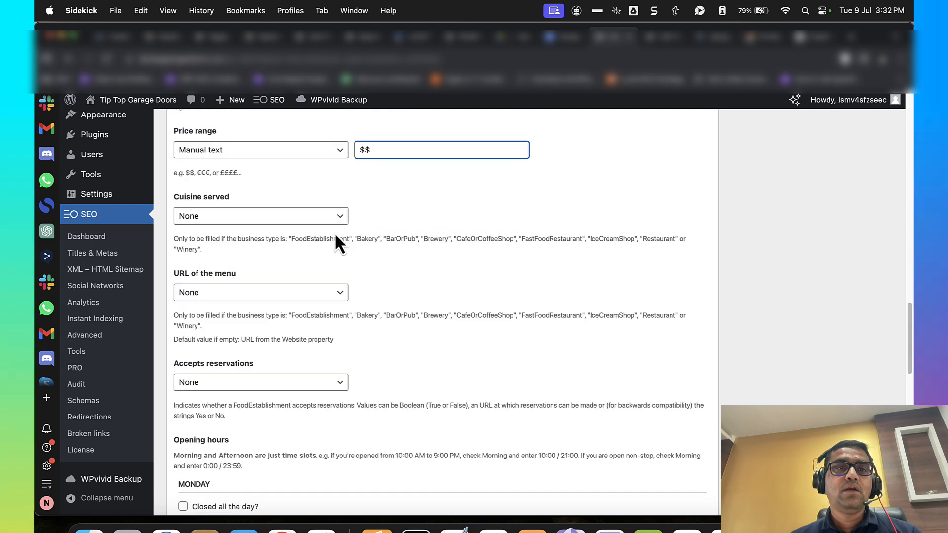
click(322, 224)
click(327, 227)
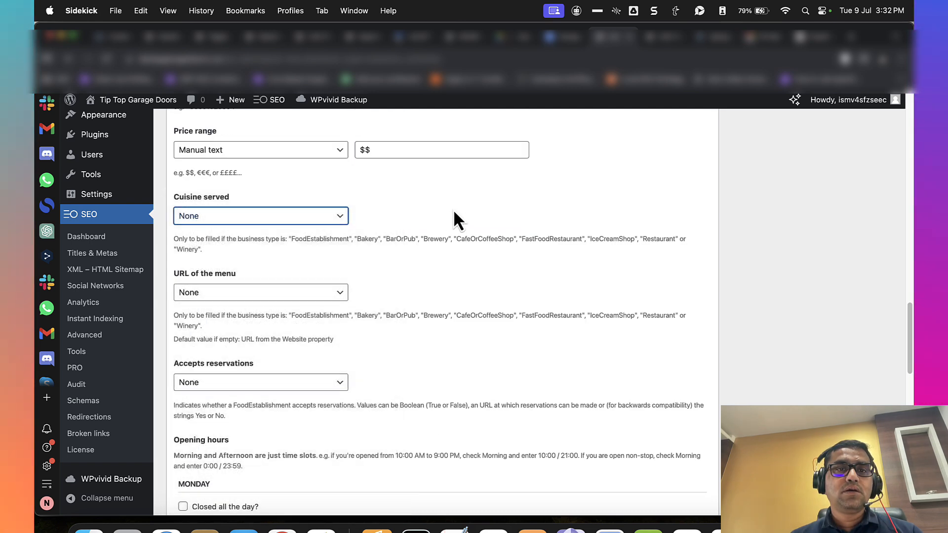
scroll(453, 209, down, 3)
scroll(398, 275, down, 3)
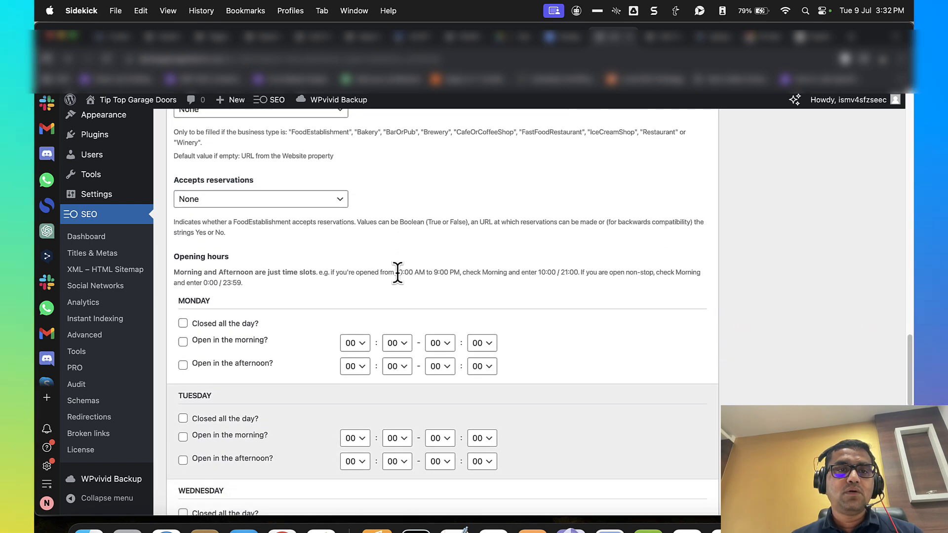
click(300, 202)
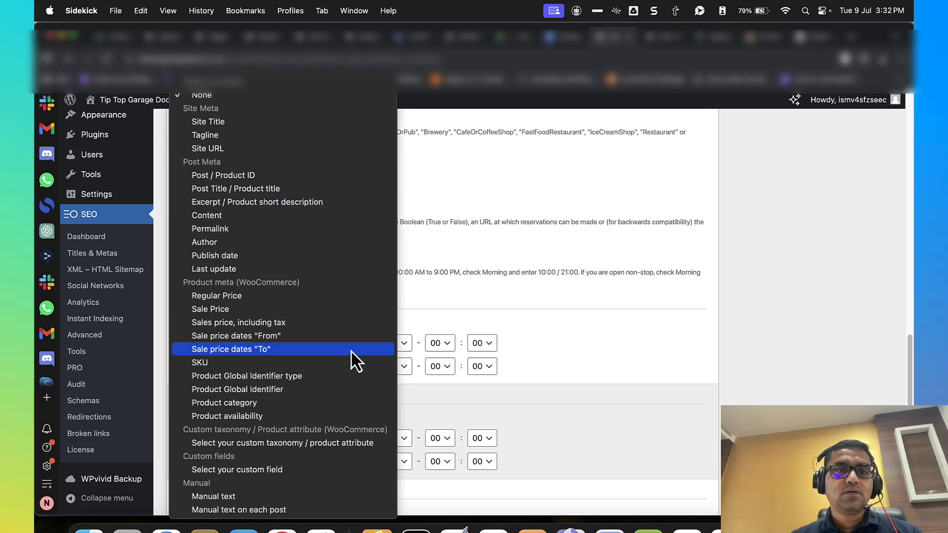
click(437, 296)
scroll(298, 256, down, 1)
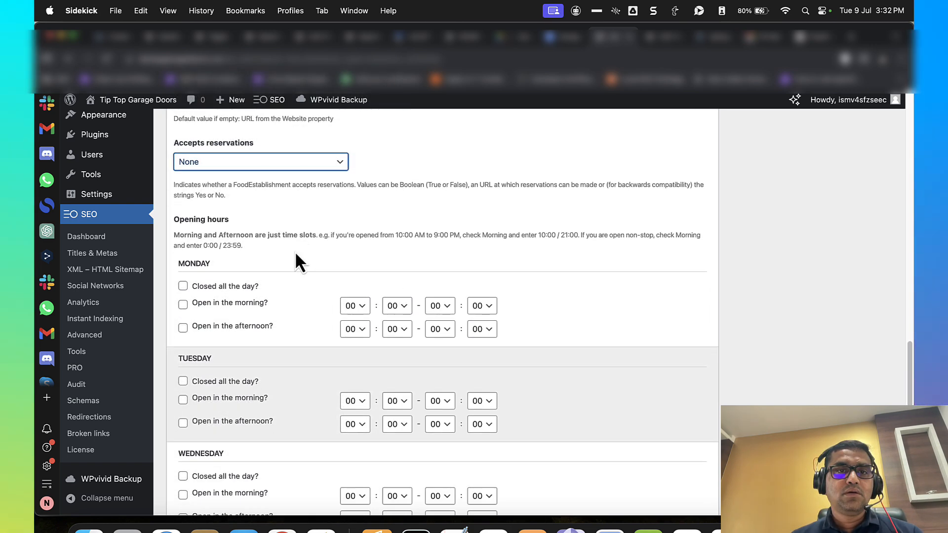
Step: Map accepts reservations to manual text, get the URL of the site's Contact page, and return to the schema form
click(328, 162)
click(325, 163)
click(323, 160)
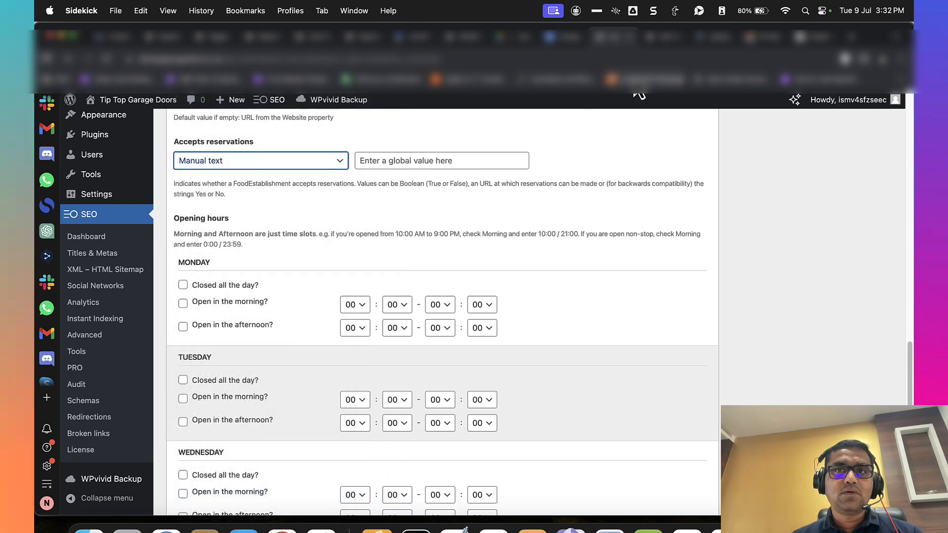
click(662, 36)
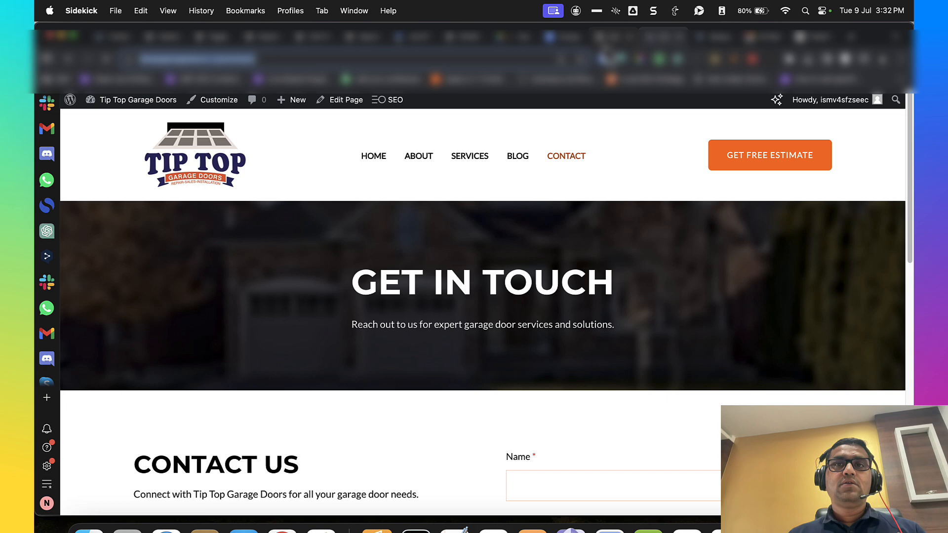
click(614, 36)
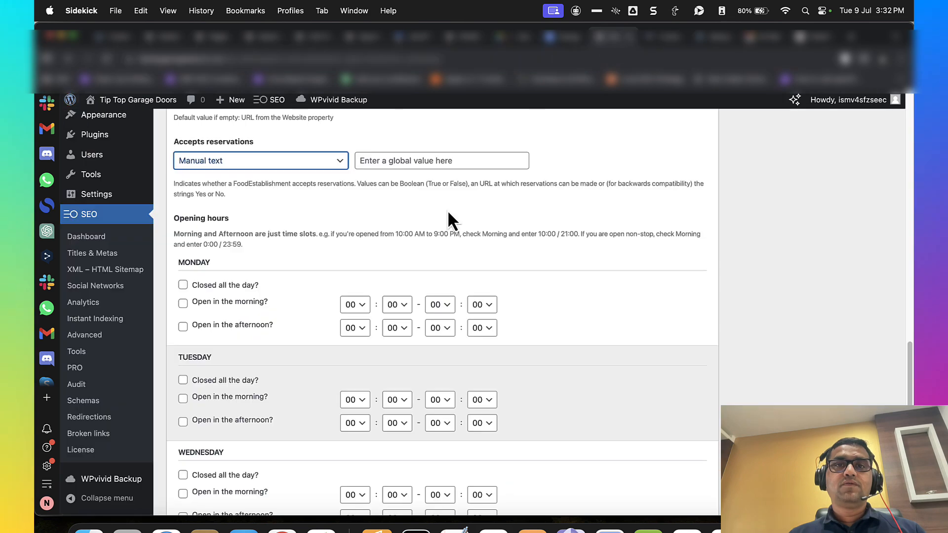
Step: Mark Monday as open in the morning from 09:00 and set its afternoon opening hour to 19
scroll(377, 234, down, 5)
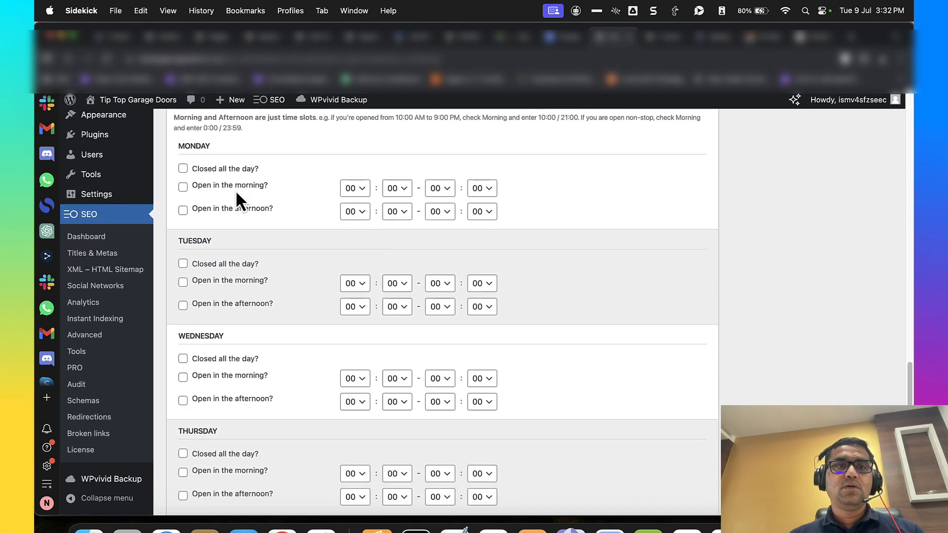
click(236, 190)
click(351, 188)
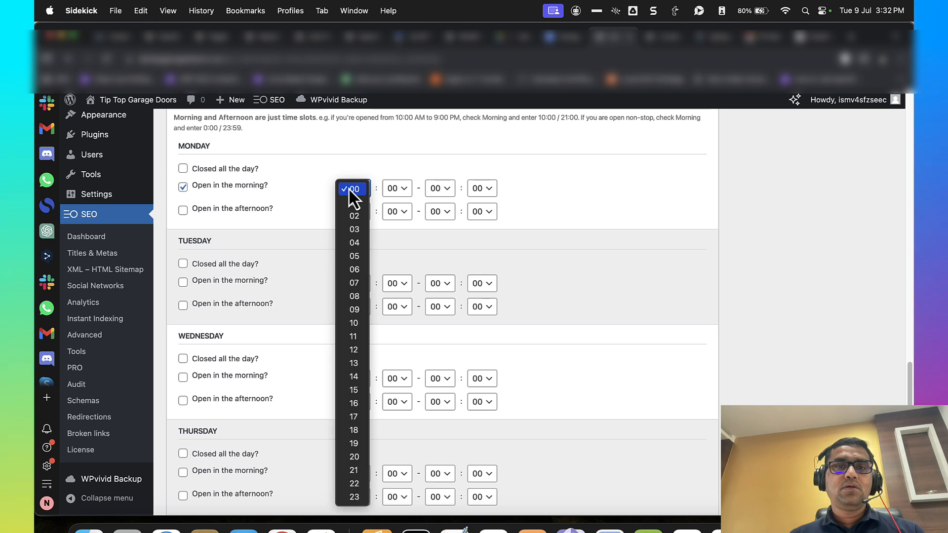
click(354, 310)
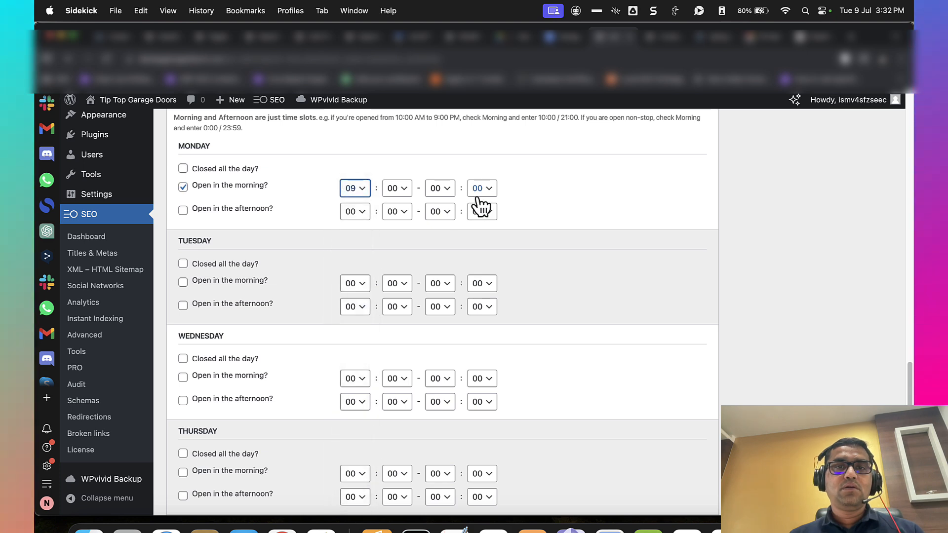
click(364, 215)
click(366, 366)
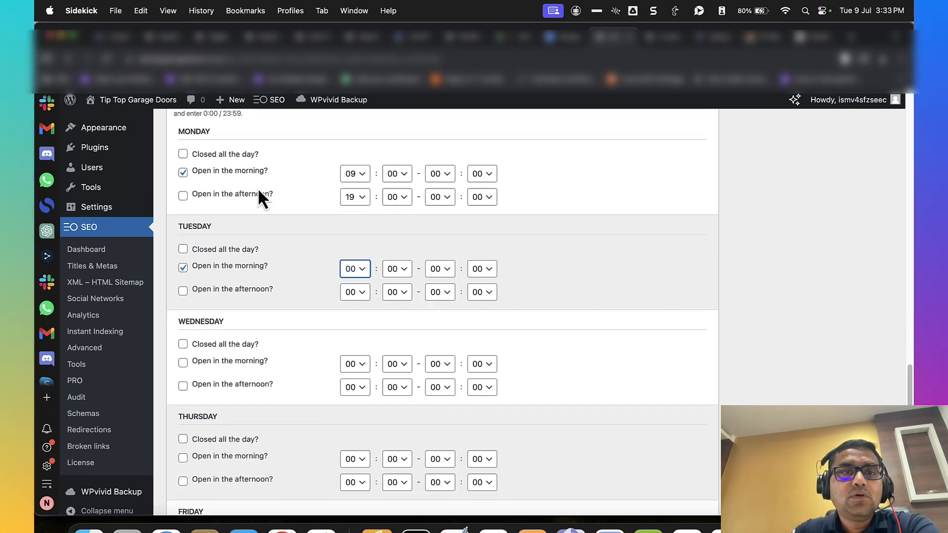
click(355, 202)
click(353, 184)
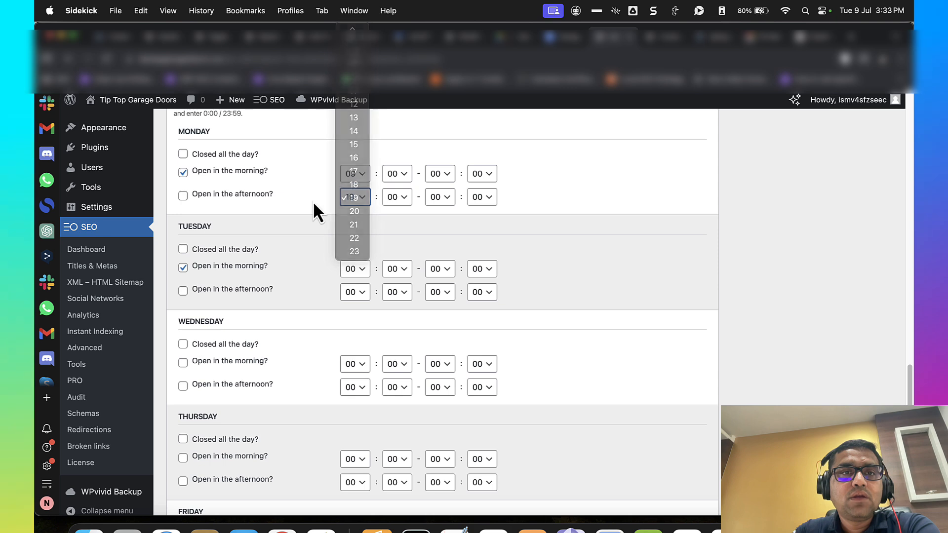
Step: Set Tuesday's morning opening hour to 09, and mark Wednesday as open in the morning from 09:00
click(355, 271)
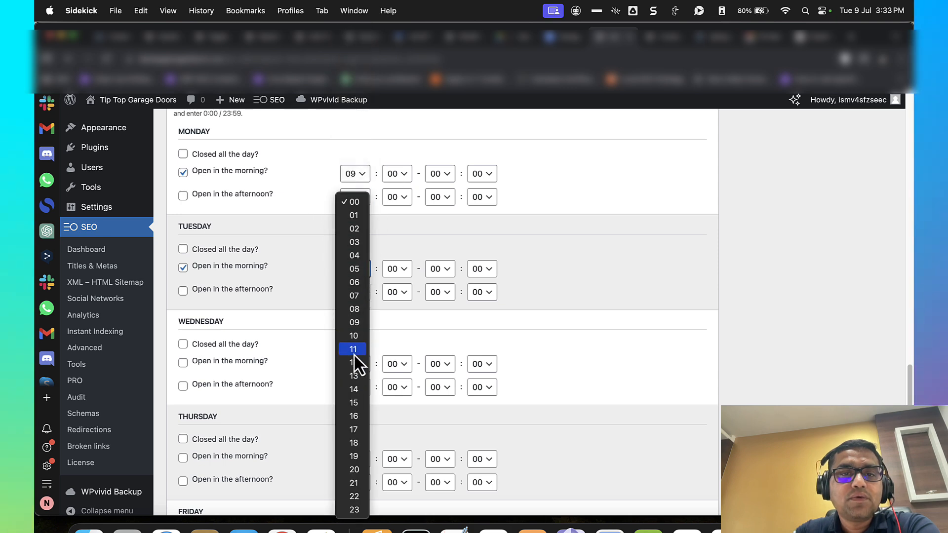
click(354, 322)
click(250, 363)
scroll(336, 316, down, 3)
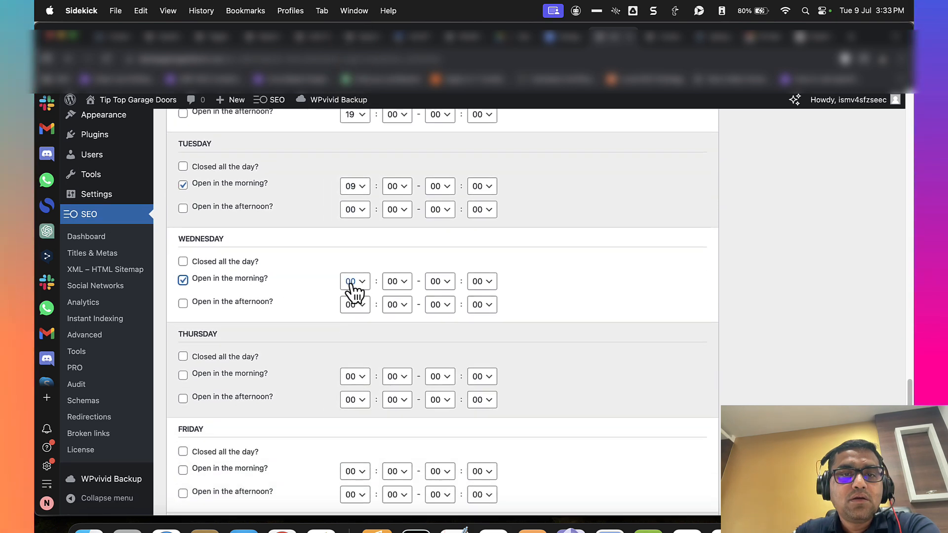
click(352, 283)
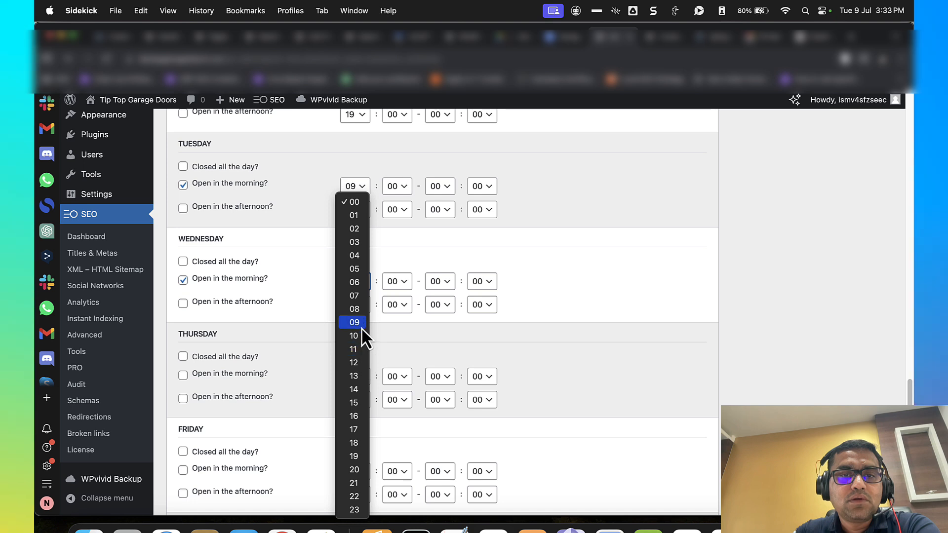
click(359, 325)
Step: Mark Thursday and Friday as open in the morning, each with an opening time of 09:00
scroll(306, 351, down, 5)
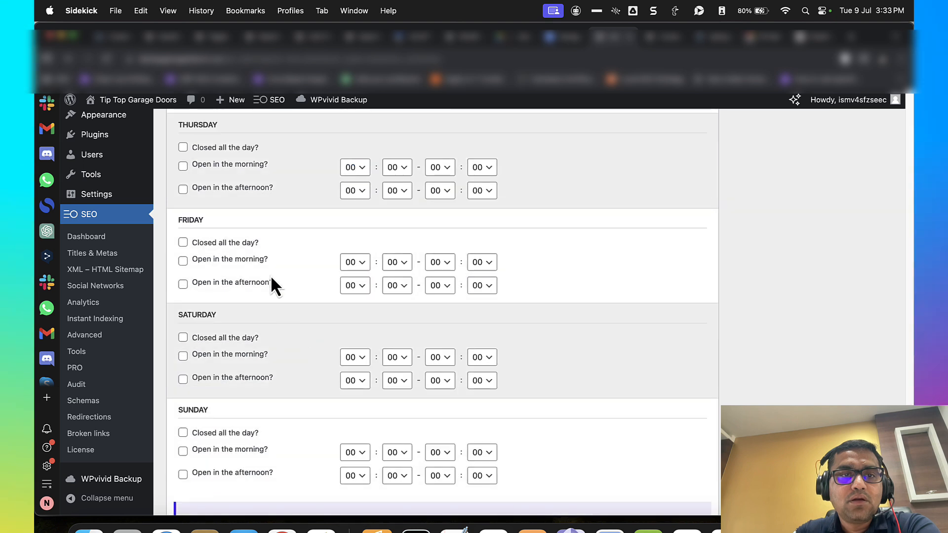
click(361, 266)
click(354, 323)
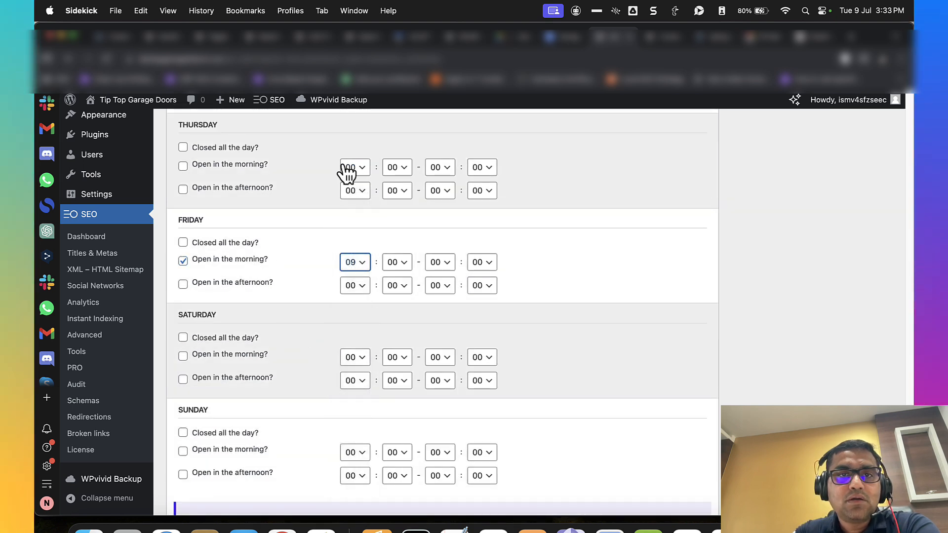
click(360, 170)
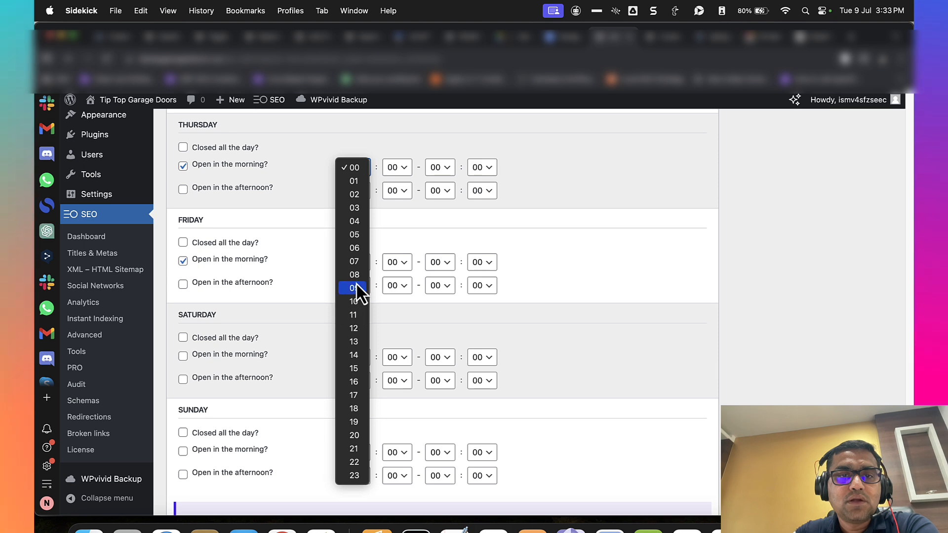
click(357, 288)
Step: Mark Saturday as open in the morning from 09:00
click(264, 355)
click(355, 357)
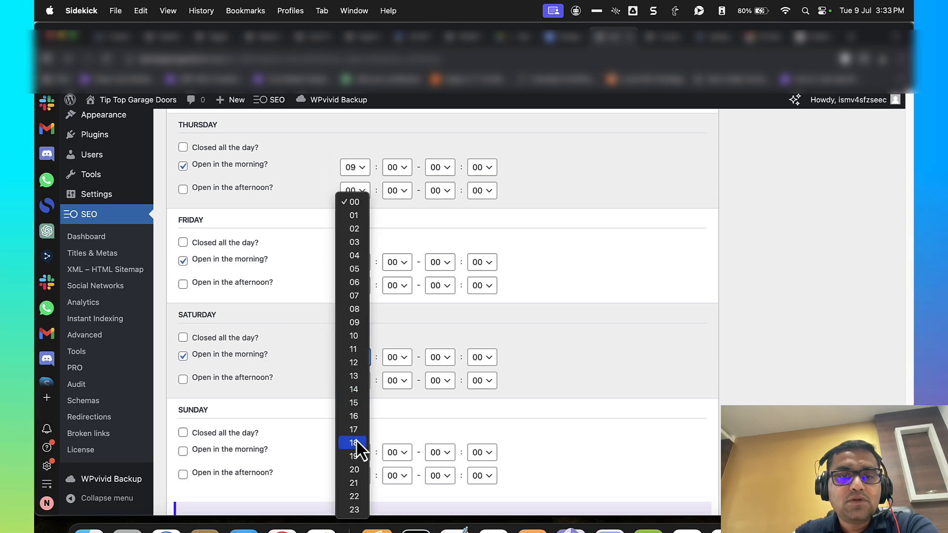
click(355, 323)
Step: Mark Sunday as closed all day, and switch Saturday from open in the morning to closed all day
scroll(283, 277, down, 3)
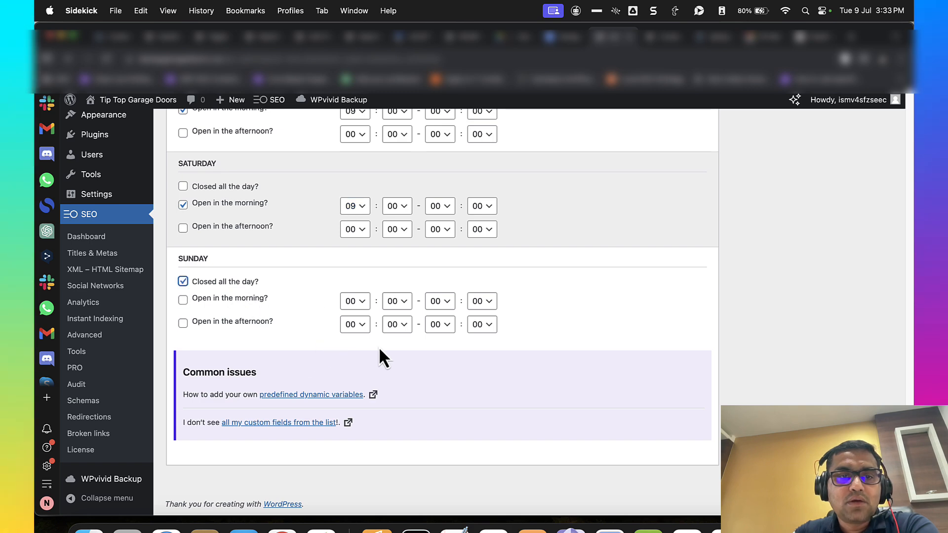
scroll(383, 358, up, 3)
scroll(384, 358, down, 2)
click(222, 244)
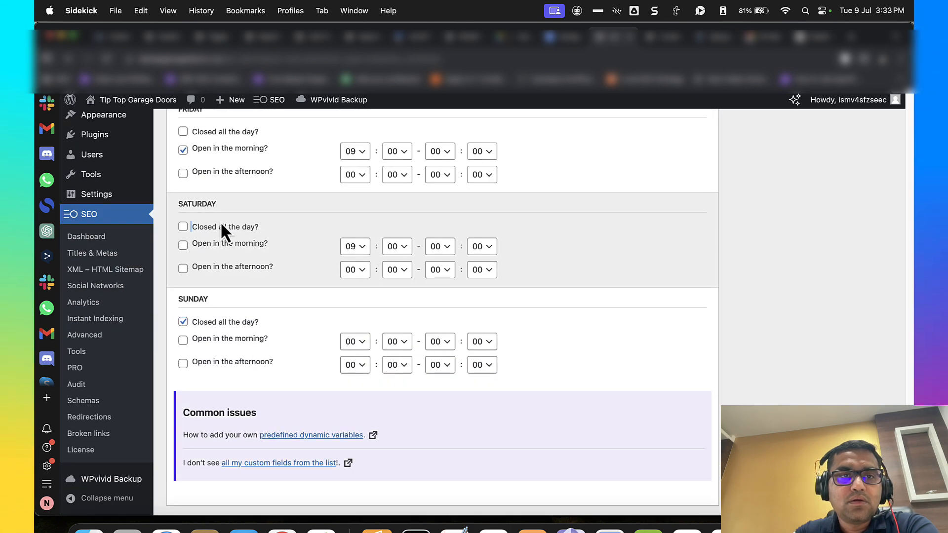
click(236, 227)
Step: Review the mapped values of the Local Business schema and publish it
scroll(389, 321, up, 15)
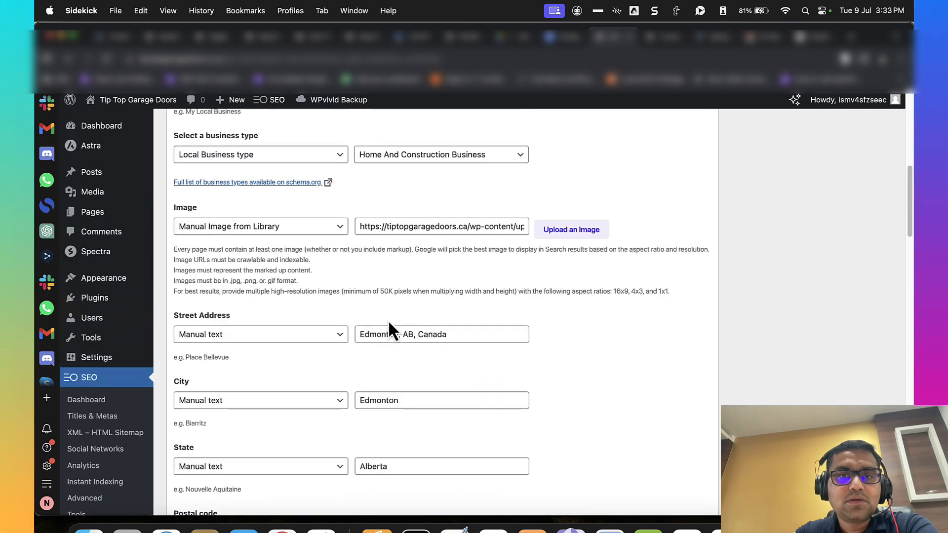
scroll(375, 335, down, 10)
scroll(385, 338, down, 5)
scroll(421, 326, up, 15)
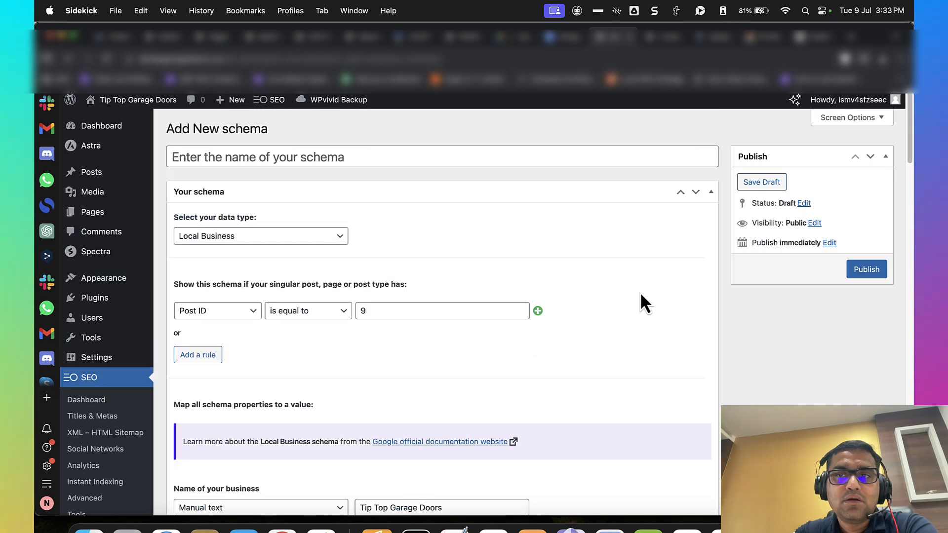
click(859, 277)
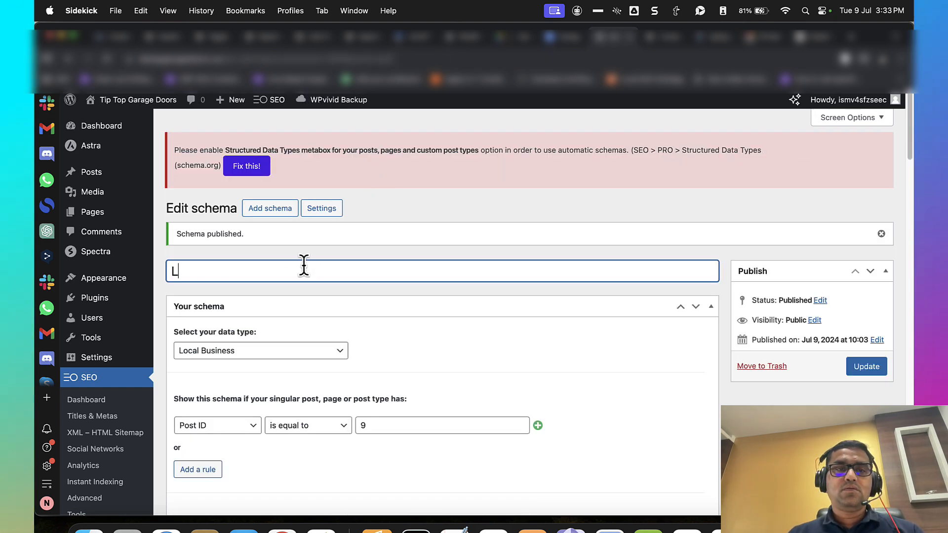
Step: Name the published schema "Local Schema" and update it
key(BackSpace)
text(Schema)
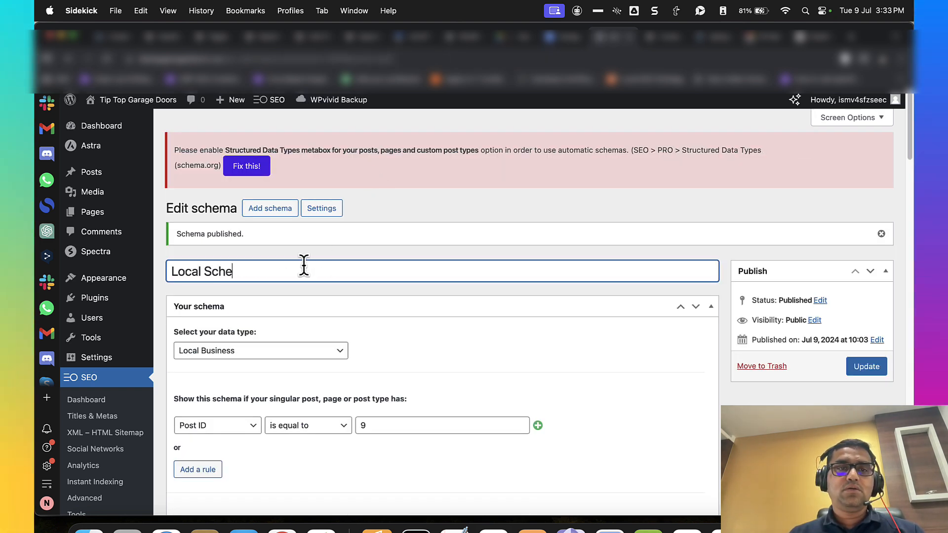
click(867, 367)
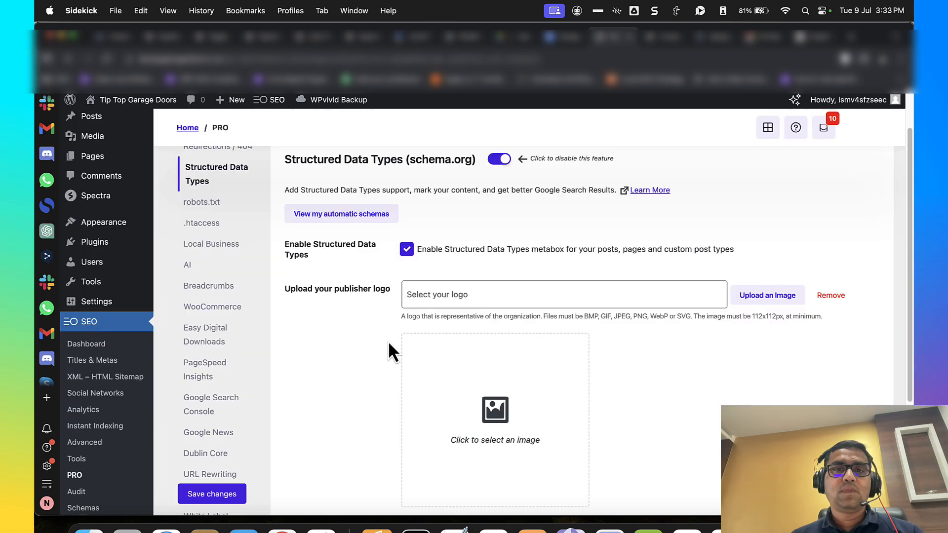
Step: Choose the Tip Top Garage Doors logo from the media library as the publisher logo for Structured Data Types
scroll(387, 349, down, 3)
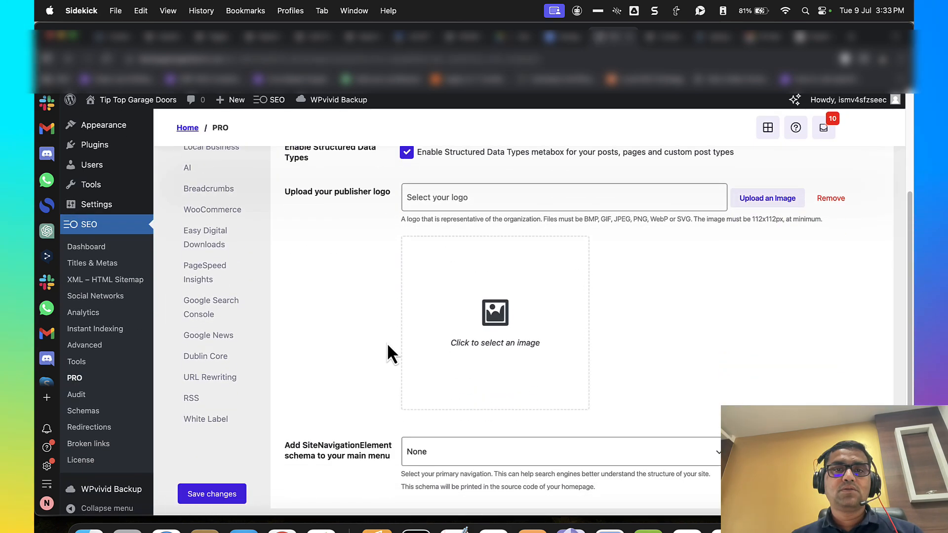
click(732, 205)
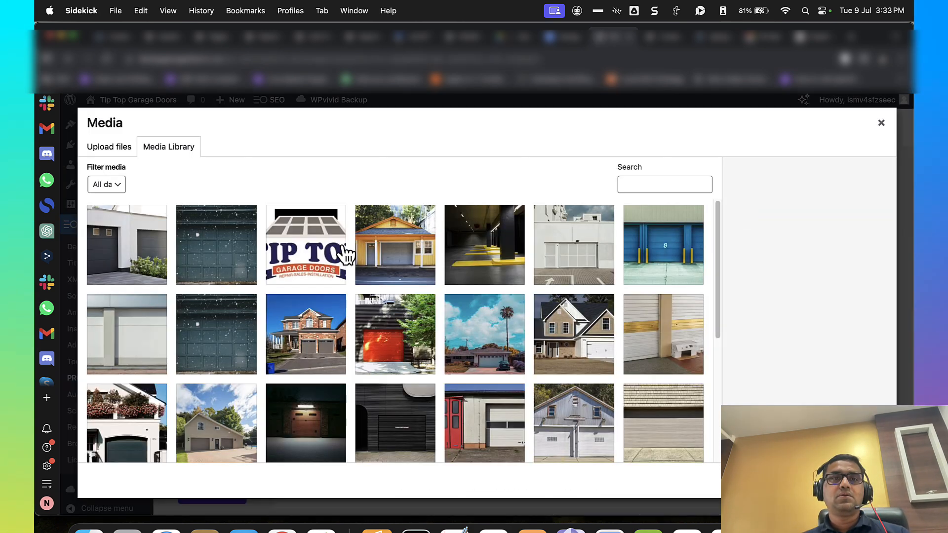
click(326, 253)
click(868, 480)
scroll(567, 318, down, 1)
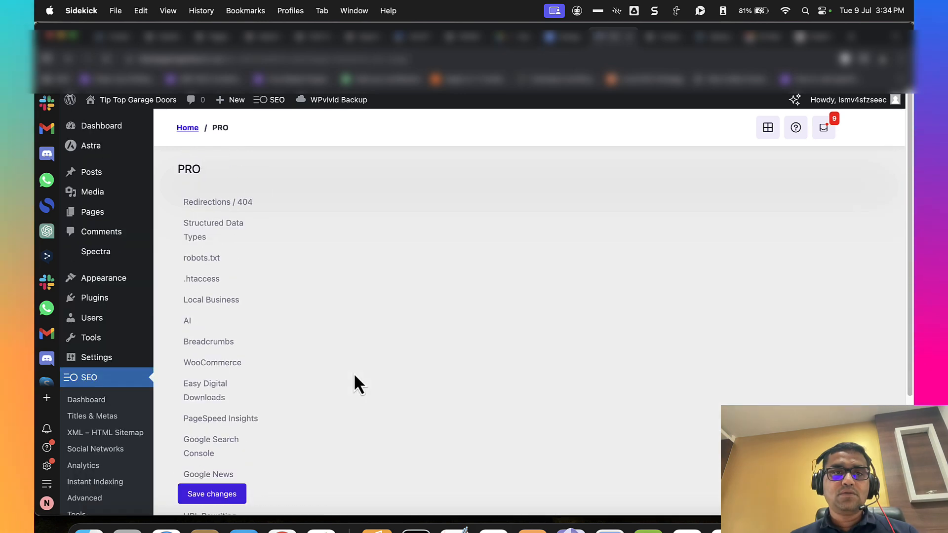
Step: Reopen Local Schema from the list of schemas and update it
scroll(354, 376, down, 5)
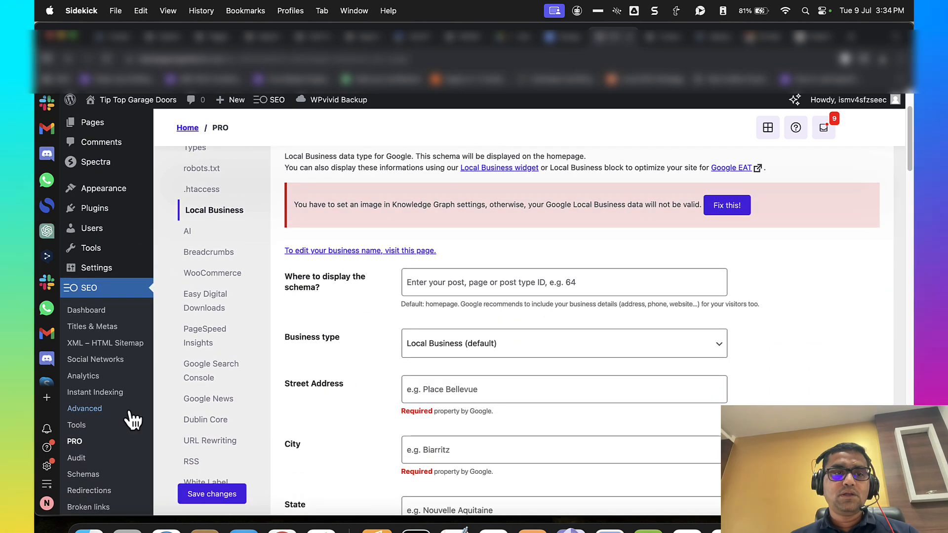
click(109, 408)
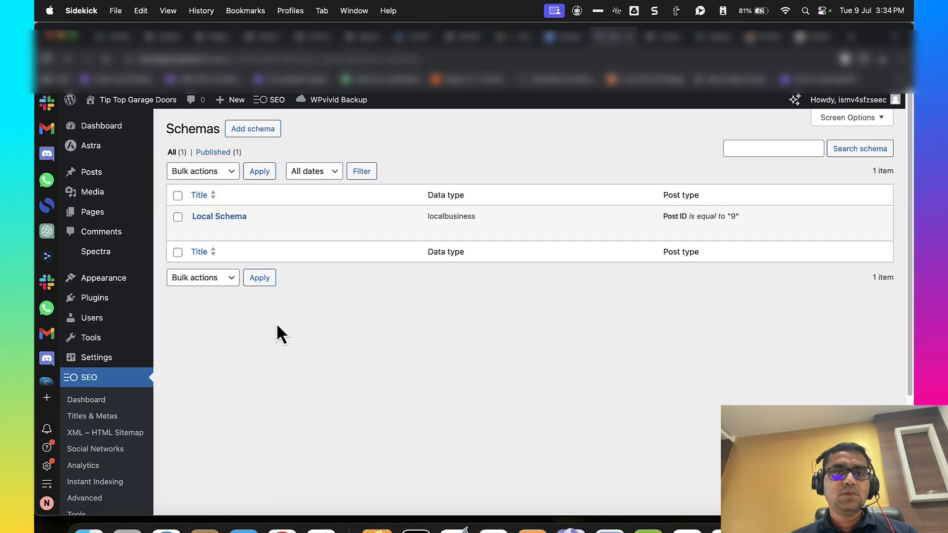
click(199, 230)
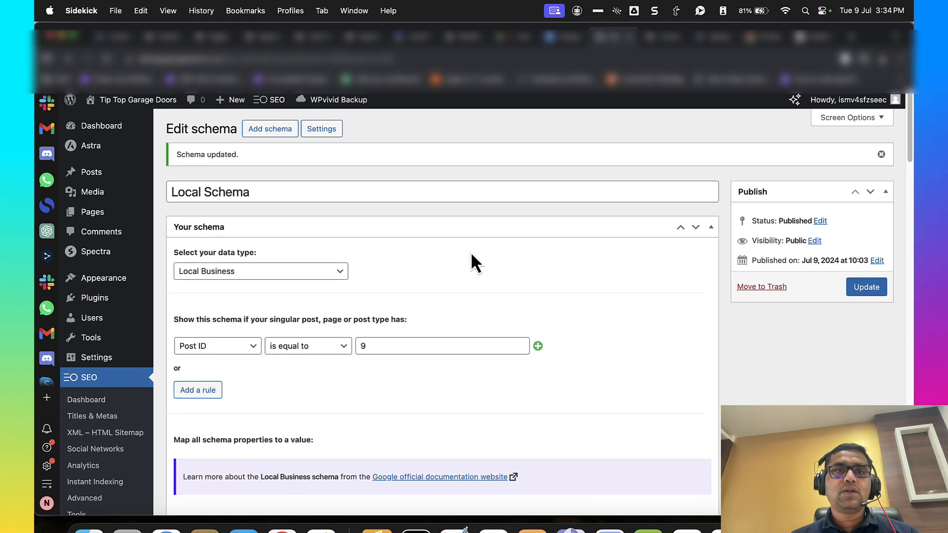
mouse_move(142, 102)
click(138, 120)
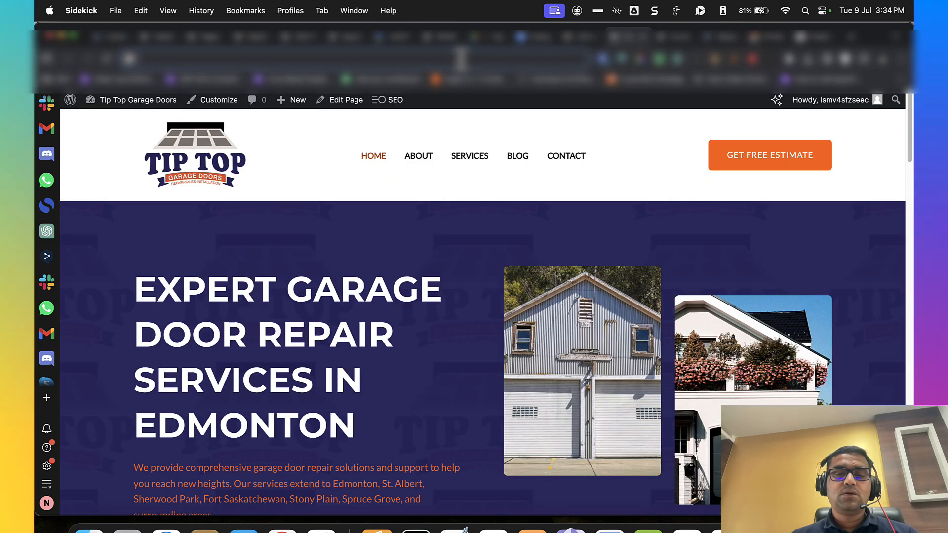
key(super+l)
text(valid)
key(Return)
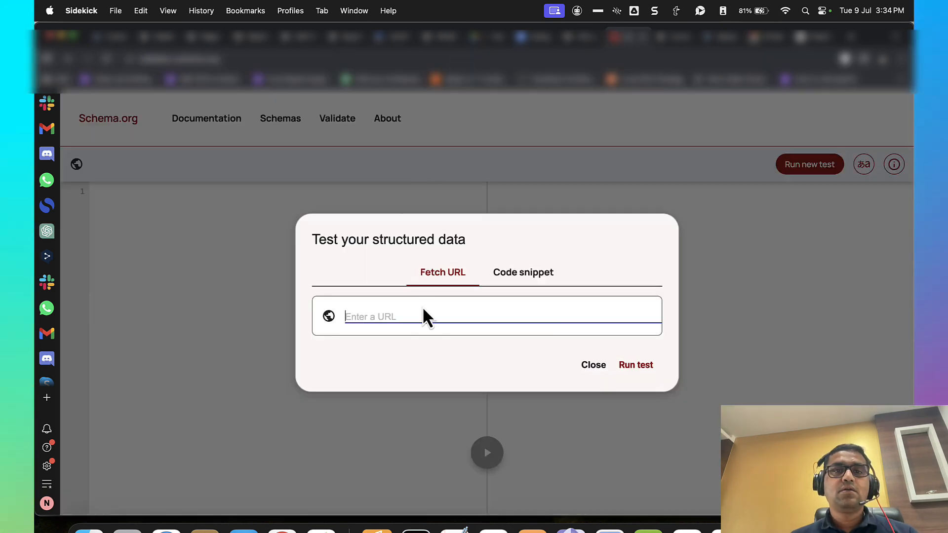
text(https://tiptopgaragedoors.ca/)
click(634, 366)
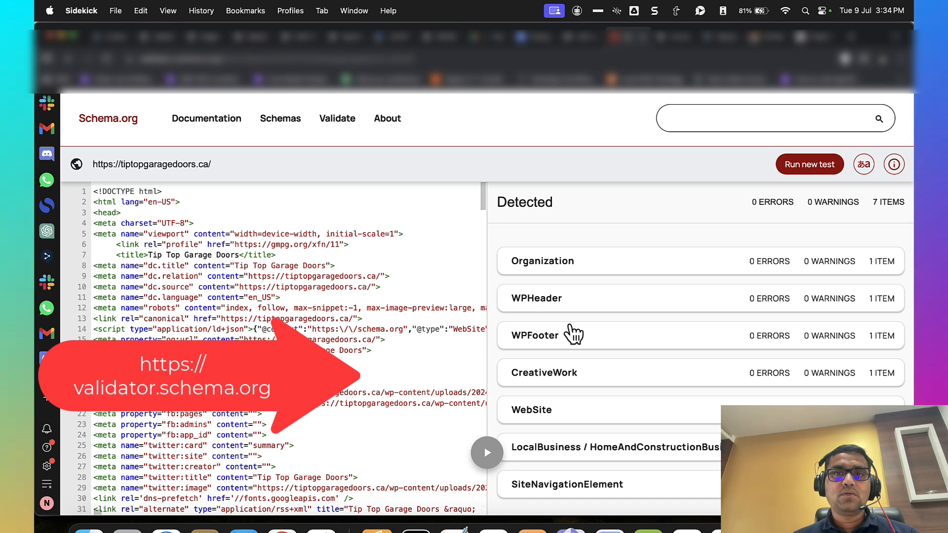
Step: Examine the properties detected under LocalBusiness / HomeAndConstructionBusiness and return to the list of detected items
click(572, 447)
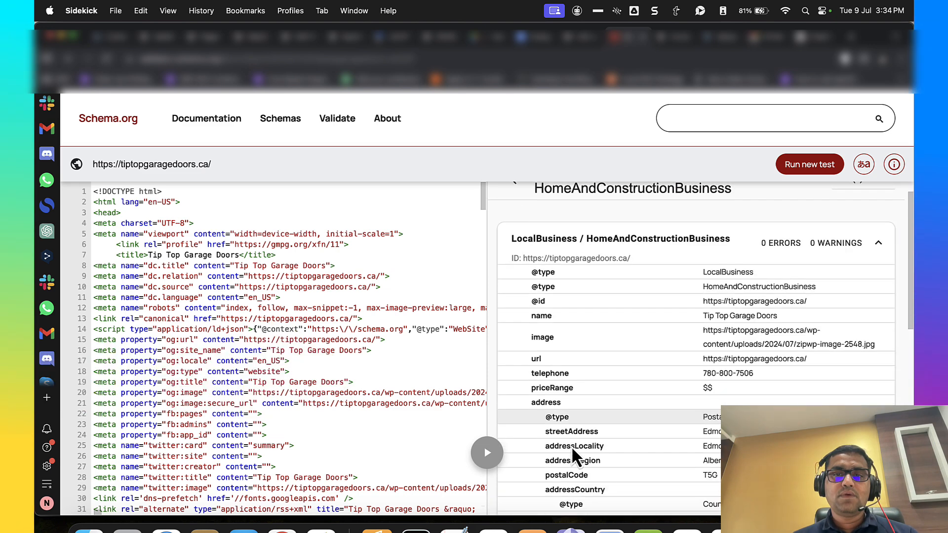
scroll(571, 446, down, 7)
scroll(568, 395, up, 9)
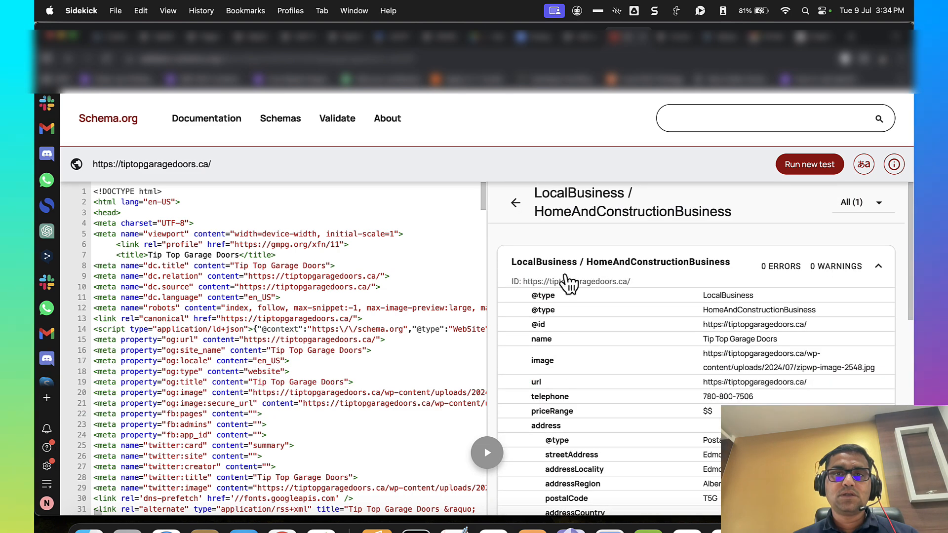
click(516, 202)
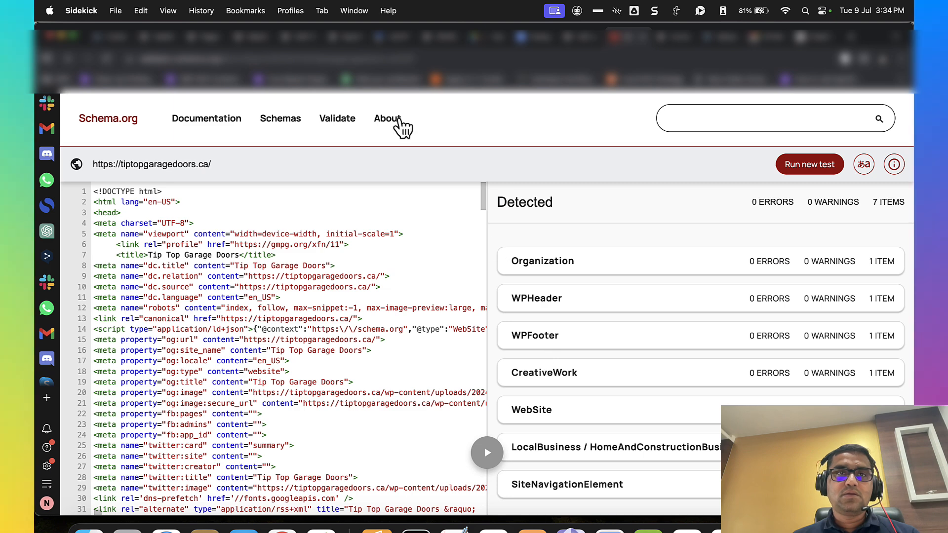
Step: Search Google for its schema validation tool and open the Schema Markup Testing Tool page on Google Search Central
click(398, 59)
text(google r)
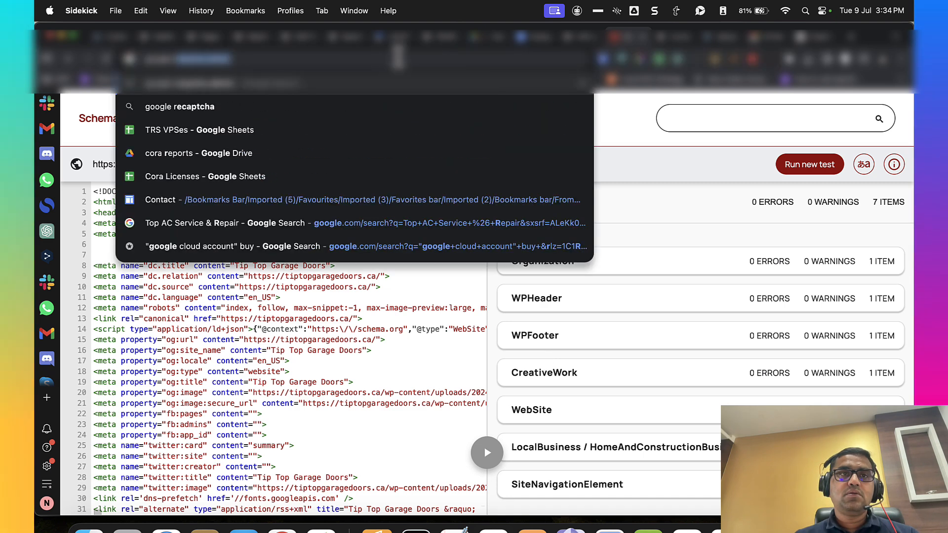
key(BackSpace)
key(BackSpace)
text(schmea validation)
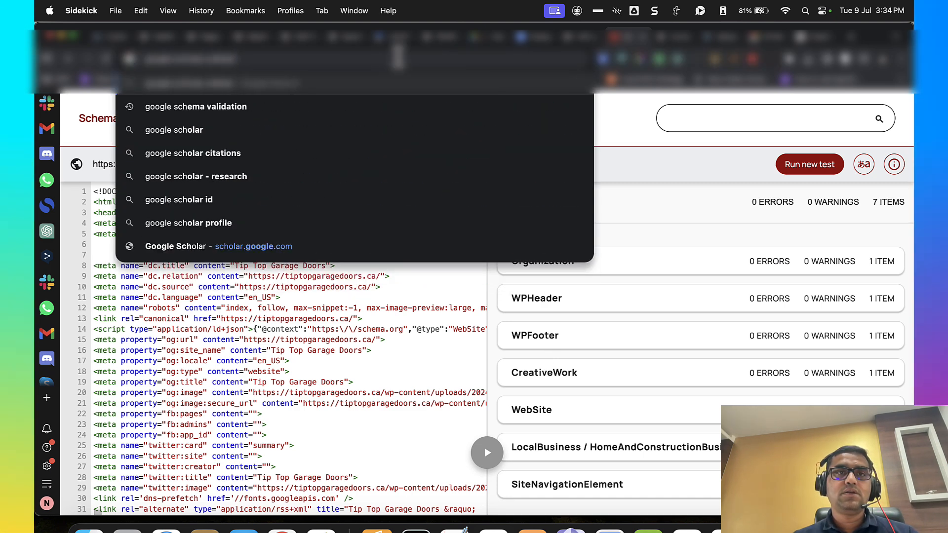
key(Return)
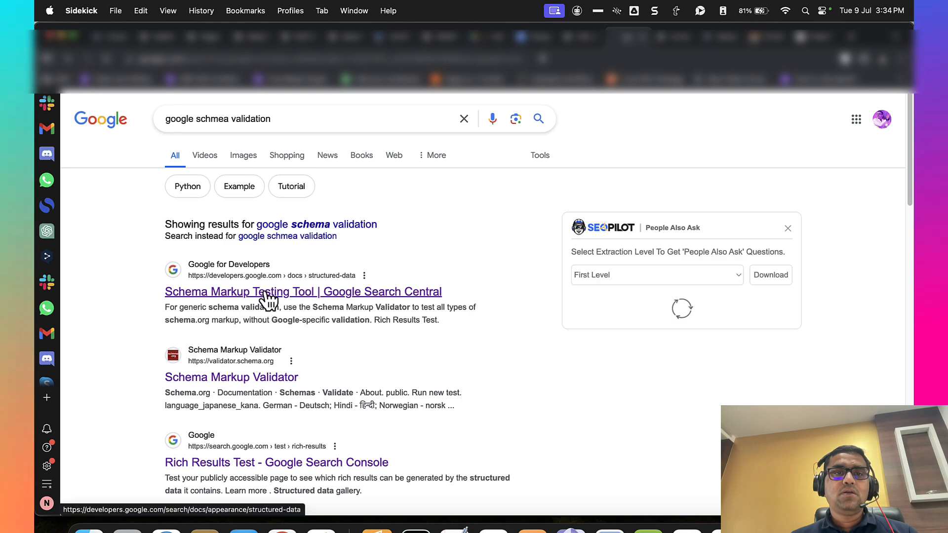
click(387, 289)
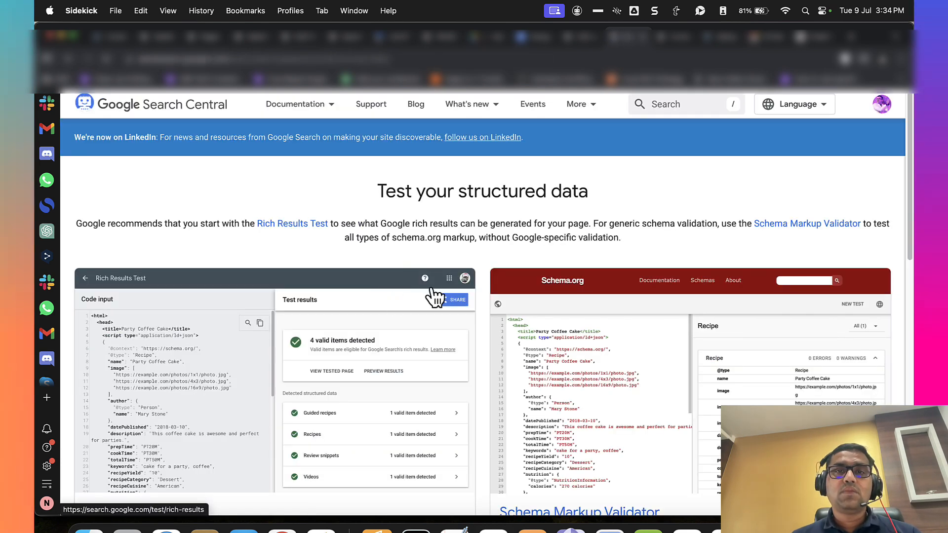
scroll(366, 290, down, 3)
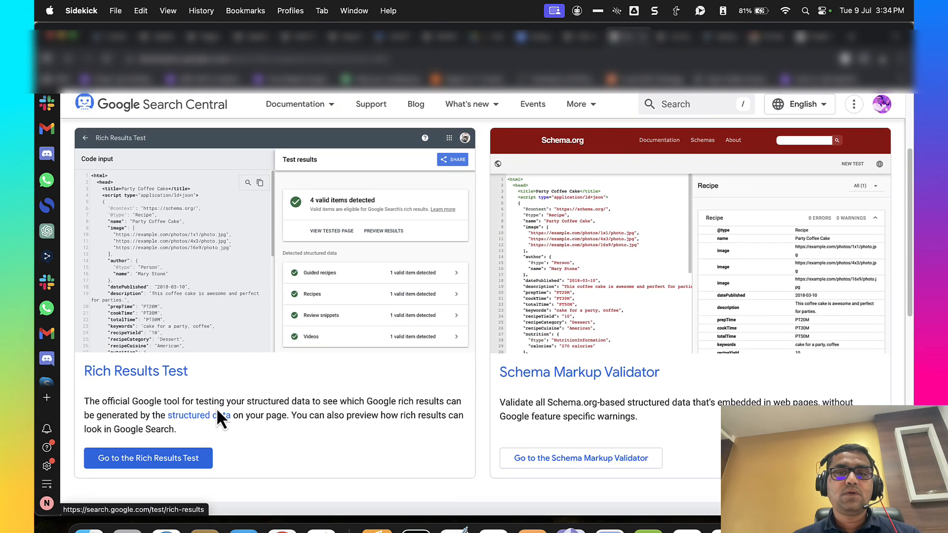
click(125, 460)
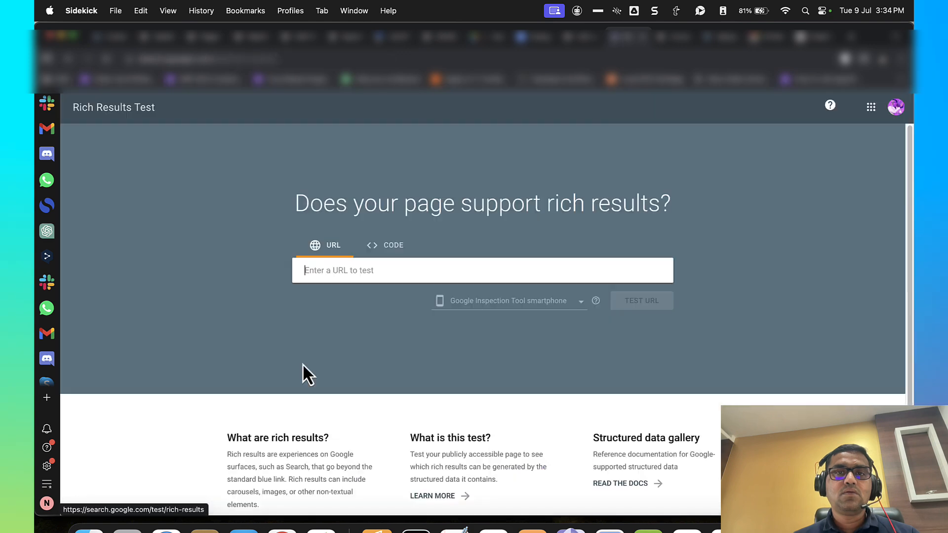
text(https://tiptopgaragedoors.ca/)
key(Return)
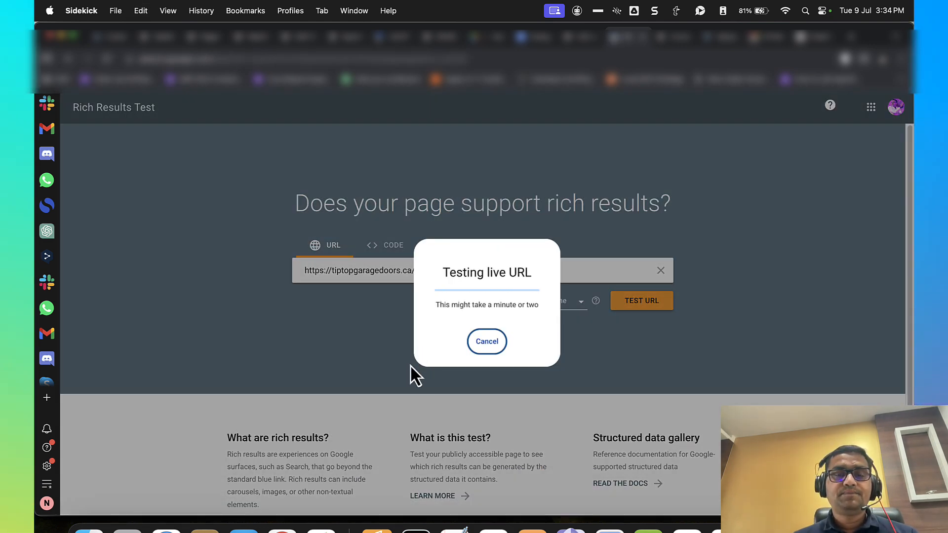
key(super+n)
text(s)
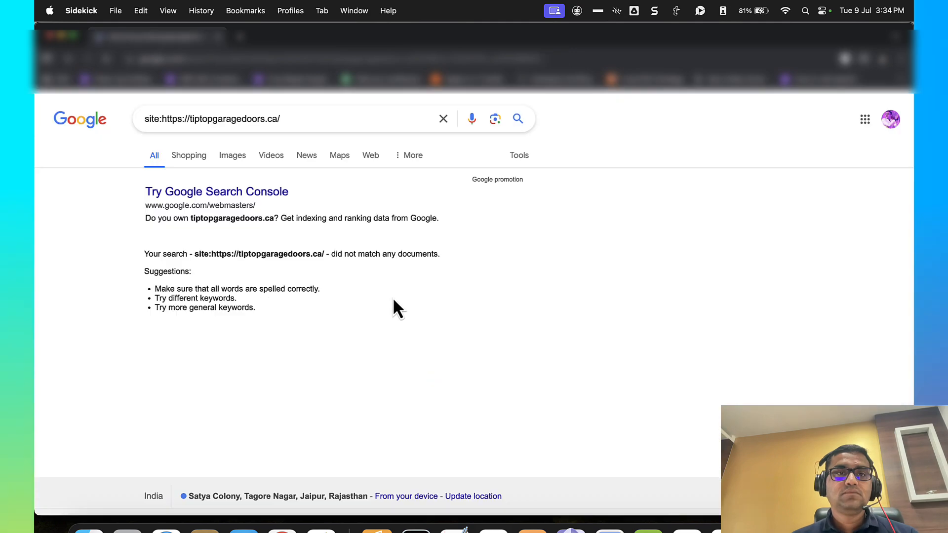
key(super+w)
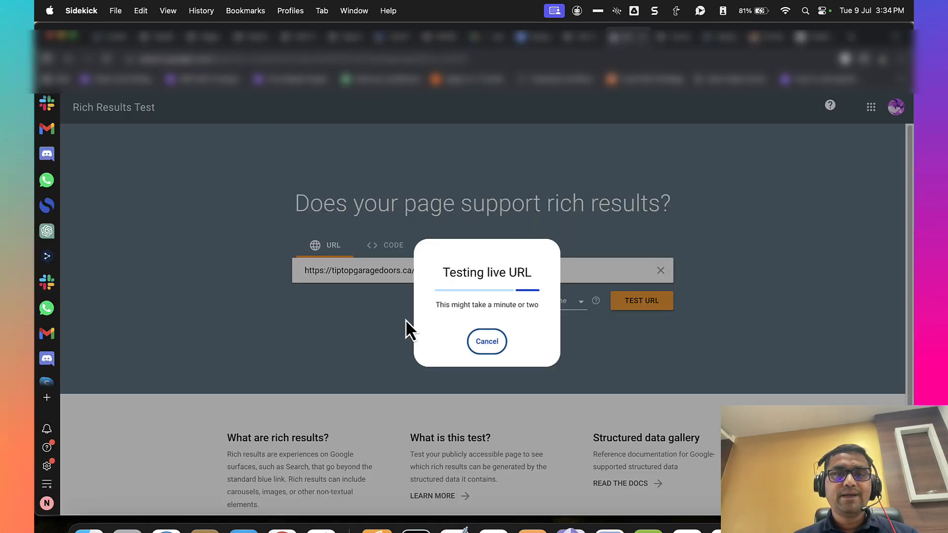
Step: Examine the details of the Local businesses item in the test results and return to the results overview
scroll(406, 326, down, 3)
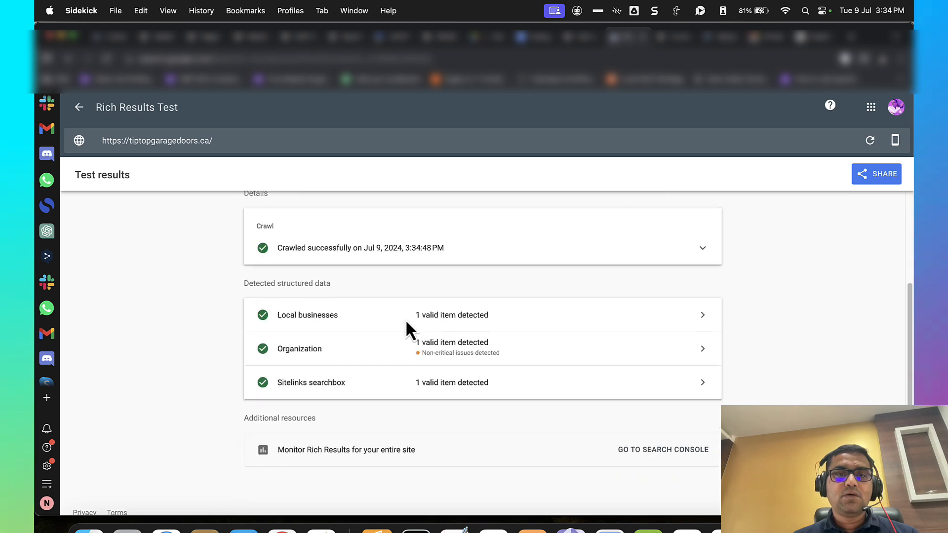
click(445, 317)
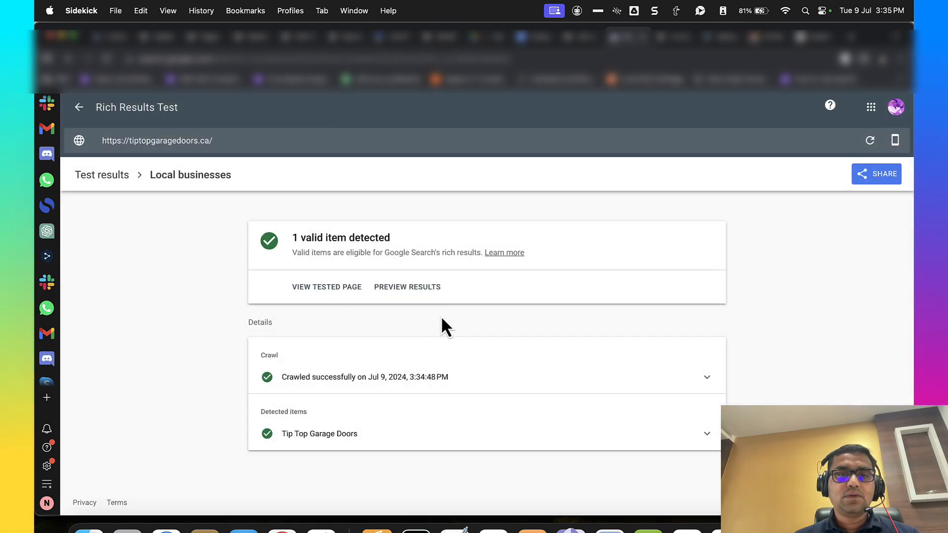
click(385, 438)
scroll(375, 447, down, 2)
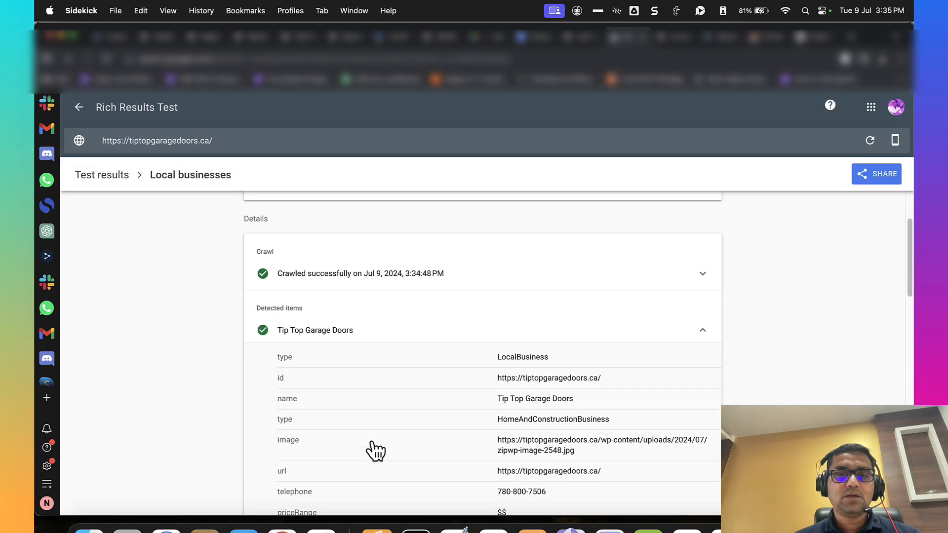
scroll(375, 450, up, 2)
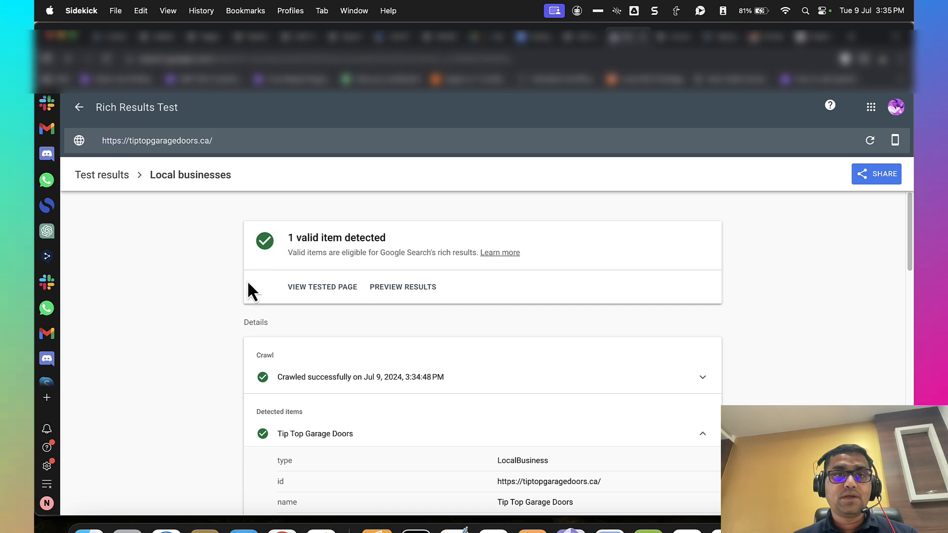
click(116, 177)
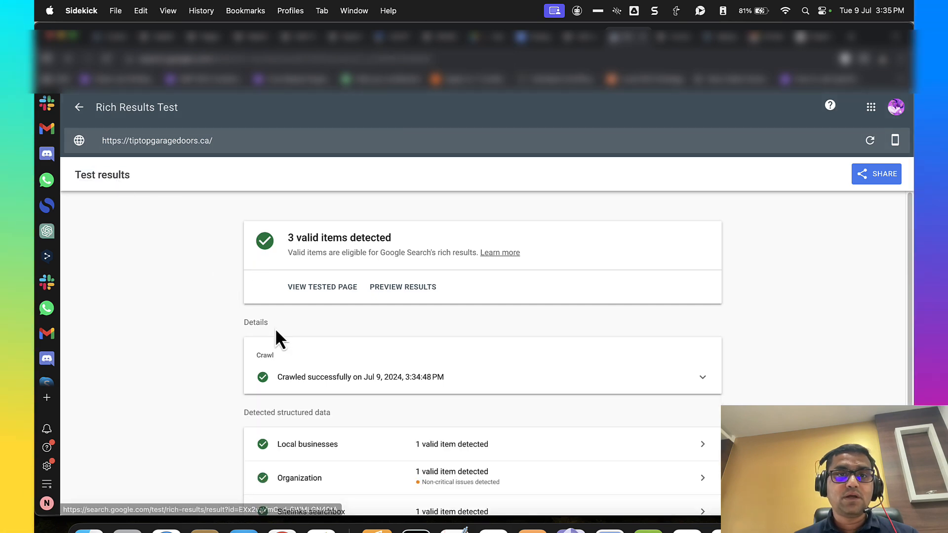
Step: Examine the Organization item for its non-critical issue, then close the Rich Results Test
scroll(276, 332, down, 2)
click(444, 347)
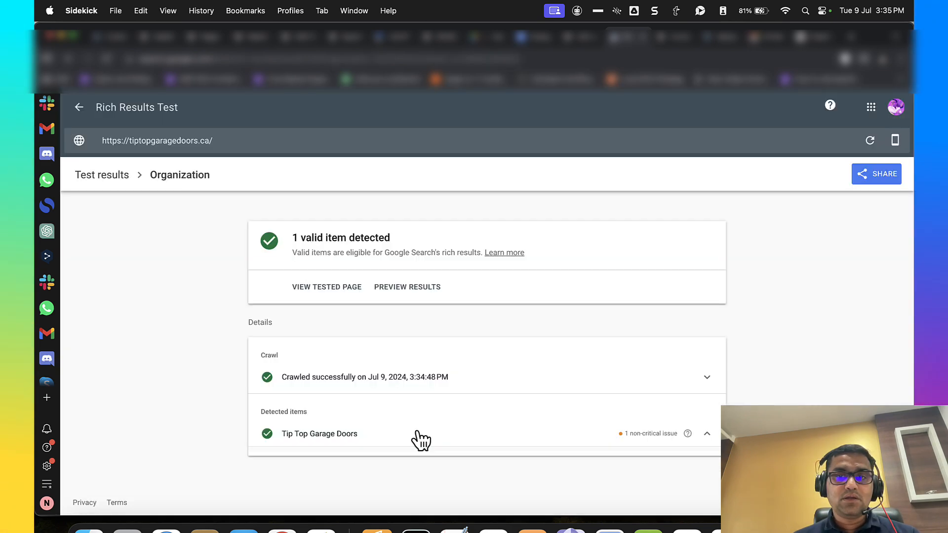
scroll(421, 440, down, 8)
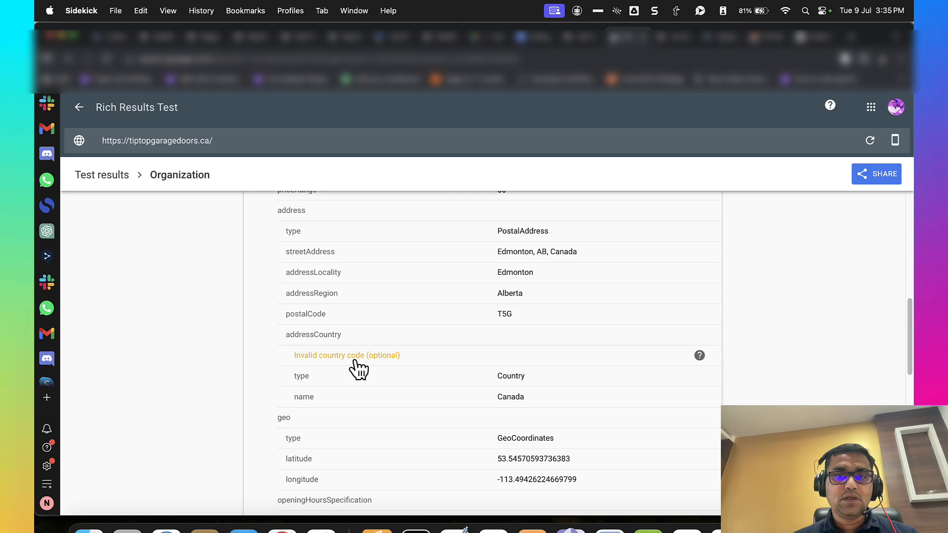
key(super+w)
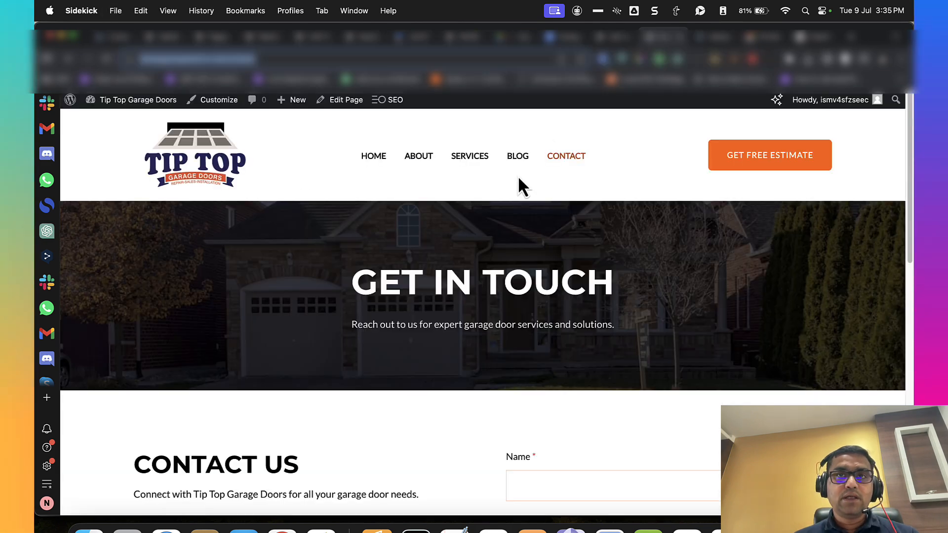
Step: Correct the address country in the Local Schema and update the schema
click(615, 40)
scroll(122, 428, down, 3)
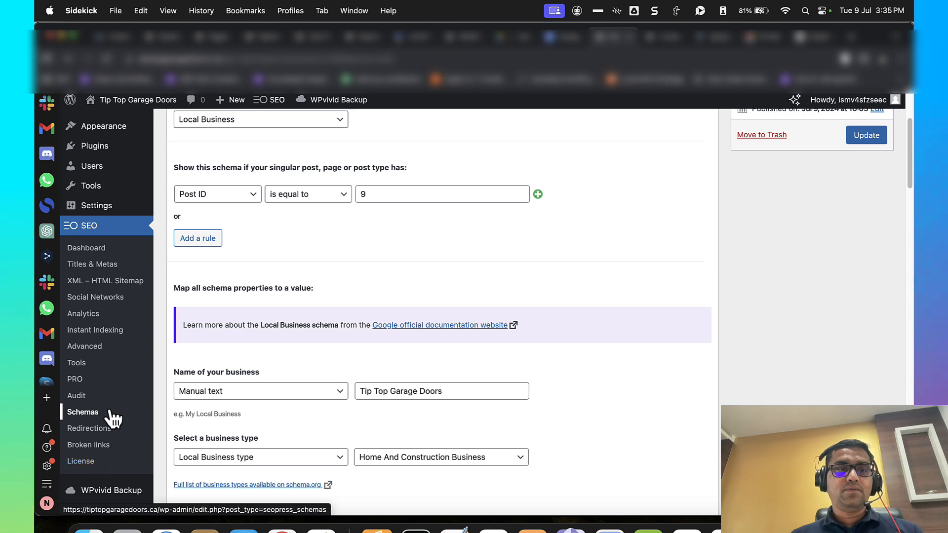
scroll(360, 381, down, 10)
click(373, 444)
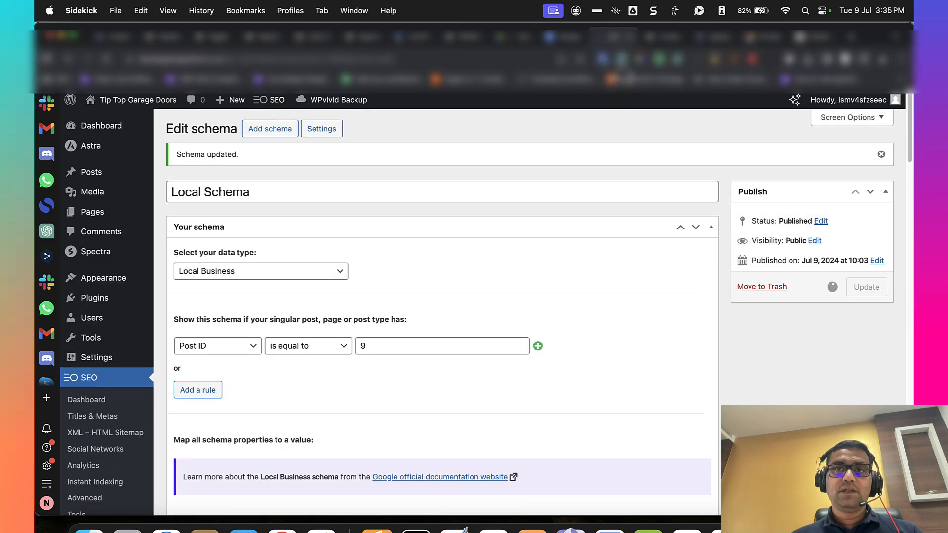
Step: Search Google for "google schmea validation" and open the Rich Results Test again
click(657, 40)
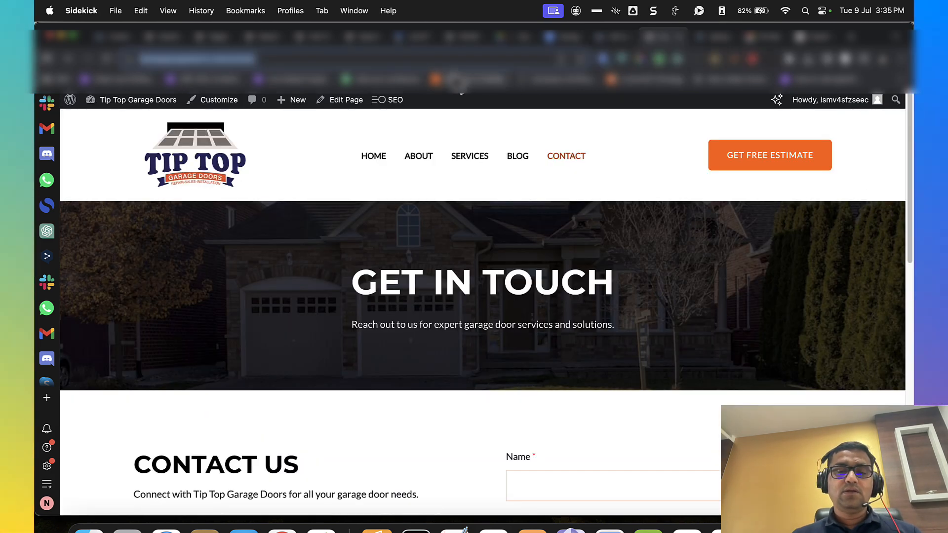
key(super+l)
text(google schmea validation)
key(Return)
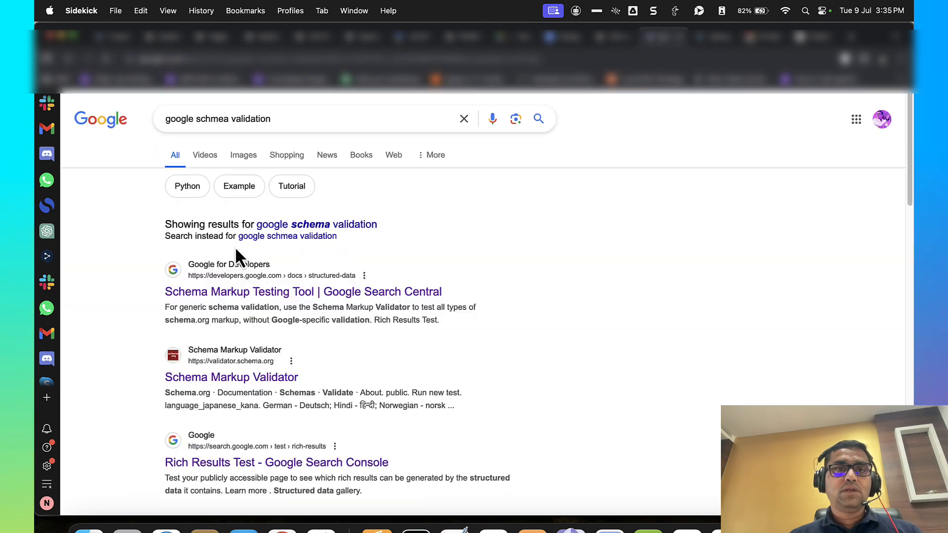
click(291, 276)
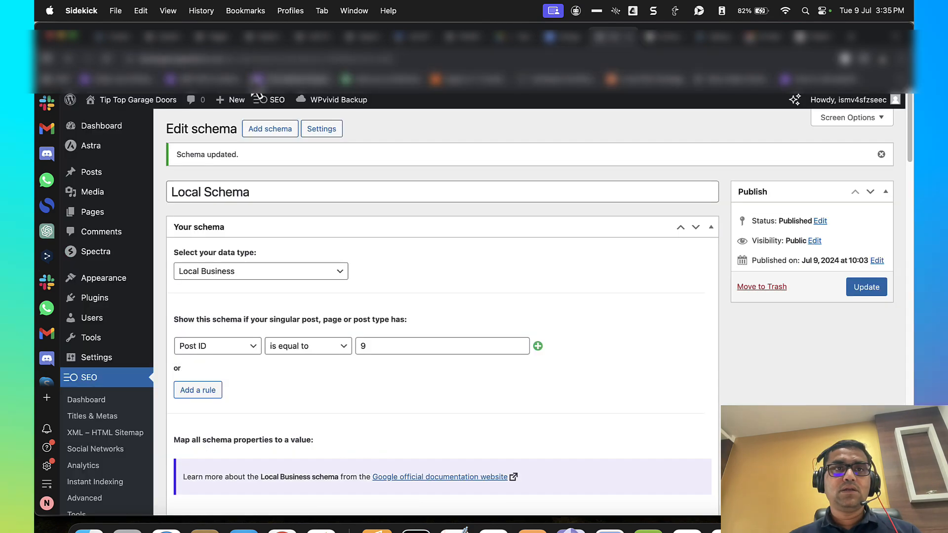
click(416, 349)
click(430, 271)
text(https://tiptopgaragedoors.ca/)
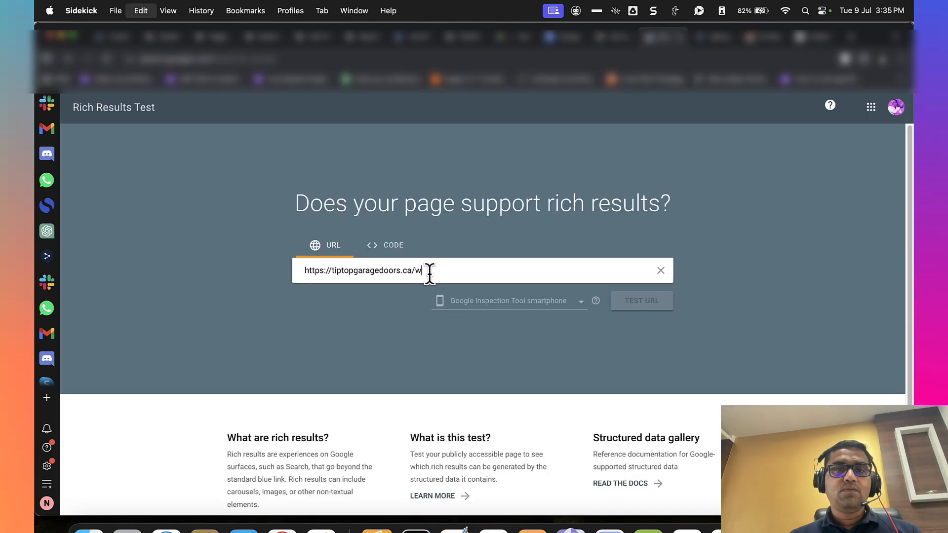
key(Return)
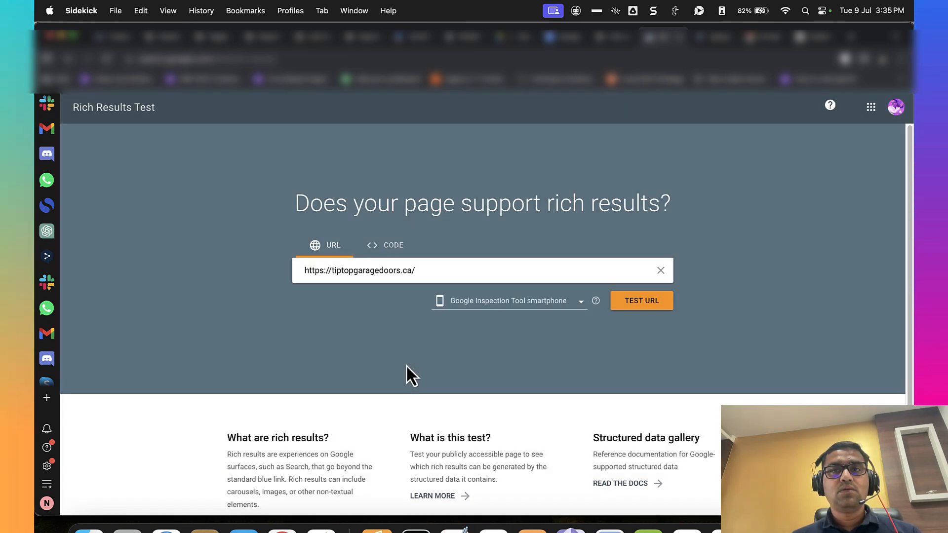
scroll(630, 274, down, 2)
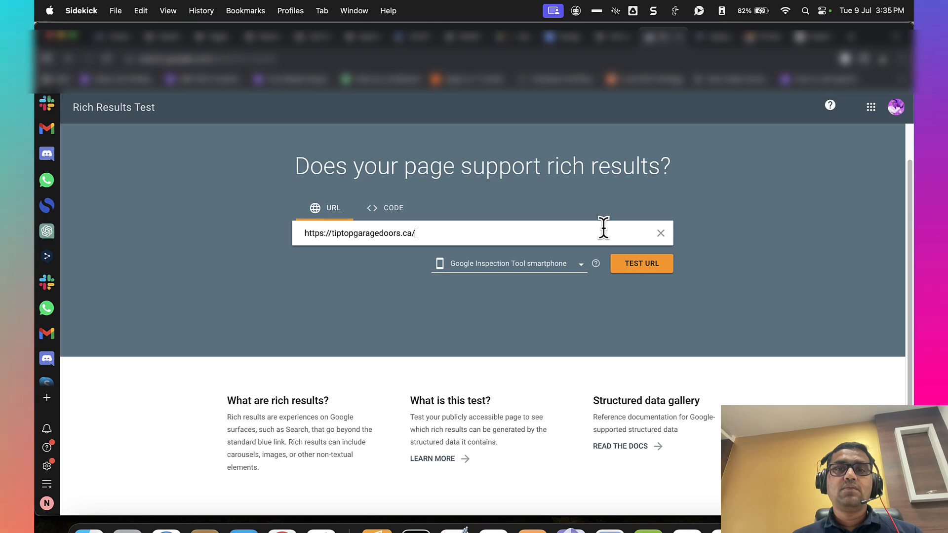
click(627, 263)
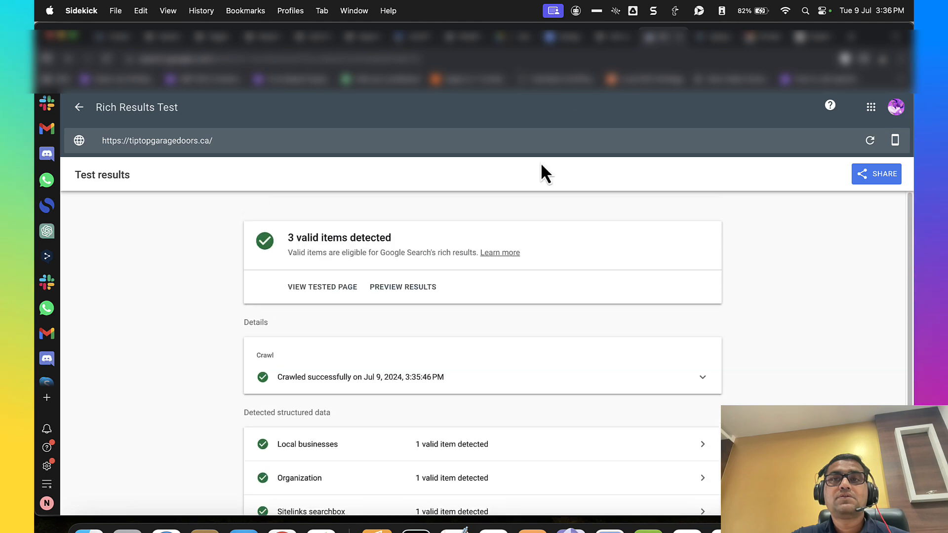
Step: Open the broken links settings in the SEO Audit section, turn off Scan 404 only, and save the changes
click(611, 38)
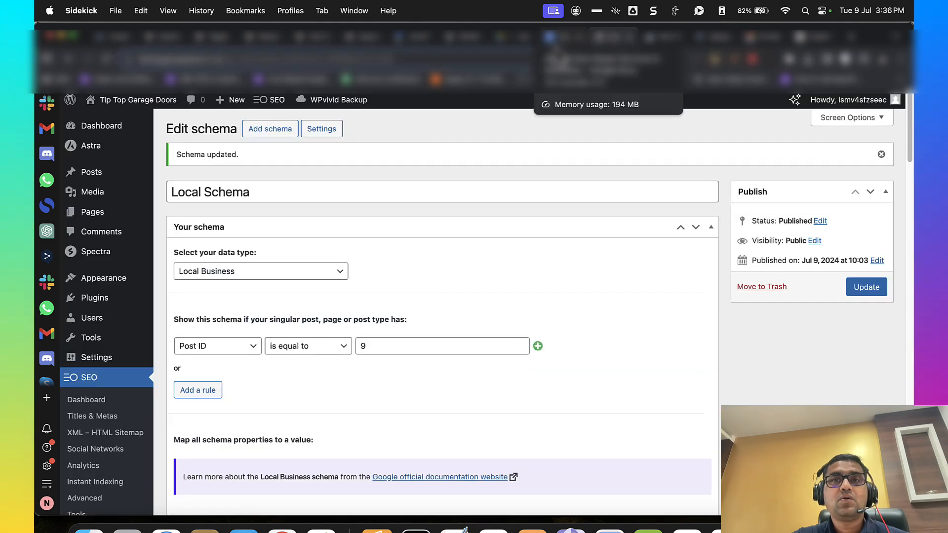
mouse_move(153, 362)
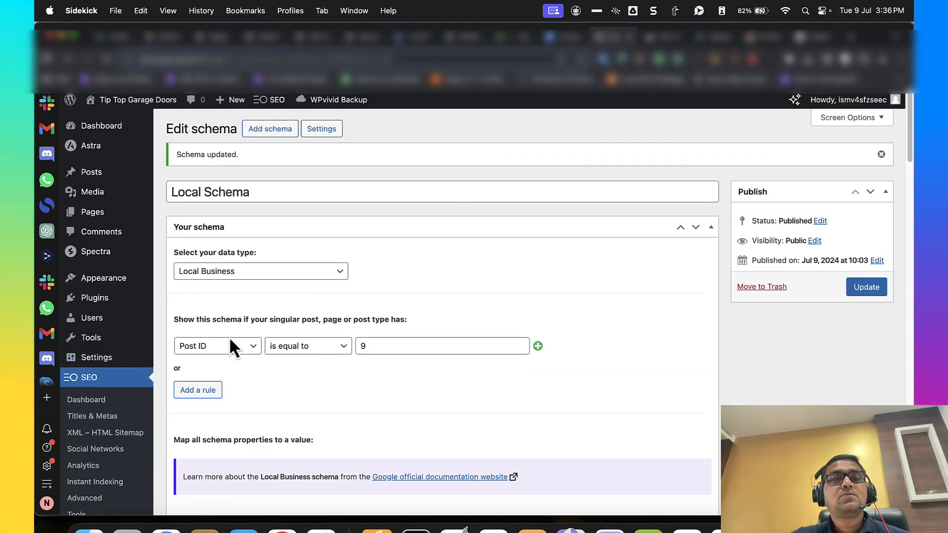
scroll(158, 355, down, 4)
scroll(333, 349, up, 4)
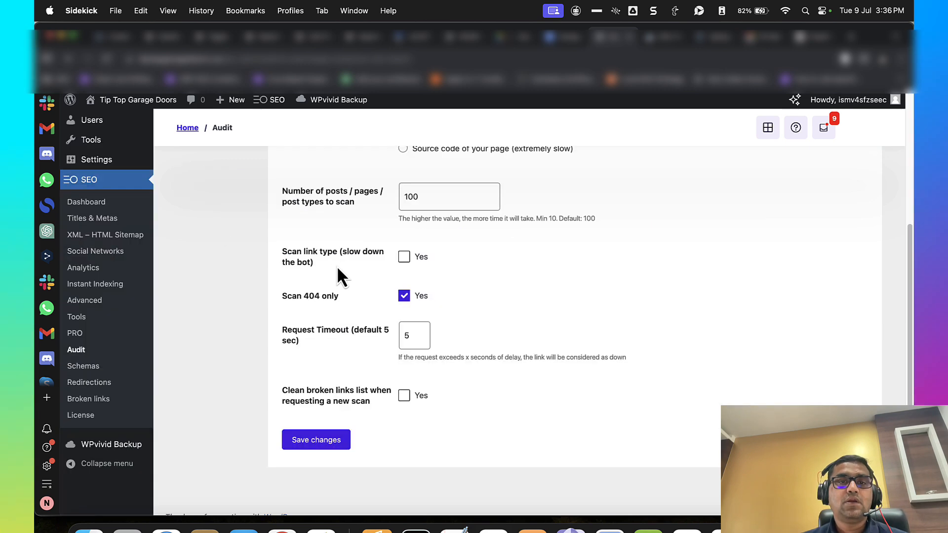
scroll(337, 265, down, 1)
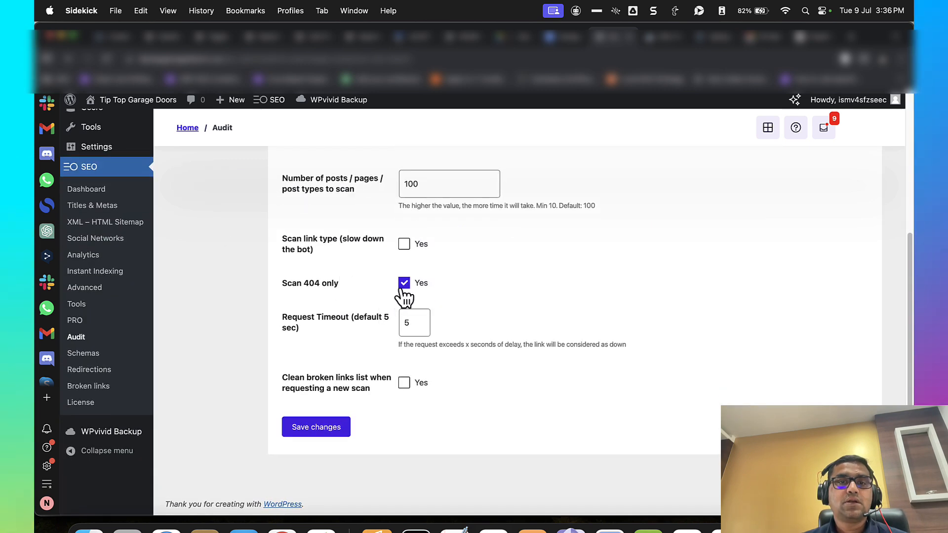
click(336, 433)
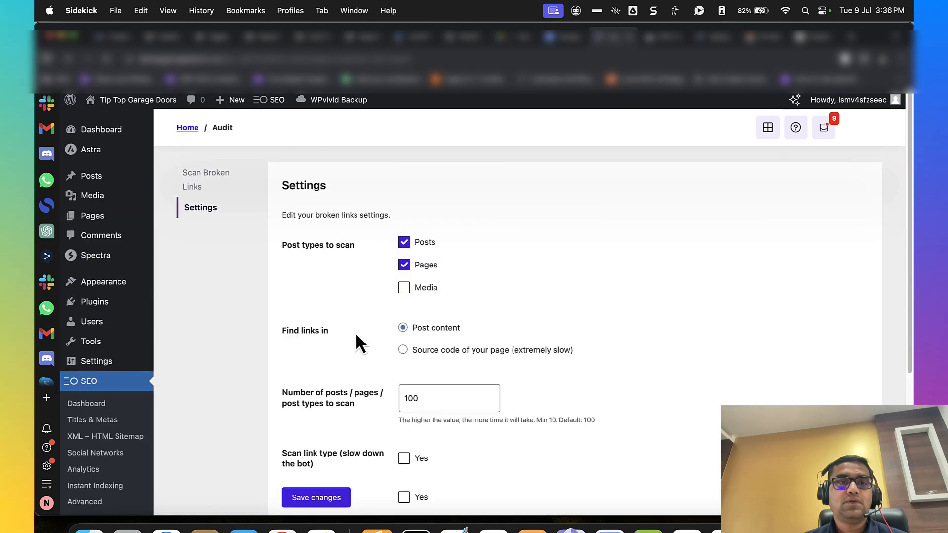
Step: Launch the bot to scan the site for broken links and view the scan results
click(223, 183)
click(328, 286)
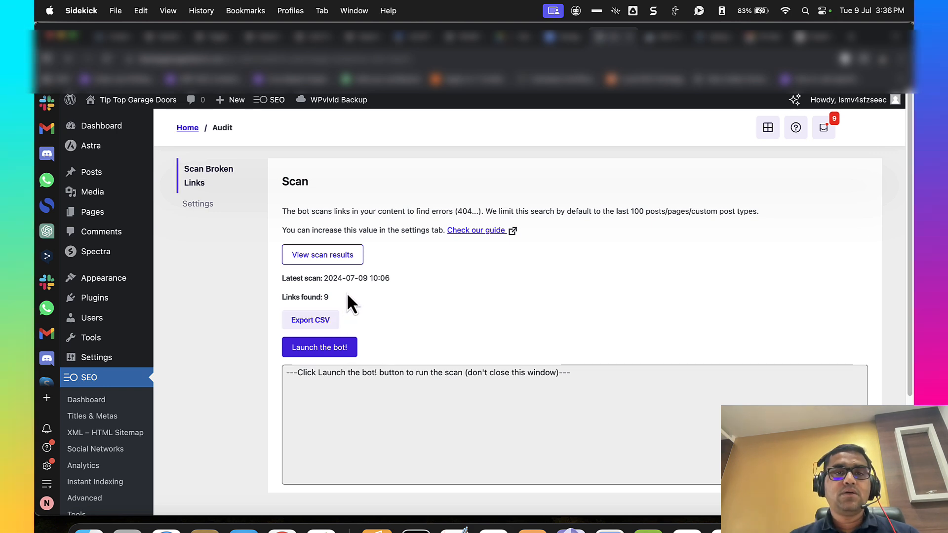
click(353, 256)
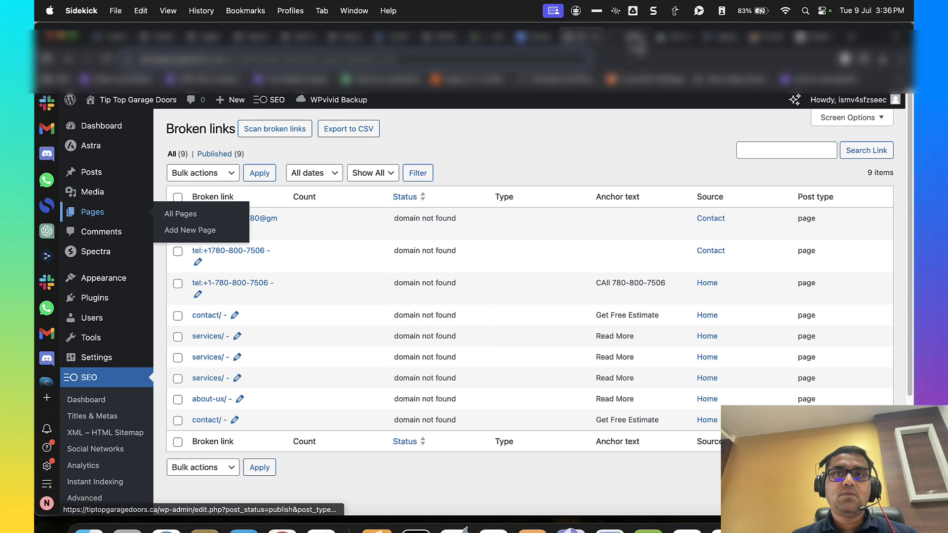
Step: Go to the list of pages and open the About page for editing
click(117, 216)
scroll(351, 279, down, 1)
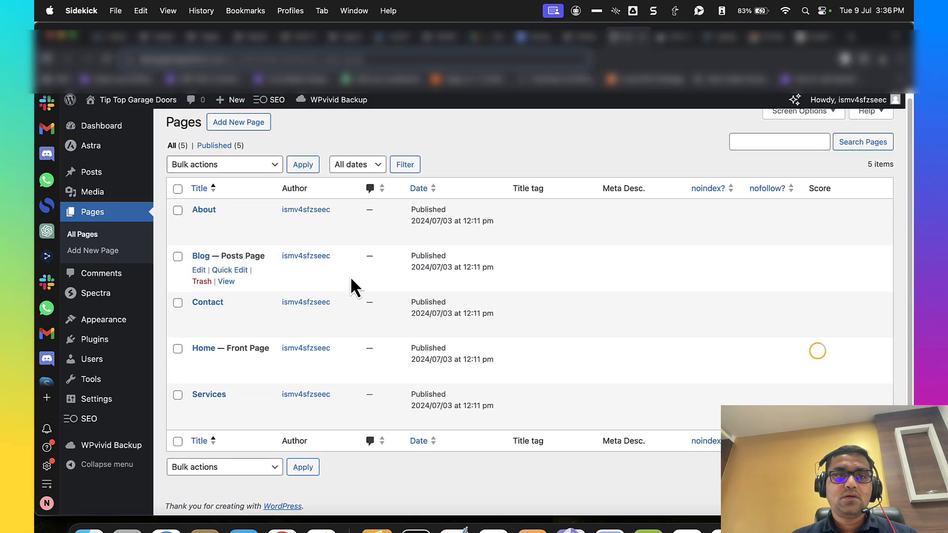
mouse_move(227, 376)
mouse_move(230, 417)
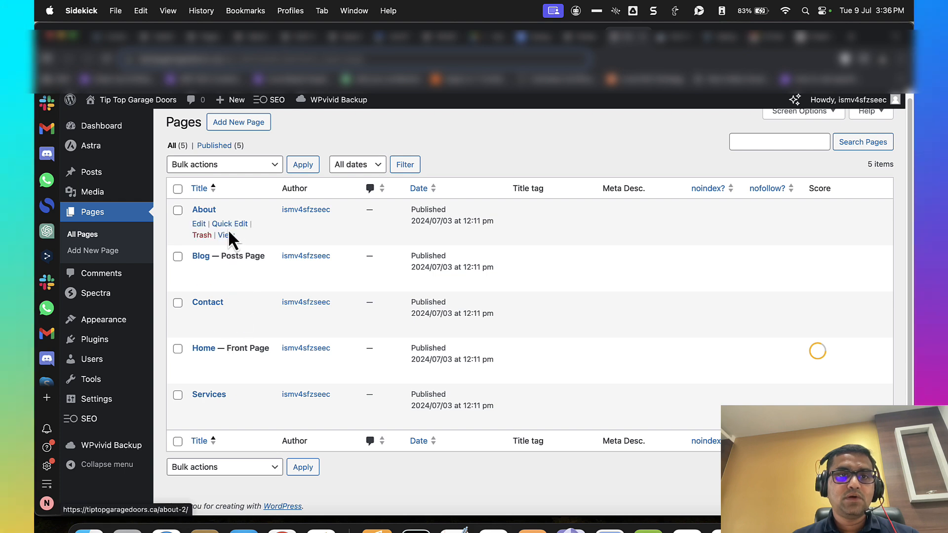
click(199, 224)
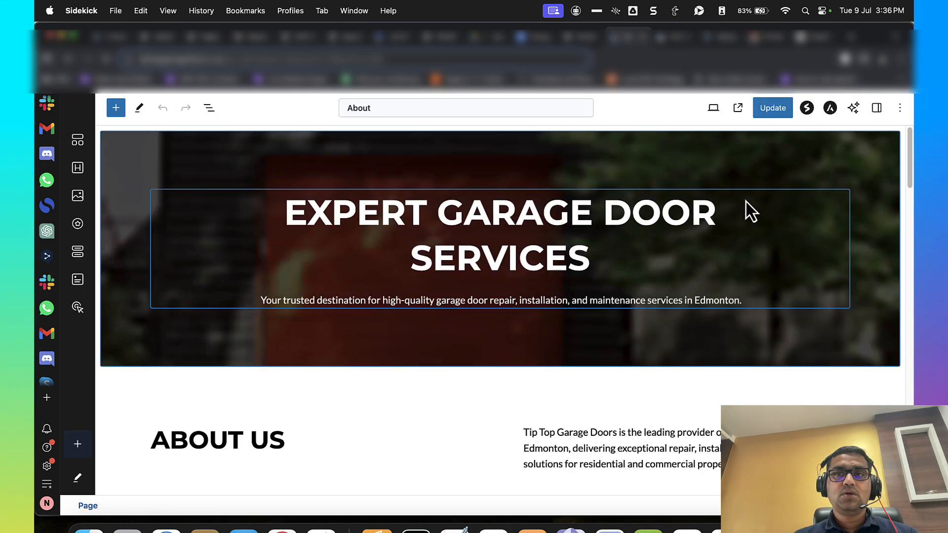
Step: Shorten the About page's permalink to about and update the page
click(877, 108)
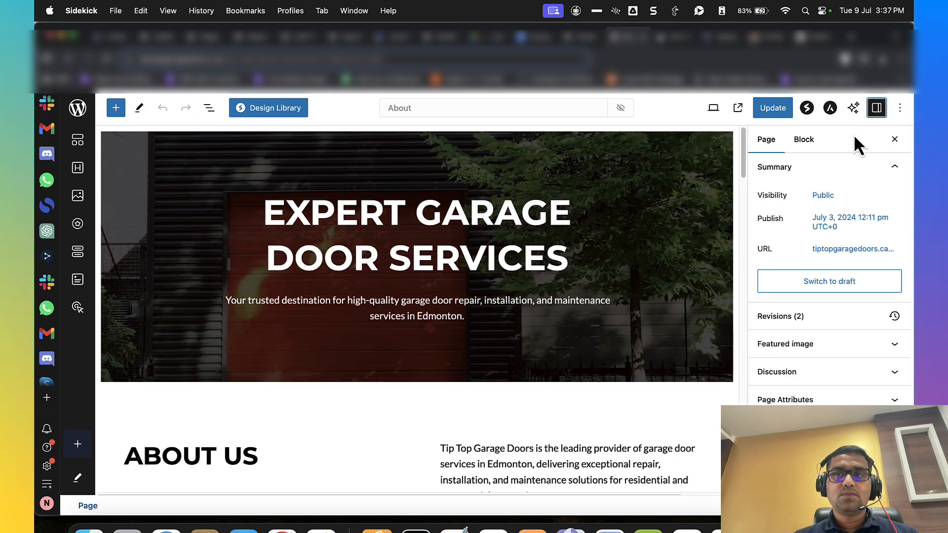
click(840, 249)
click(808, 328)
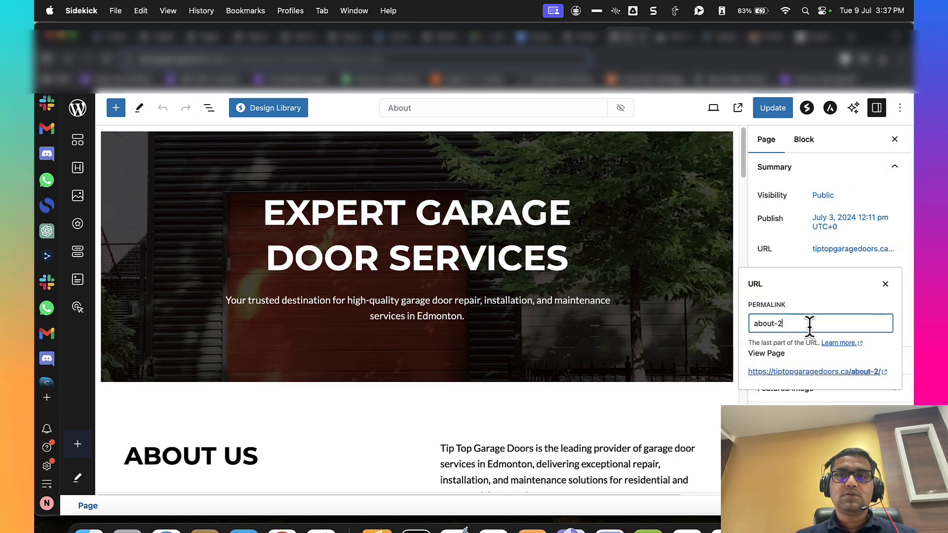
key(BackSpace)
key(BackSpace)
click(777, 111)
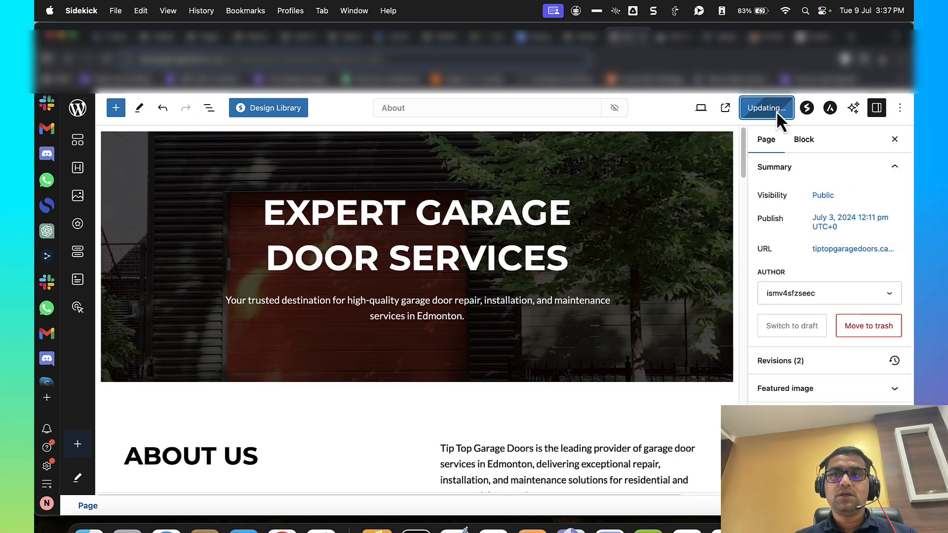
Step: Check the About page's updated permalink and look through the live homepage for buttons that link to it
click(846, 250)
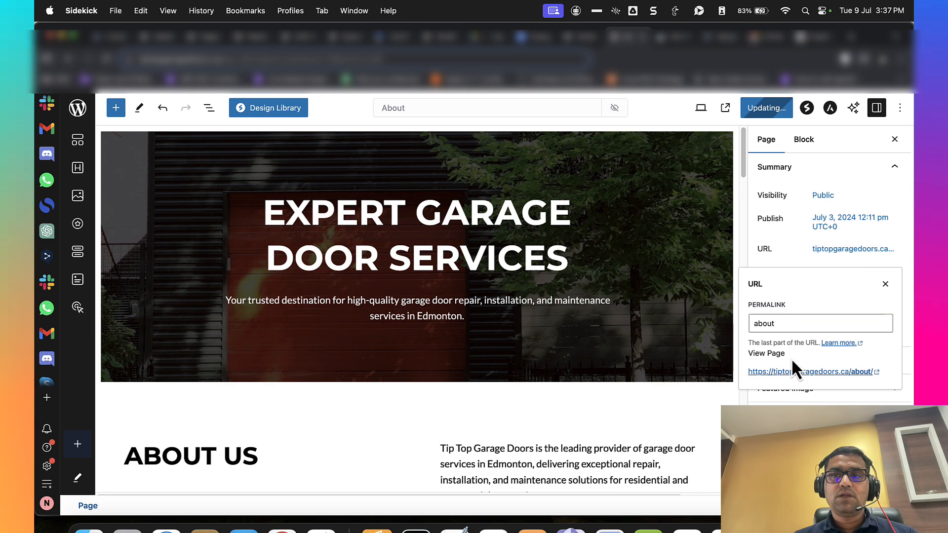
click(82, 112)
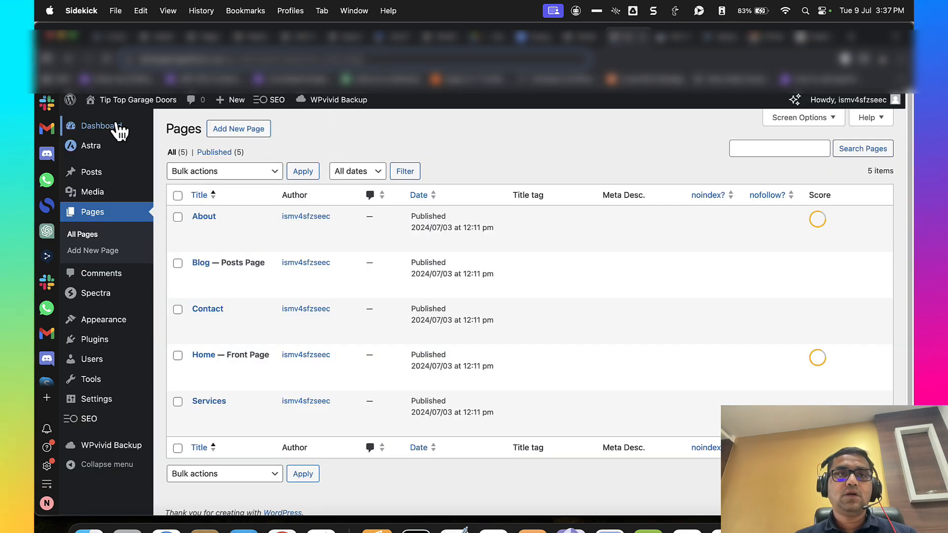
click(131, 121)
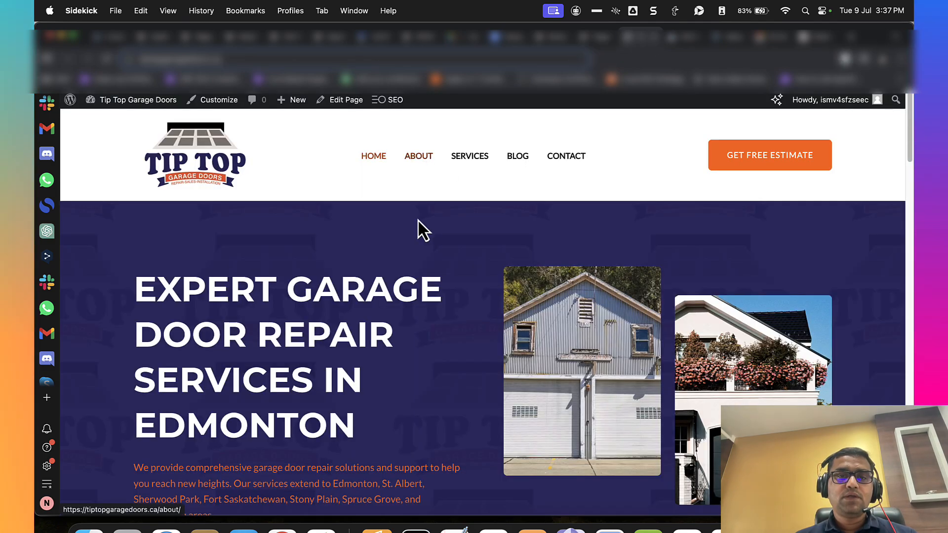
scroll(426, 306, down, 15)
scroll(426, 304, up, 15)
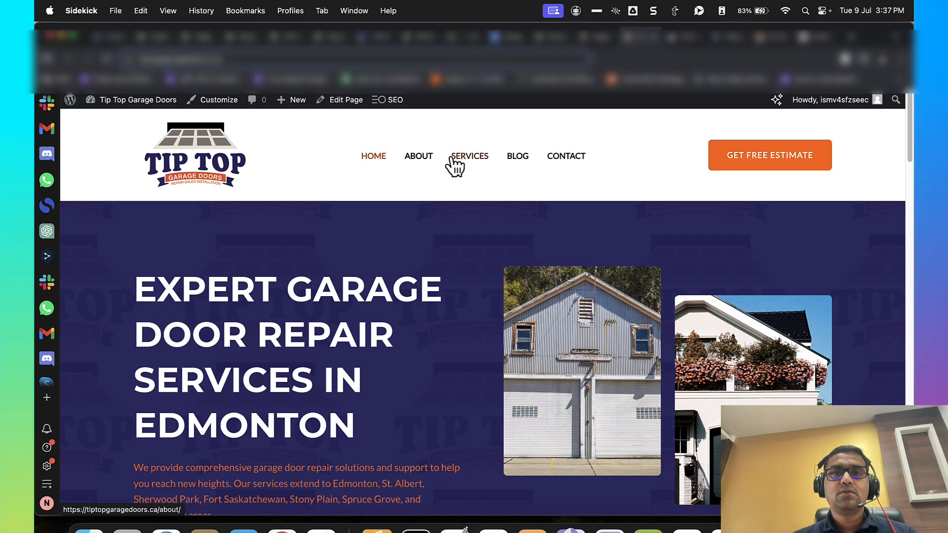
scroll(418, 163, down, 10)
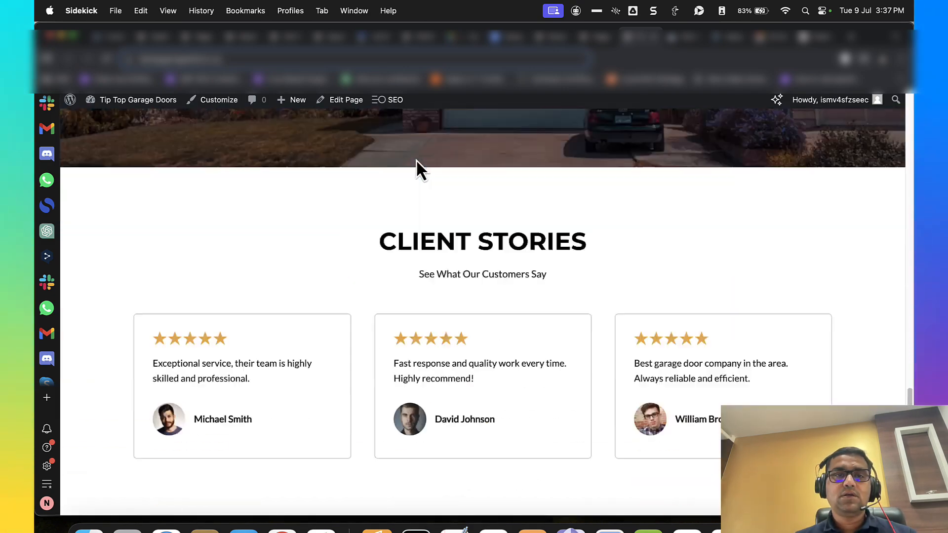
scroll(755, 262, up, 6)
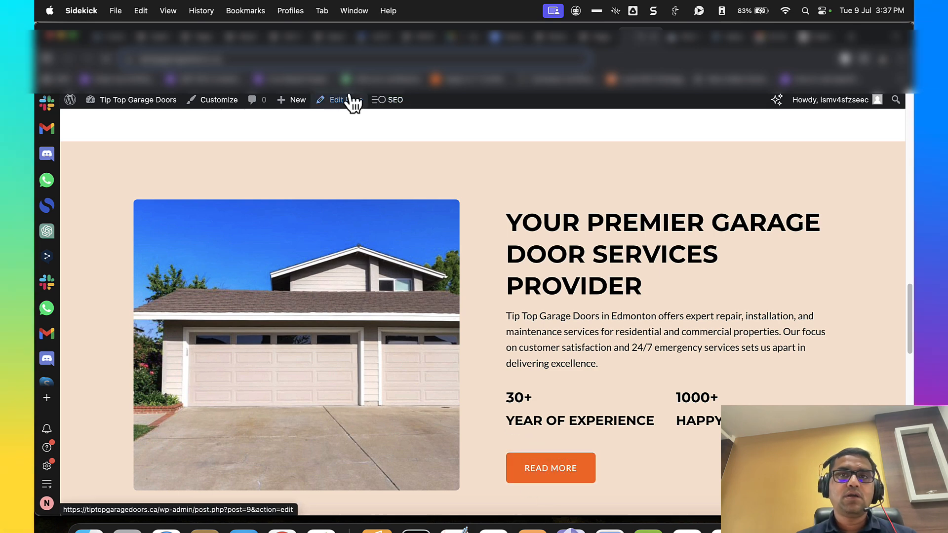
Step: Copy the About page's link address from the list of pages
click(590, 38)
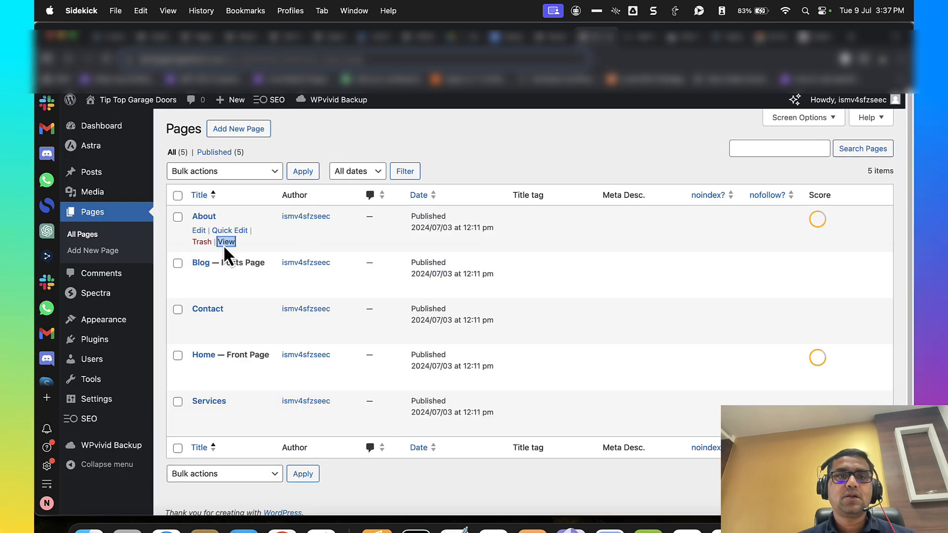
right_click(223, 245)
click(271, 303)
click(635, 42)
scroll(483, 320, down, 20)
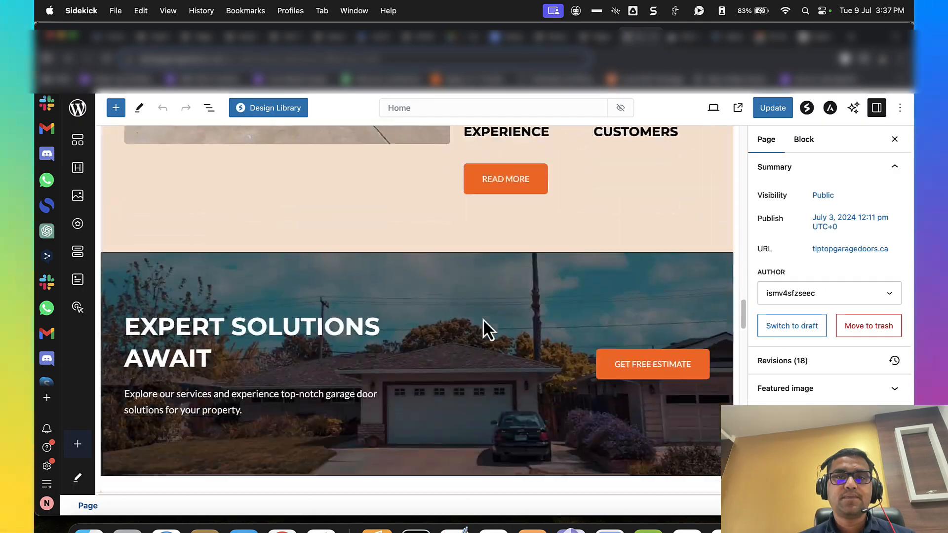
scroll(490, 309, up, 3)
click(504, 282)
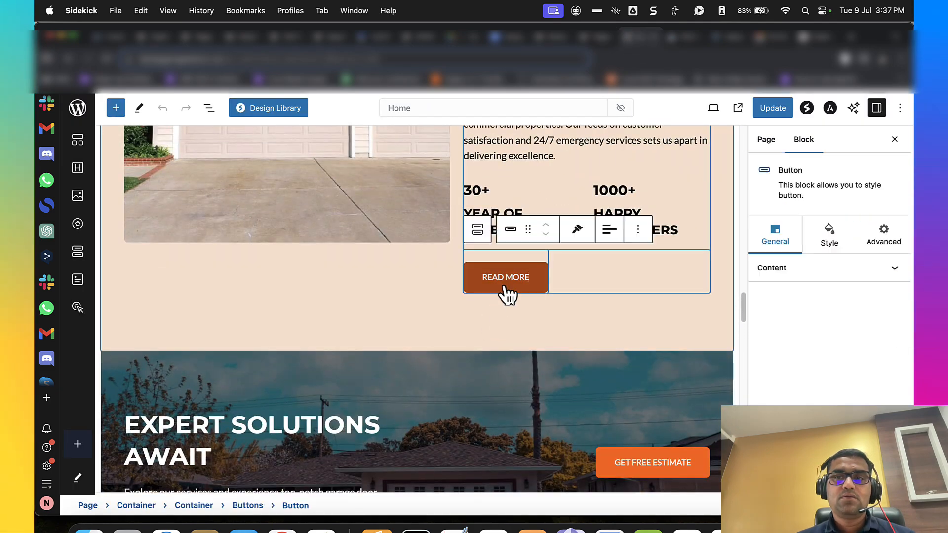
click(785, 271)
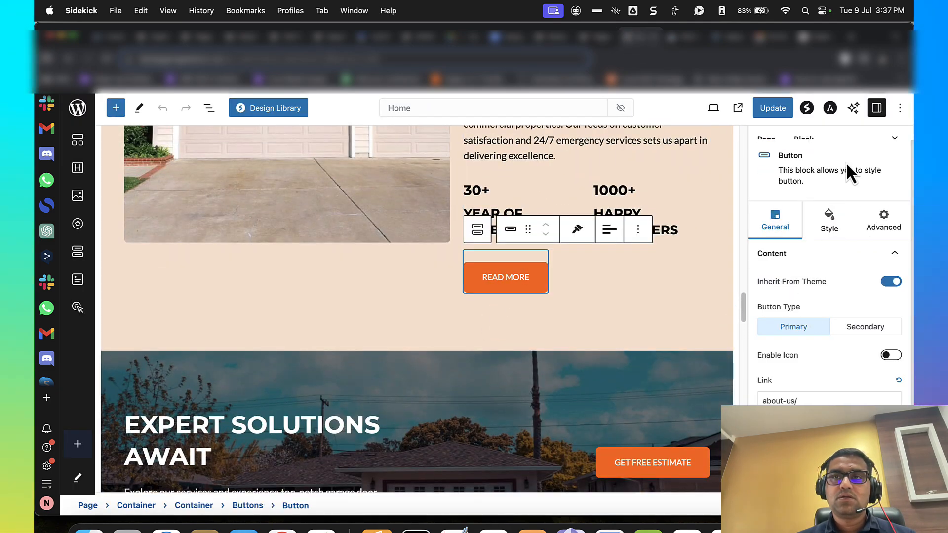
click(807, 399)
key(super+a)
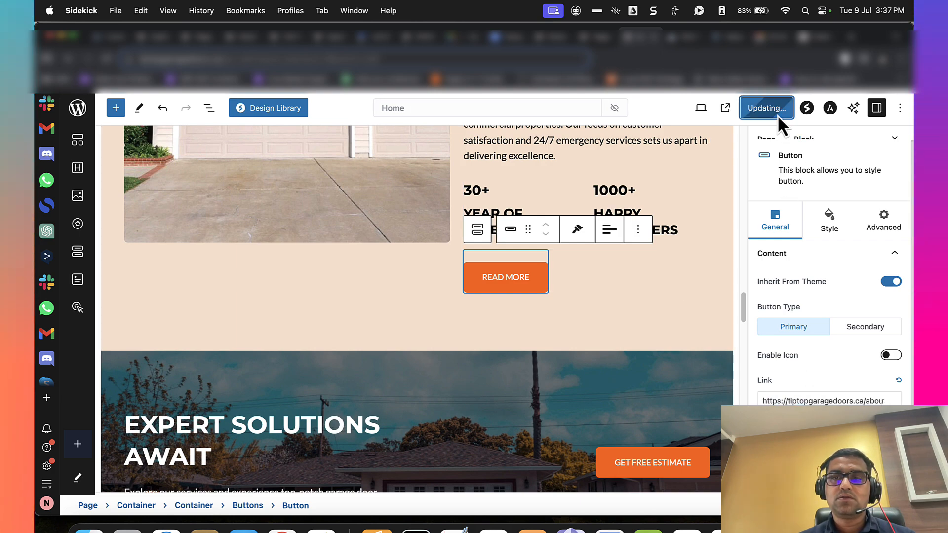
Step: Return to the broken links list and open the Home page for editing from the contact/ entry
click(590, 39)
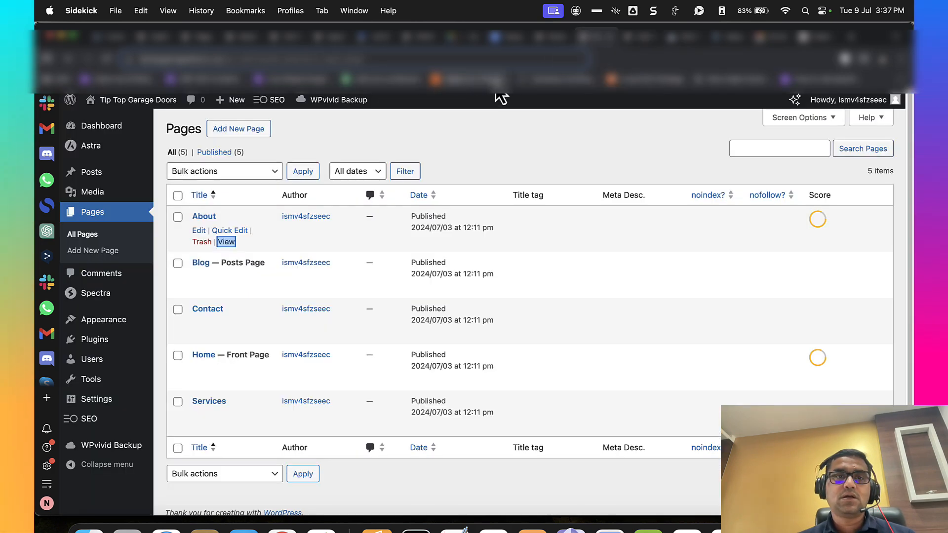
click(554, 37)
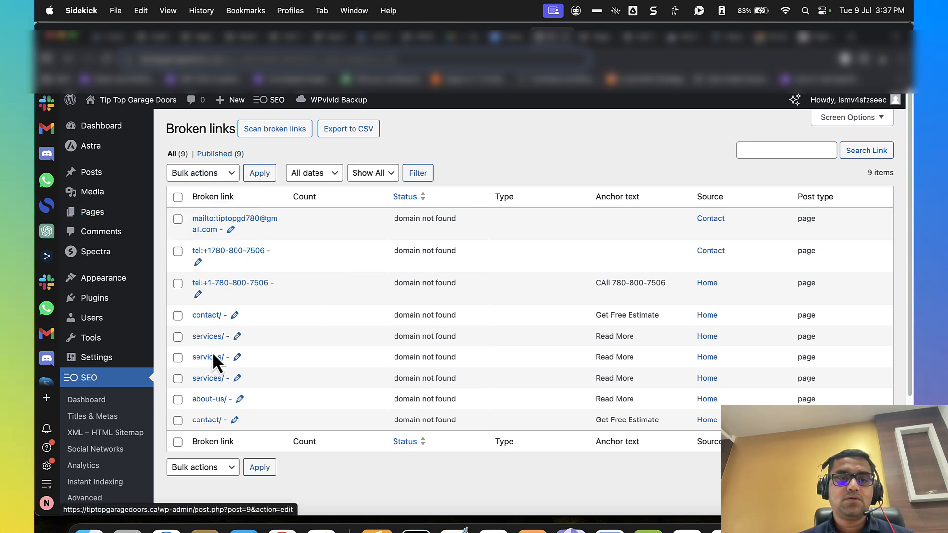
click(589, 38)
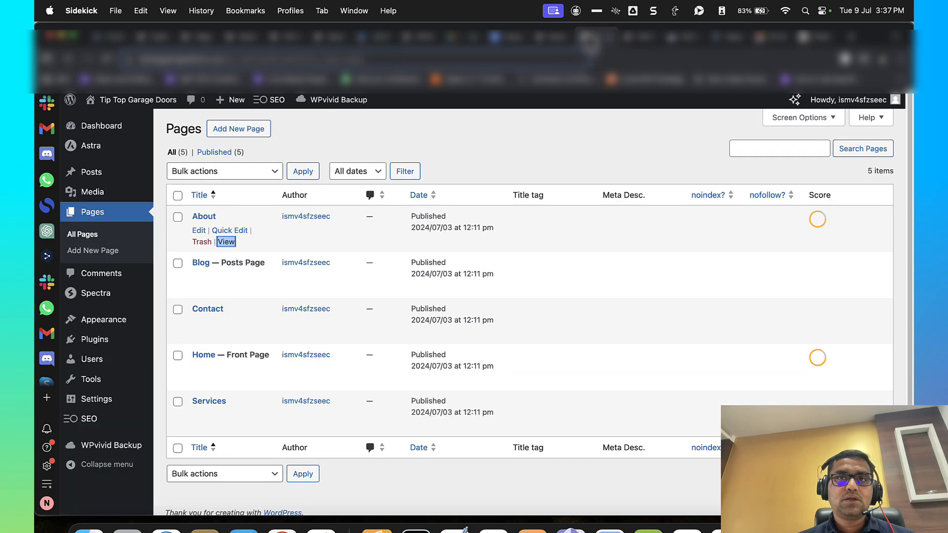
click(545, 39)
super+click(212, 320)
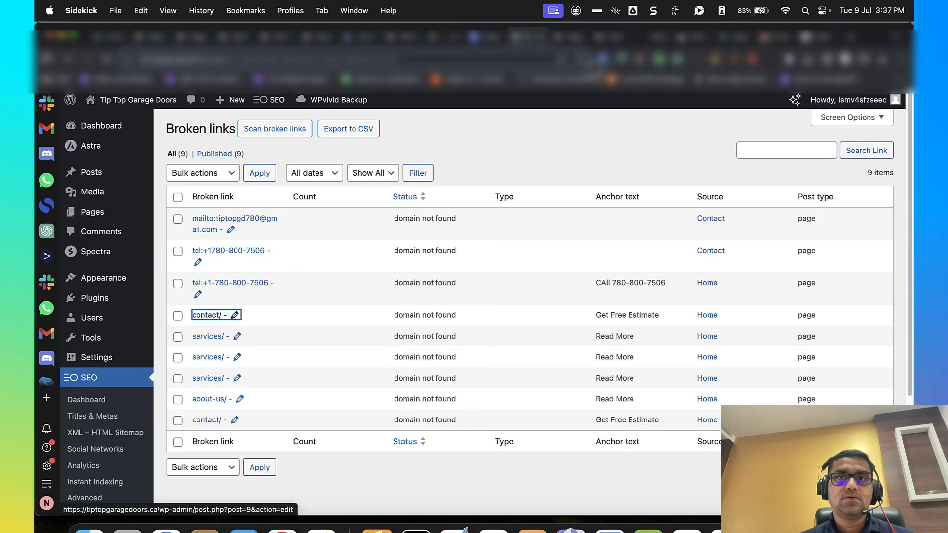
click(597, 38)
key(super+w)
key(super+w)
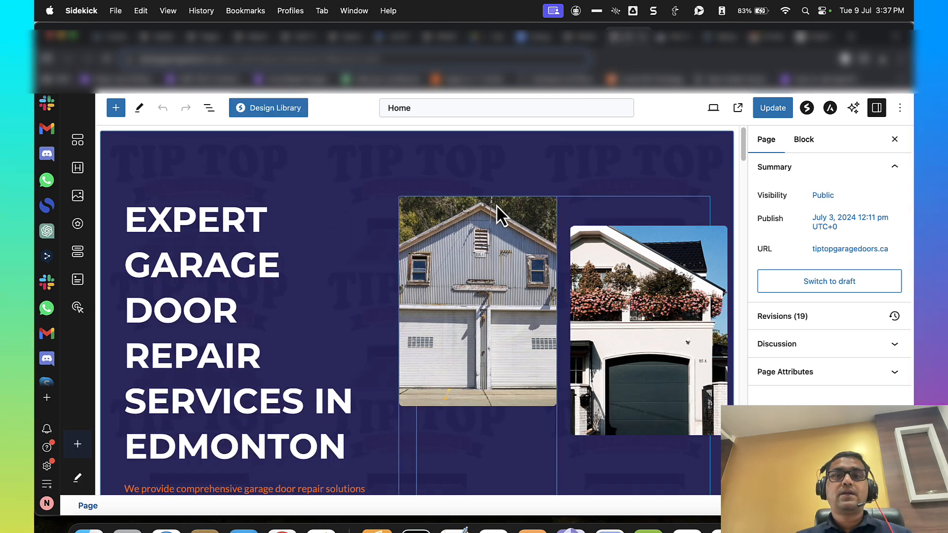
Step: Open the Call To Action settings of the Get Free Estimate button above the Prompt Garage Repairs section
scroll(498, 212, down, 8)
click(236, 284)
click(230, 288)
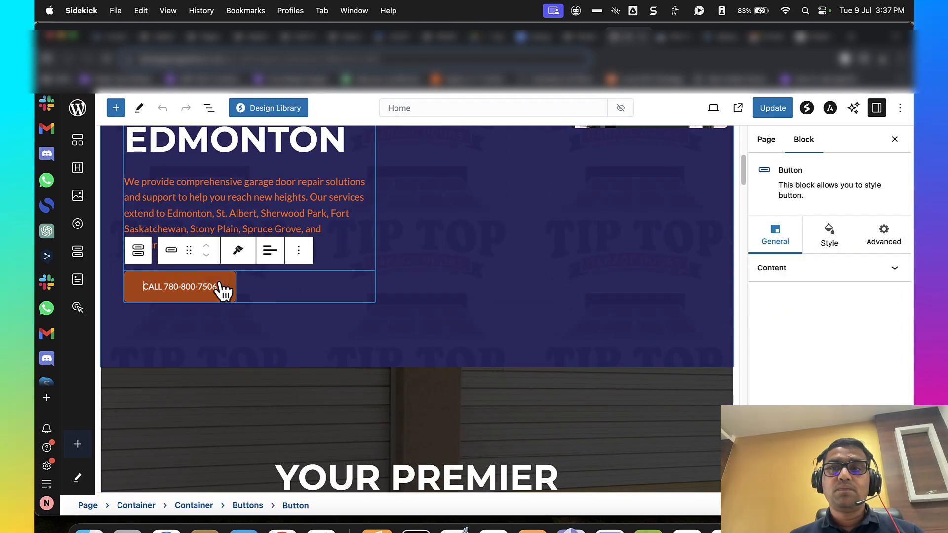
scroll(571, 324, down, 10)
click(434, 173)
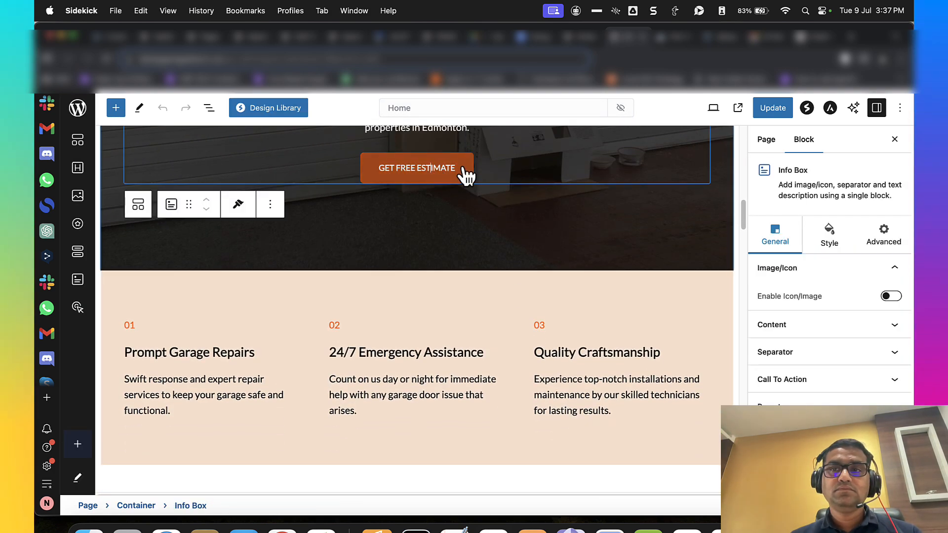
click(786, 380)
scroll(785, 381, down, 3)
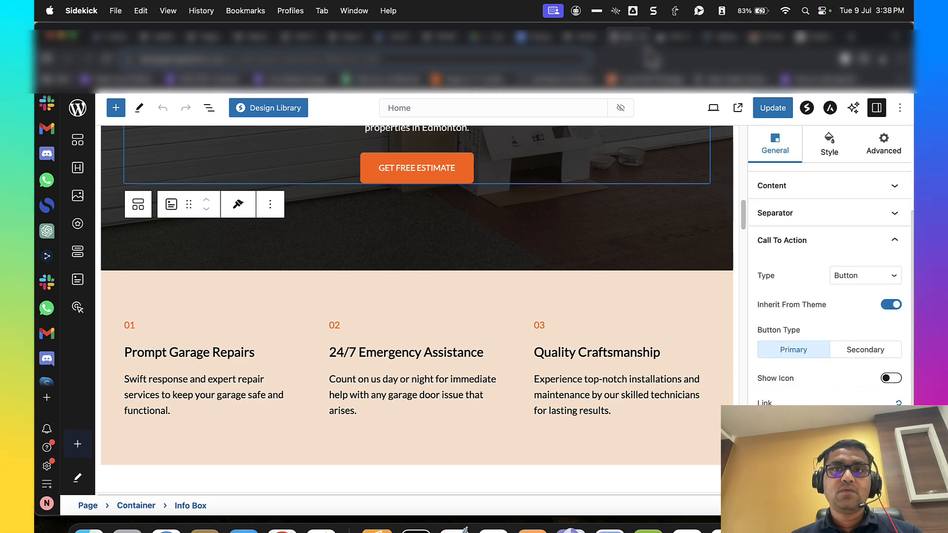
Step: Copy the Contact page's link address from the live site's navigation and use it as the Get Free Estimate button's link
click(587, 40)
super+click(135, 120)
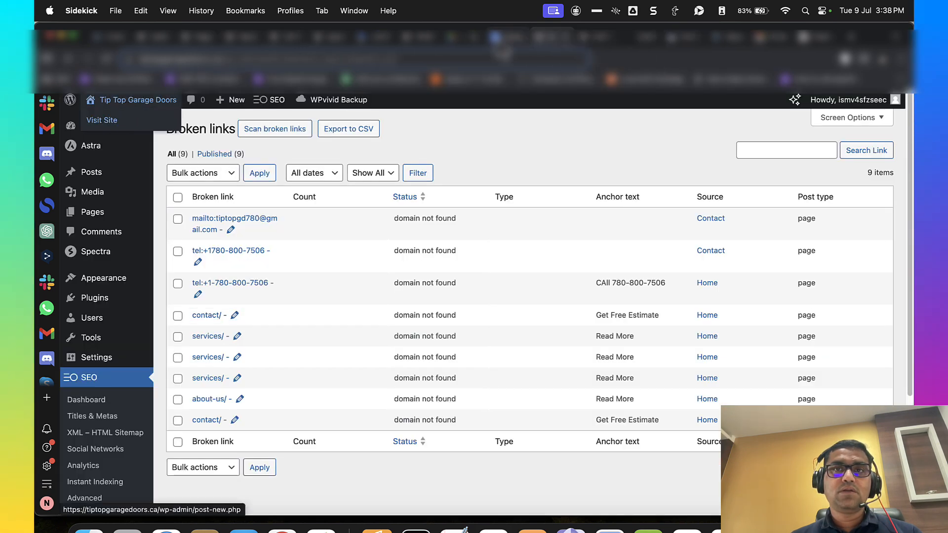
click(596, 39)
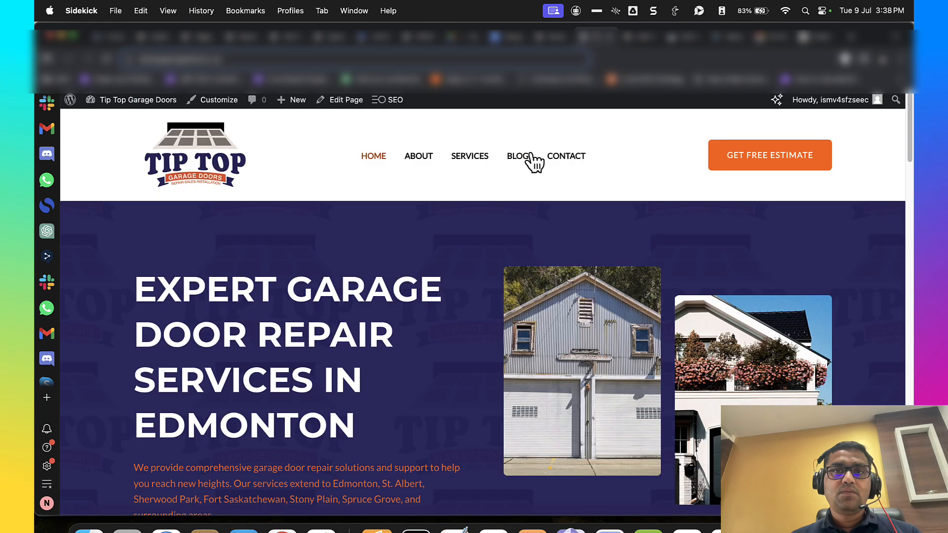
right_click(567, 156)
click(677, 218)
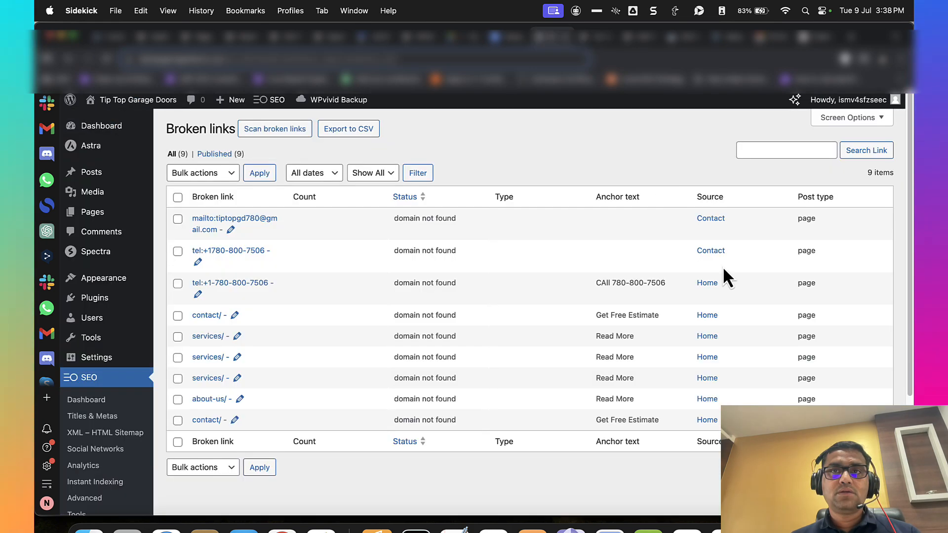
click(637, 43)
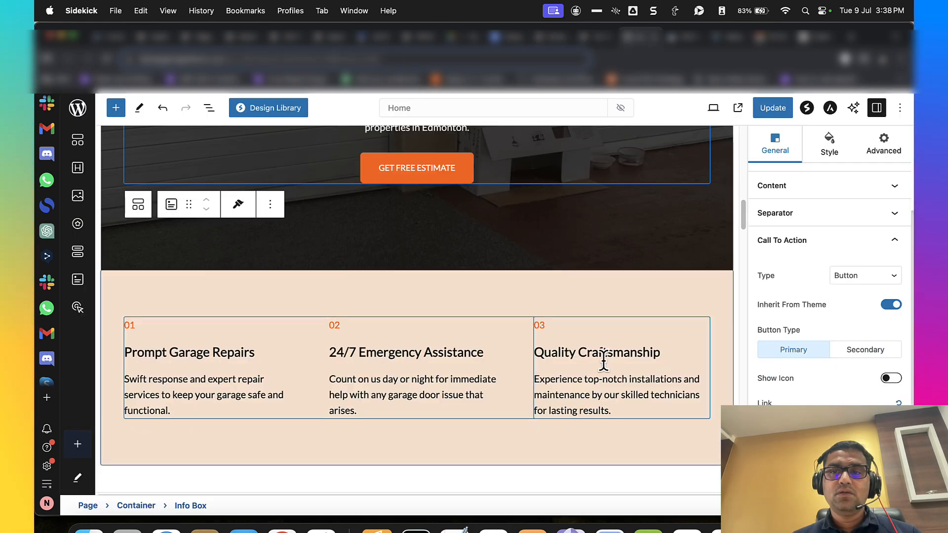
Step: Find the Read More link under Emergency Repairs and copy the Services page's link address from the live site's navigation
scroll(603, 361, down, 12)
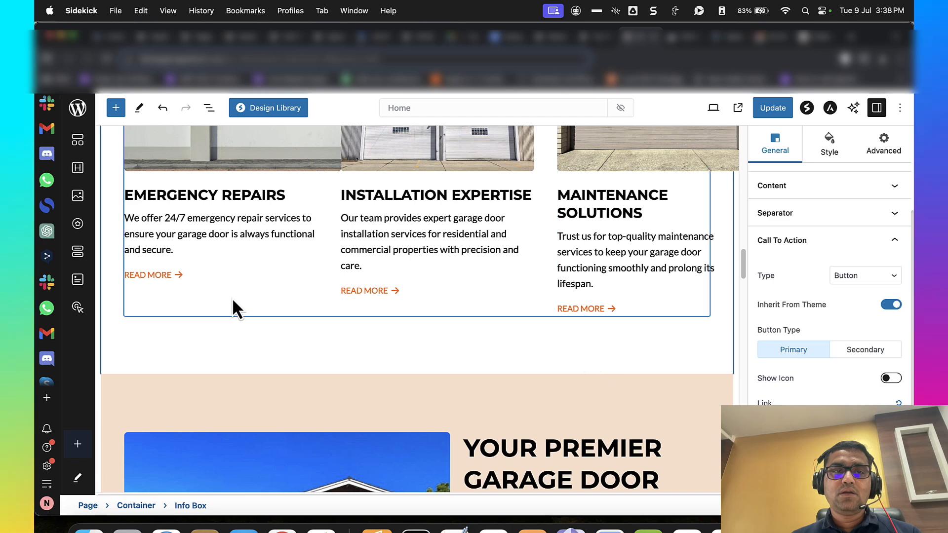
click(157, 280)
scroll(784, 392, down, 5)
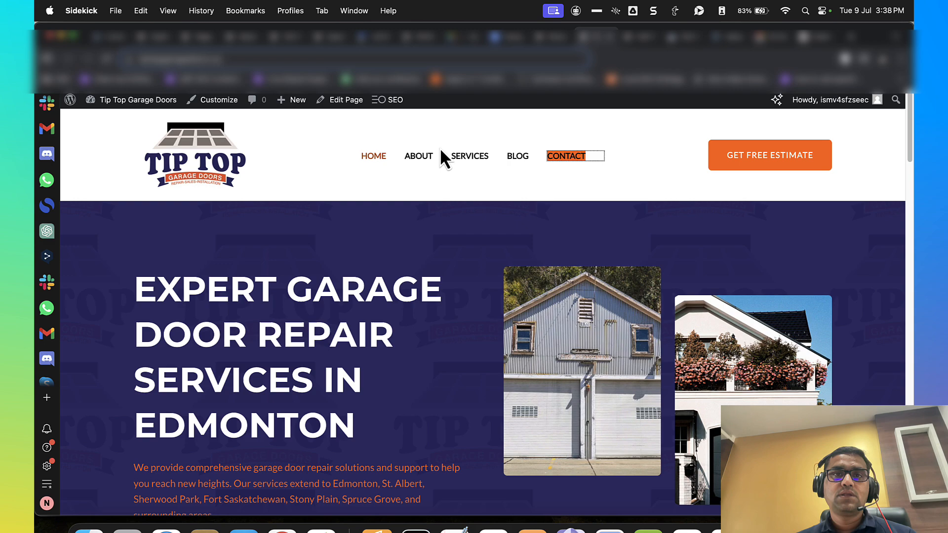
right_click(468, 156)
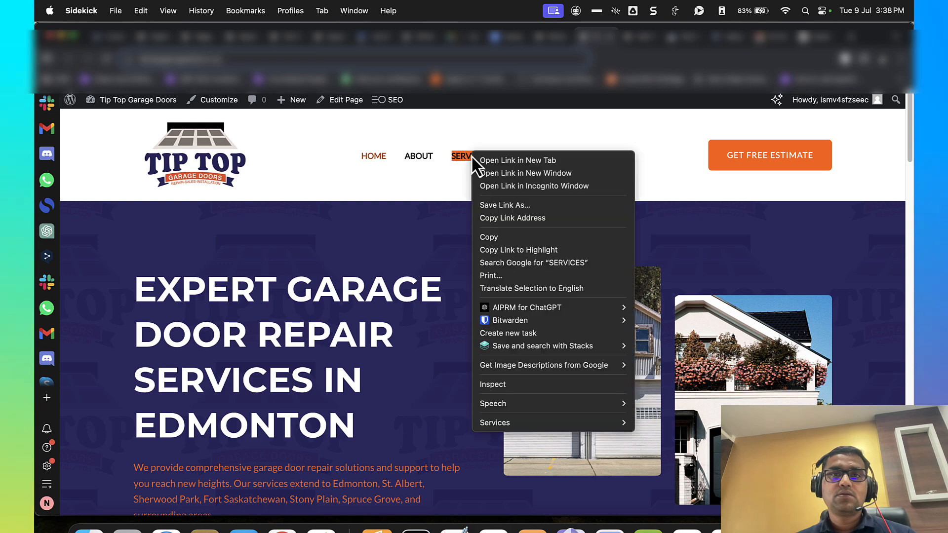
click(517, 216)
key(super+t)
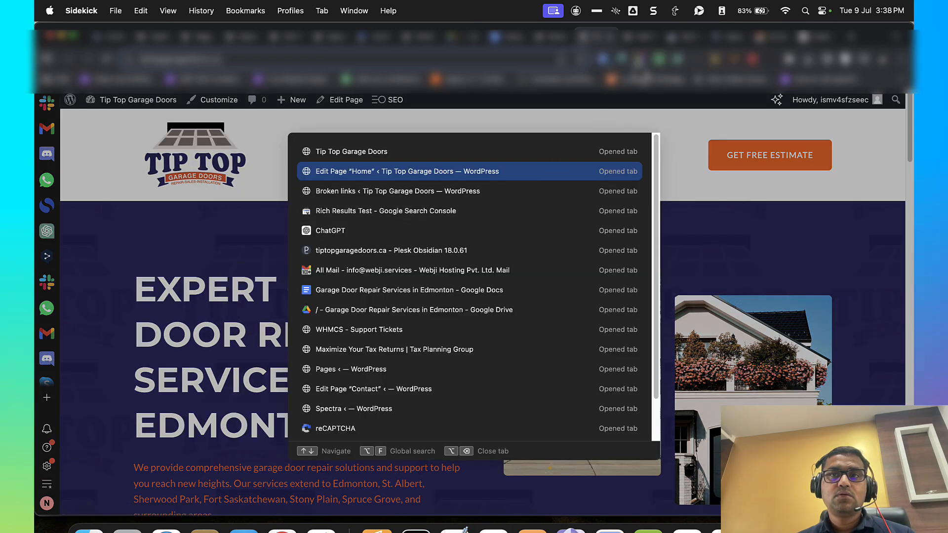
click(638, 45)
scroll(348, 300, up, 2)
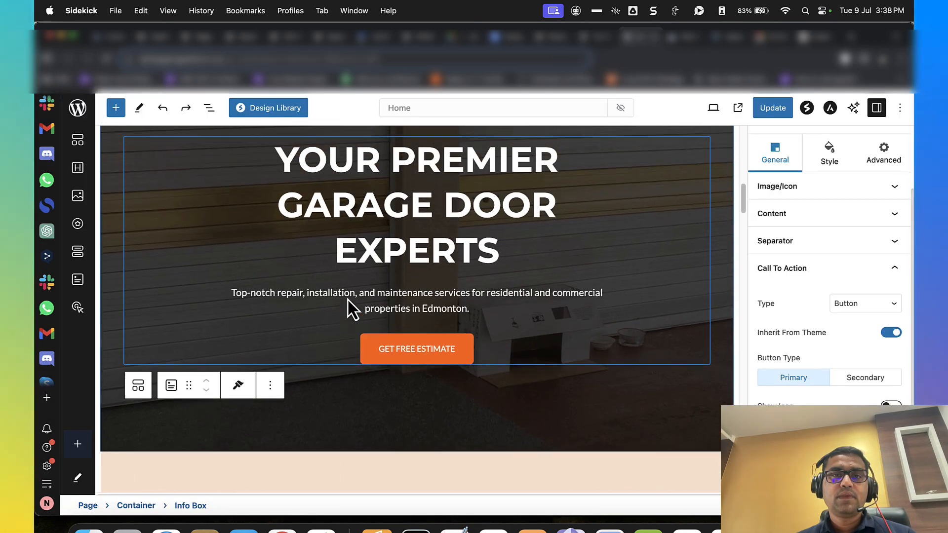
scroll(348, 311, down, 12)
scroll(348, 321, up, 1)
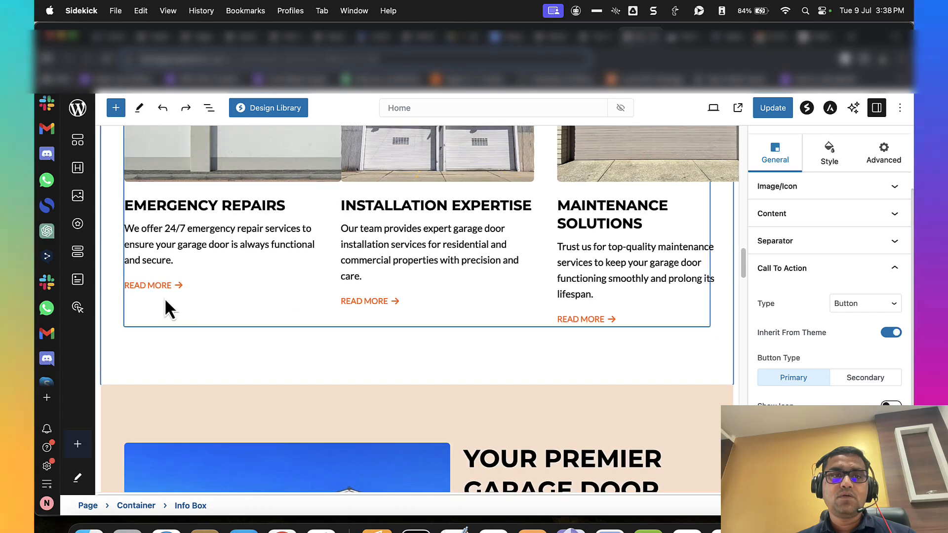
click(162, 286)
scroll(830, 336, down, 8)
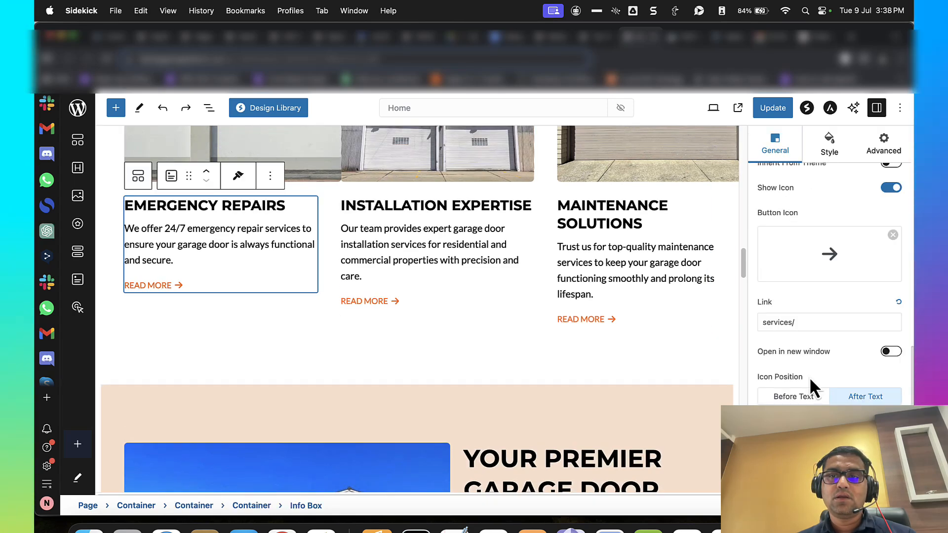
key(super+v)
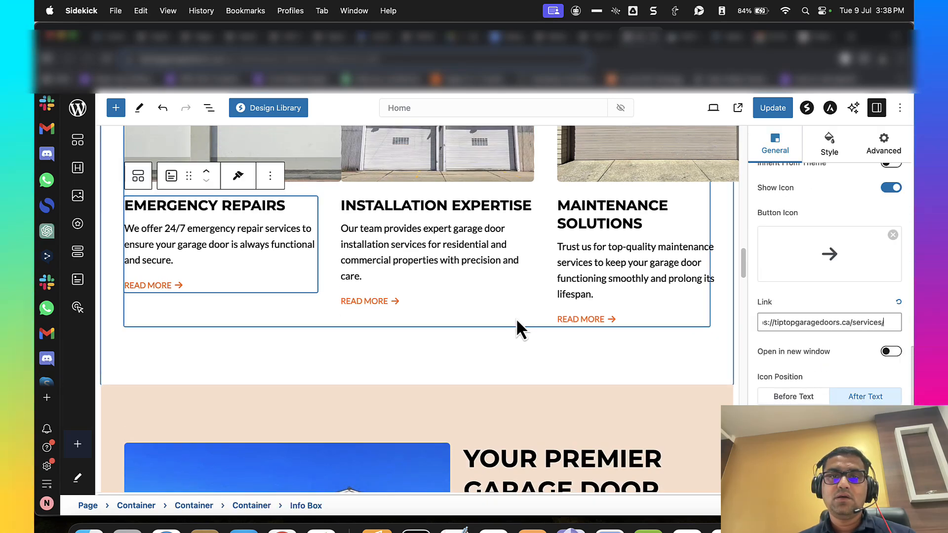
click(399, 296)
scroll(780, 366, down, 8)
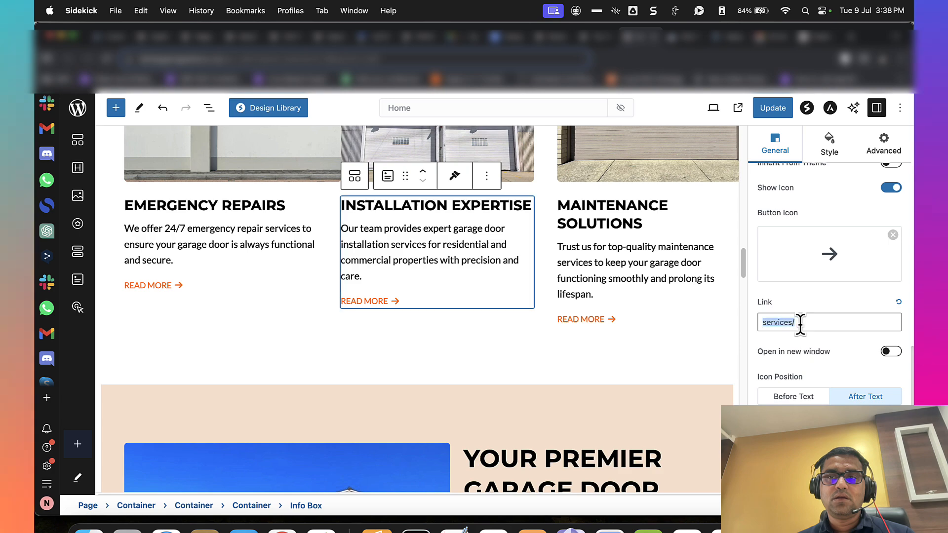
key(super+v)
click(647, 313)
scroll(790, 345, down, 8)
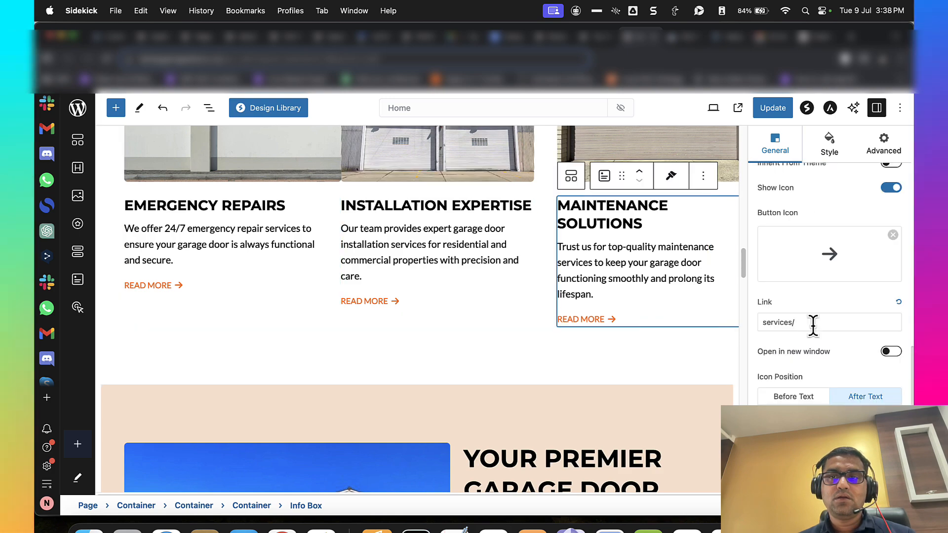
click(813, 323)
key(super+a)
key(super+v)
scroll(644, 346, down, 10)
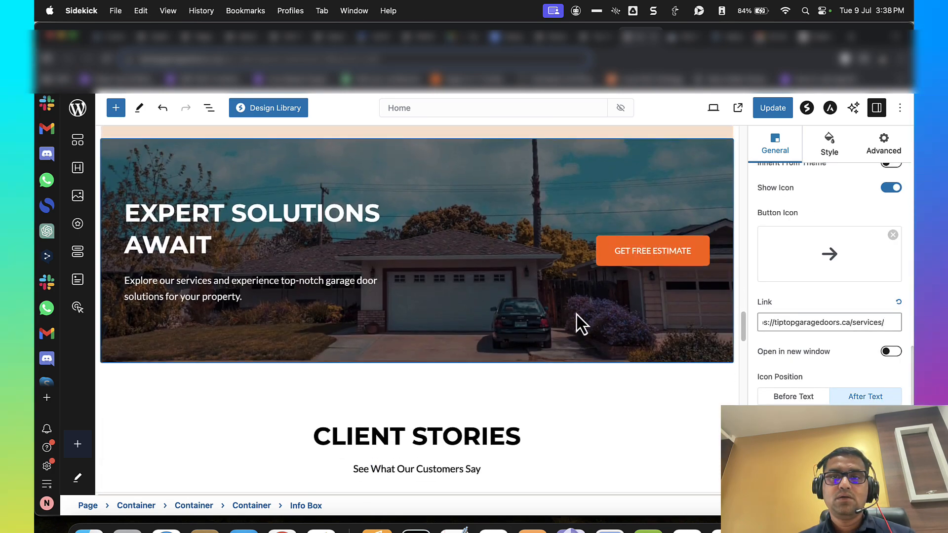
click(637, 269)
click(773, 272)
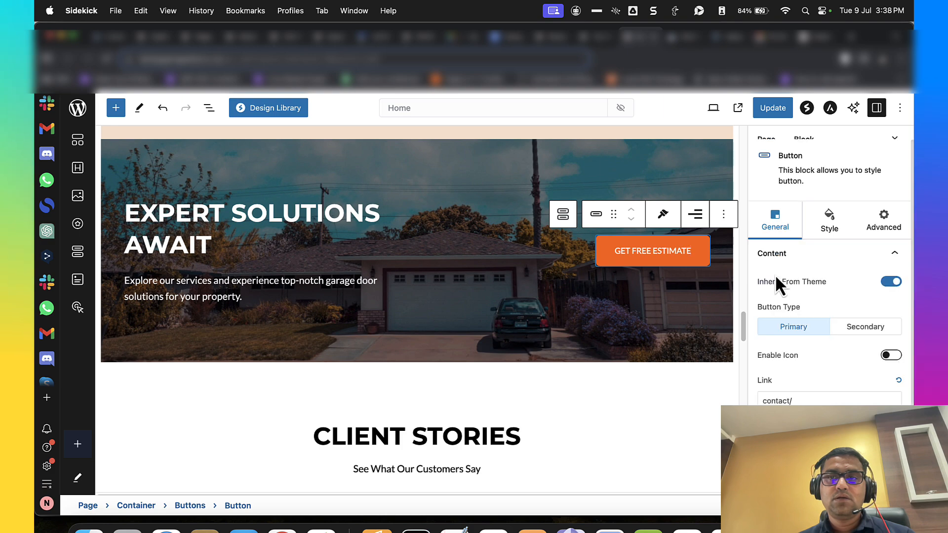
click(590, 37)
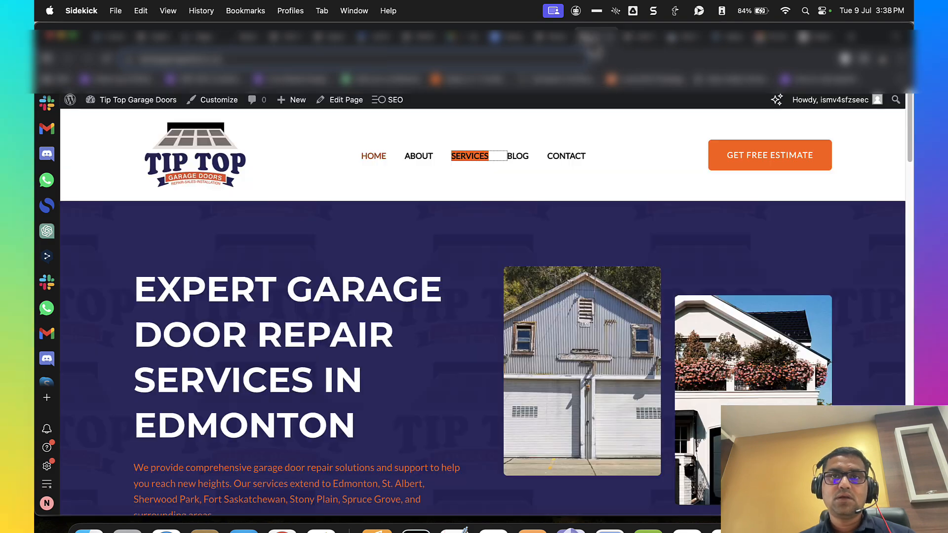
right_click(563, 149)
right_click(556, 156)
click(627, 220)
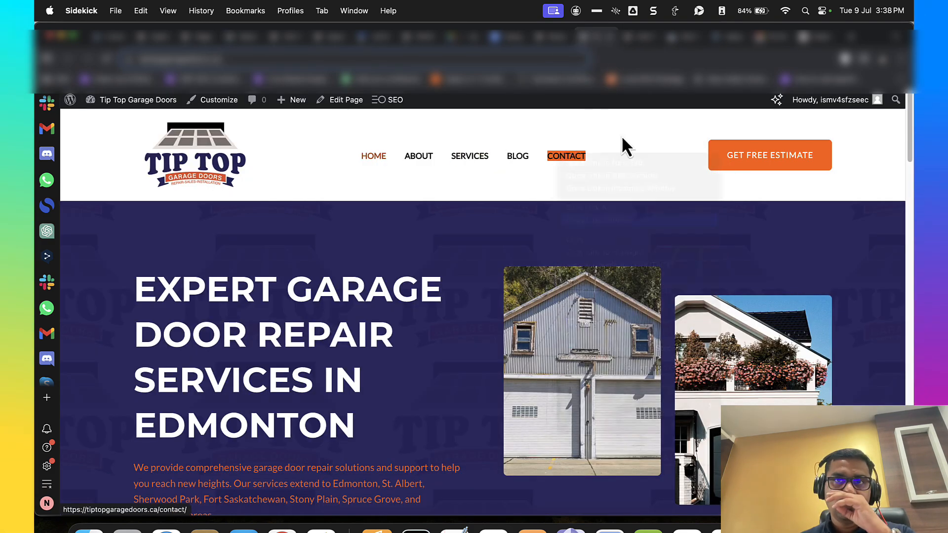
click(642, 37)
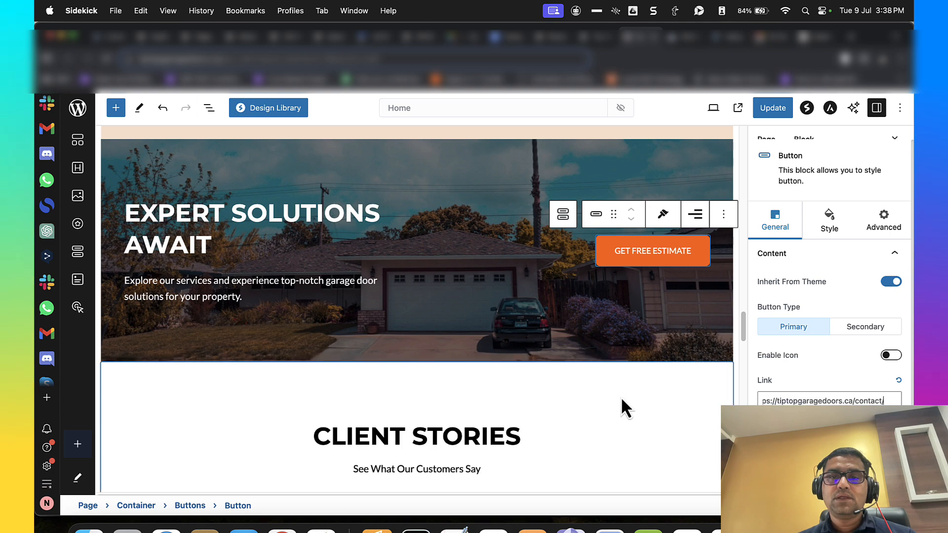
Step: Update the Home page, and edit the original Footer CTA pattern's Get Free Estimate button and save the pattern
scroll(621, 396, down, 15)
click(436, 321)
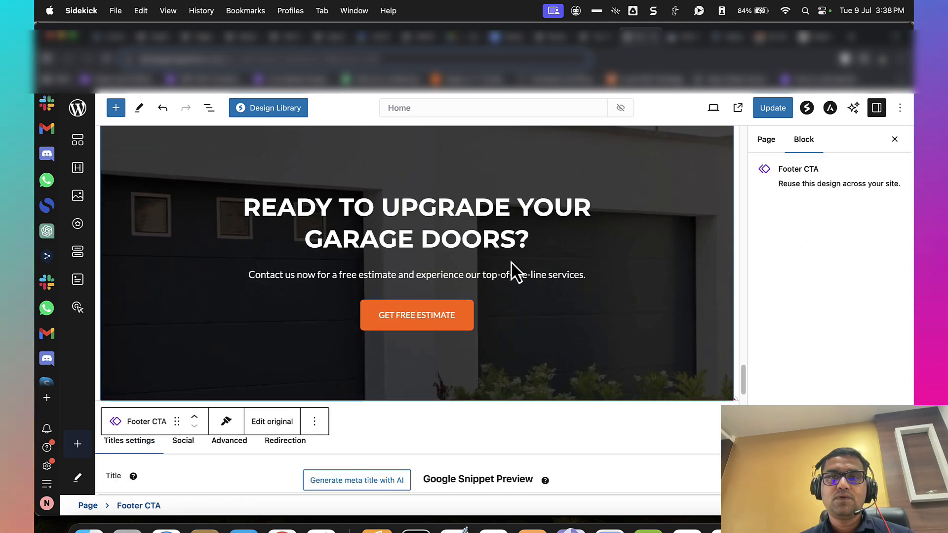
scroll(513, 270, up, 3)
click(766, 113)
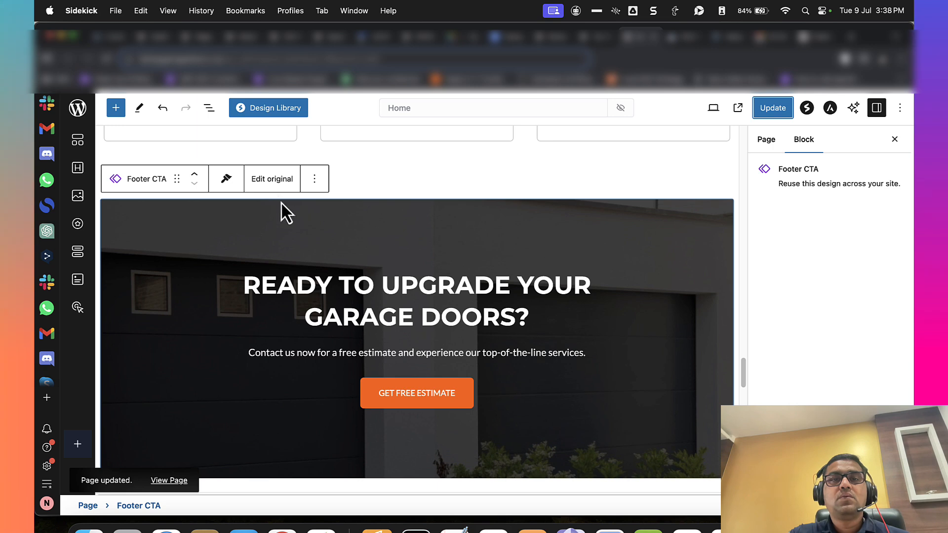
click(282, 189)
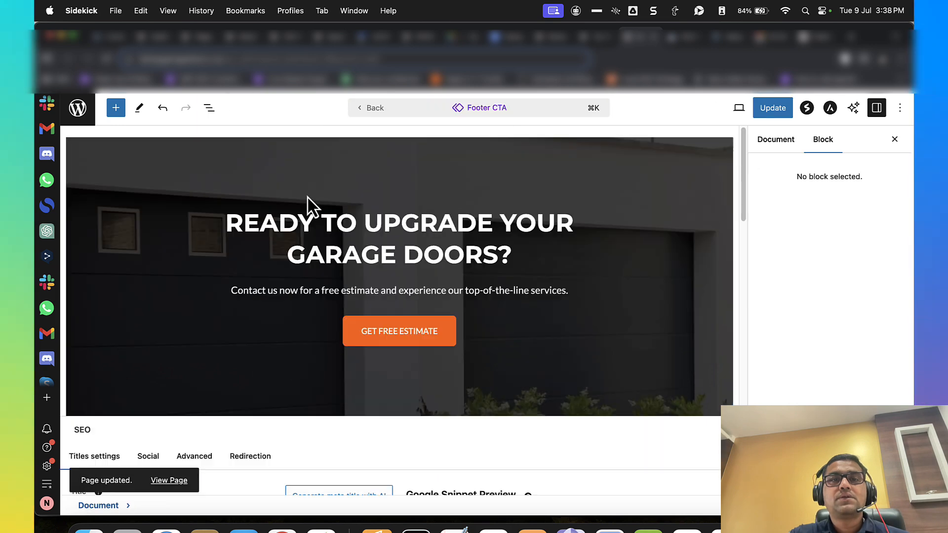
click(398, 349)
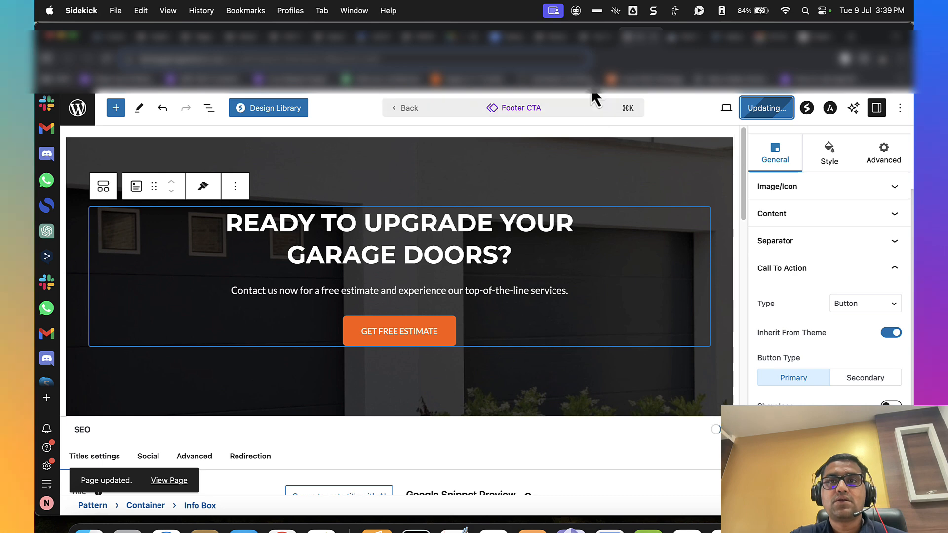
Step: Return to the Broken links list and run the broken link scan again
click(552, 37)
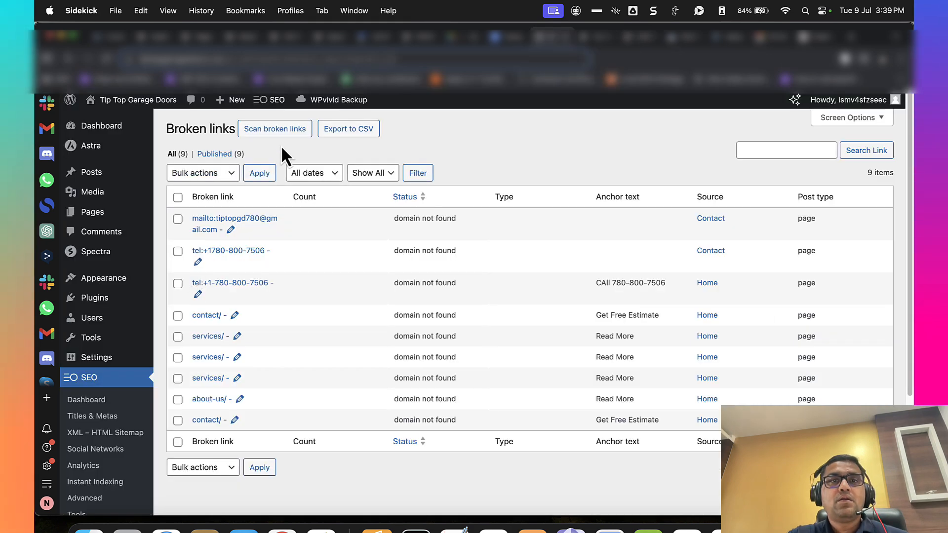
click(277, 130)
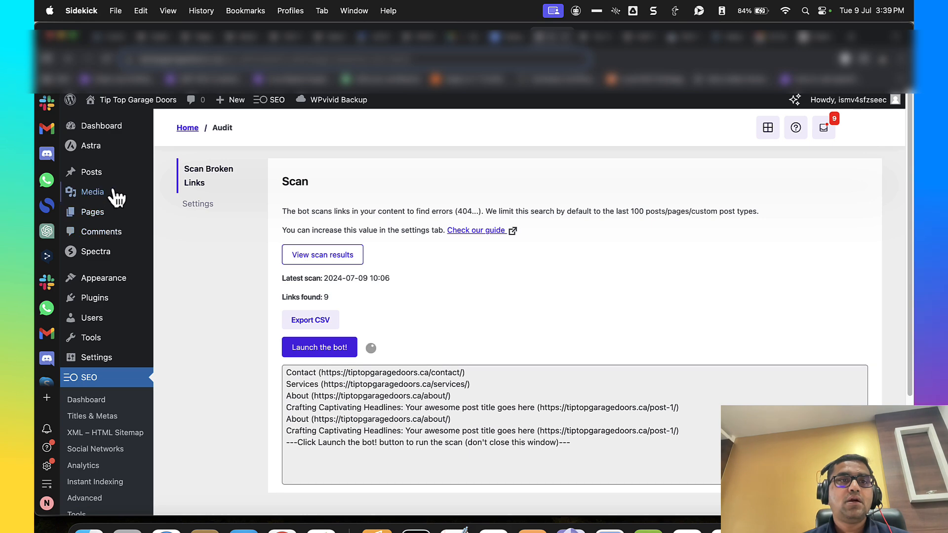
Step: Show the site's Posts list and open the three sample blog posts for editing in separate tabs
click(101, 174)
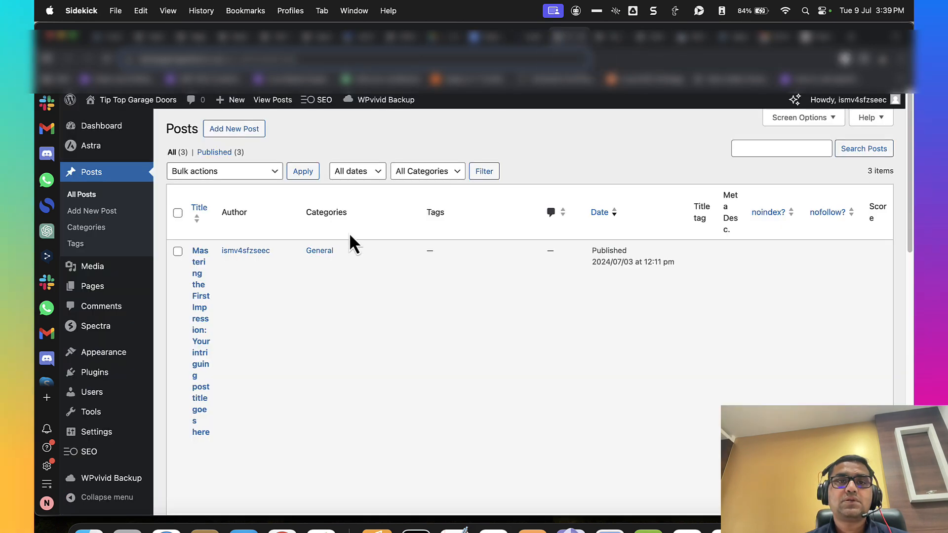
key(super+minus)
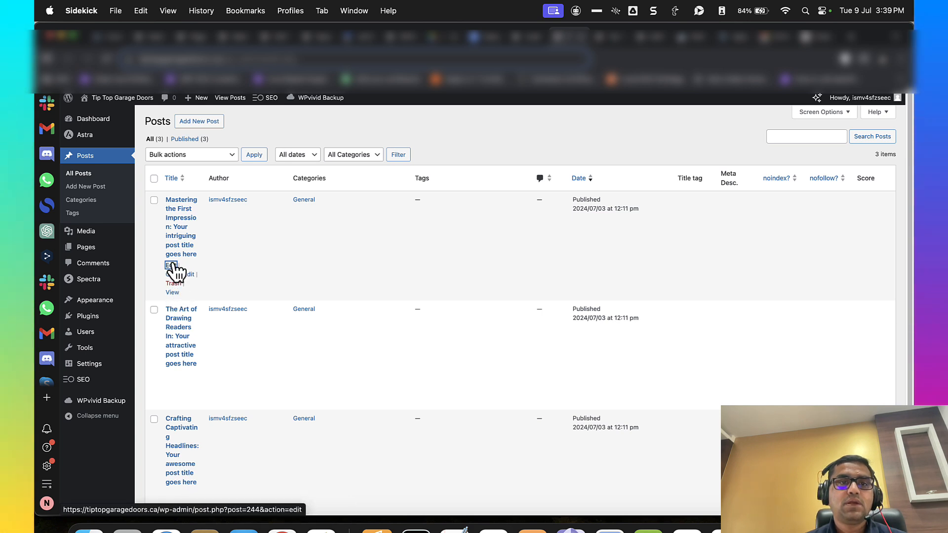
scroll(176, 277, down, 3)
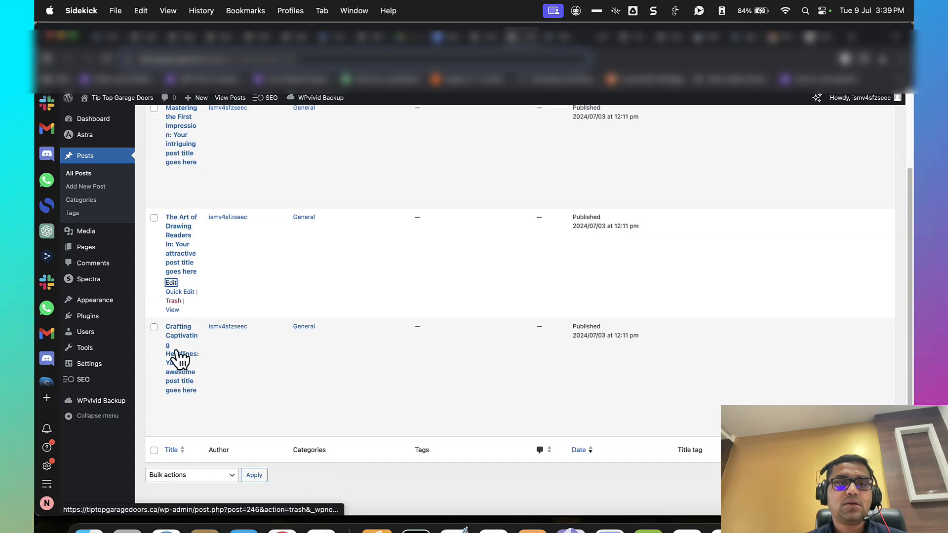
click(171, 401)
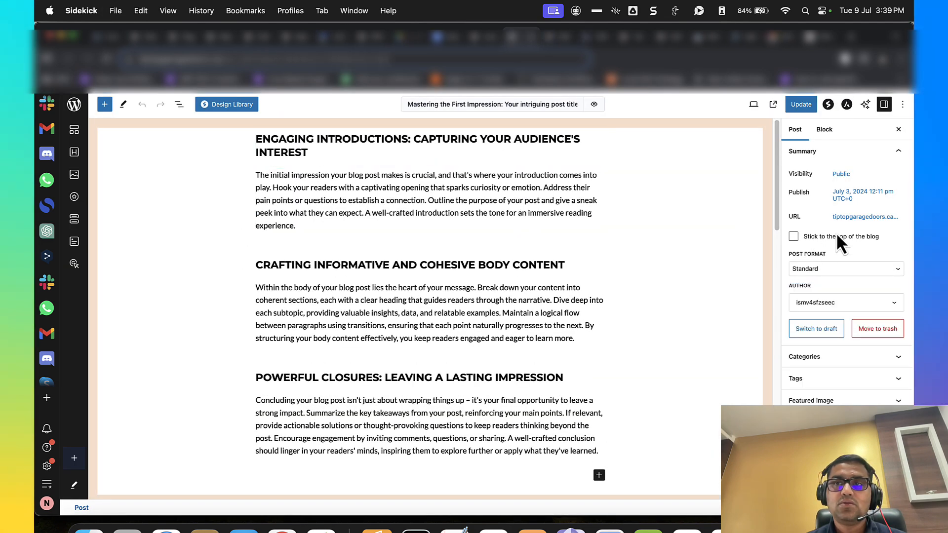
Step: Try to reset the permalink of the Mastering the First Impression post, and leave the post editors without saving
click(851, 220)
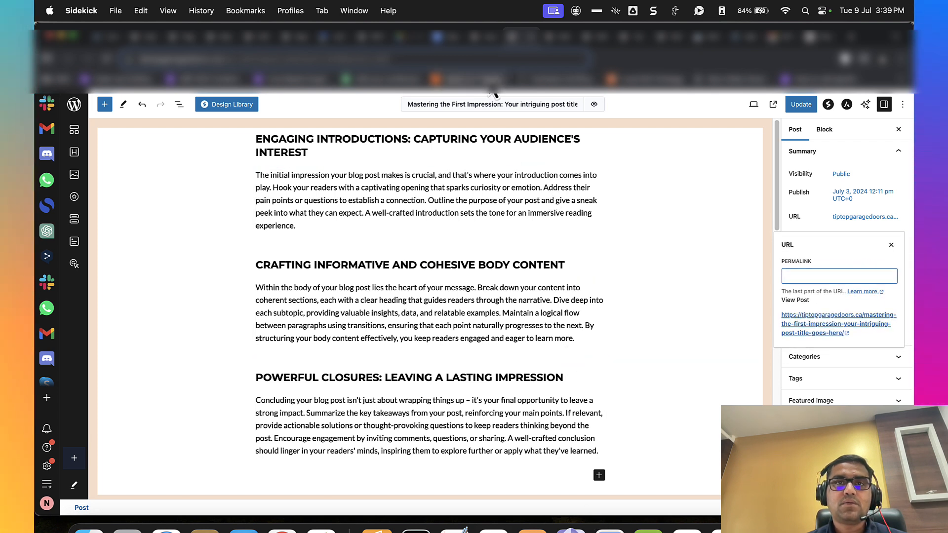
drag(495, 104, 503, 104)
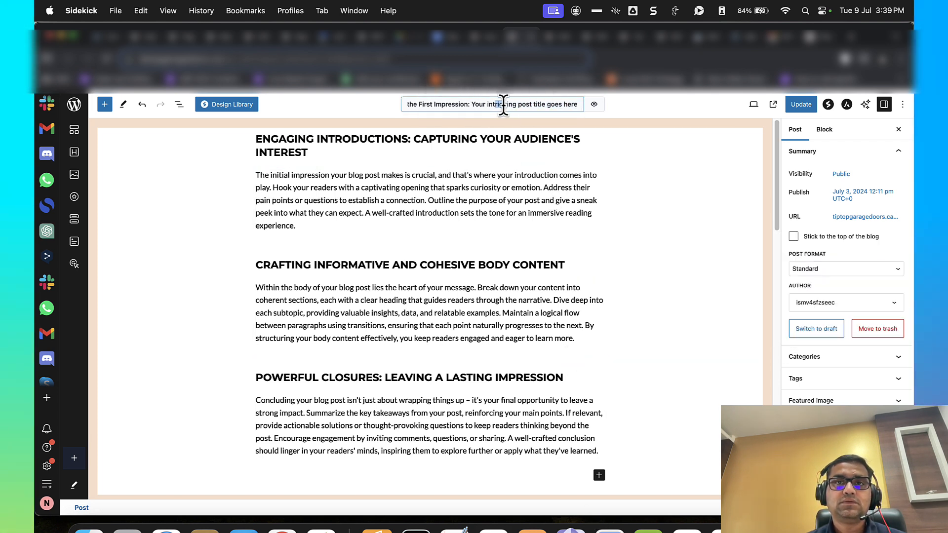
triple_click(455, 135)
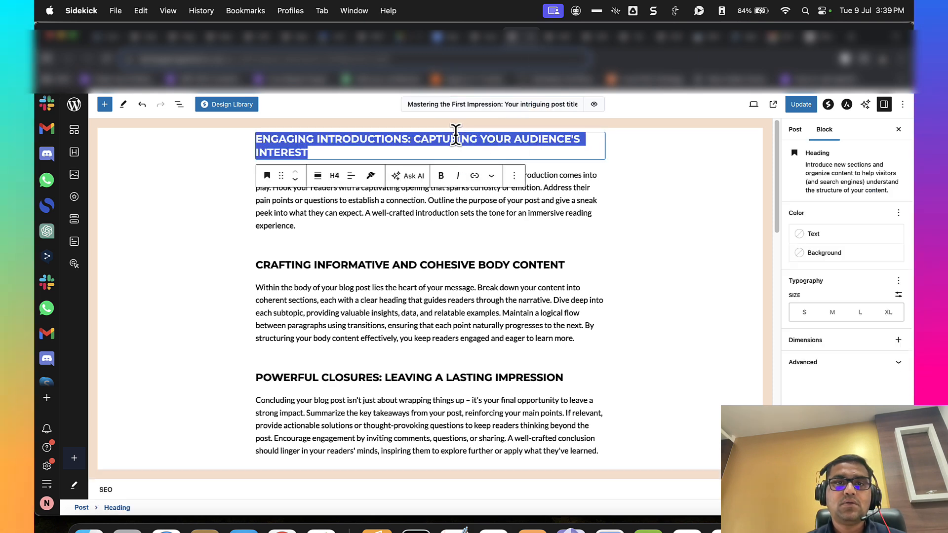
click(475, 37)
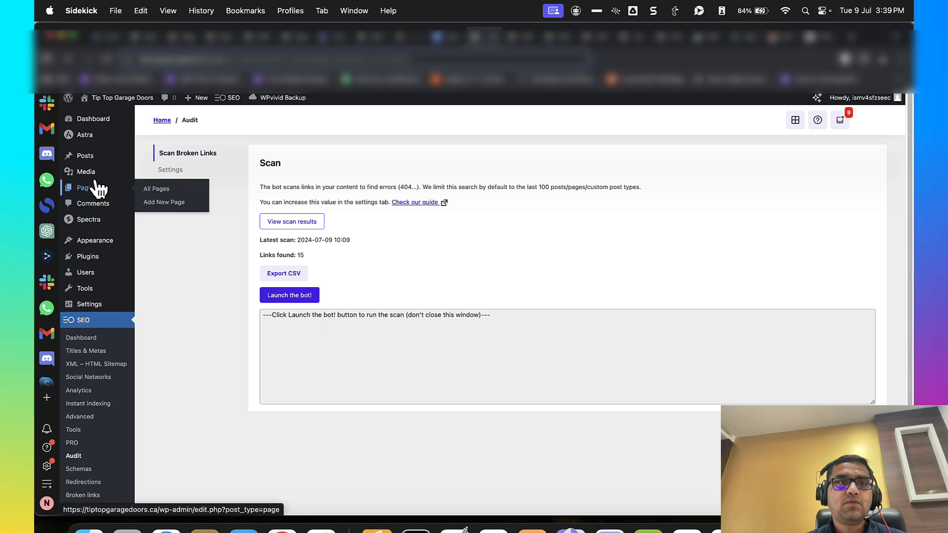
click(496, 38)
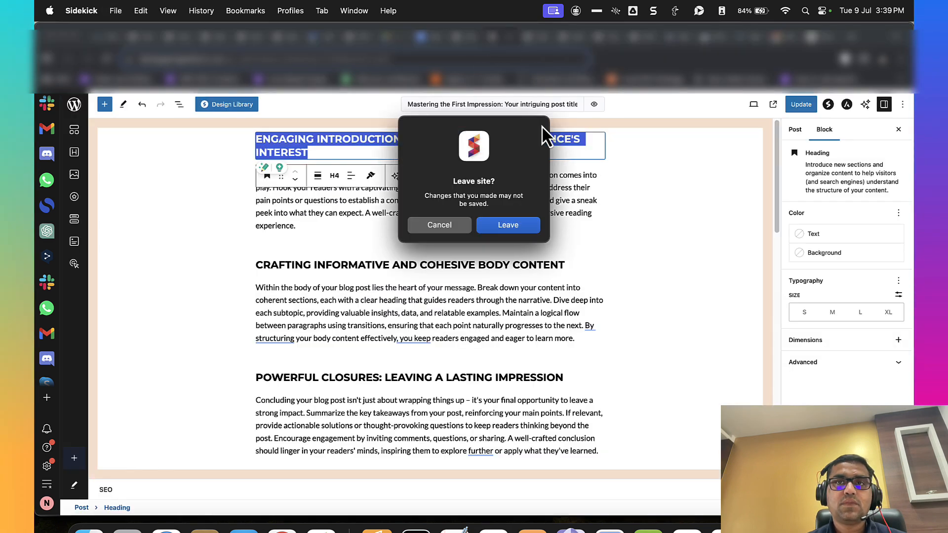
click(528, 223)
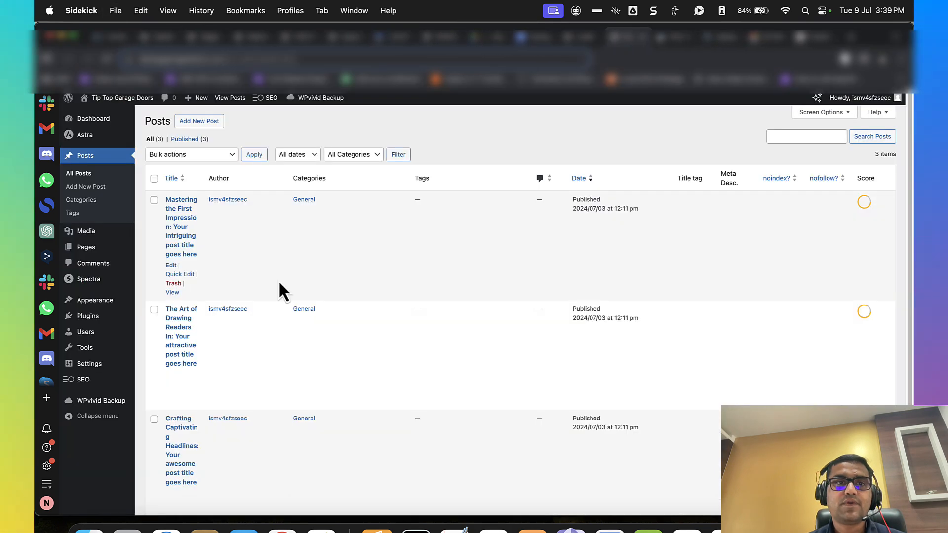
Step: Move all three sample blog posts to the trash and empty the trash
click(204, 156)
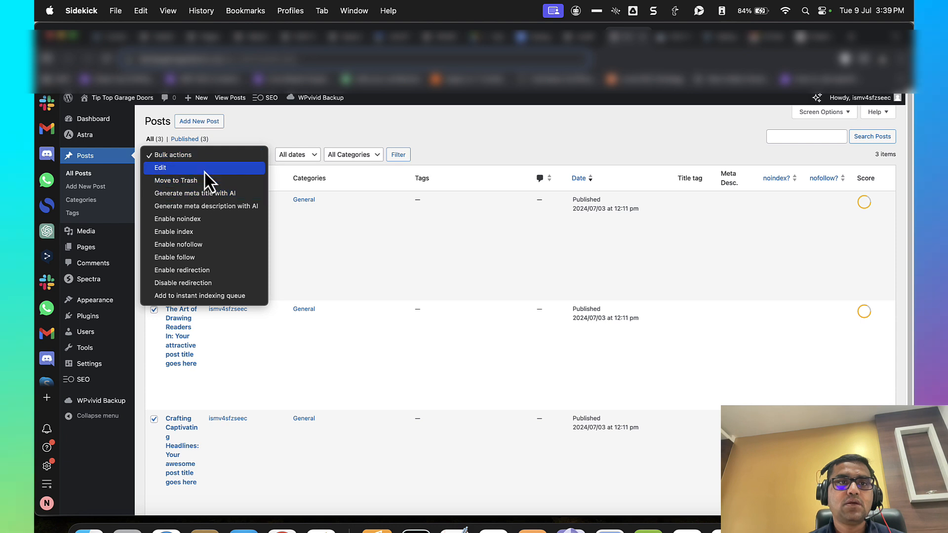
click(205, 180)
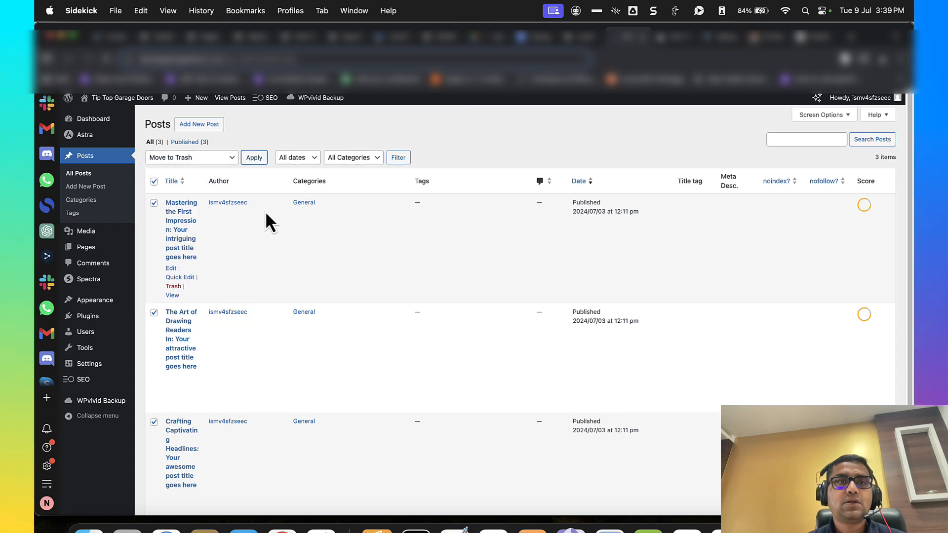
click(254, 154)
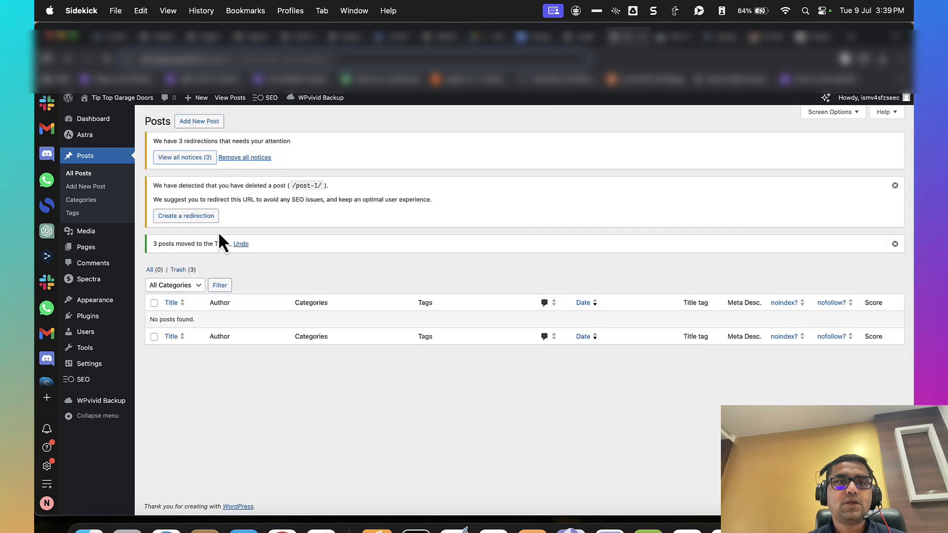
click(195, 270)
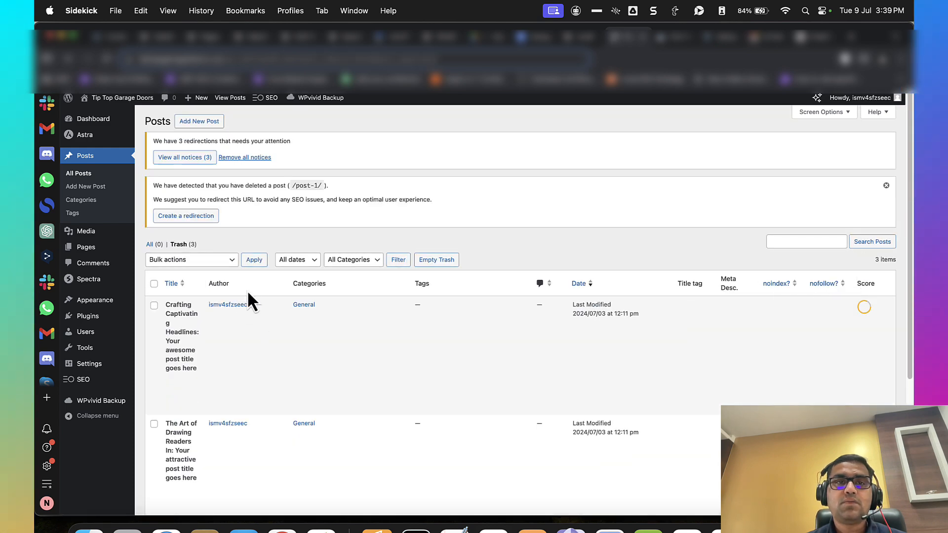
click(438, 260)
Step: Return to the link audit and review the status and source of each link in the scan results
click(569, 39)
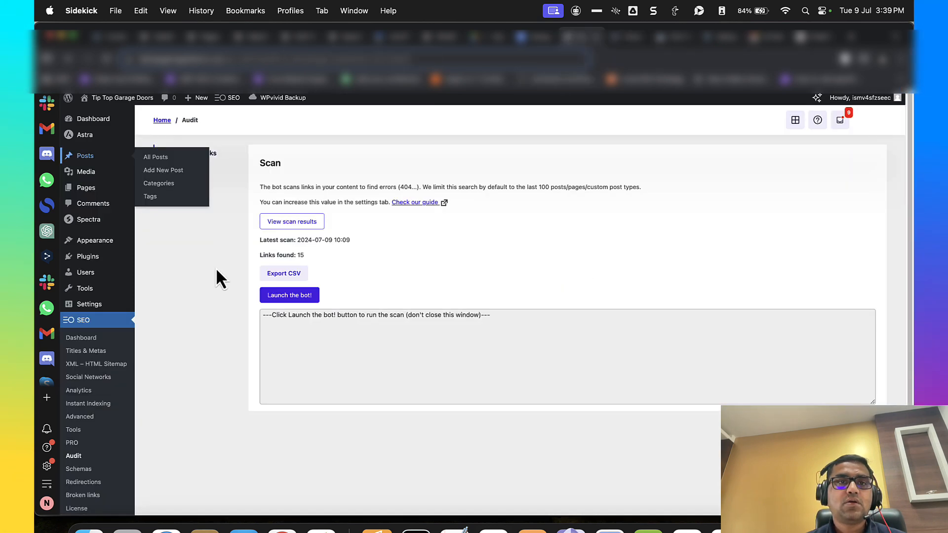
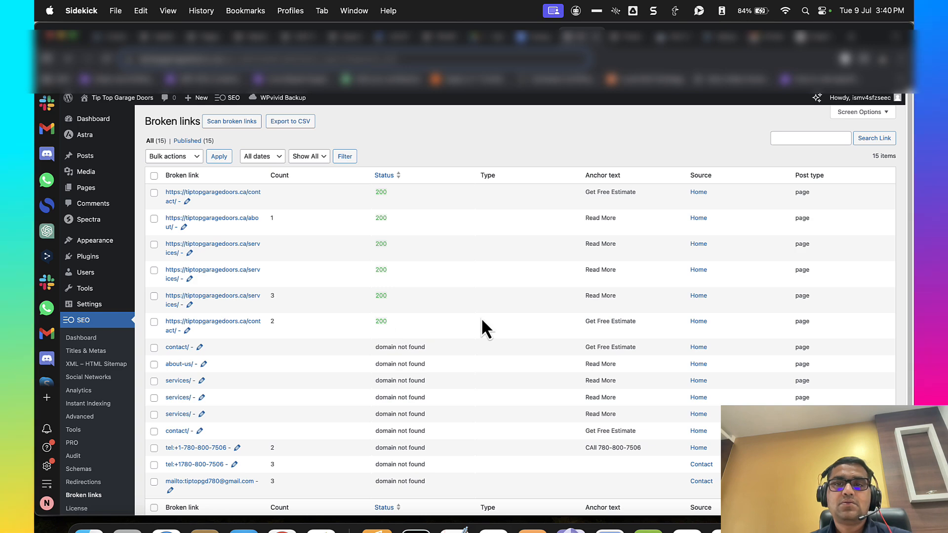
scroll(408, 330, down, 2)
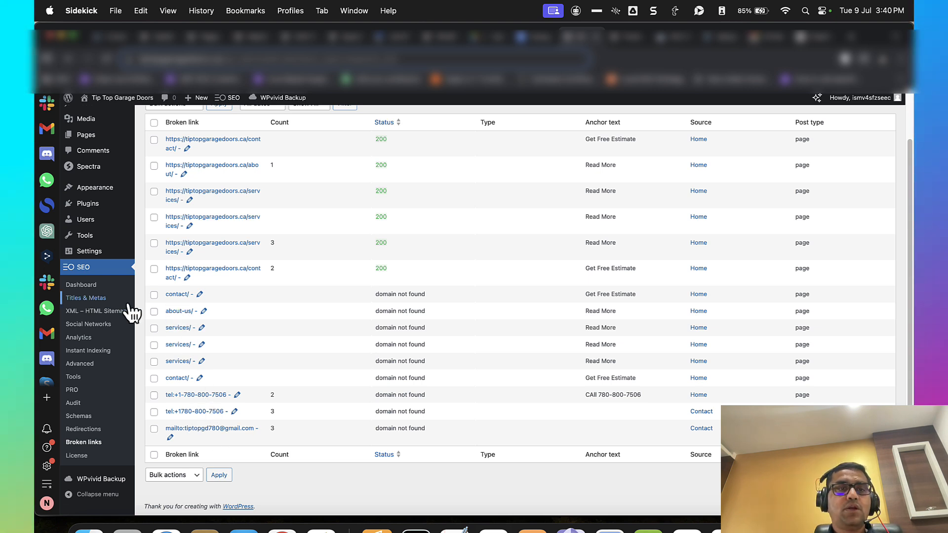
Step: Open the site's Primary Menu structure for editing in a separate tab, closing a tab that is no longer needed
mouse_move(123, 191)
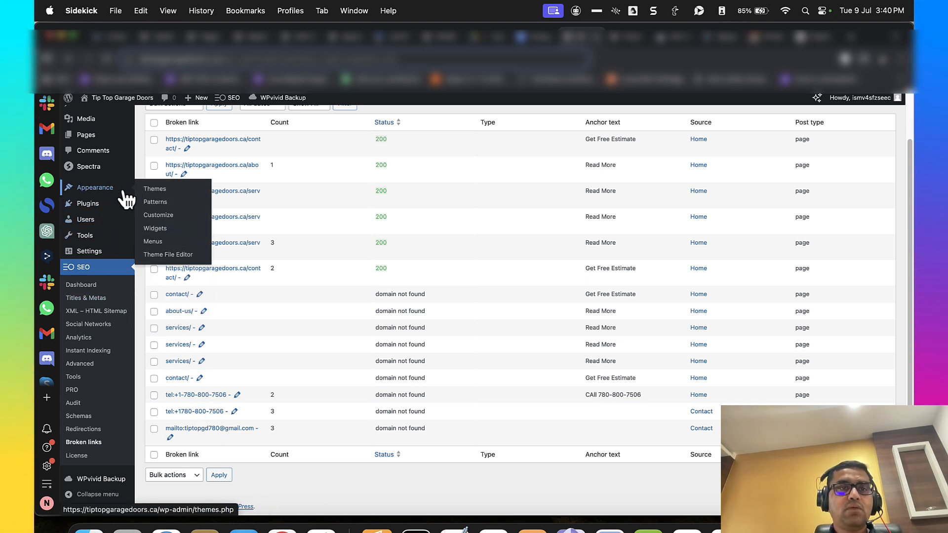
super+click(170, 241)
click(597, 40)
key(super+w)
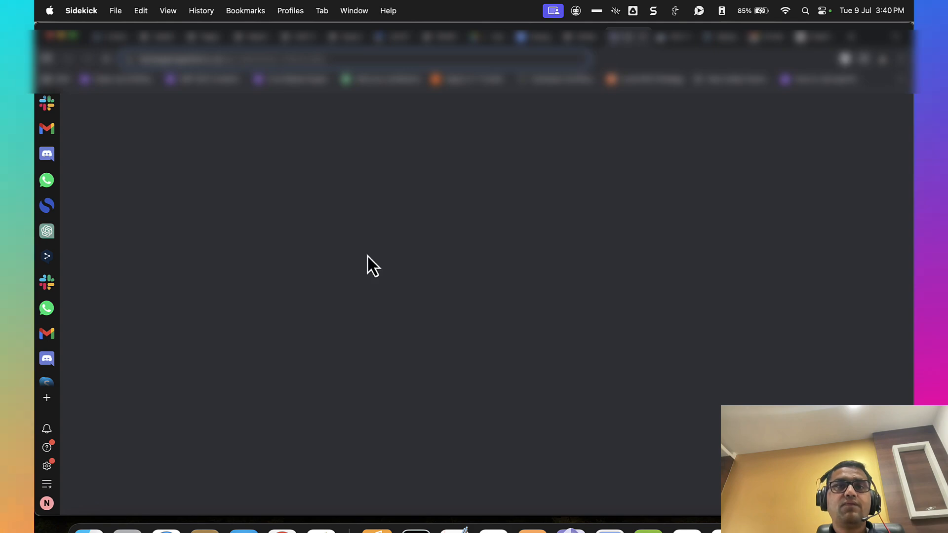
scroll(369, 296, down, 3)
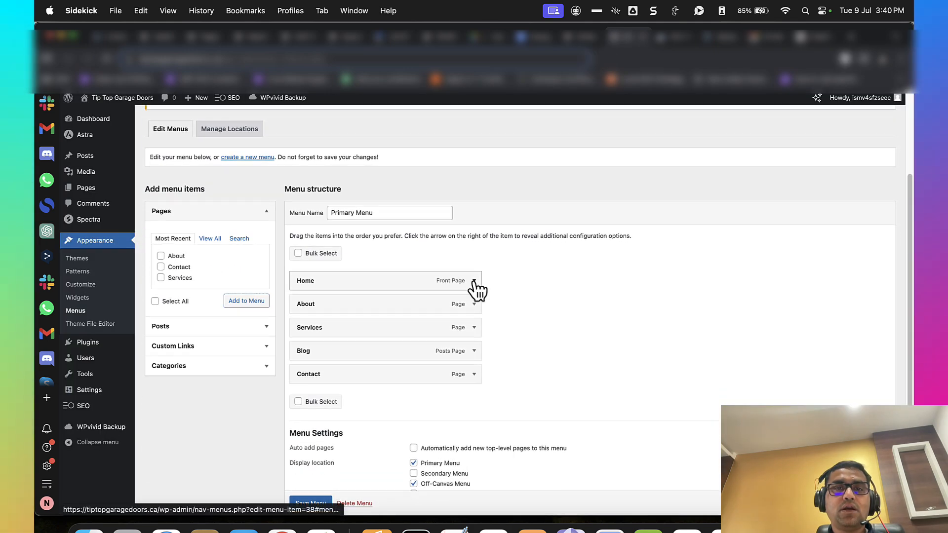
Step: Remove the About and Home page items from the Primary Menu structure
click(474, 281)
click(474, 281)
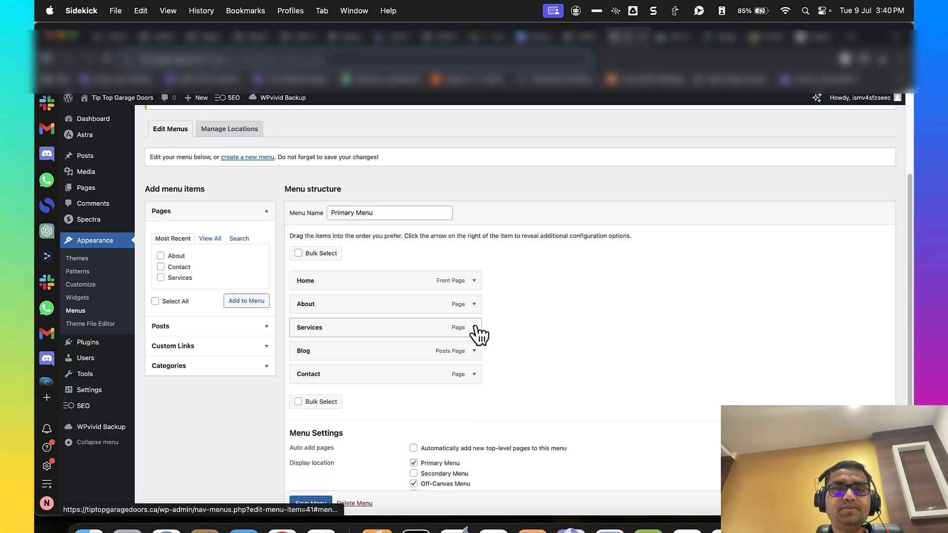
click(474, 305)
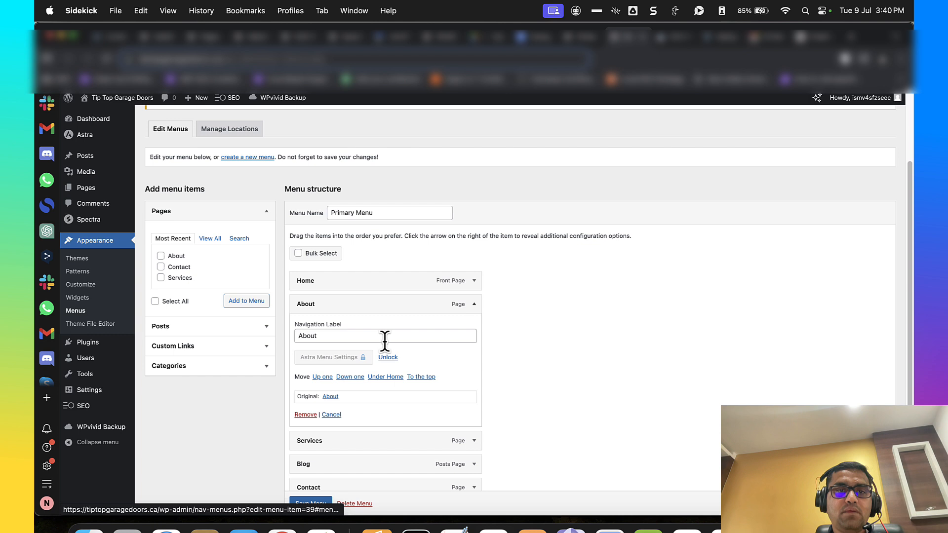
click(306, 416)
click(475, 280)
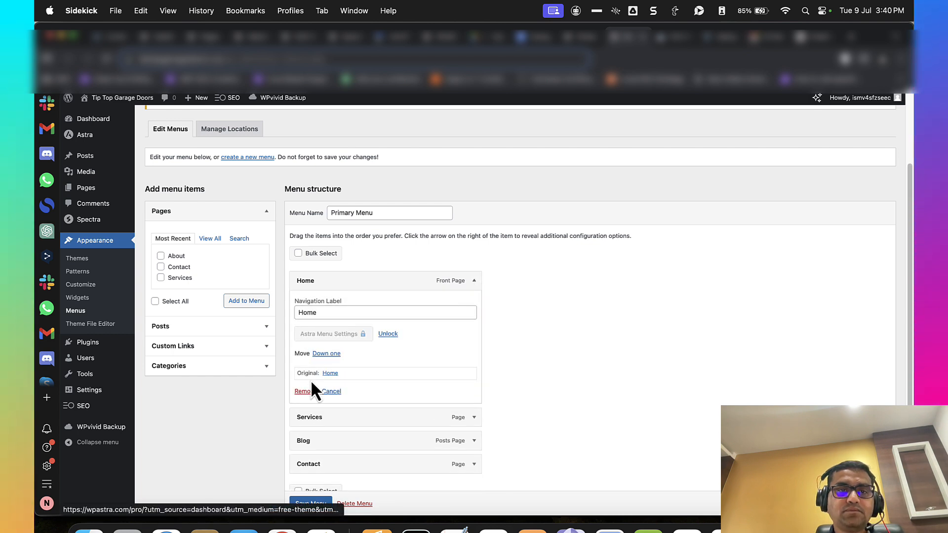
click(305, 391)
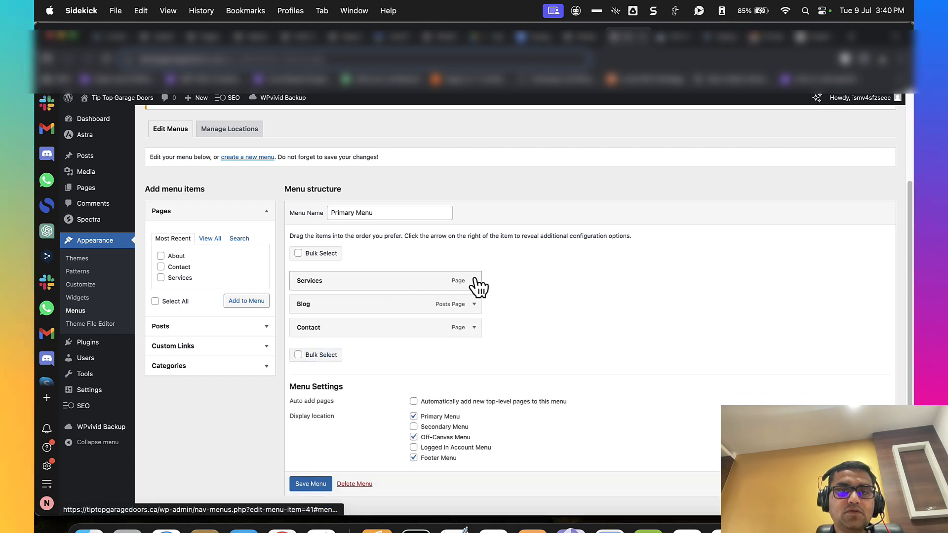
Step: Remove the remaining Services, Blog and Contact items from the Primary Menu
click(475, 281)
click(307, 390)
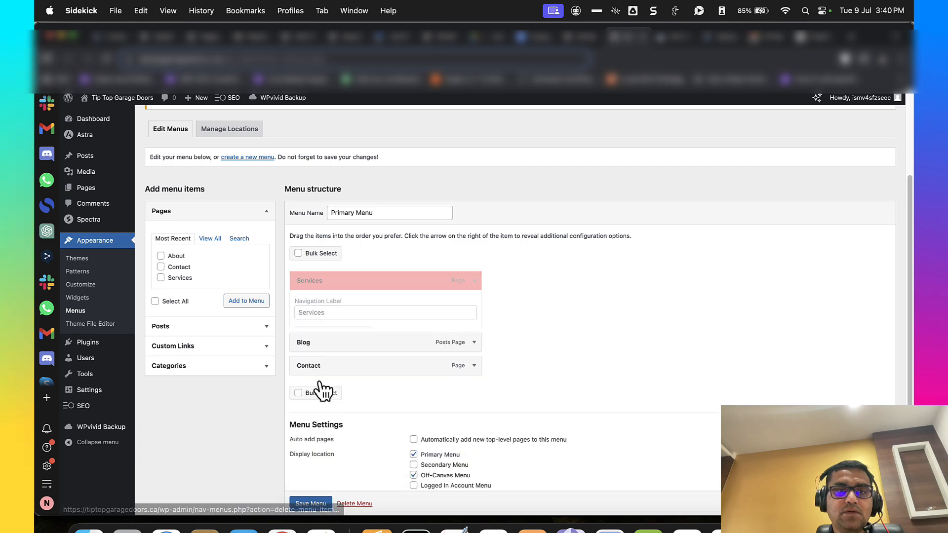
click(474, 287)
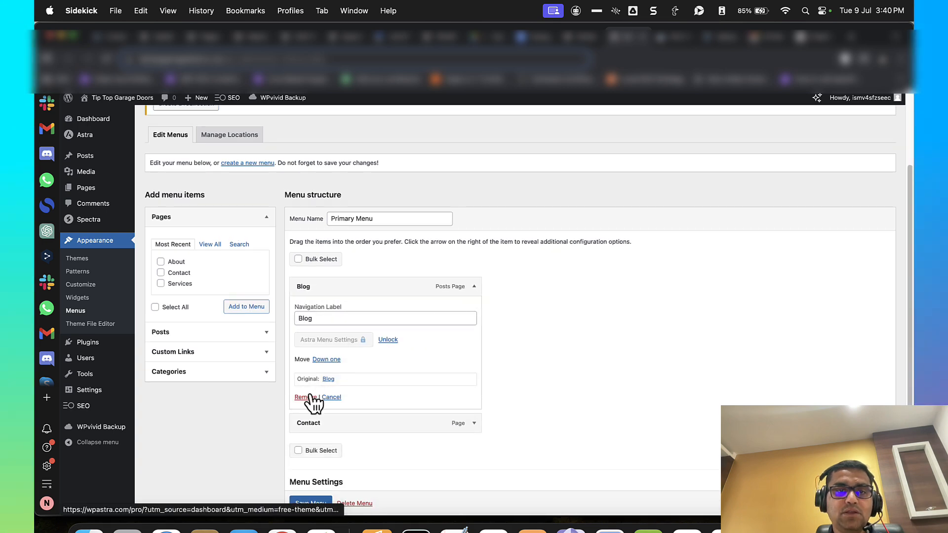
click(309, 397)
click(474, 313)
click(307, 404)
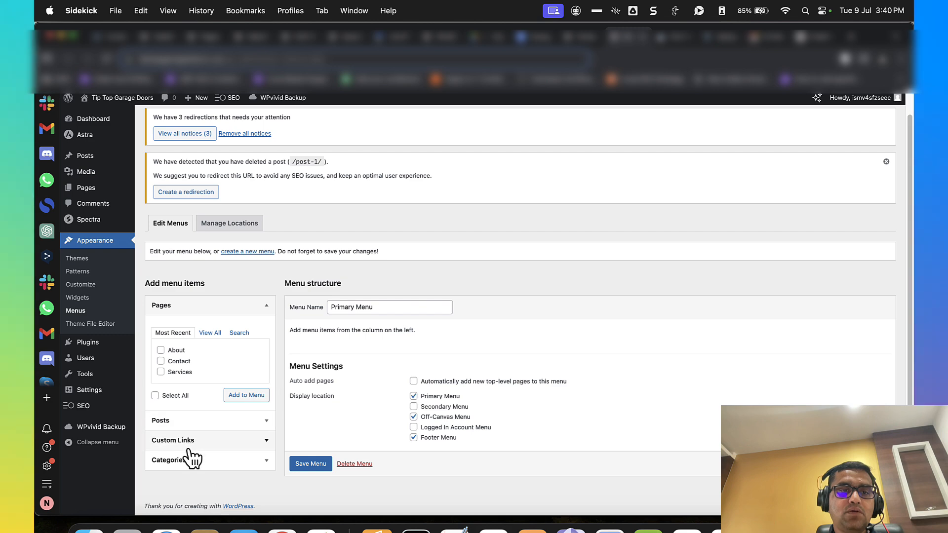
Step: Add a custom link labelled "Home" to the Primary Menu, using the site's root address copied from its browser tab
click(196, 442)
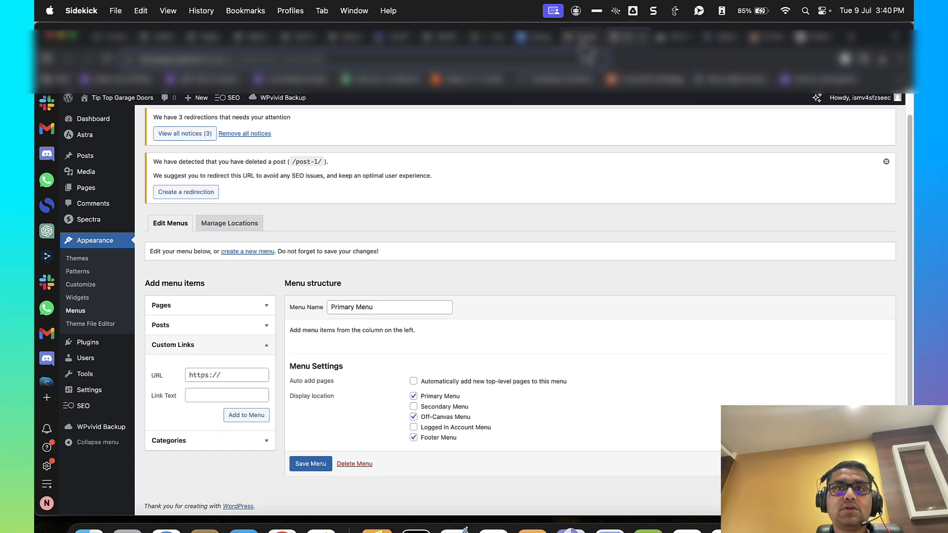
click(582, 39)
drag(225, 58, 54, 59)
key(super+c)
key(ctrl+Tab)
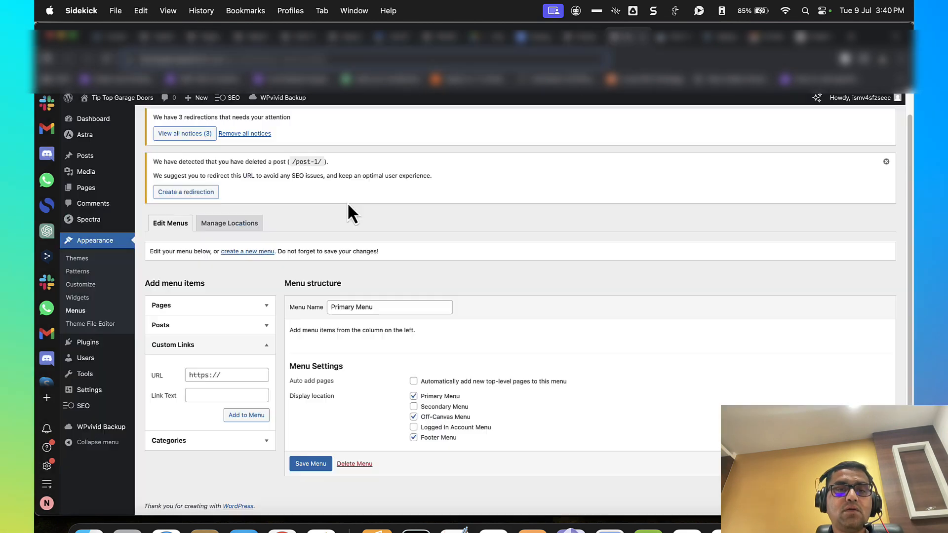
click(223, 374)
key(super+v)
key(Tab)
text(Home)
key(Return)
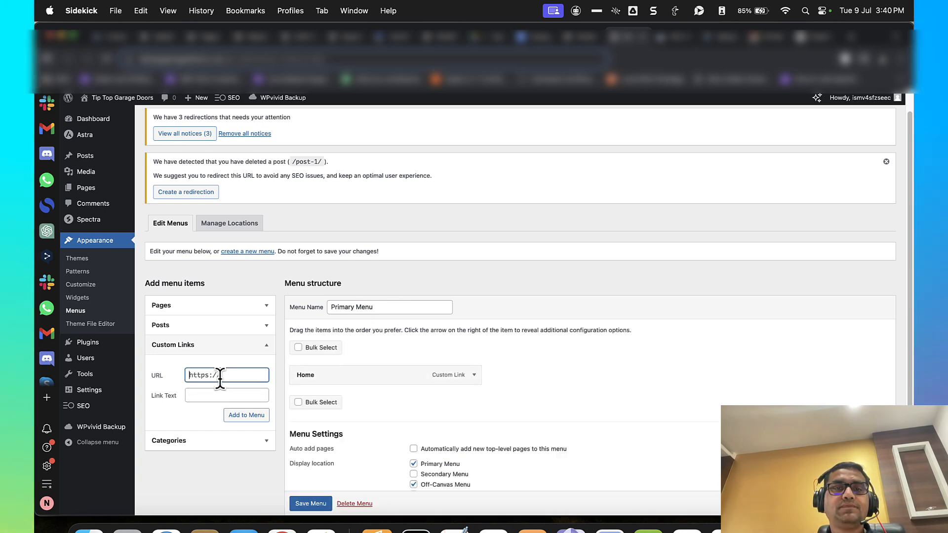
Step: Open the Tip Top Garage Doors home page in a new browser tab using the copied address
click(578, 38)
click(340, 59)
key(super+v)
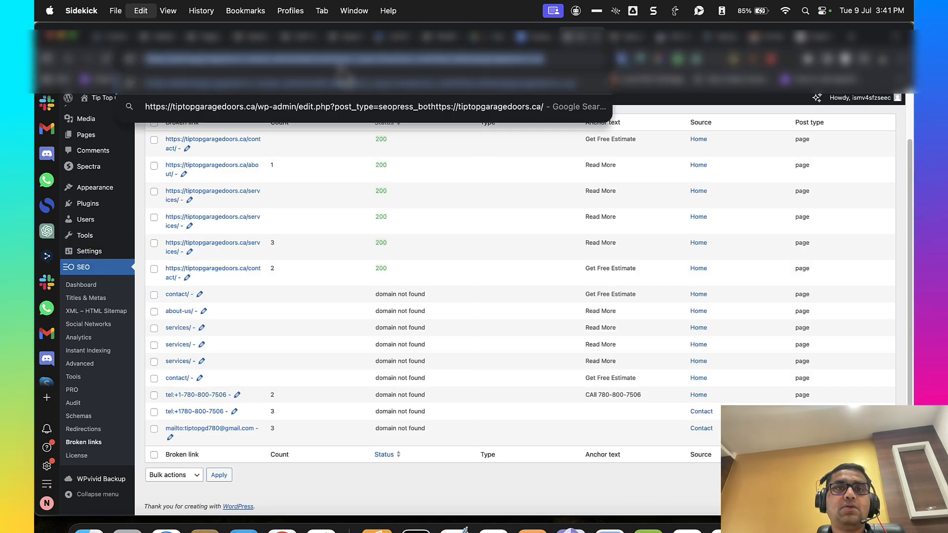
key(super+t)
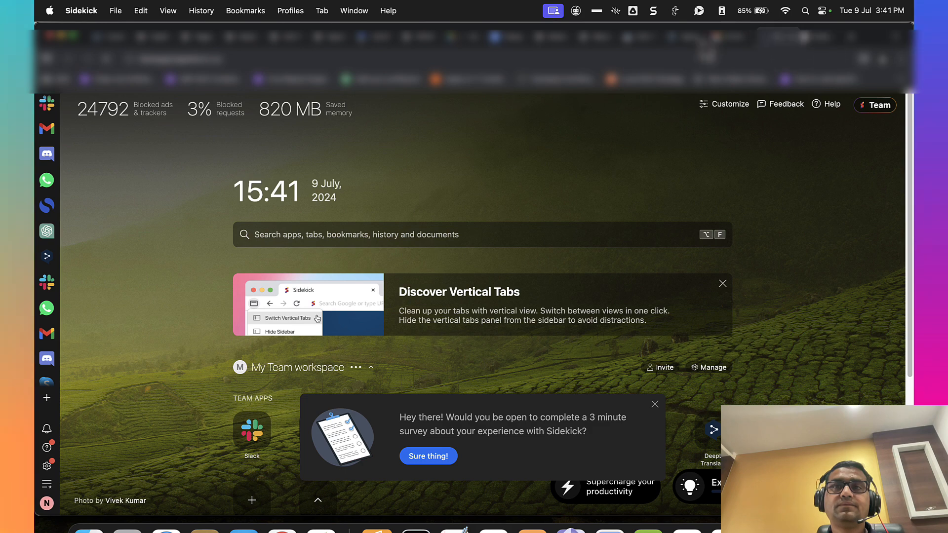
Step: Copy the About link's address from the site's navigation and add it to the Primary Menu as a custom link labelled "About Us"
click(595, 38)
right_click(432, 142)
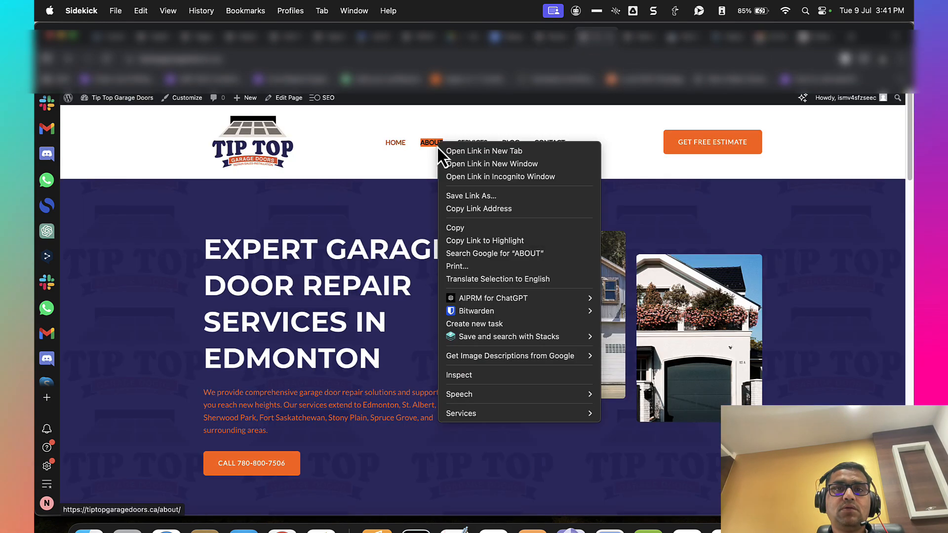
click(460, 211)
key(ctrl+Tab)
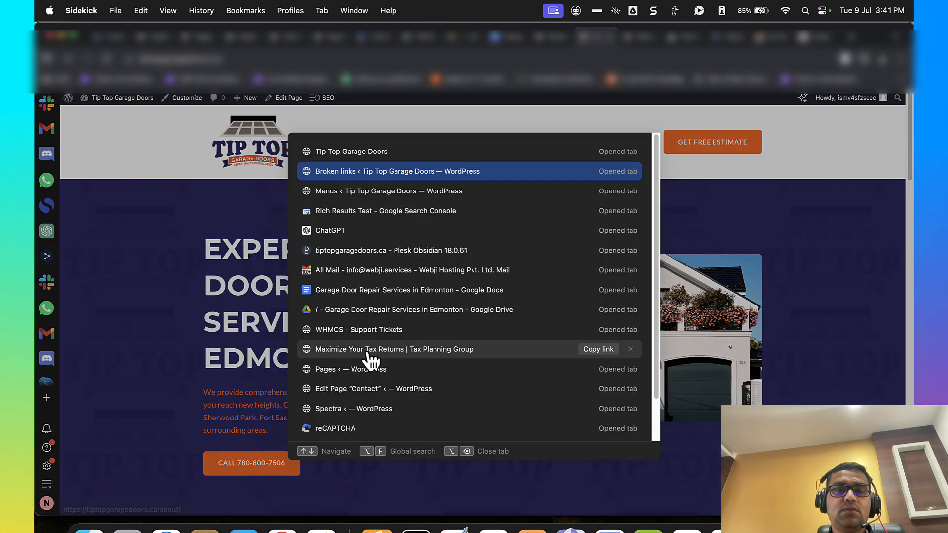
click(640, 37)
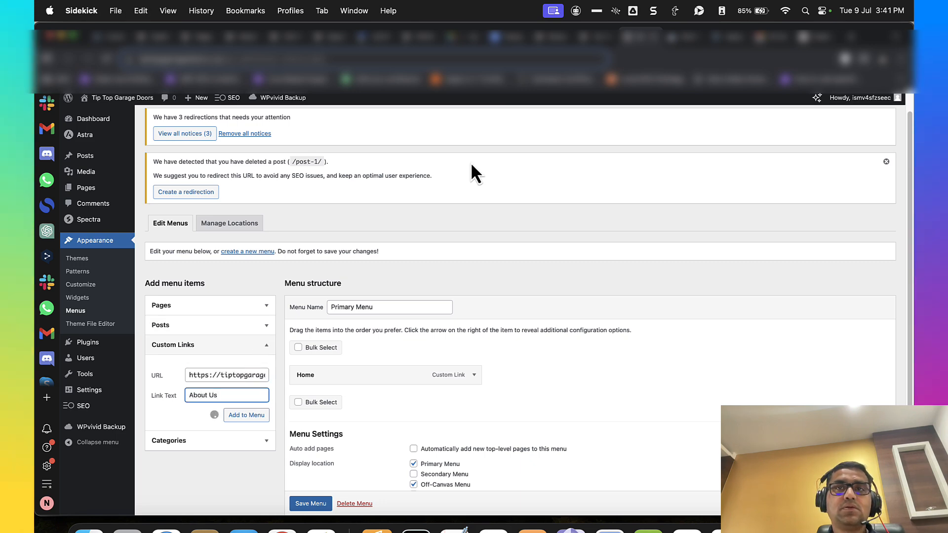
Step: Copy the Services link's address from the live site and add it to the Primary Menu as custom link "Services"
click(595, 38)
right_click(479, 146)
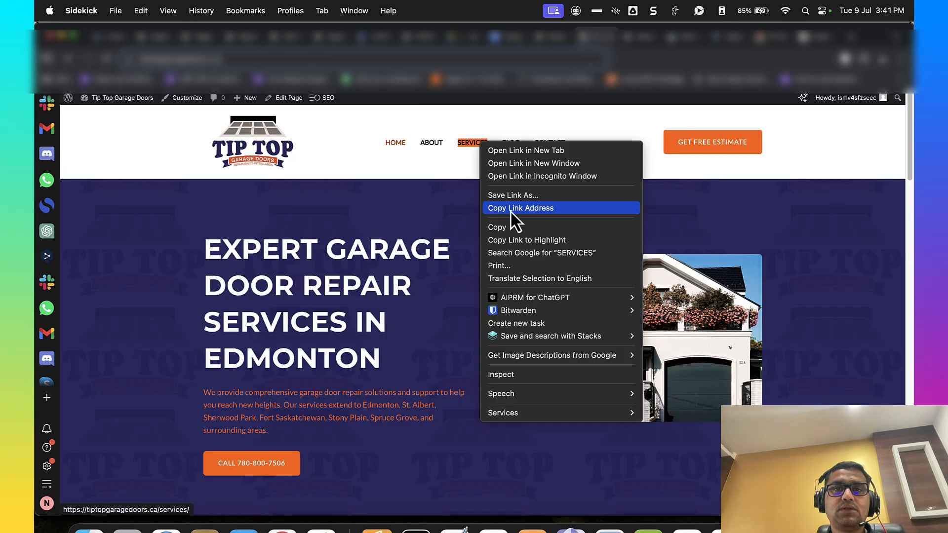
click(514, 209)
key(ctrl+Tab)
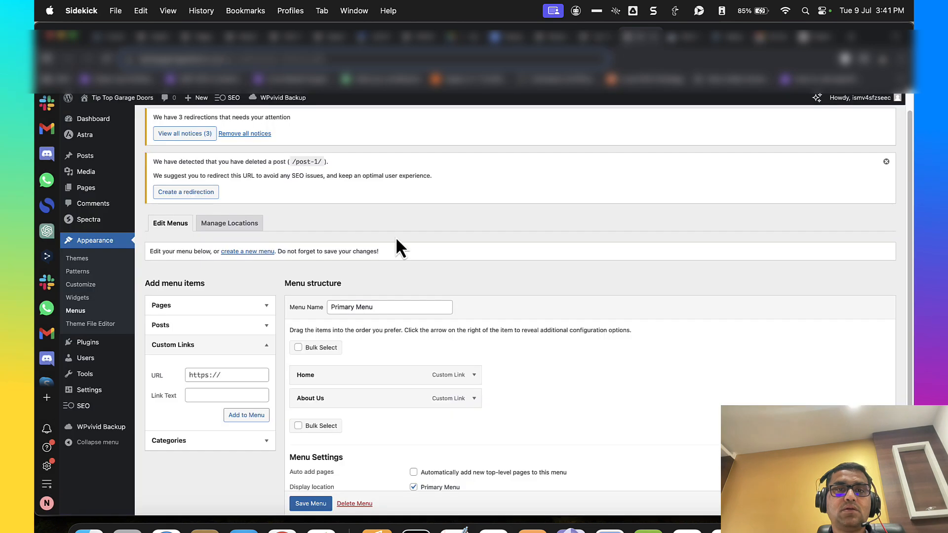
key(Tab)
text(Ser)
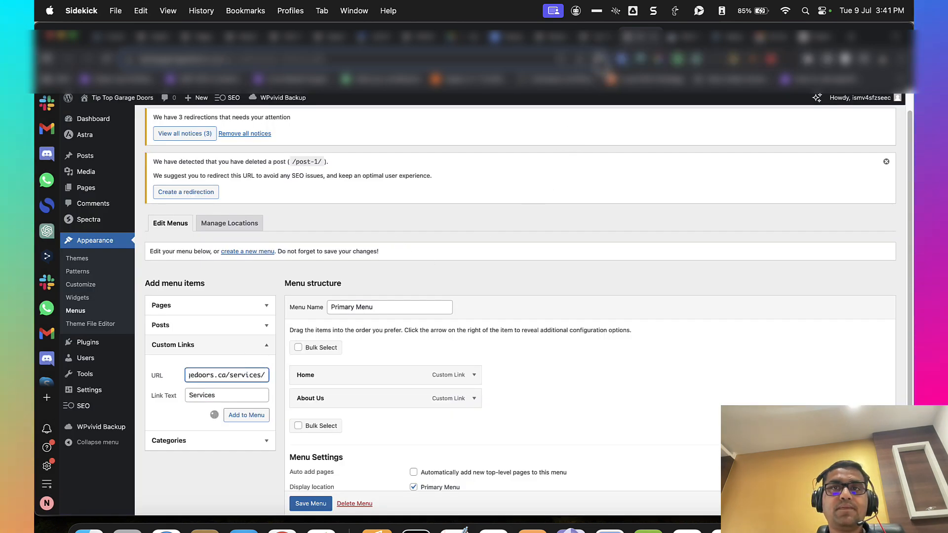
Step: Copy the Blog link's address from the live site and add it to the Primary Menu as custom link "Blog"
click(594, 41)
right_click(514, 148)
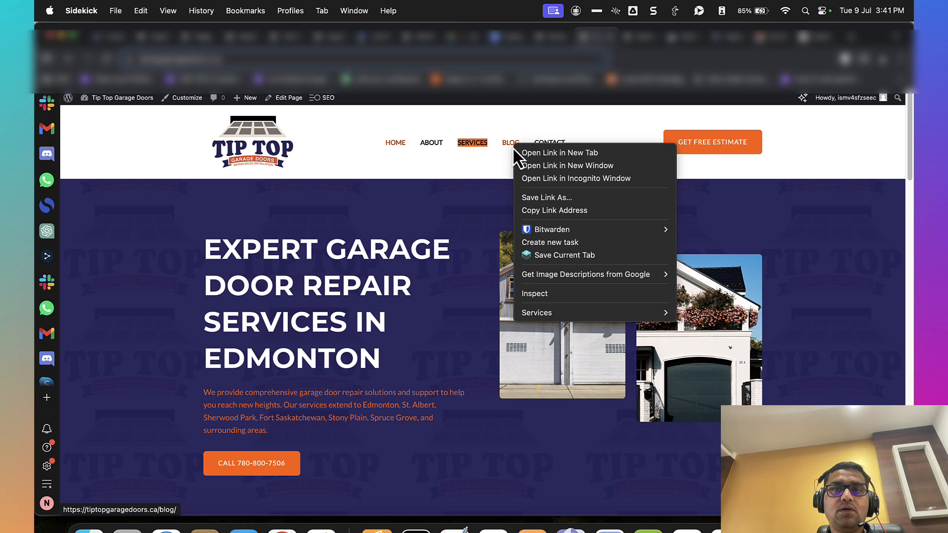
click(551, 210)
key(ctrl+Tab)
click(420, 170)
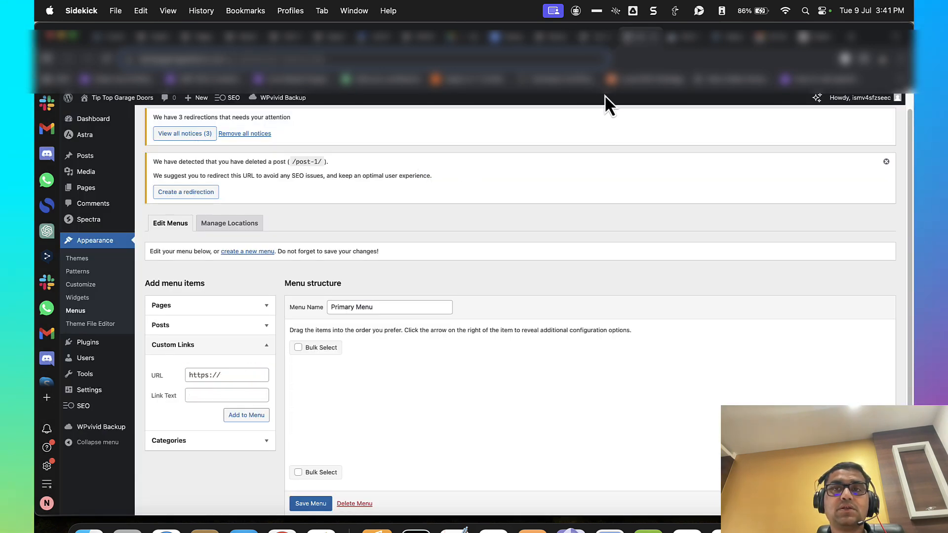
Step: Copy the Contact link's address from the live site and add it to the Primary Menu as custom link "Contact us"
click(596, 38)
right_click(553, 143)
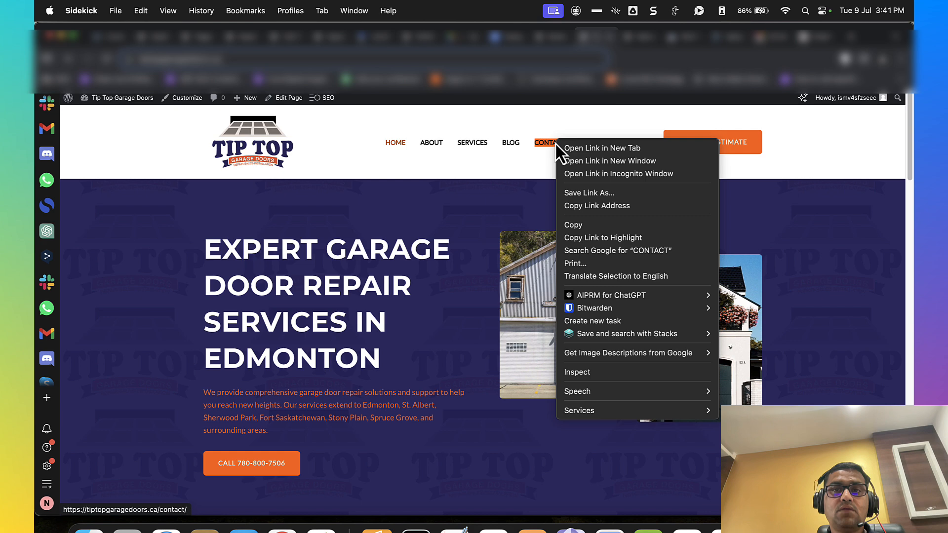
click(590, 206)
key(ctrl+Tab)
triple_click(228, 375)
key(super+v)
key(Tab)
text(C)
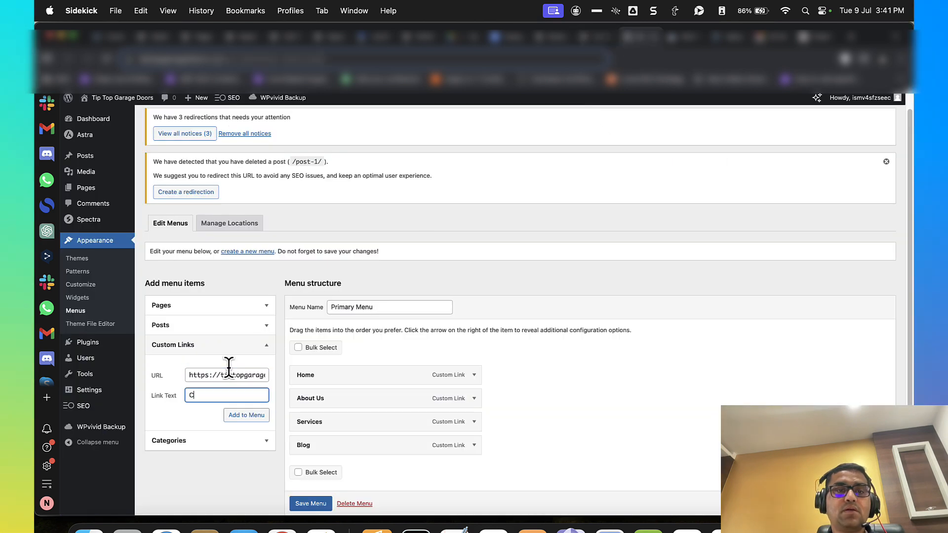
key(Return)
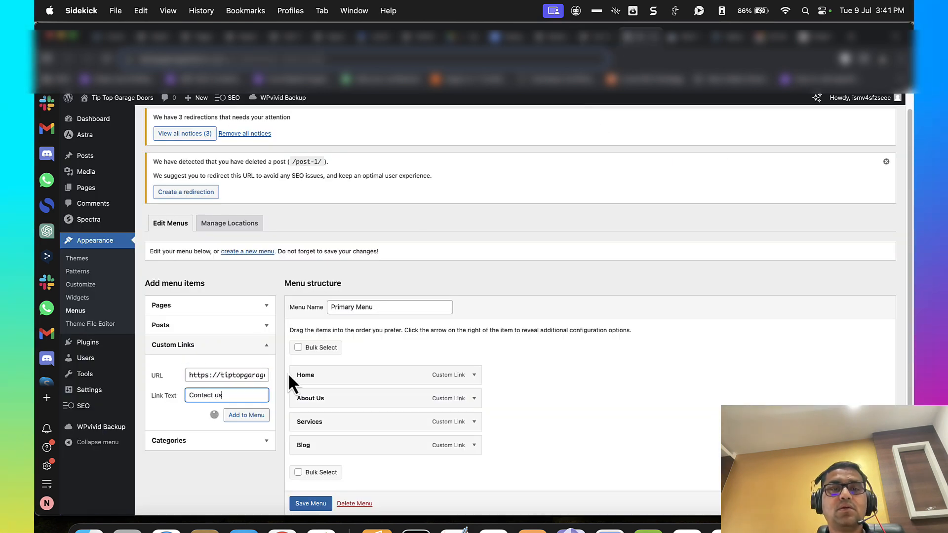
Step: Change the "Contact us" item's navigation label to "Contact" and save the menu
scroll(391, 388, down, 4)
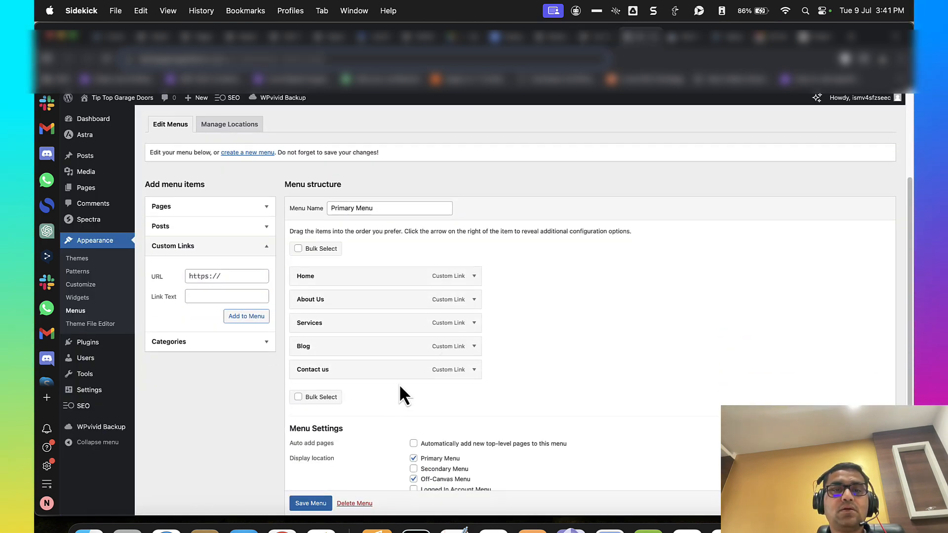
click(474, 370)
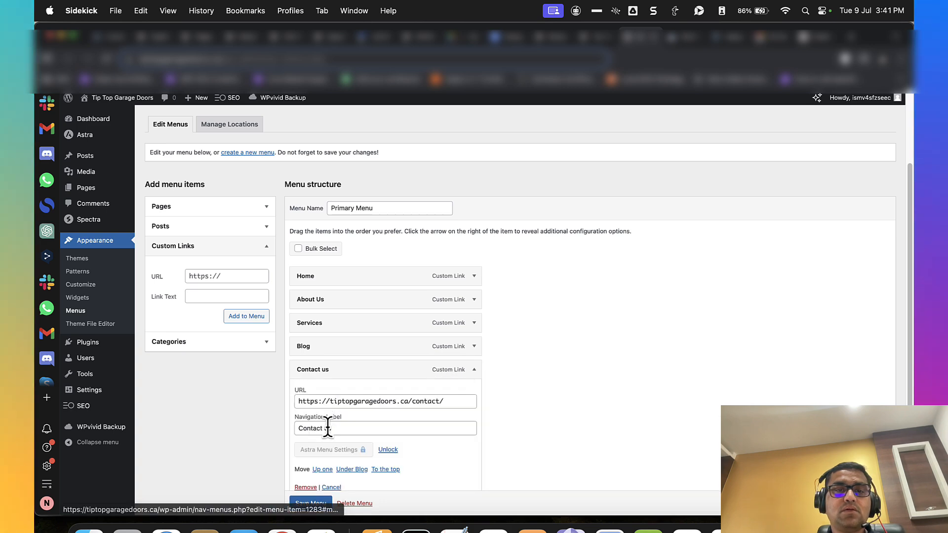
click(316, 504)
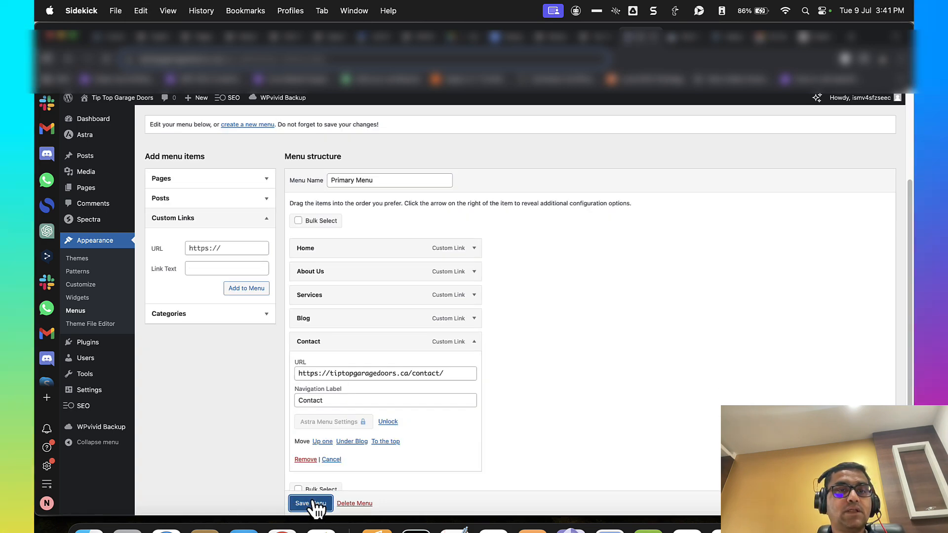
scroll(364, 380, down, 5)
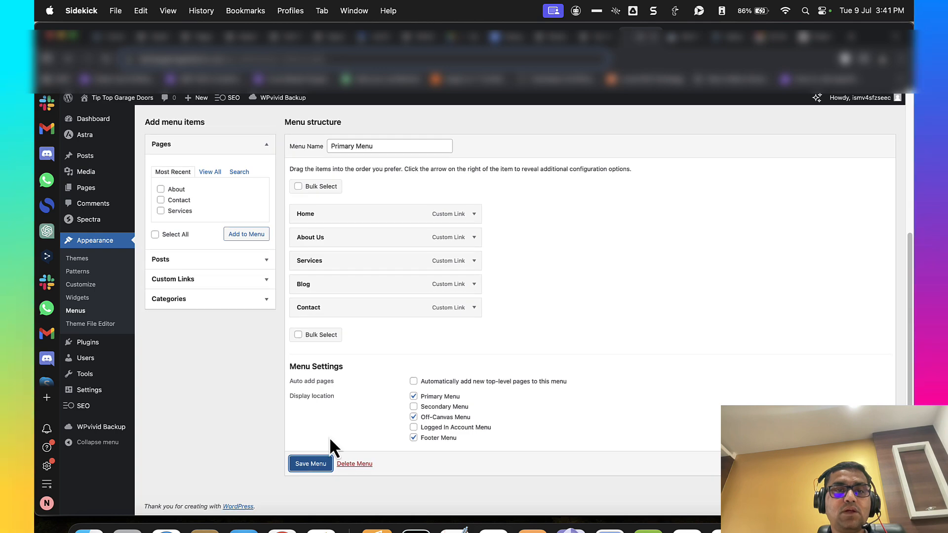
scroll(389, 354, up, 5)
Step: Move all entries in the SEO Broken links list to the Trash
click(542, 39)
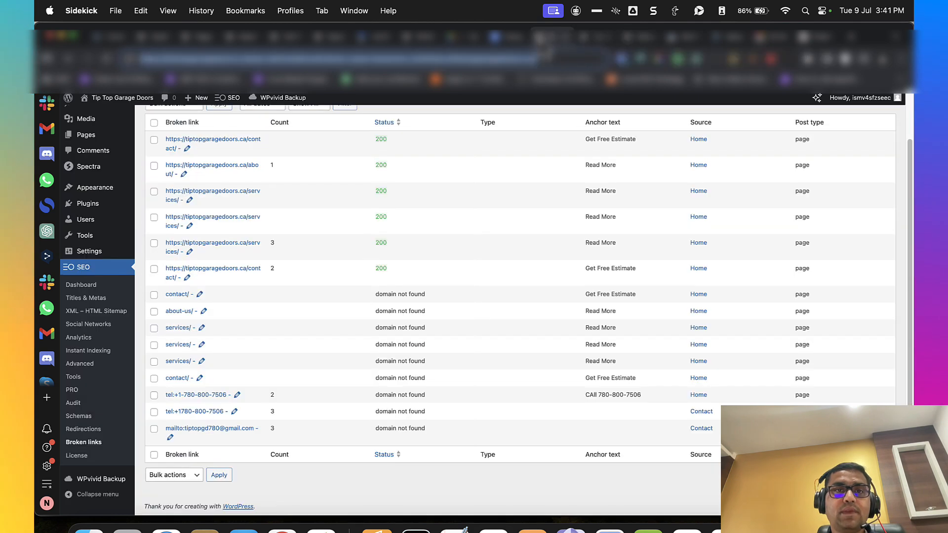
scroll(296, 239, up, 2)
click(154, 176)
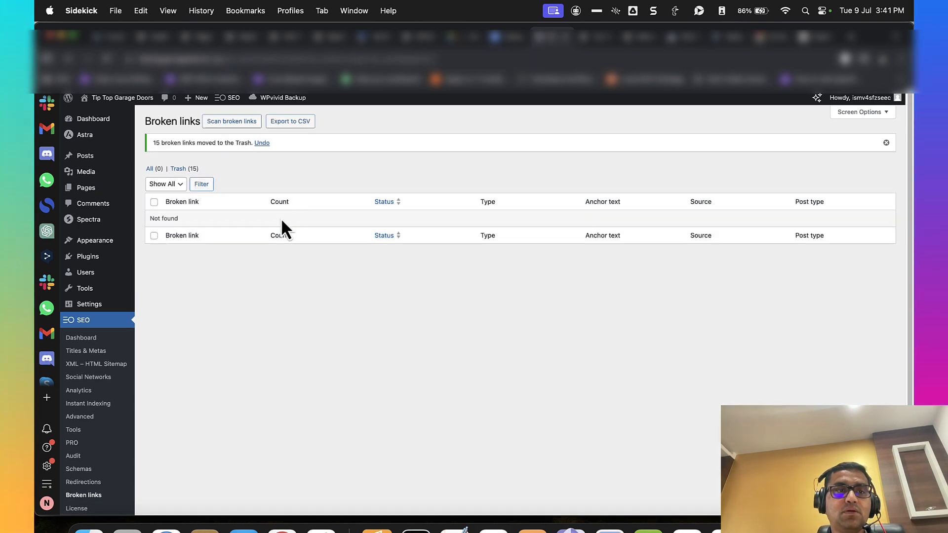
Step: Run a new broken links scan with the bot and view the scan results
click(252, 122)
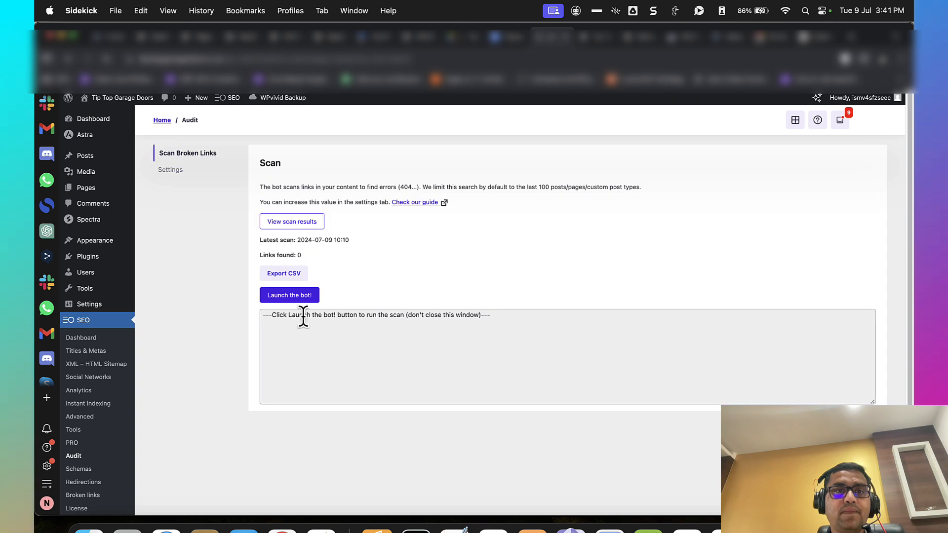
click(295, 296)
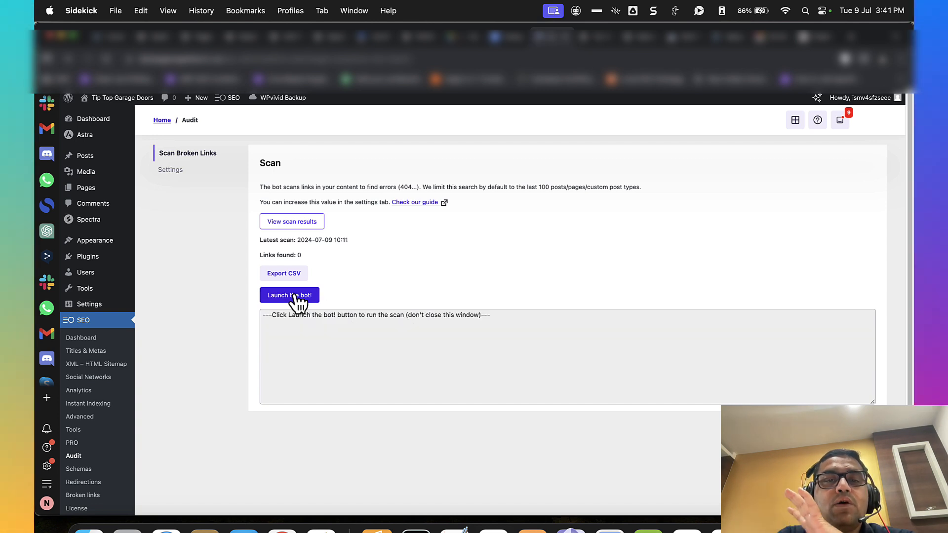
click(305, 223)
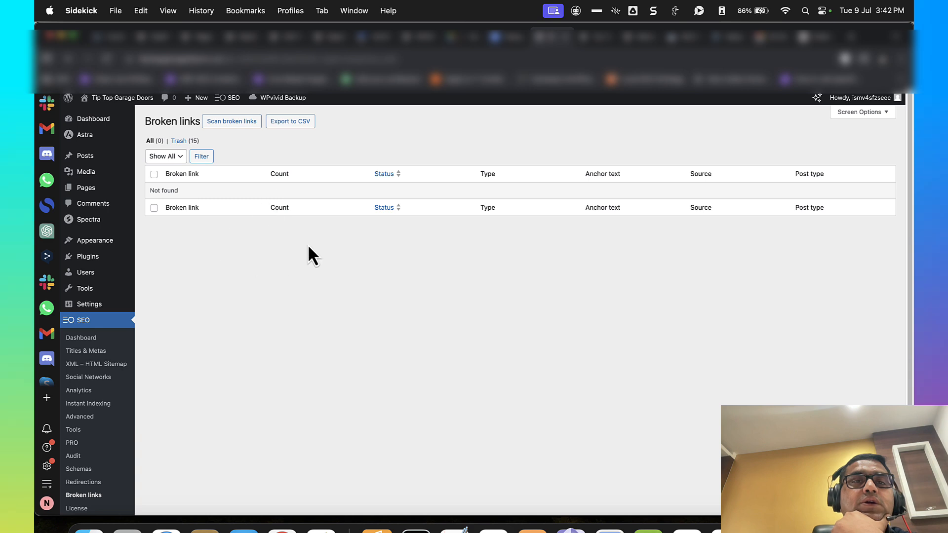
Step: Open the SEO Titles & Metas settings and review the homepage separator, site title and meta description fields
scroll(242, 304, down, 2)
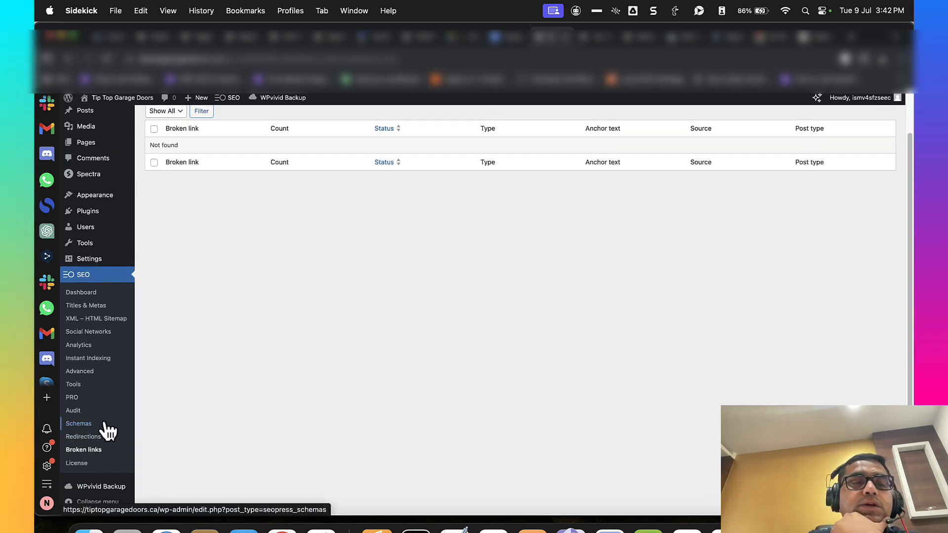
scroll(235, 366, up, 1)
scroll(239, 380, up, 3)
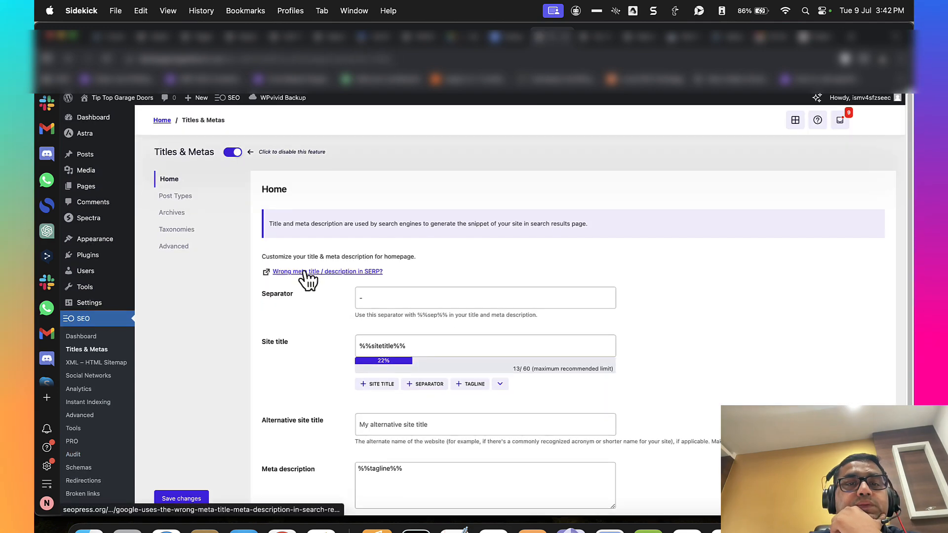
scroll(307, 279, down, 5)
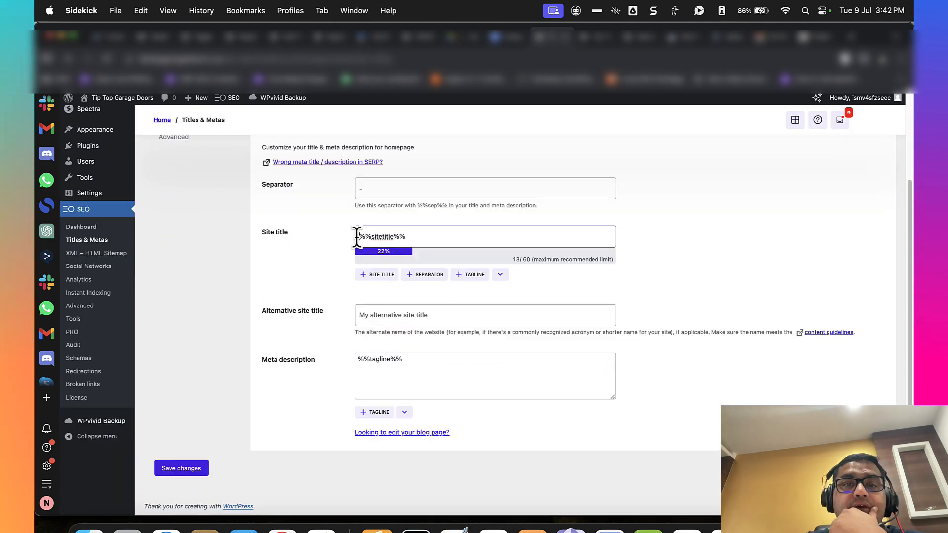
Step: Insert a "|" before %%sitetitle%% in the homepage site title and browse the dynamic variables available for it
text(|)
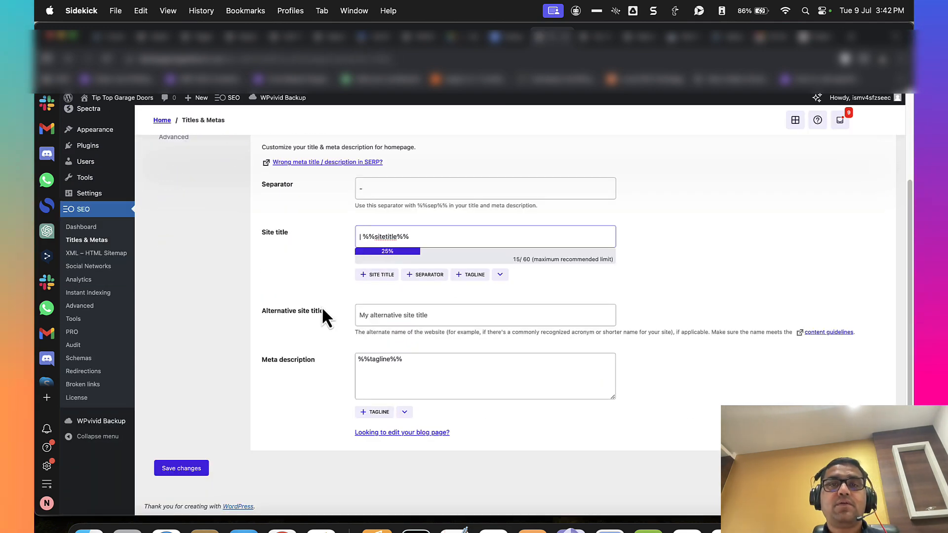
click(326, 263)
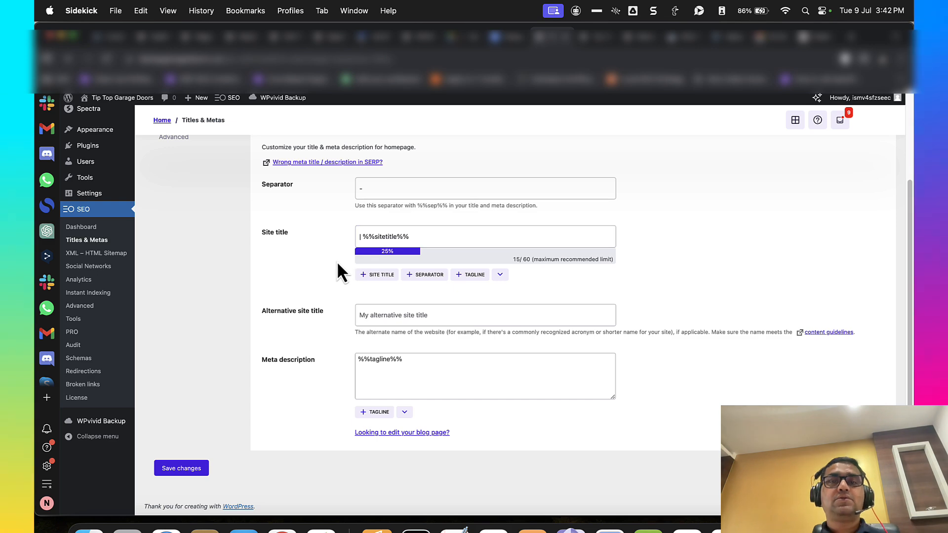
click(500, 275)
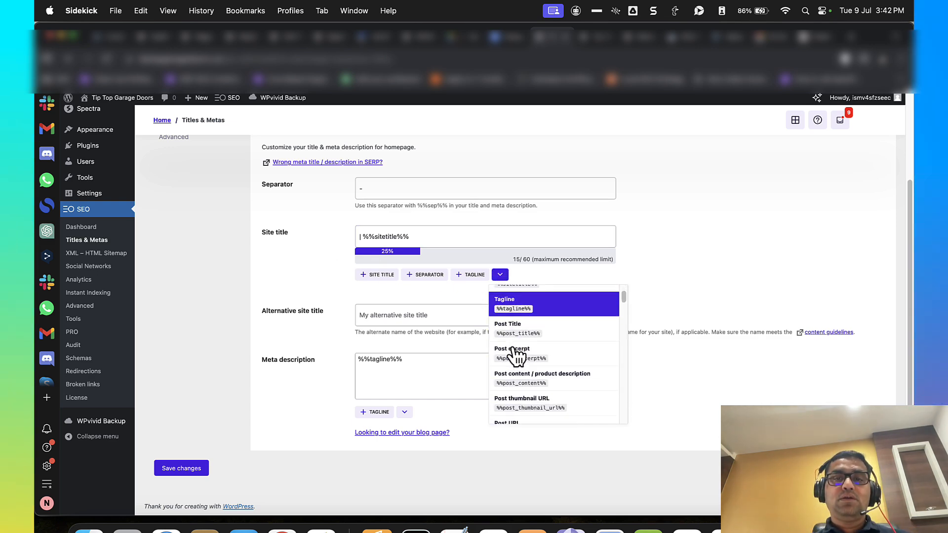
scroll(516, 353, up, 1)
scroll(346, 331, up, 3)
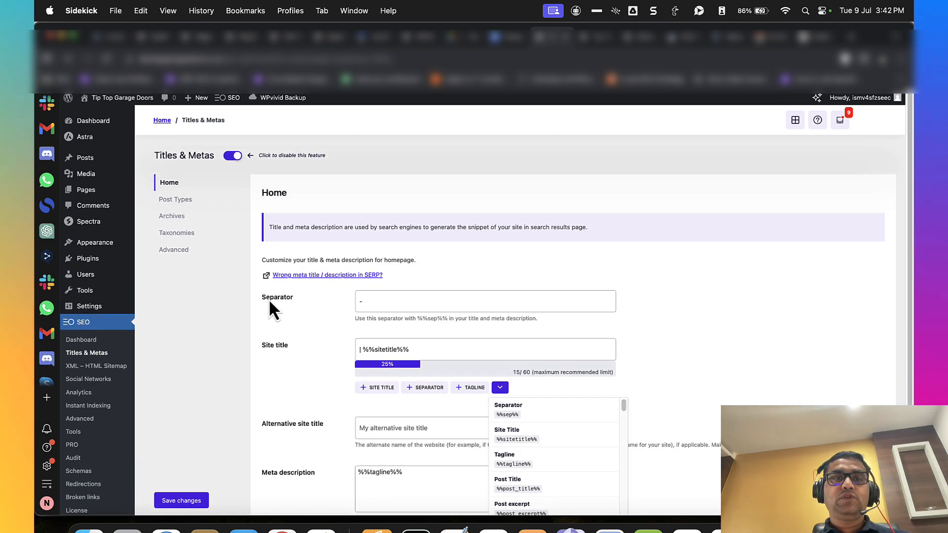
scroll(287, 296, down, 3)
Step: Replace the homepage site title with the document's meta title "Garage Door Repair Services in Edmonton | Tip Top Garage Doors"
triple_click(410, 236)
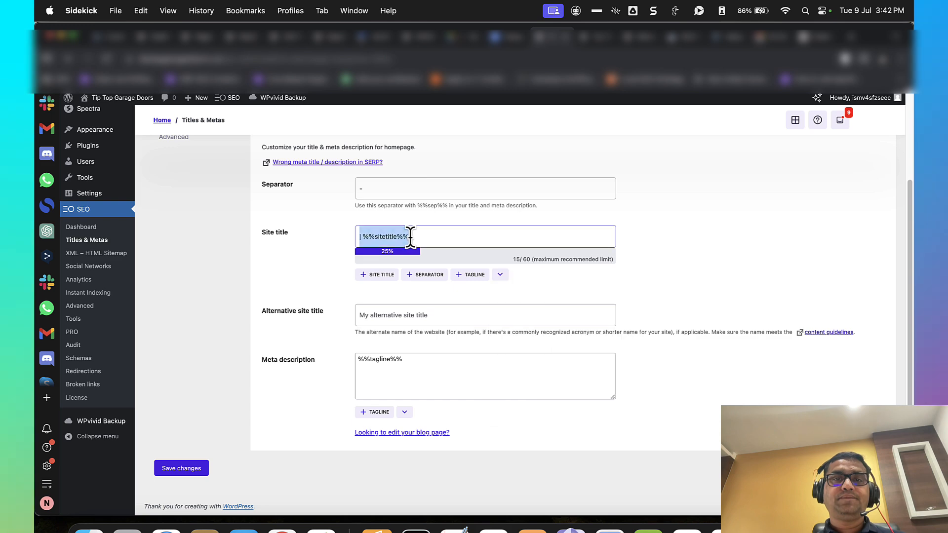
click(508, 37)
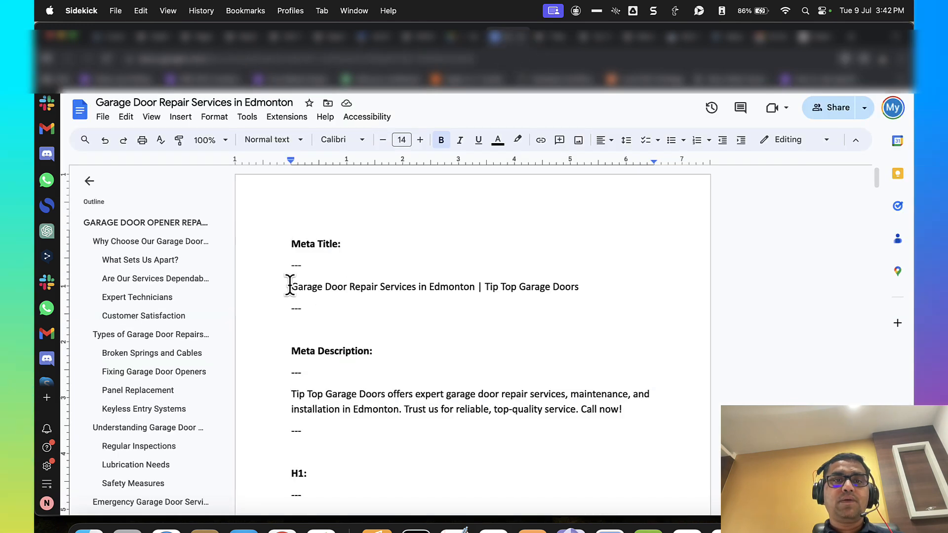
drag(290, 286, 595, 286)
key(super+c)
key(ctrl+Tab)
key(super+v)
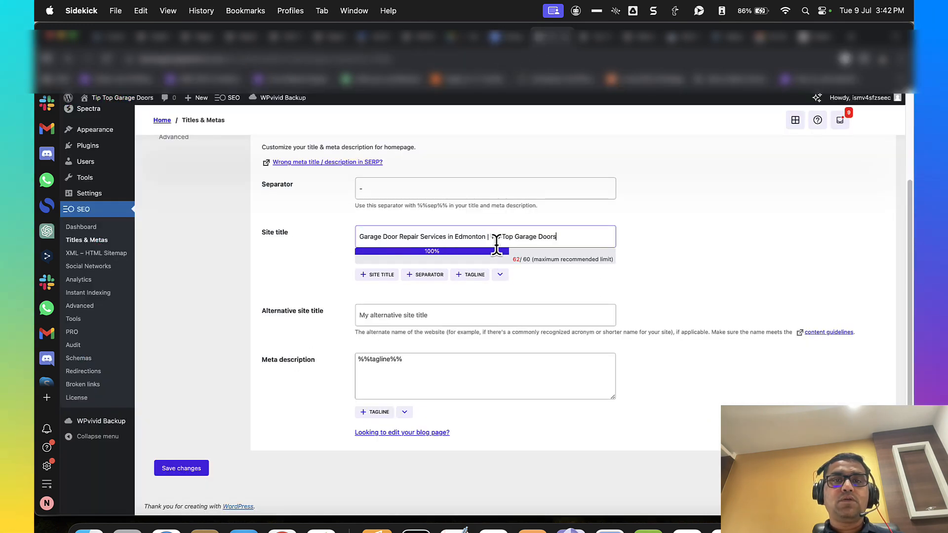
Step: Replace the homepage meta description with the document's meta description starting "Tip Top Garage Doors offers expert garage door repair services" and save the changes
click(419, 376)
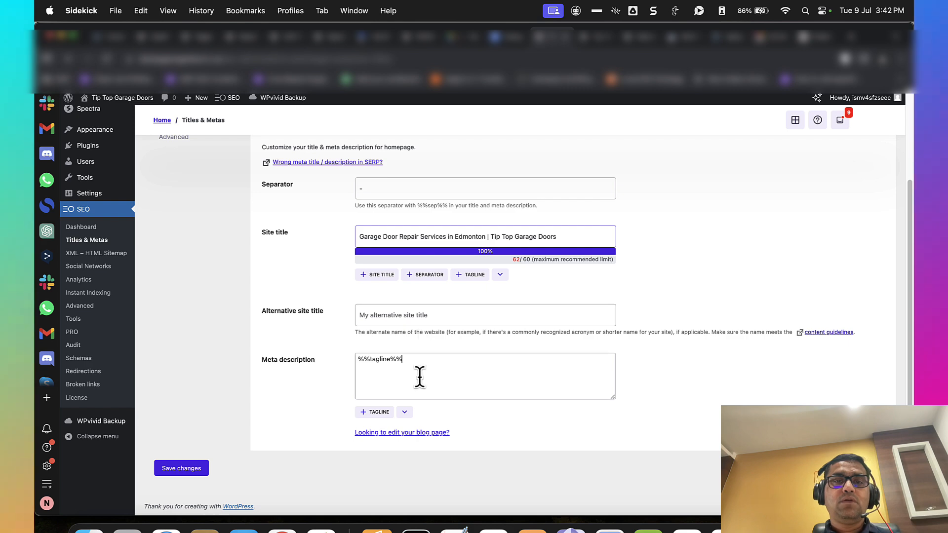
key(super+a)
key(BackSpace)
click(509, 40)
double_click(356, 404)
key(super+c)
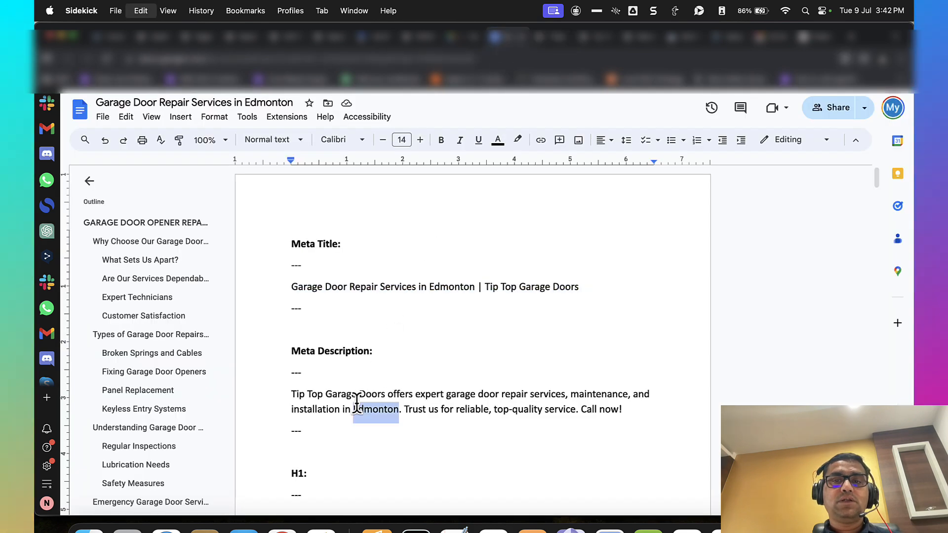
triple_click(357, 404)
key(super+c)
key(ctrl+Tab)
key(super+v)
key(super+a)
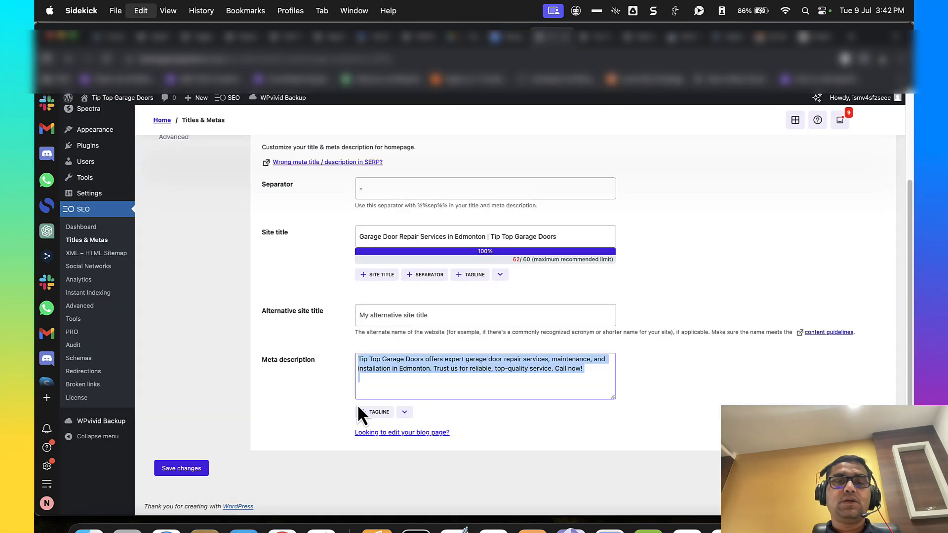
key(super+v)
click(182, 469)
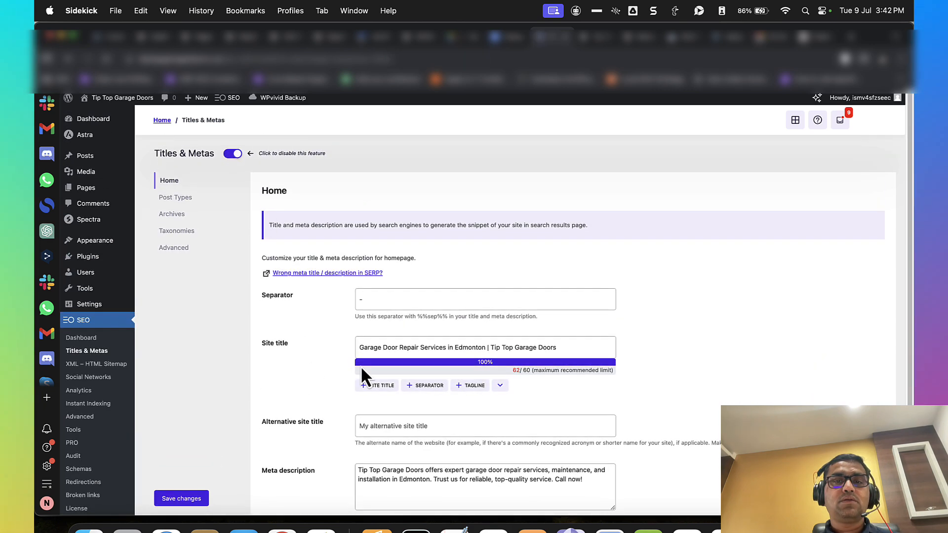
Step: Review the Post Types title and meta templates and enable displaying the post thumbnail in Google Custom Search results for Posts
click(213, 198)
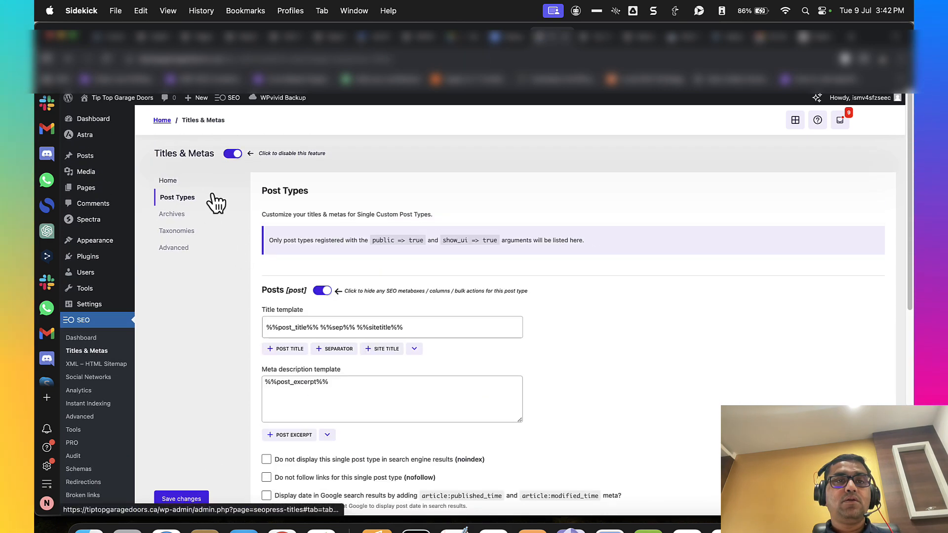
scroll(247, 237, down, 4)
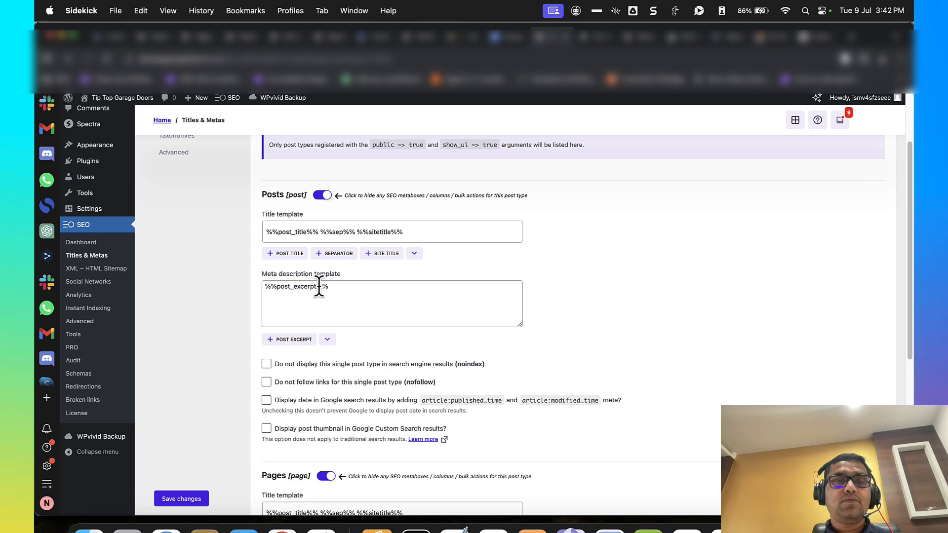
drag(320, 232, 433, 241)
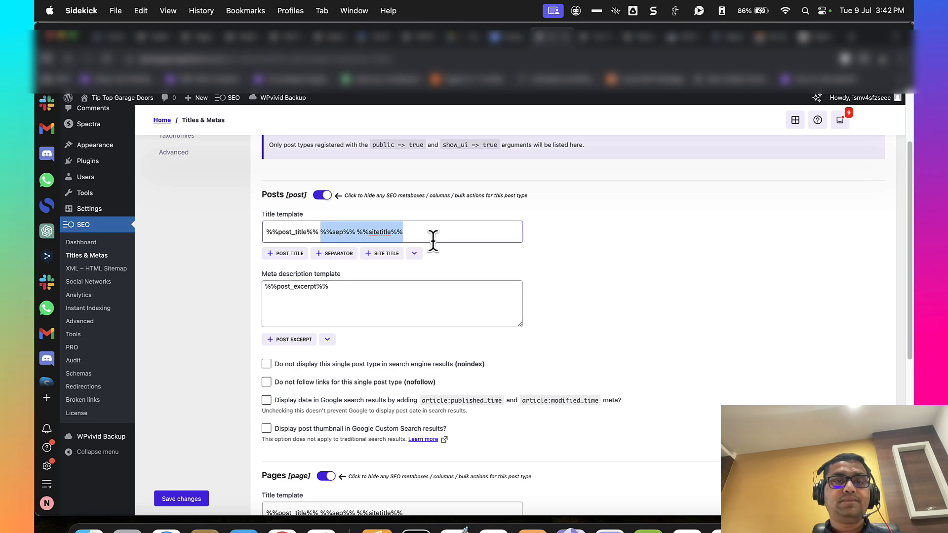
scroll(337, 232, up, 4)
scroll(337, 232, down, 10)
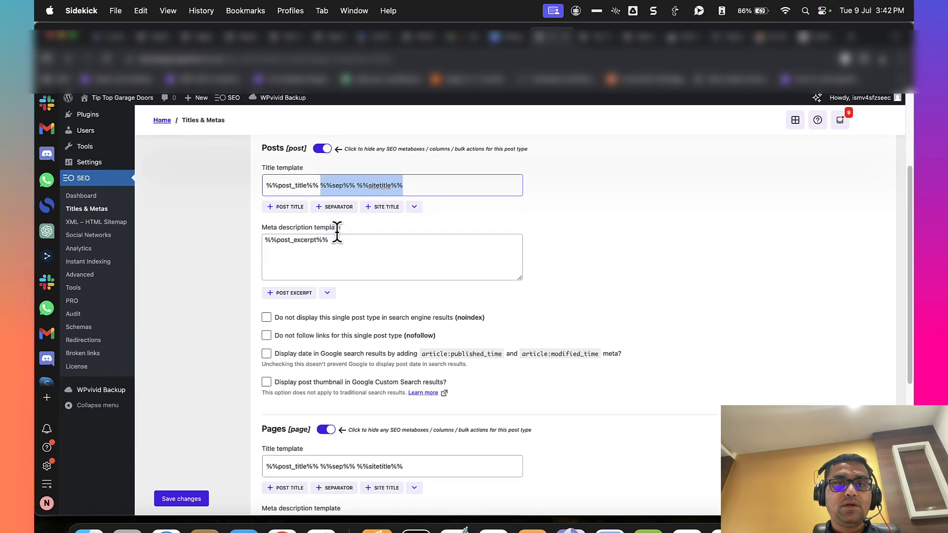
scroll(337, 236, down, 1)
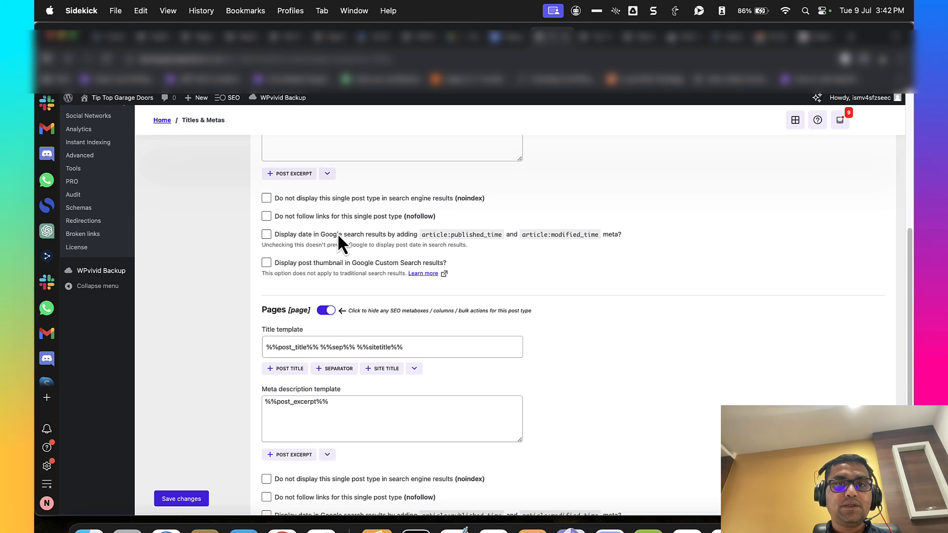
scroll(308, 228, down, 5)
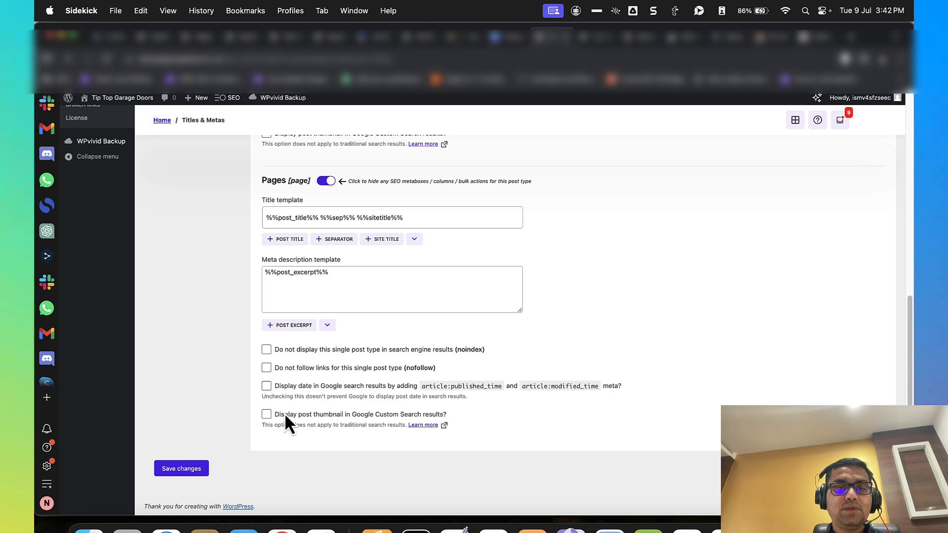
scroll(286, 416, up, 10)
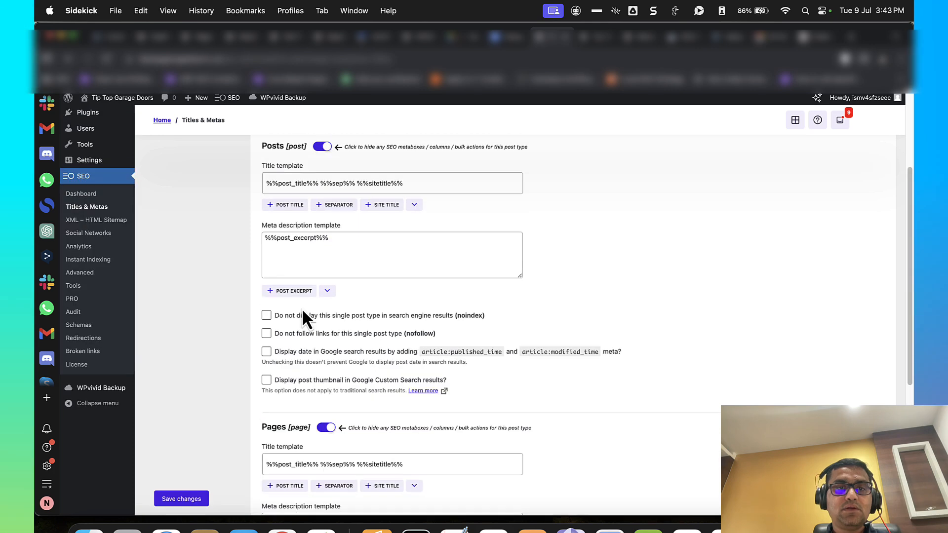
click(307, 381)
scroll(266, 425, up, 3)
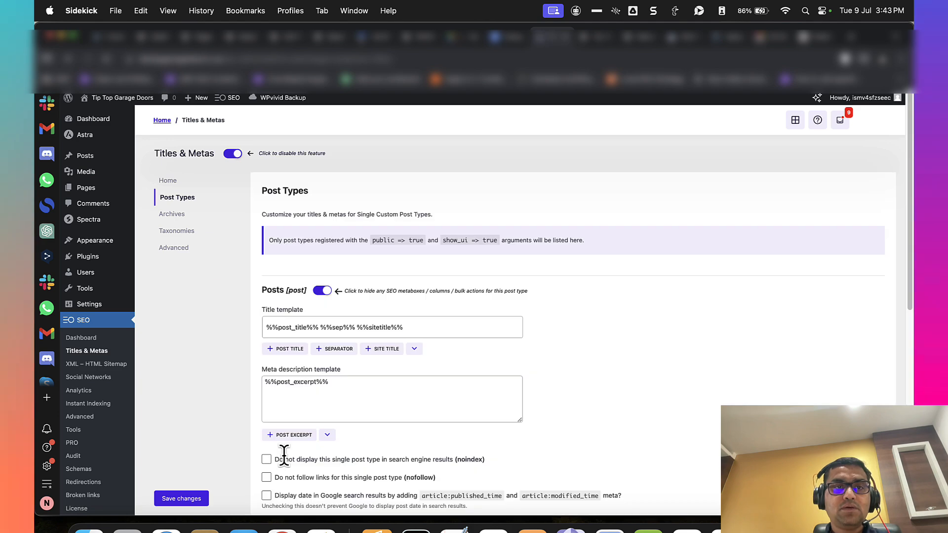
Step: Disable the author archives and the date archives in the Archives settings, and review the search and 404 archive options
click(210, 218)
scroll(281, 345, down, 3)
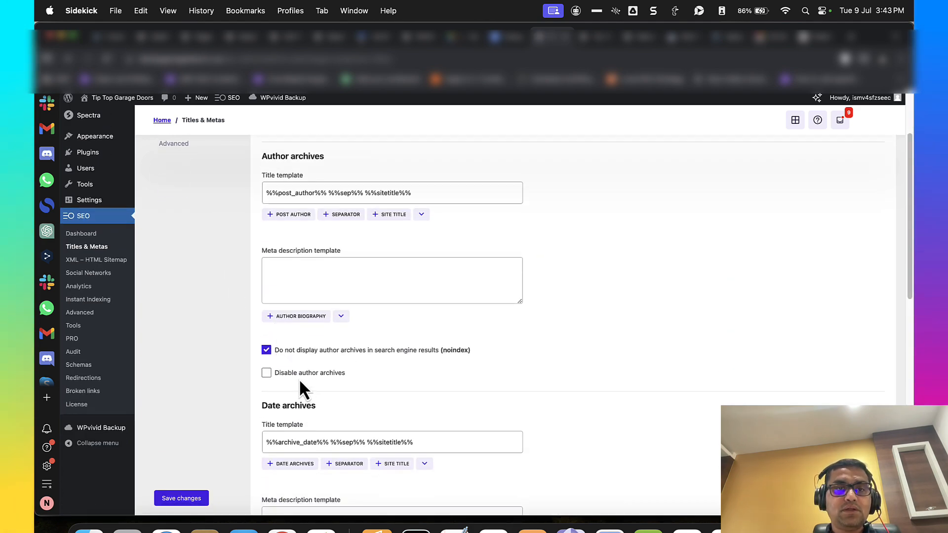
click(300, 378)
scroll(300, 378, down, 8)
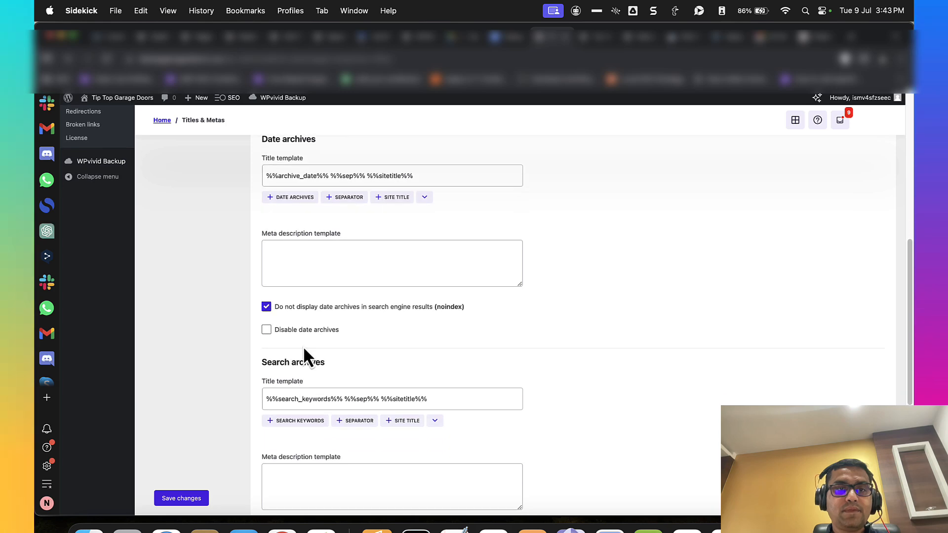
click(305, 330)
scroll(308, 336, down, 8)
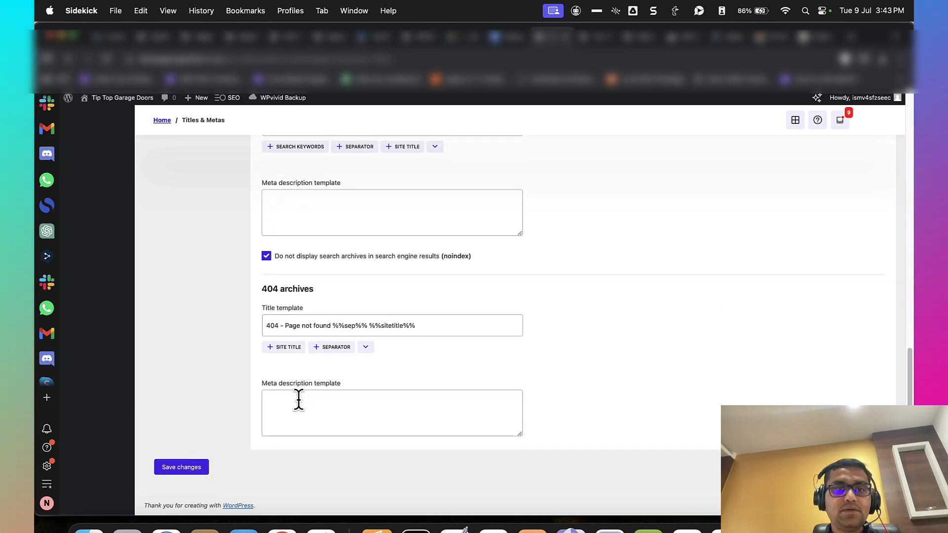
scroll(327, 322, up, 18)
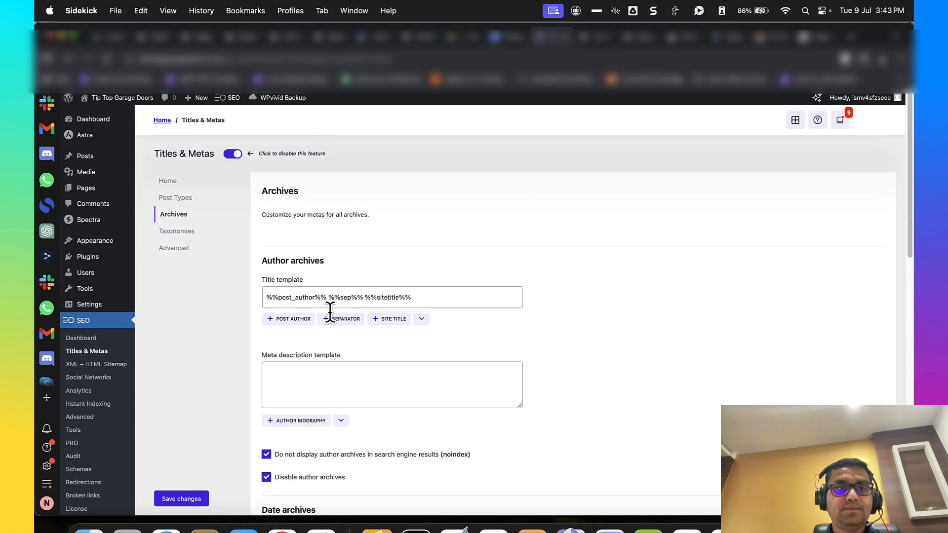
Step: Set both the Categories and Tags taxonomy archives to noindex and recheck the Taxonomies settings
click(178, 232)
scroll(316, 306, down, 6)
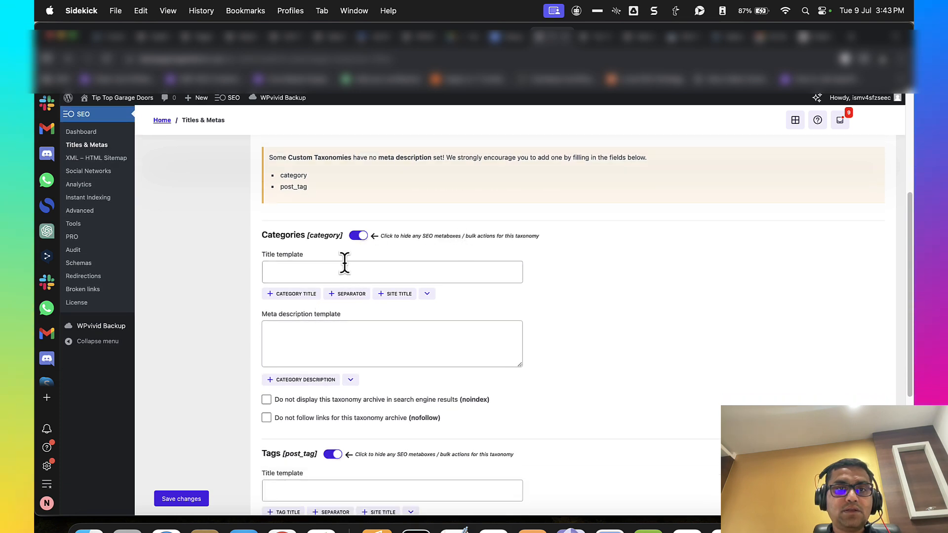
scroll(344, 262, down, 4)
scroll(324, 329, up, 2)
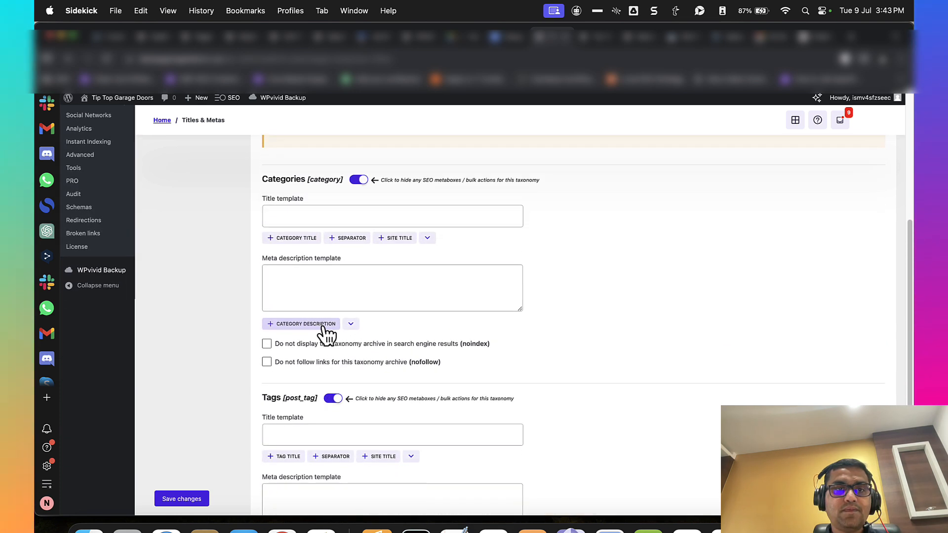
click(309, 344)
scroll(306, 356, down, 2)
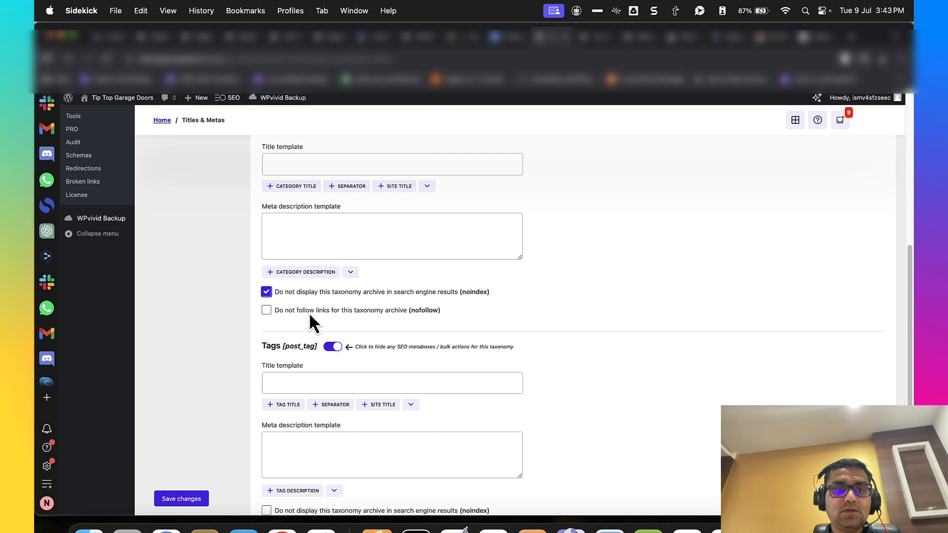
scroll(301, 346, down, 5)
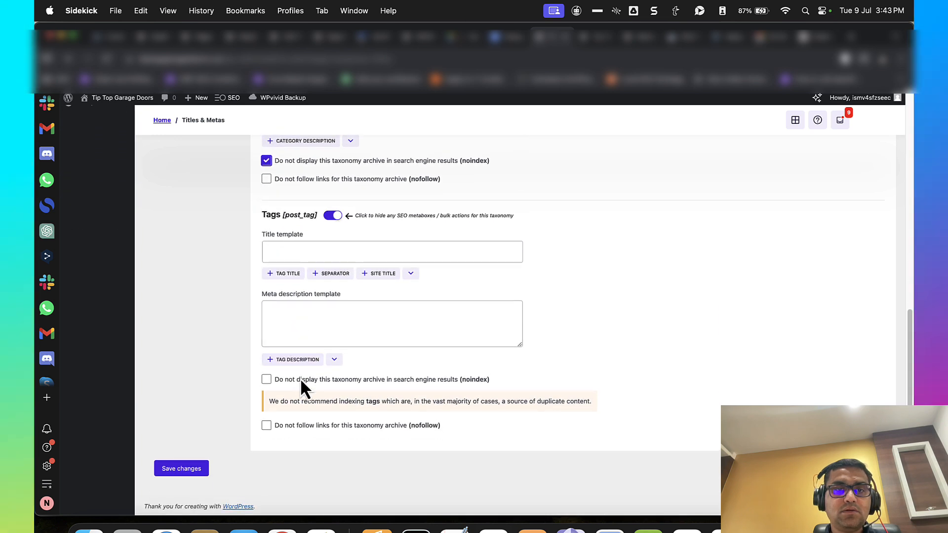
click(309, 381)
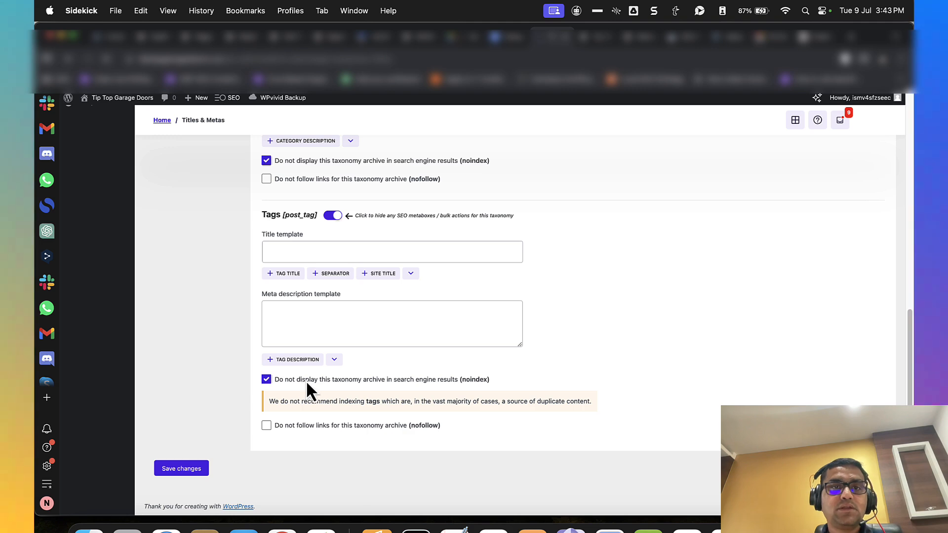
scroll(306, 381, up, 10)
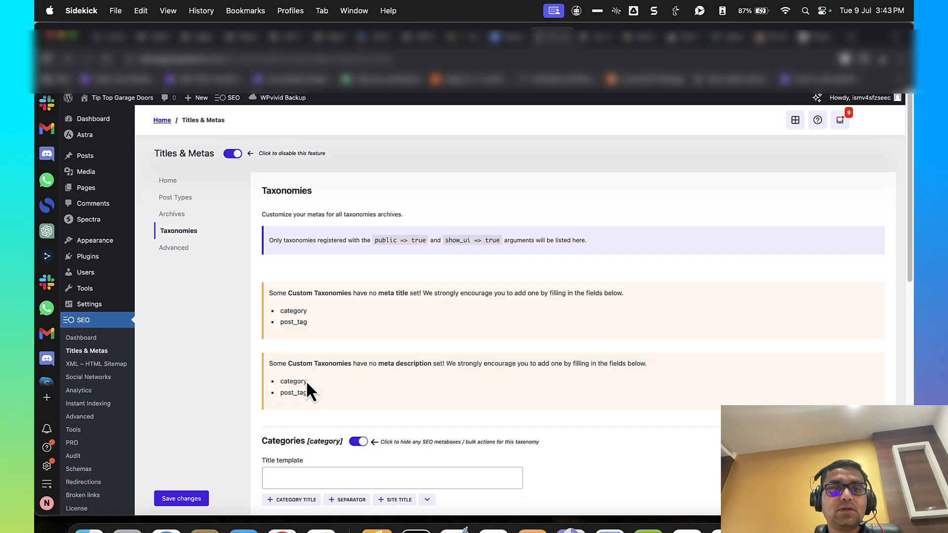
scroll(308, 384, down, 3)
scroll(310, 387, down, 5)
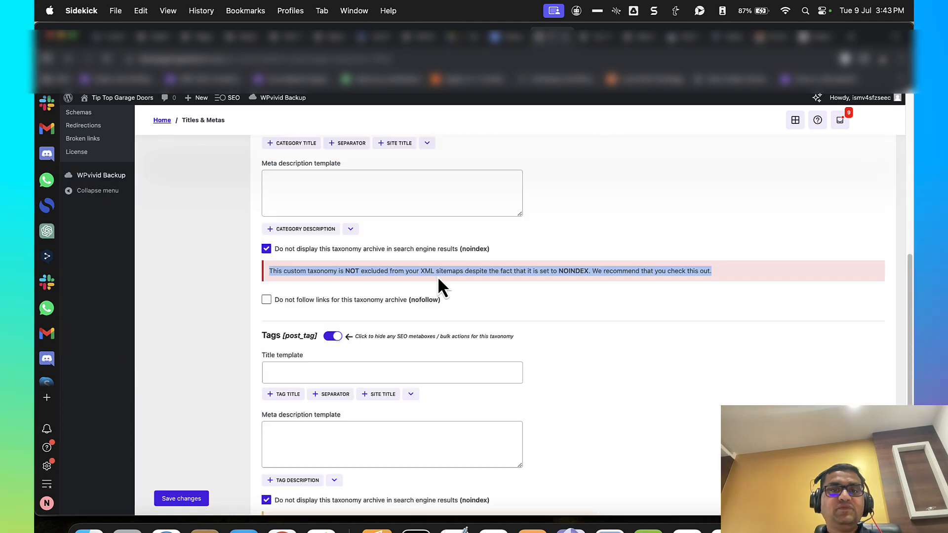
Step: Review the site-wide Advanced robots options in Titles & Metas and save the changes
scroll(443, 288, up, 7)
click(174, 251)
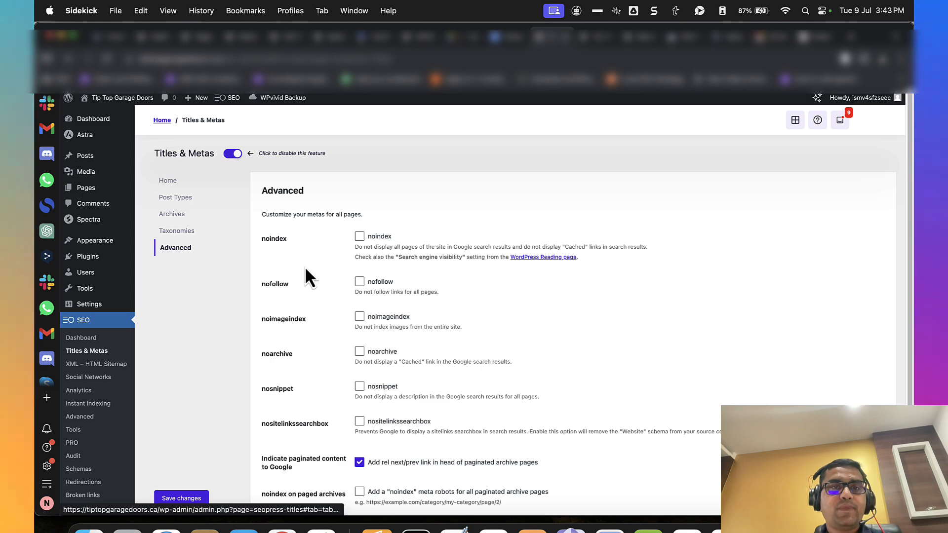
scroll(304, 266, down, 2)
scroll(329, 268, down, 3)
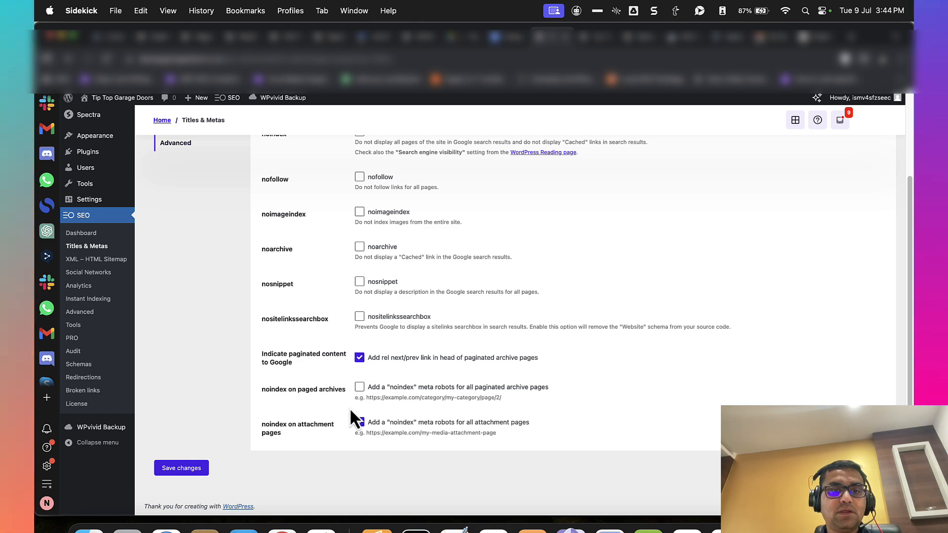
click(180, 478)
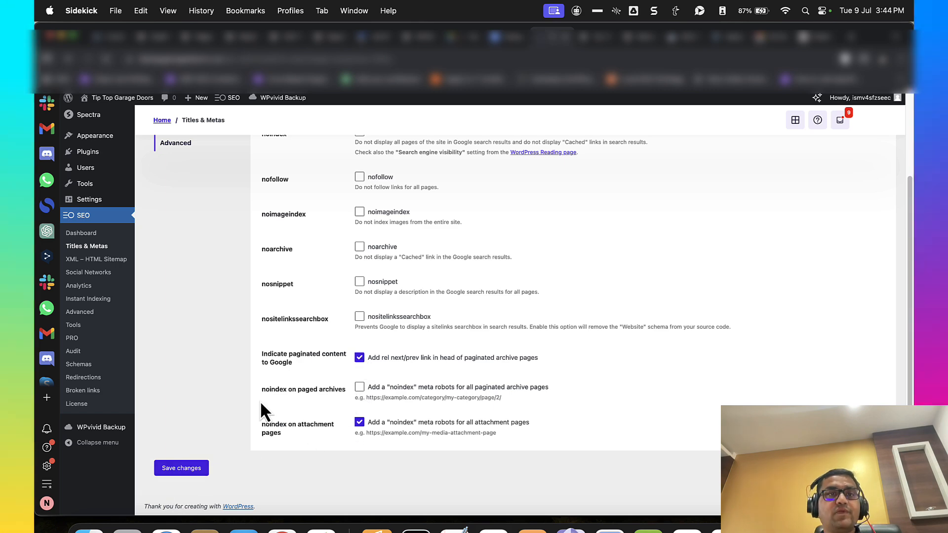
Step: Recheck the Advanced metas options and open the XML – HTML Sitemap settings
scroll(237, 321, up, 2)
scroll(203, 257, up, 1)
click(193, 249)
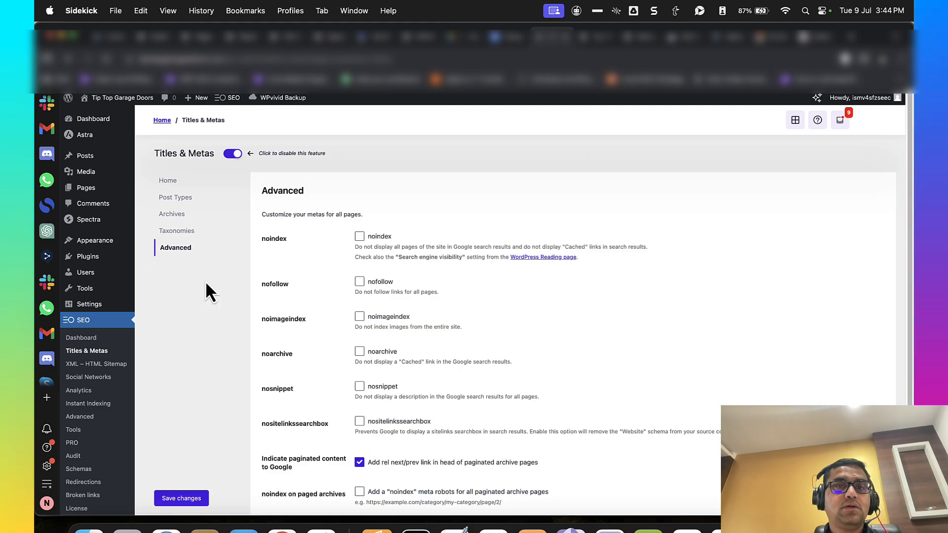
scroll(198, 306, down, 3)
click(121, 259)
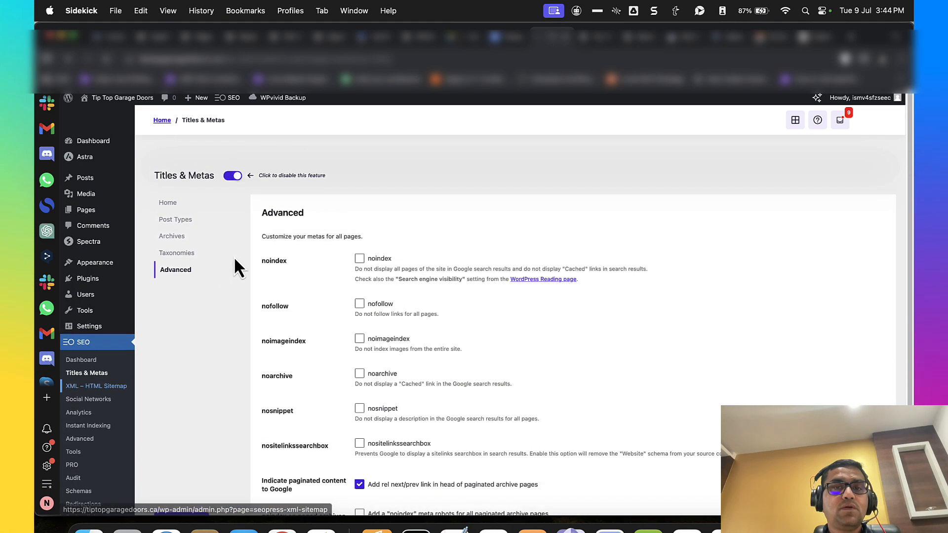
Step: Review the sitemap's General and Post Types settings and exclude the Categories and Tags taxonomies from the sitemap
scroll(303, 282, down, 3)
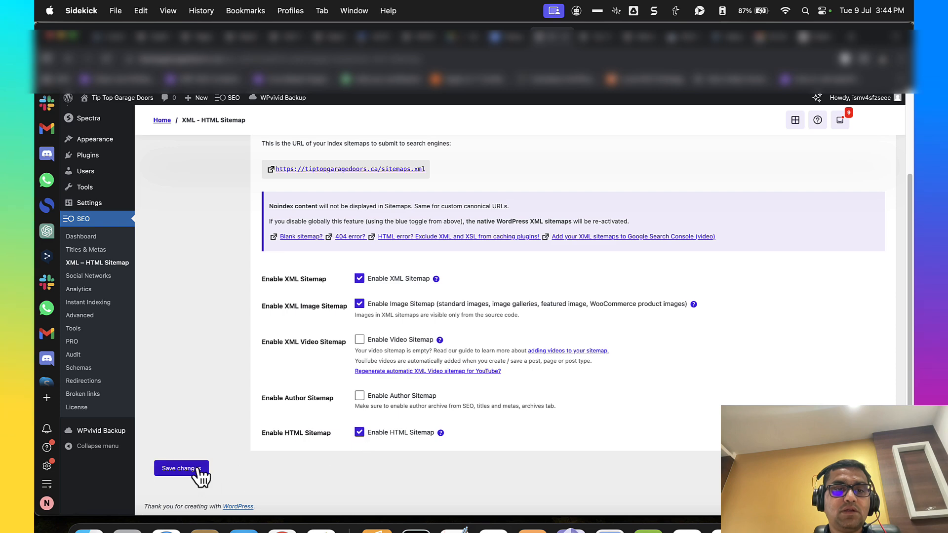
scroll(383, 425, up, 5)
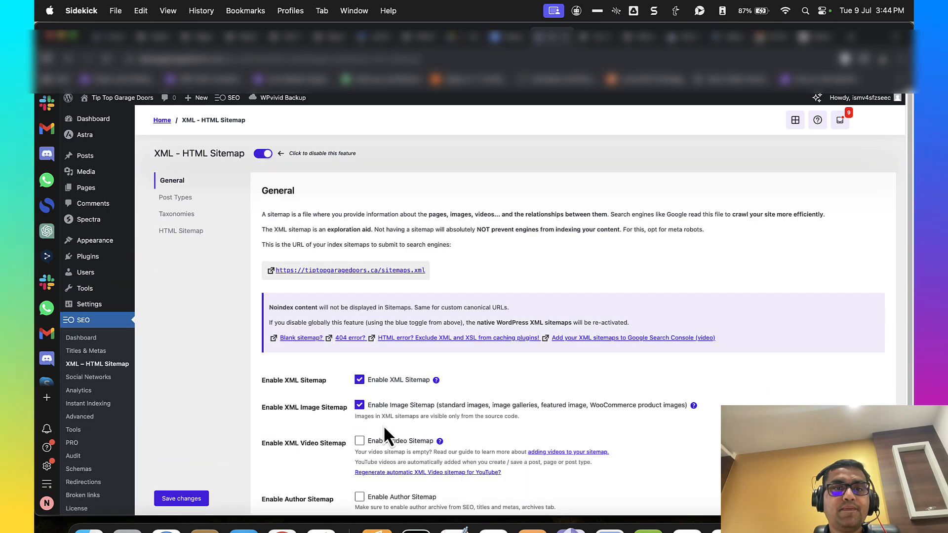
click(177, 197)
scroll(284, 284, down, 2)
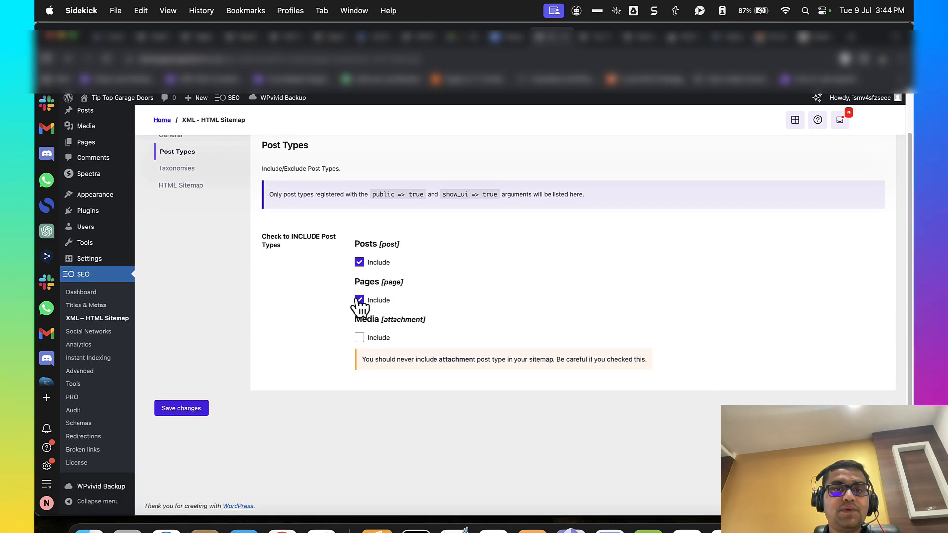
scroll(360, 277, up, 2)
click(198, 216)
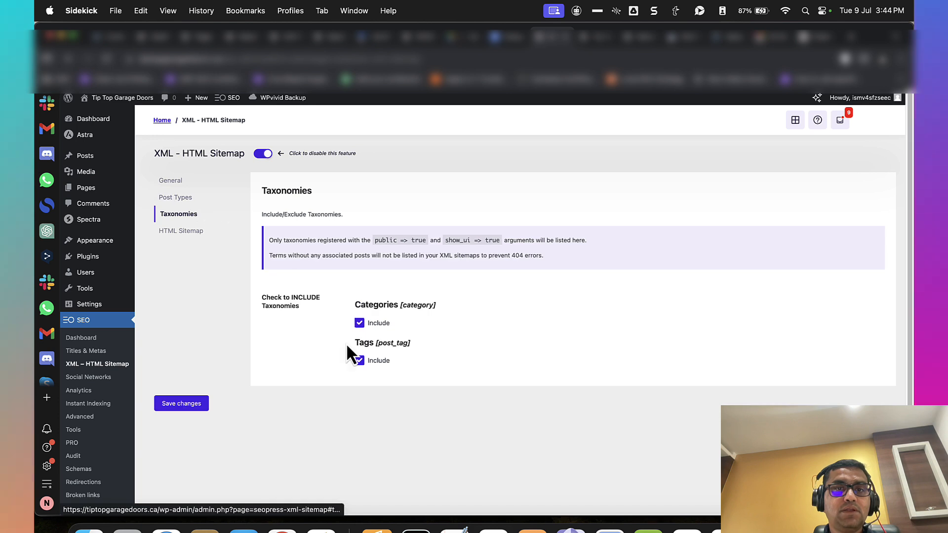
click(364, 361)
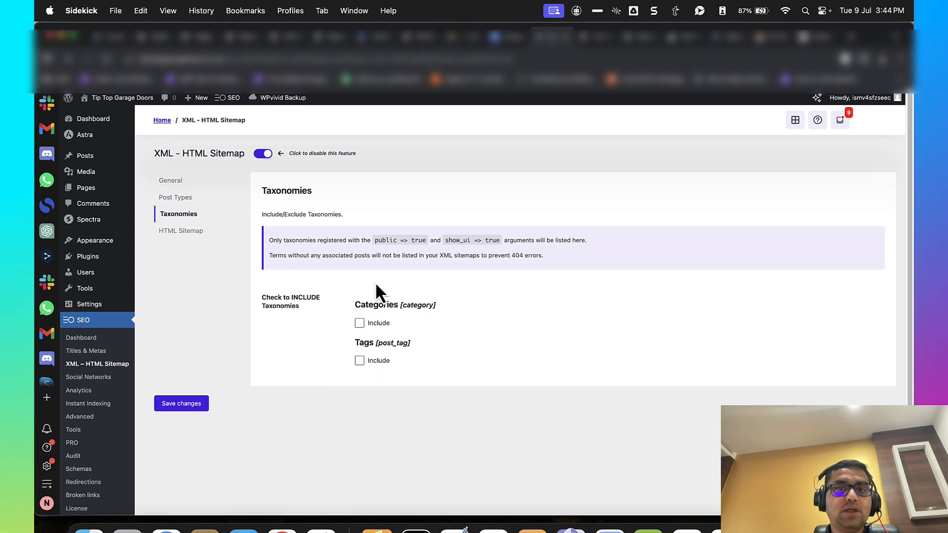
Step: Examine the HTML Sitemap options and shortcode instructions, and check the site's list of pages
click(200, 241)
scroll(291, 312, down, 8)
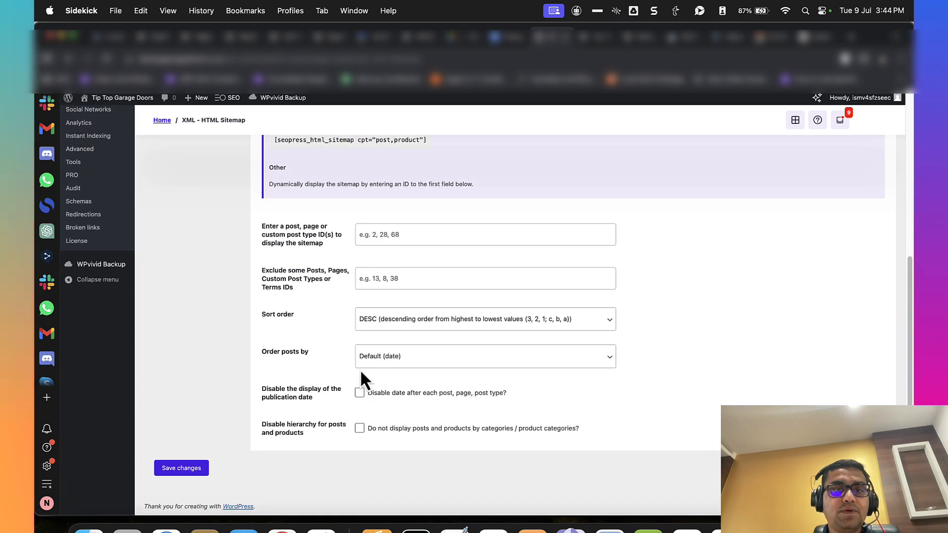
scroll(360, 370, up, 5)
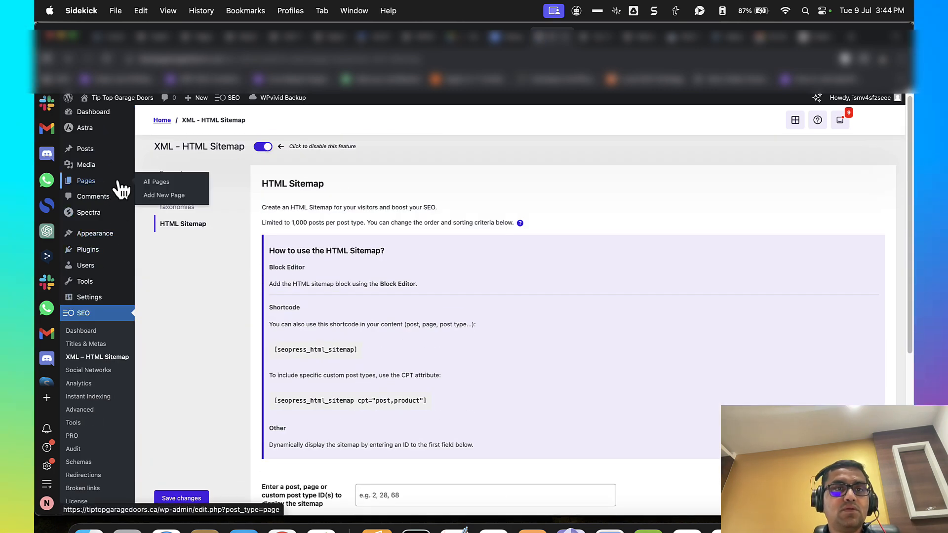
click(557, 31)
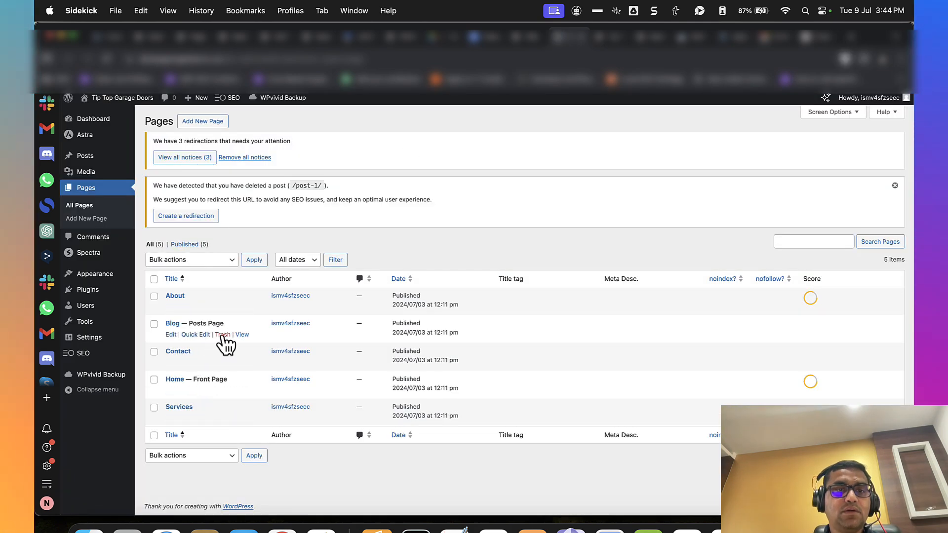
click(205, 124)
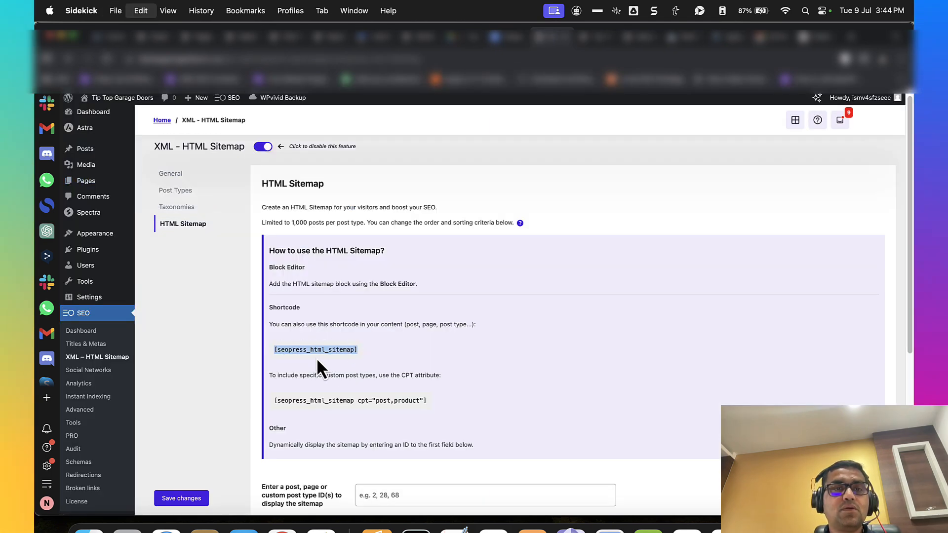
scroll(317, 363, down, 3)
scroll(320, 366, up, 3)
mouse_move(104, 192)
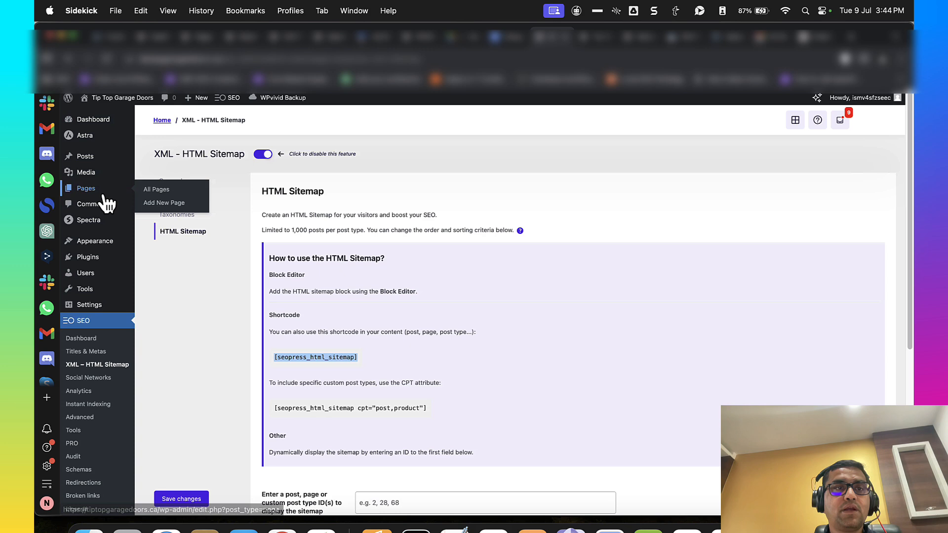
click(154, 193)
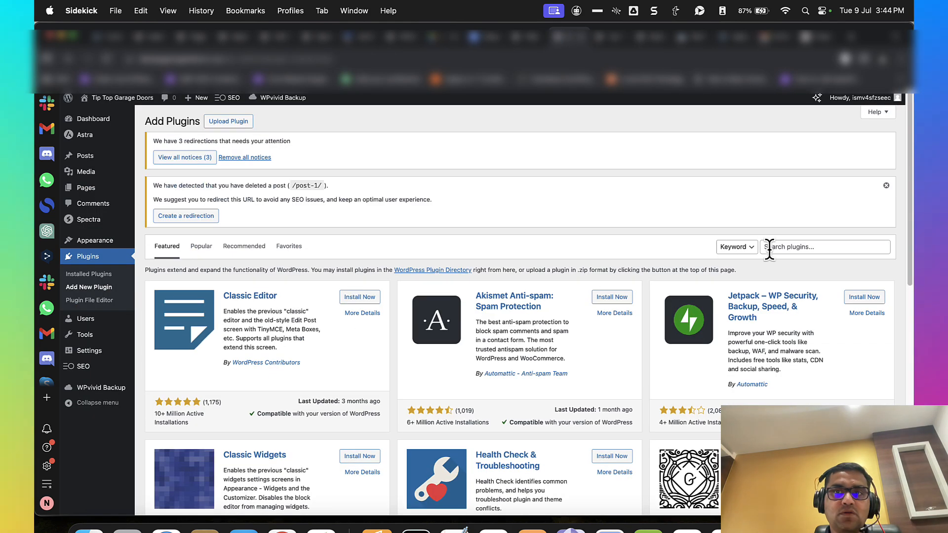
Step: Find the Duplicate Page plugin by searching for "Duplicate page", install it and activate it
click(786, 247)
text(Du)
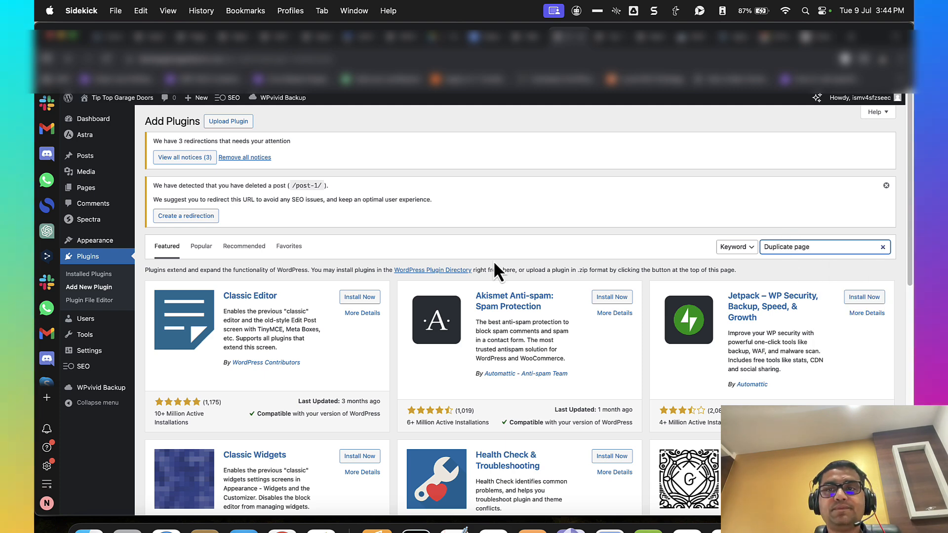
text(plicate page)
click(612, 300)
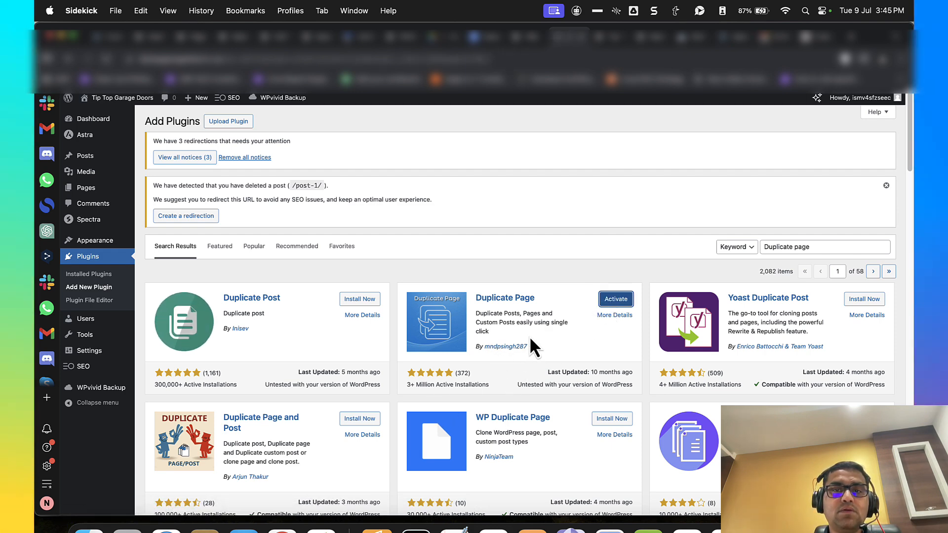
Step: Start the SEOPress PRO update and duplicate the About page from the list of pages
scroll(286, 345, down, 3)
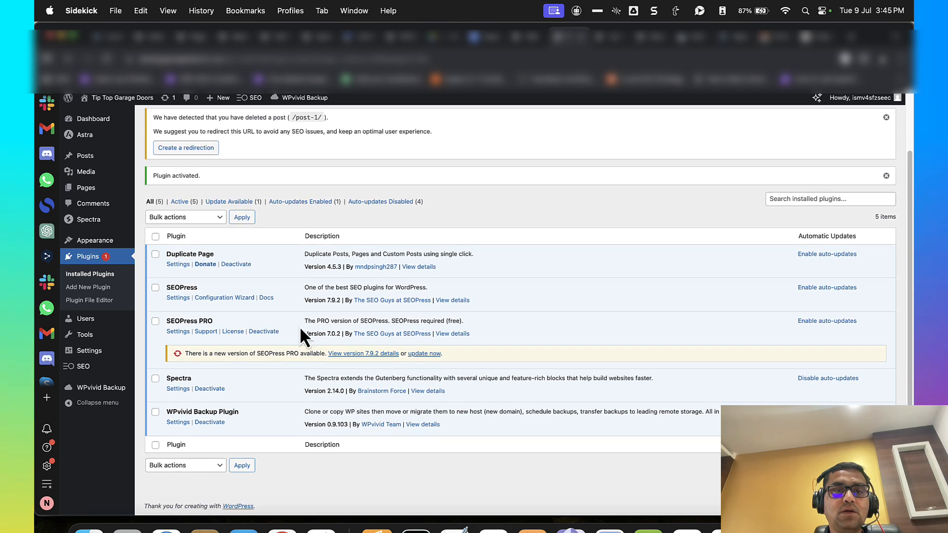
click(426, 355)
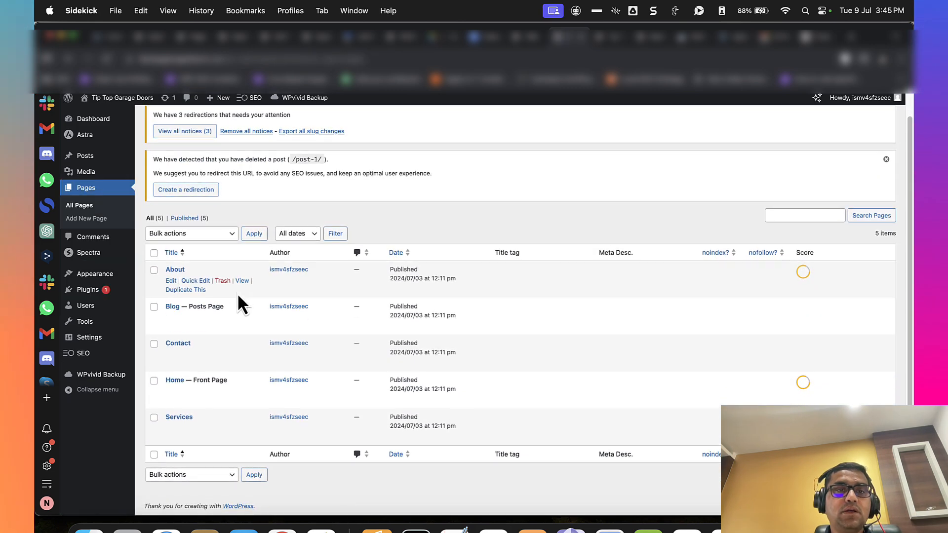
click(185, 291)
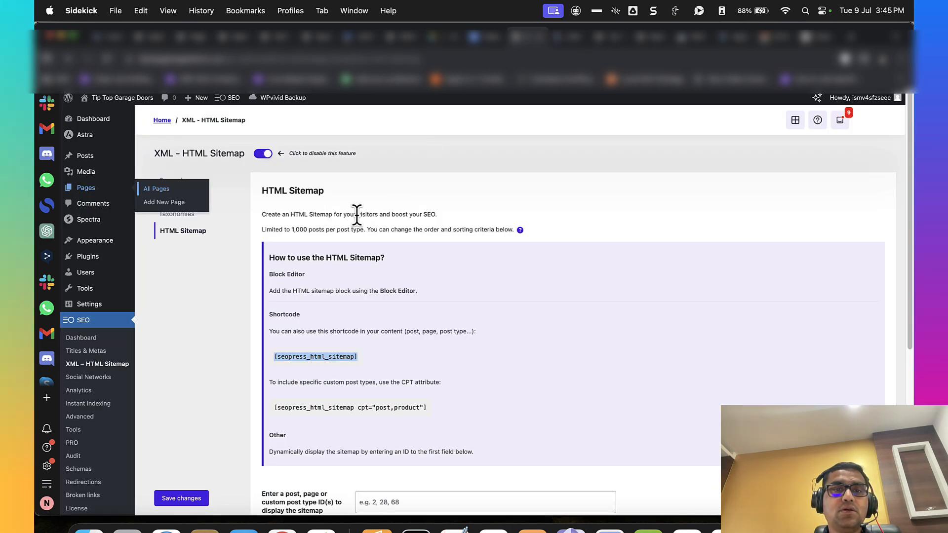
Step: Copy the [seopress_html_sitemap] shortcode from the HTML Sitemap settings and return to the duplicated About page for editing
triple_click(310, 359)
key(super+c)
key(ctrl+Tab)
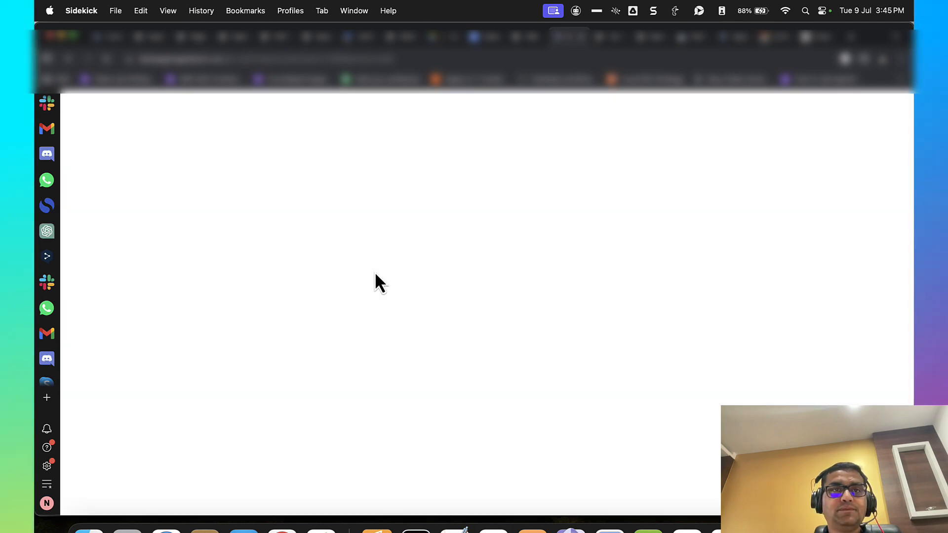
Step: Change the hero heading to "SITEMAP" and its subheading to "Tip Top Garage Website Sitemap"
triple_click(399, 185)
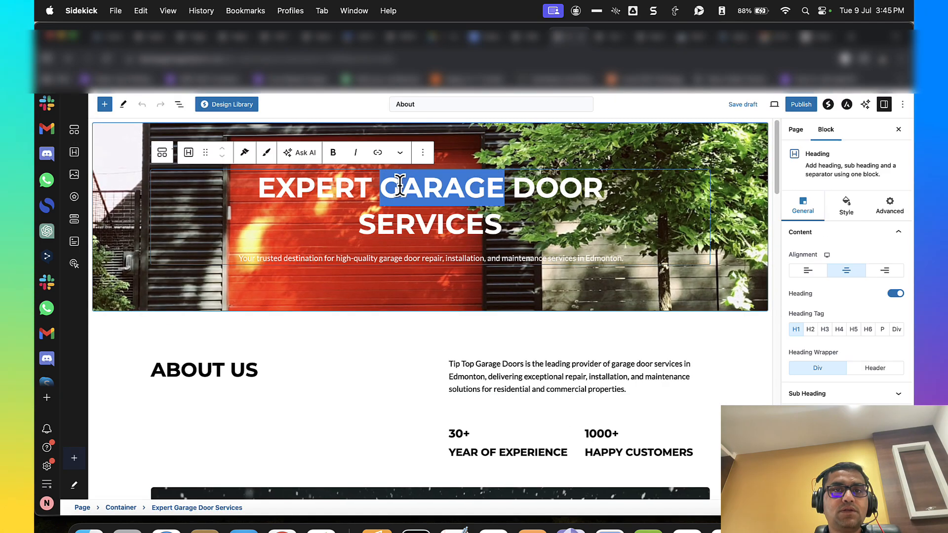
text(SITEMAP)
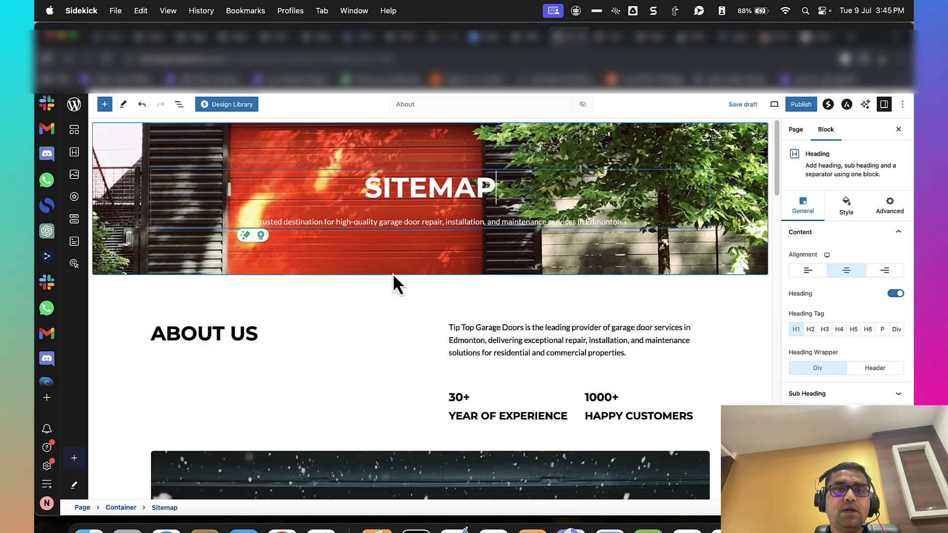
triple_click(428, 222)
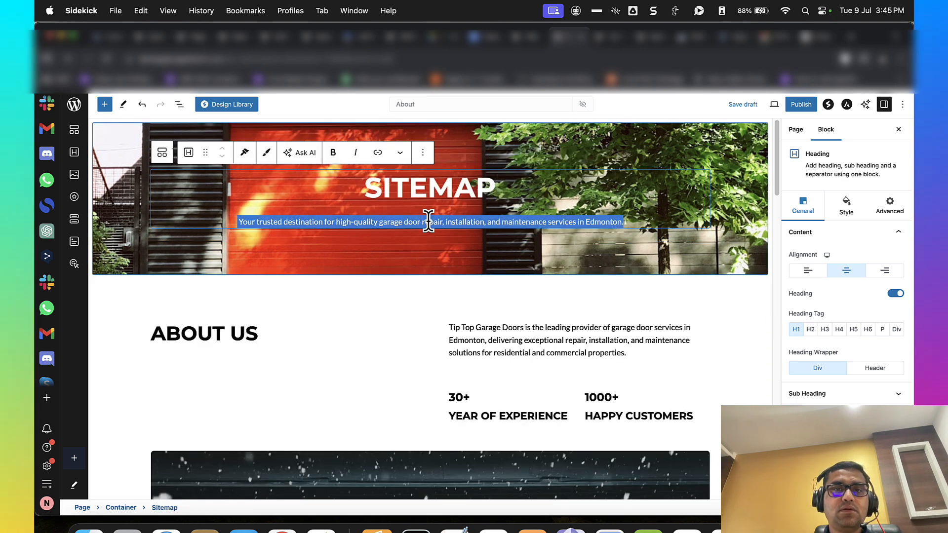
text(Tip Top Garage Website Sitemap)
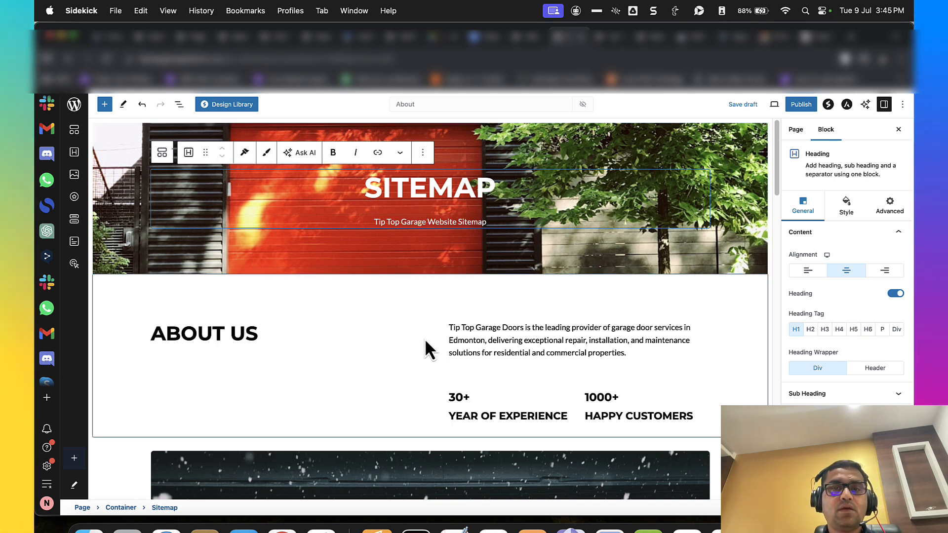
Step: Delete the About Us section and the remaining image container, keeping only the hero container and the Footer CTA
click(382, 332)
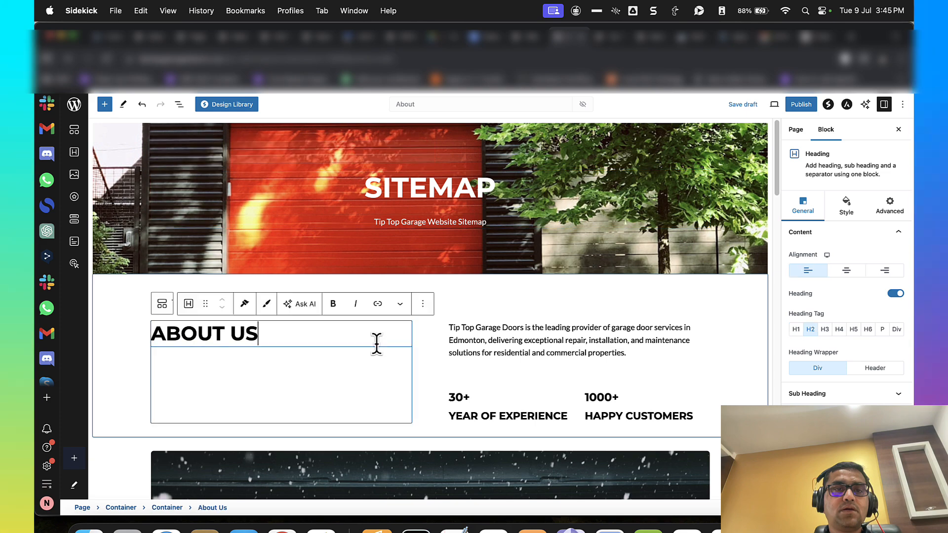
click(179, 105)
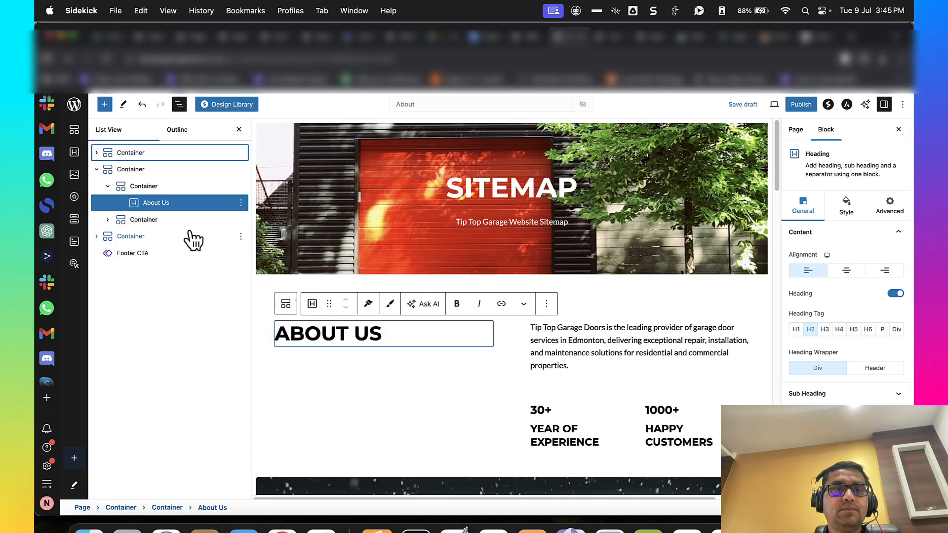
click(241, 203)
click(253, 394)
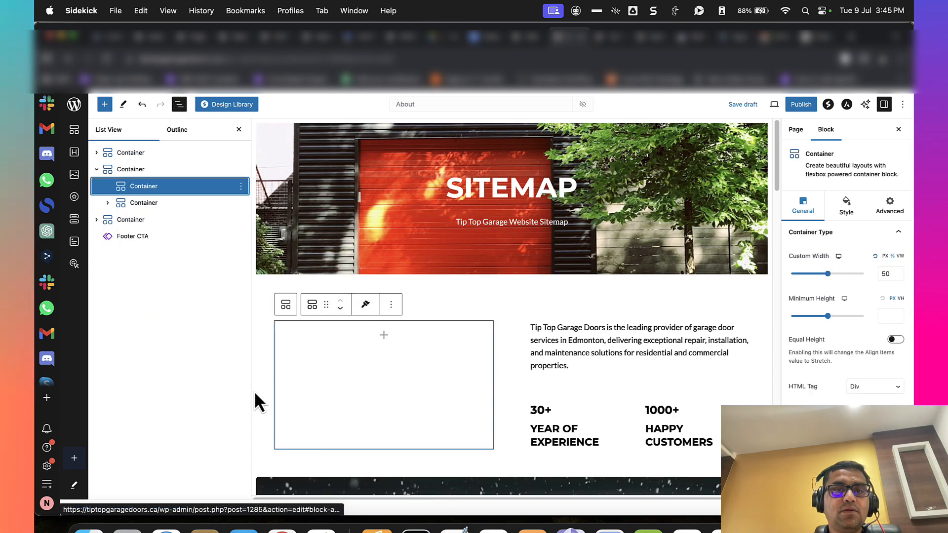
click(241, 186)
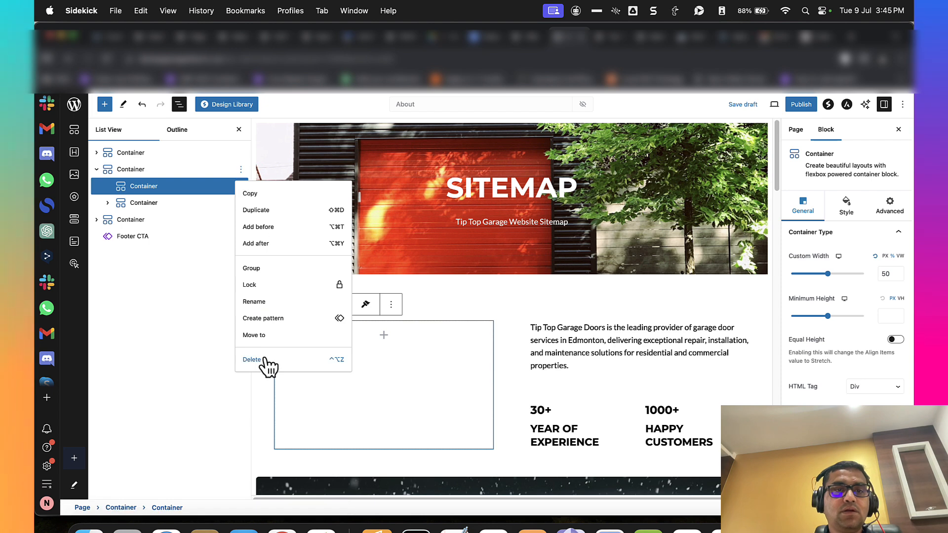
click(264, 364)
click(241, 169)
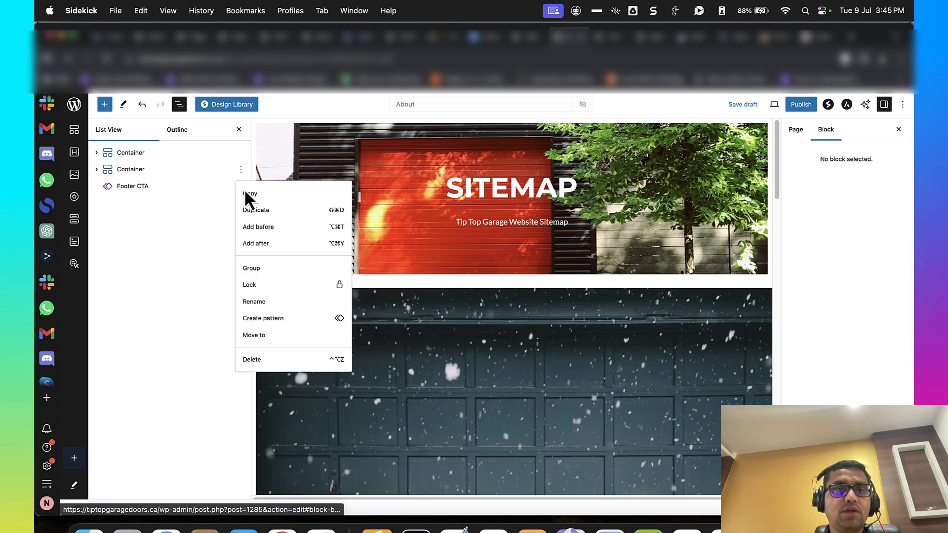
click(271, 367)
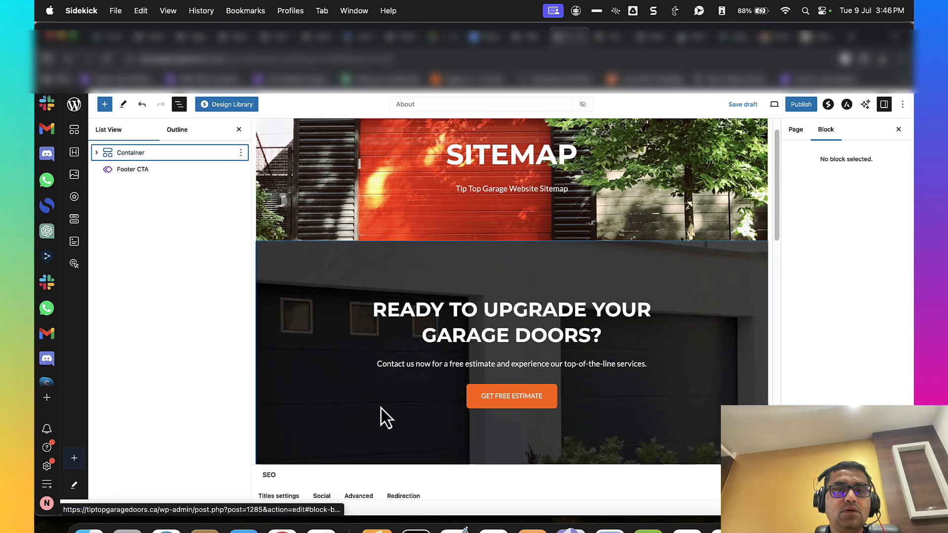
Step: Add a single-column Container block between the hero section and the Footer CTA, and look over its width settings
click(194, 153)
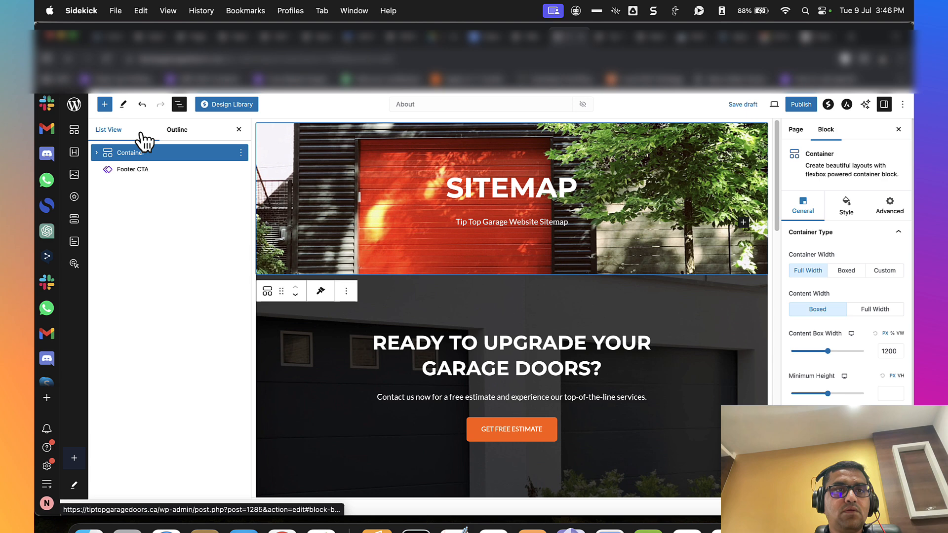
click(105, 104)
click(127, 215)
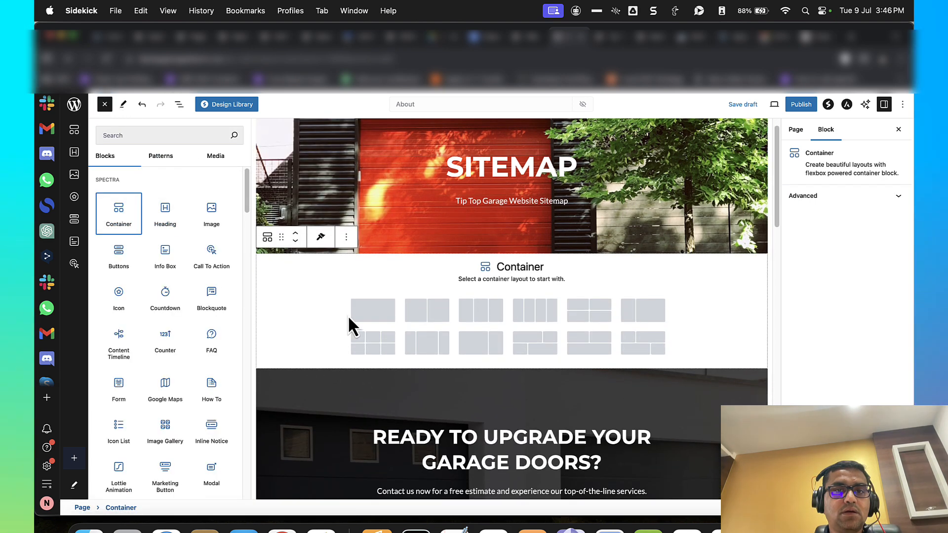
click(351, 321)
click(291, 321)
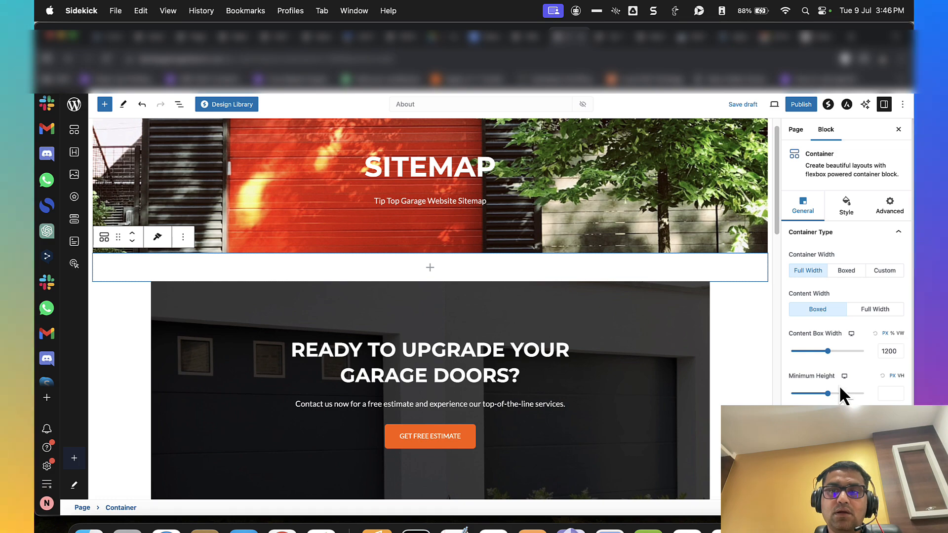
scroll(800, 362, down, 1)
scroll(800, 362, up, 1)
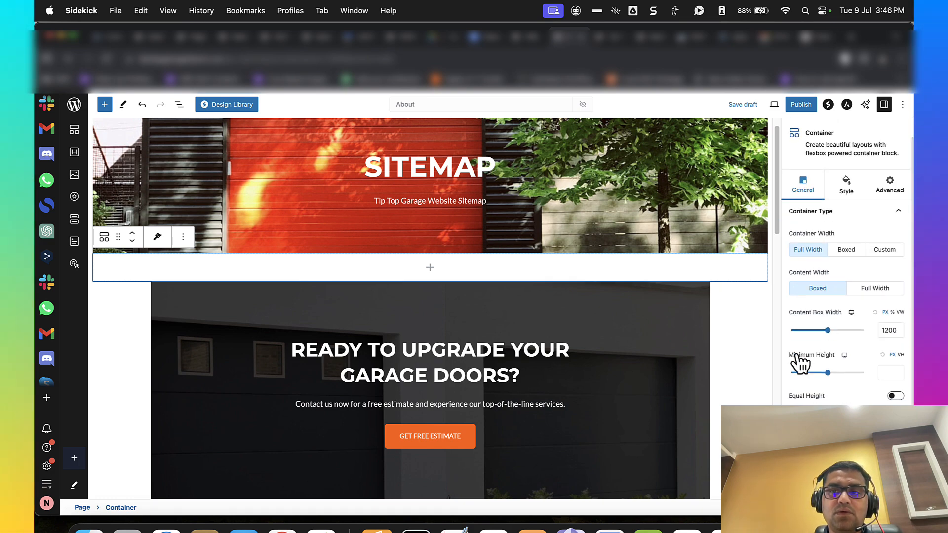
Step: Add a Shortcode block inside the empty container below the hero and fill it with [seopress_html_sitemap]
click(104, 104)
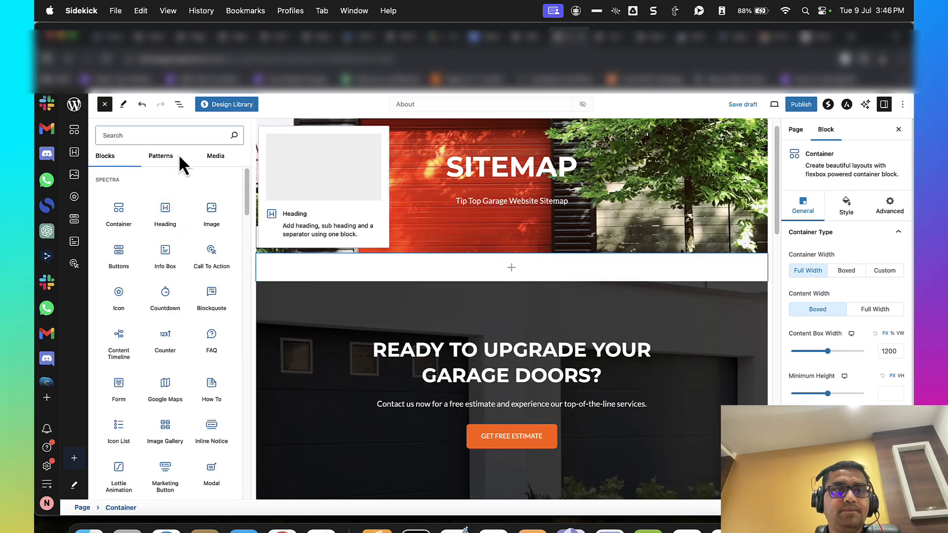
text(code)
drag(229, 192, 500, 261)
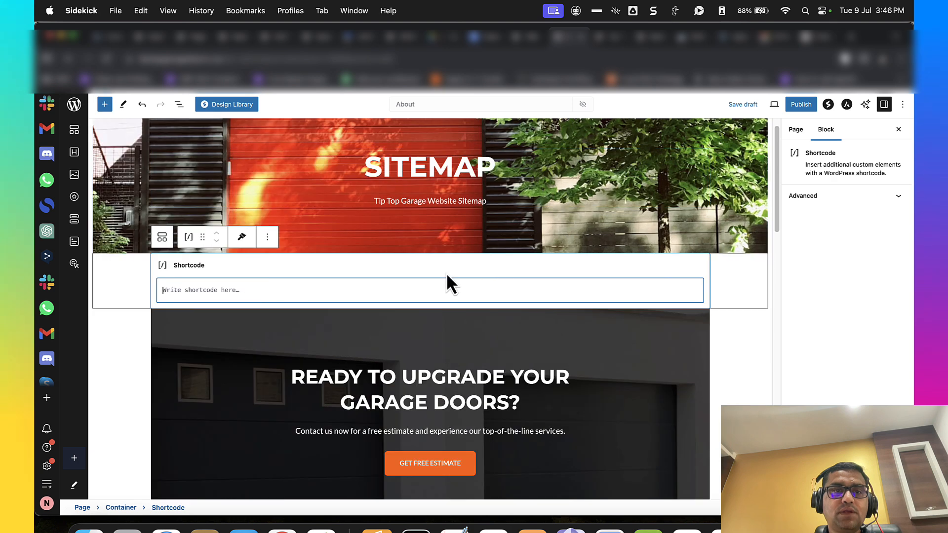
key(super+v)
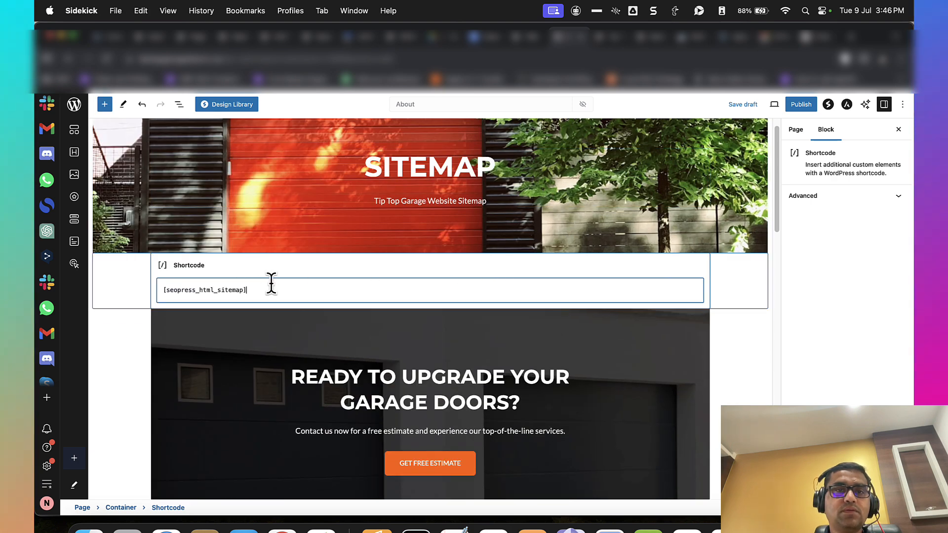
Step: Set the page's permalink to "sitemap" and publish the page
click(798, 107)
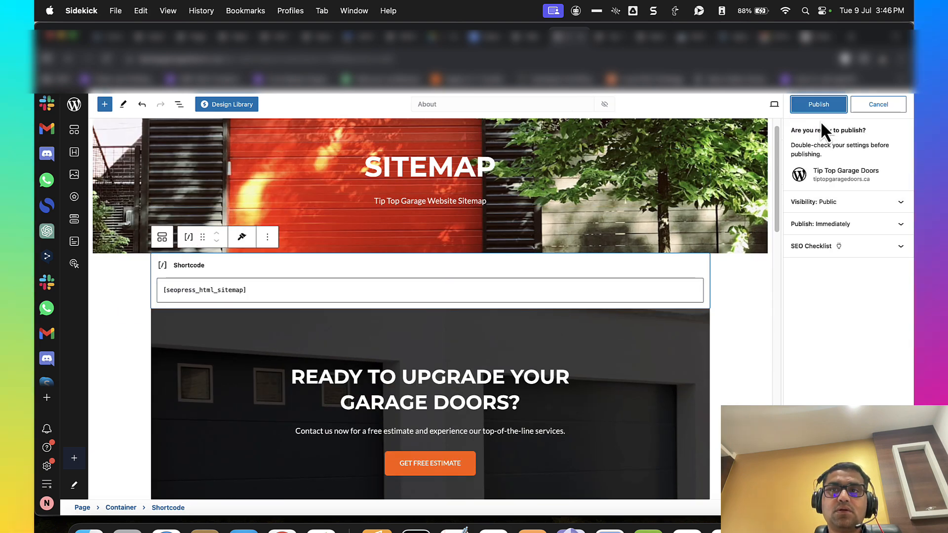
click(865, 107)
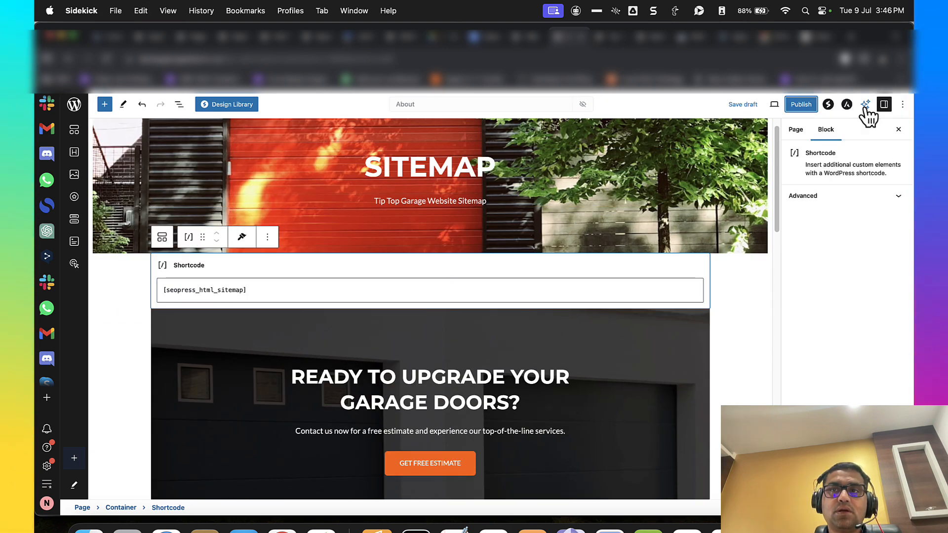
click(796, 130)
click(864, 212)
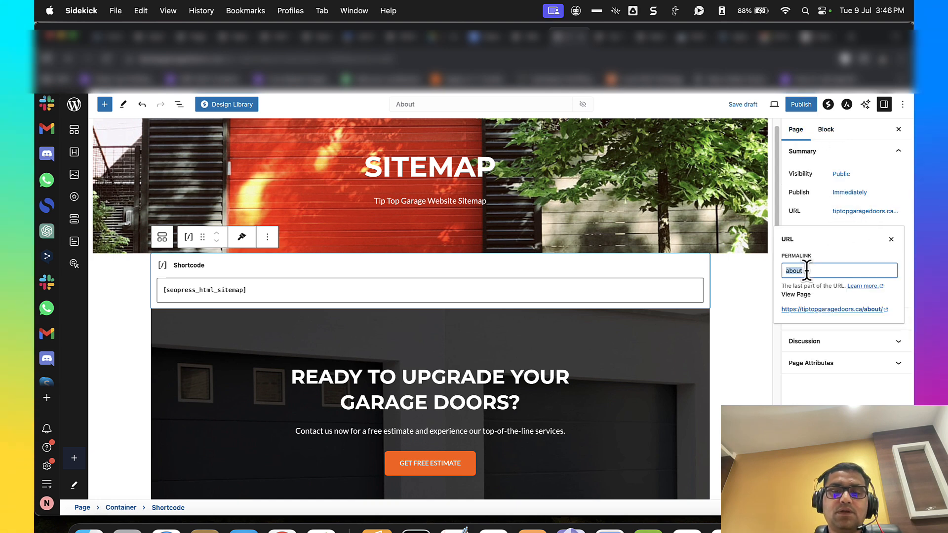
text(map)
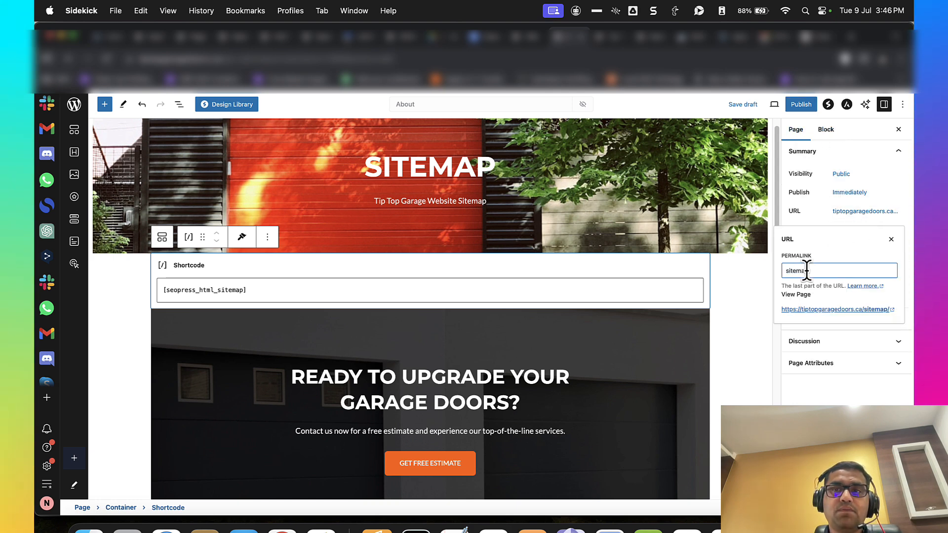
click(800, 107)
click(798, 111)
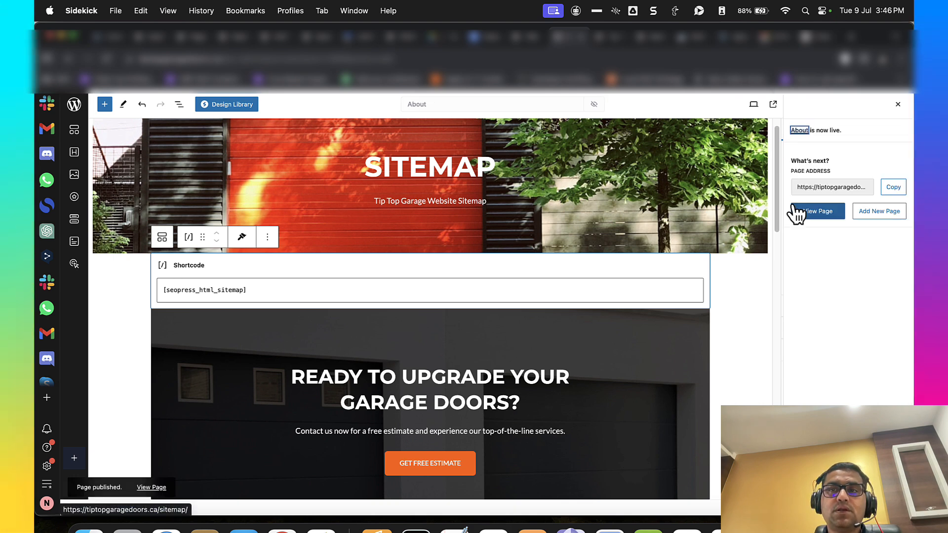
Step: View the published sitemap page, and return to the editor with its regular settings showing
click(585, 44)
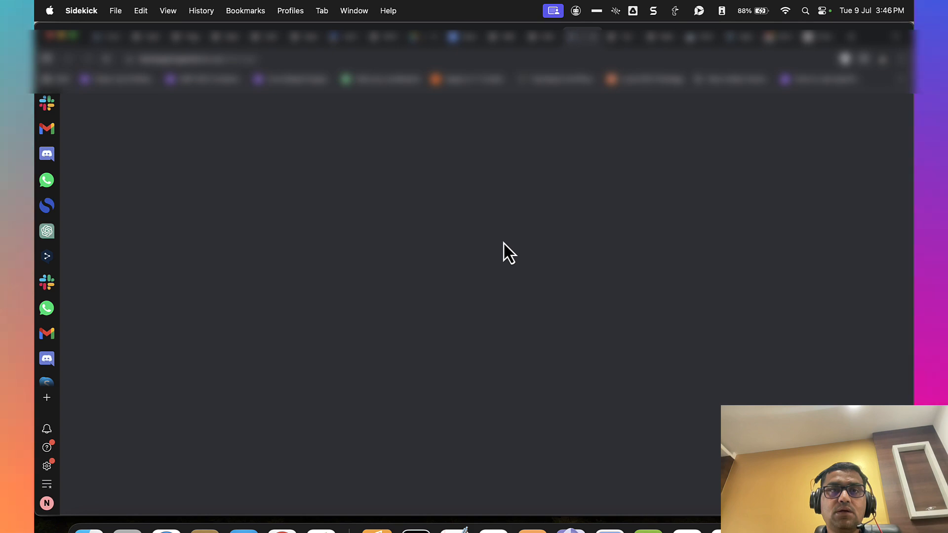
key(ctrl+shift+Tab)
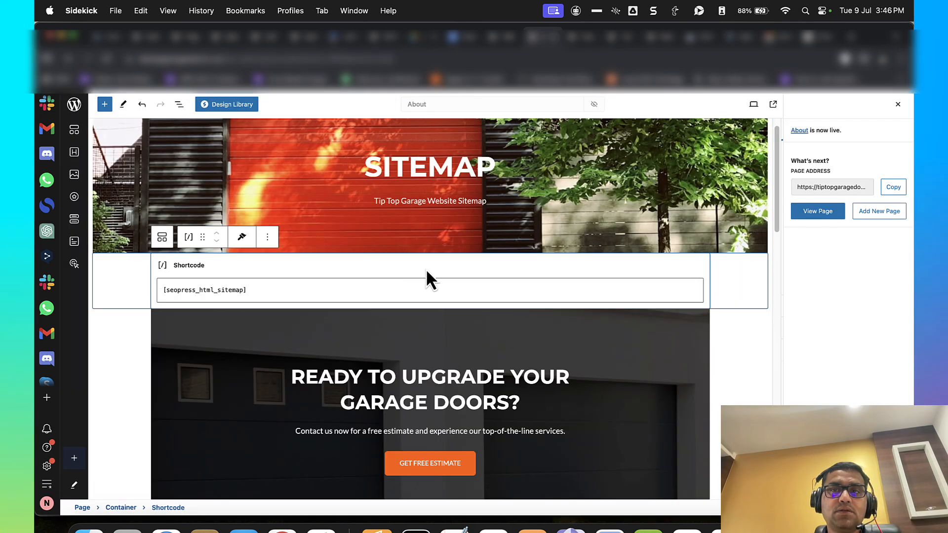
click(897, 104)
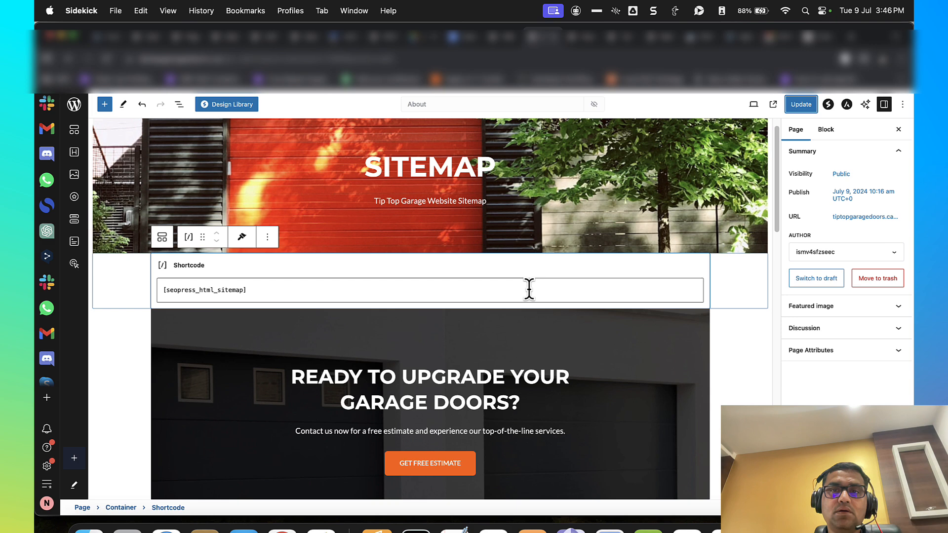
Step: Add spacing above and below the container that holds the sitemap shortcode
click(732, 282)
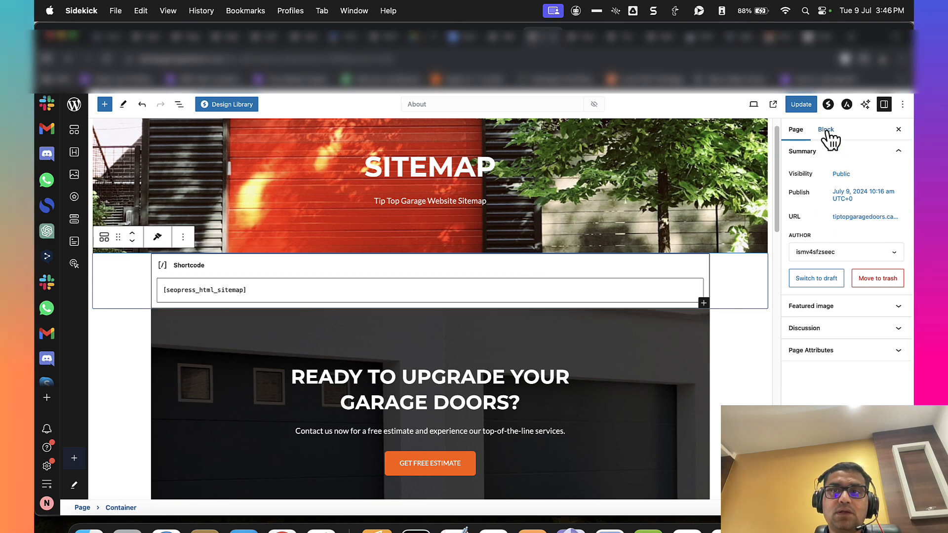
click(827, 130)
click(890, 205)
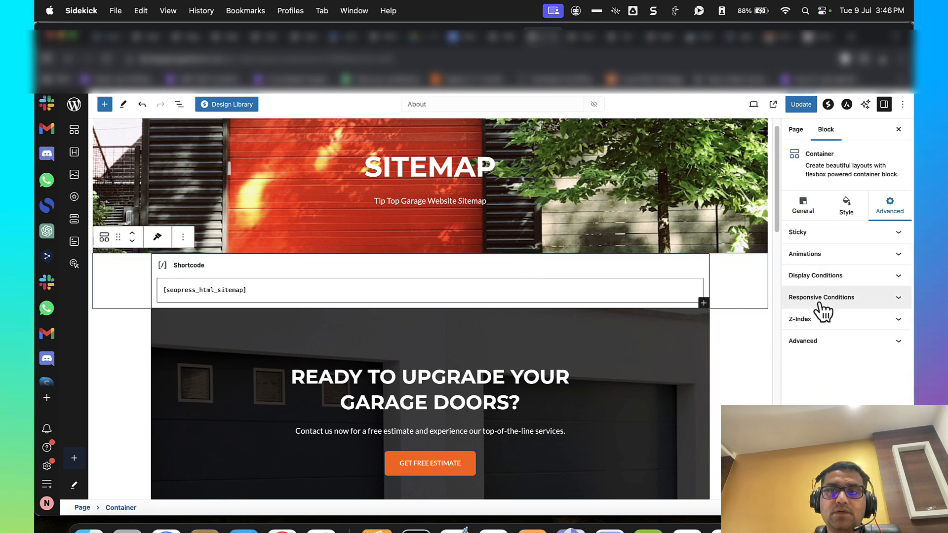
click(826, 346)
click(829, 345)
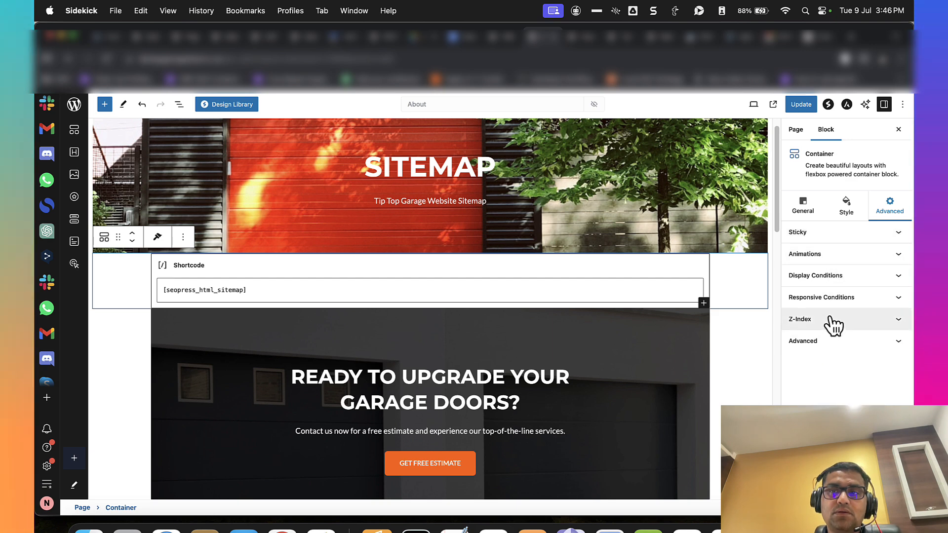
click(837, 274)
click(837, 275)
click(841, 257)
click(842, 258)
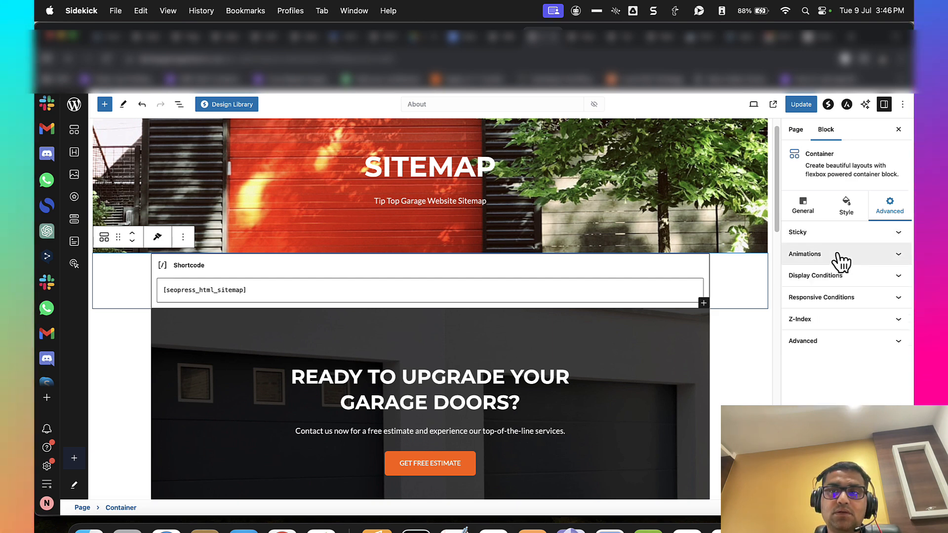
click(846, 207)
click(816, 369)
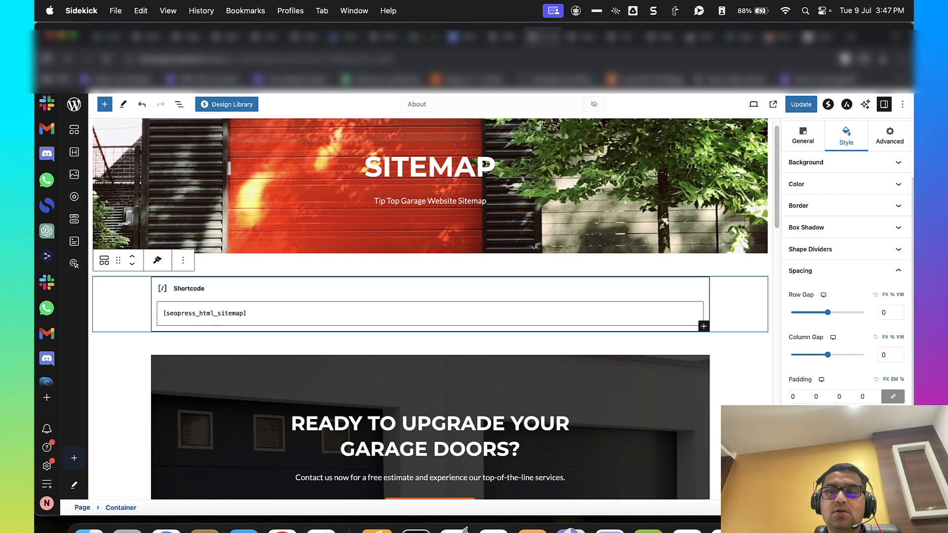
Step: Update the page and review the live sitemap's list of pages and posts
click(774, 105)
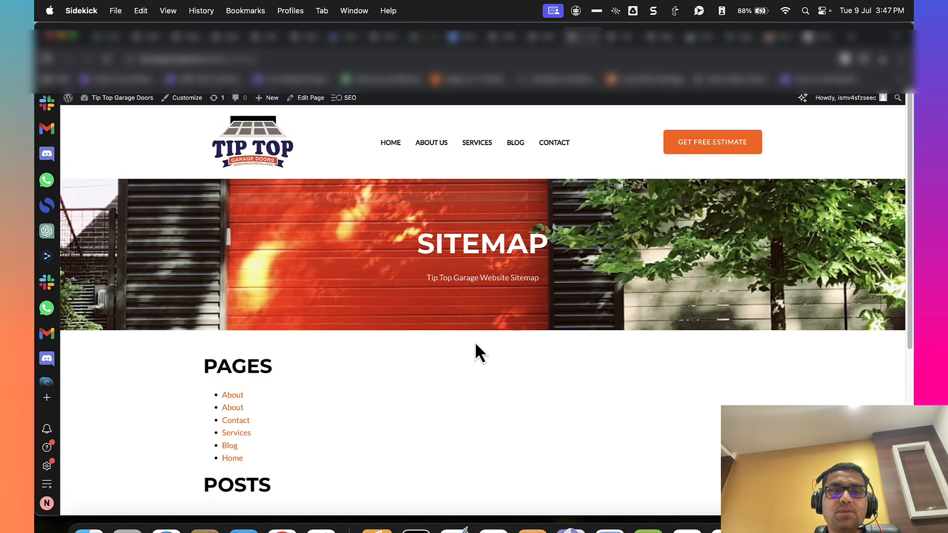
scroll(475, 342, down, 2)
scroll(475, 343, up, 2)
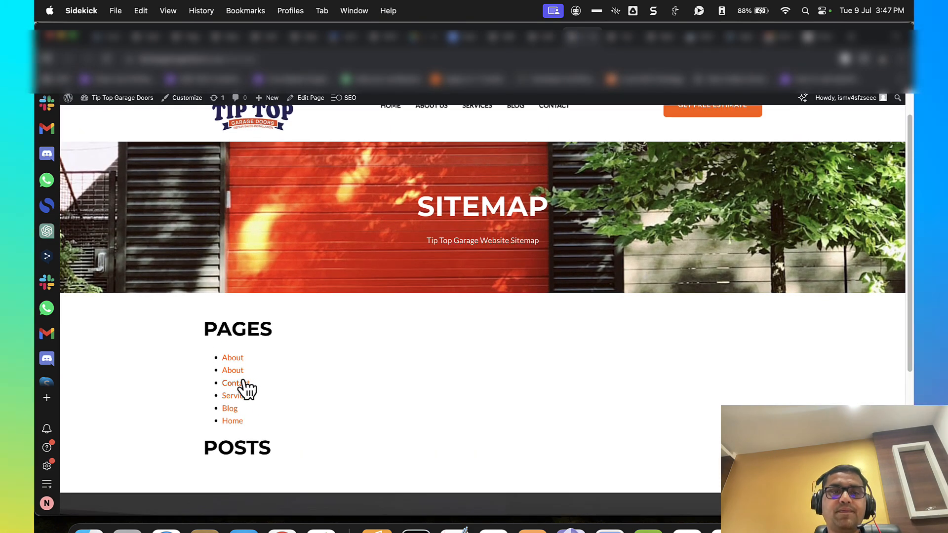
Step: Back in the editor, look through the container's general settings and the page's Discussion, Featured image and Page Attributes settings, updating the page
click(543, 37)
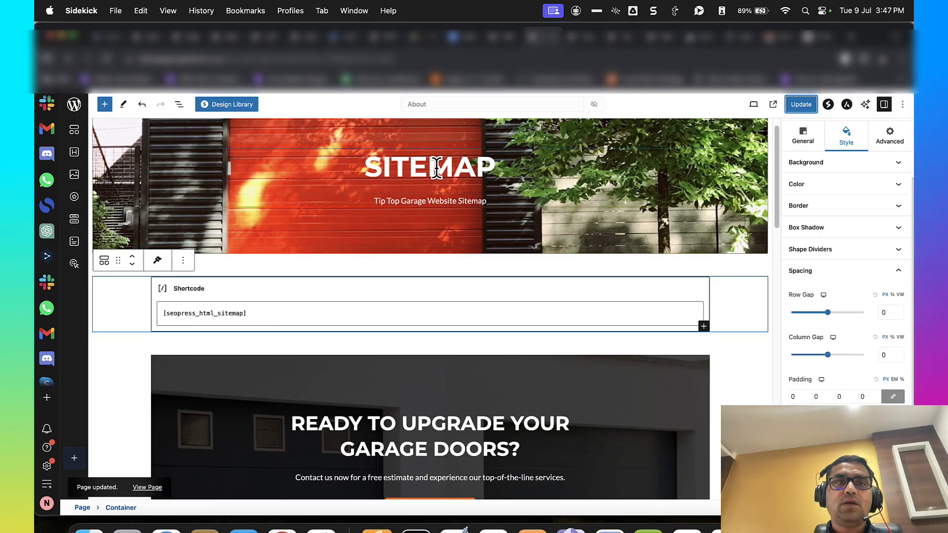
scroll(437, 170, up, 1)
click(808, 142)
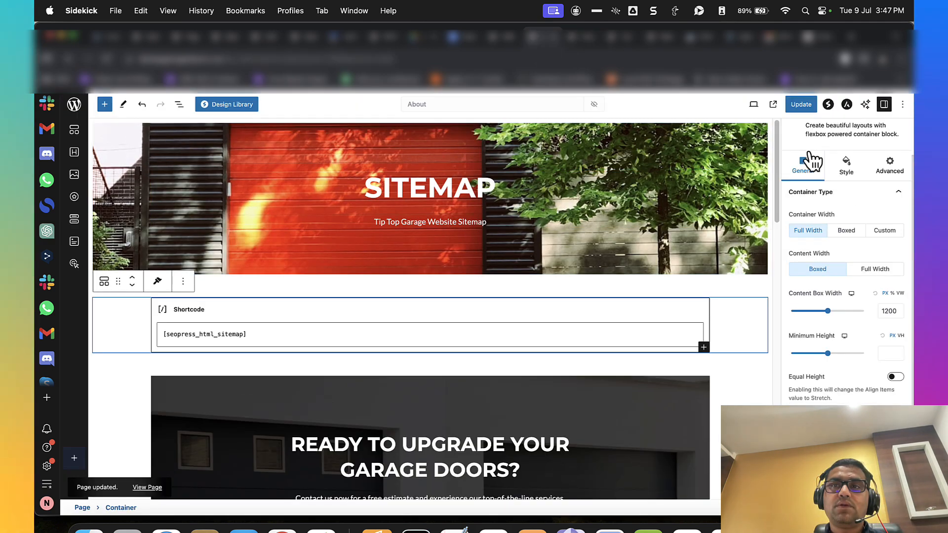
click(884, 109)
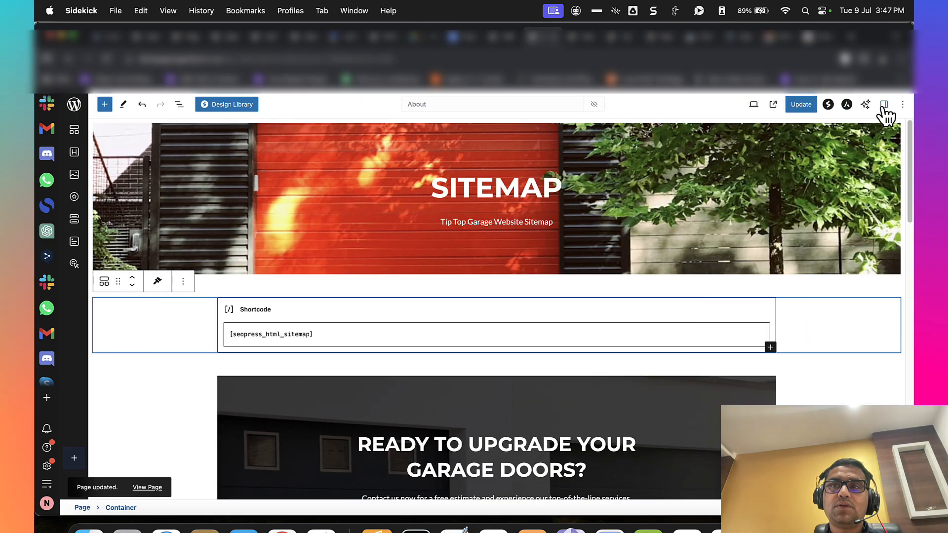
click(883, 110)
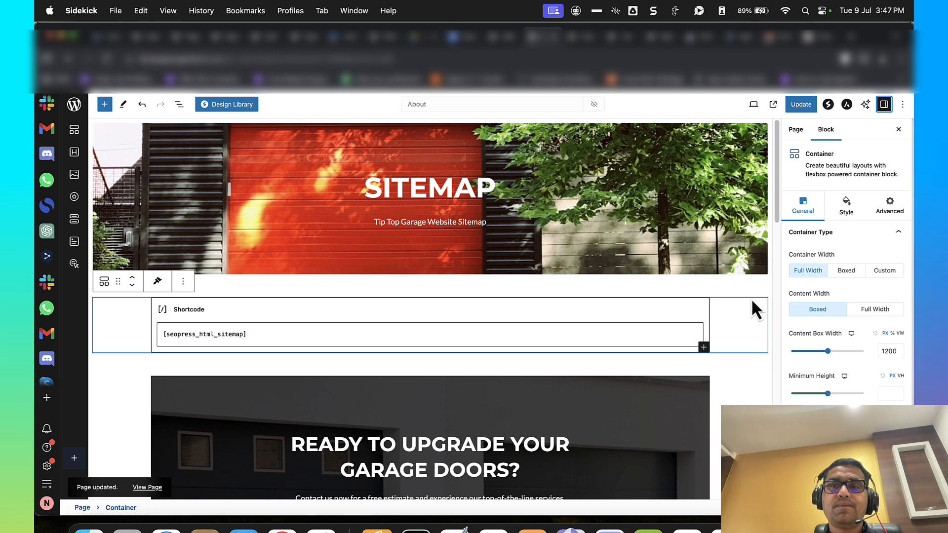
click(795, 130)
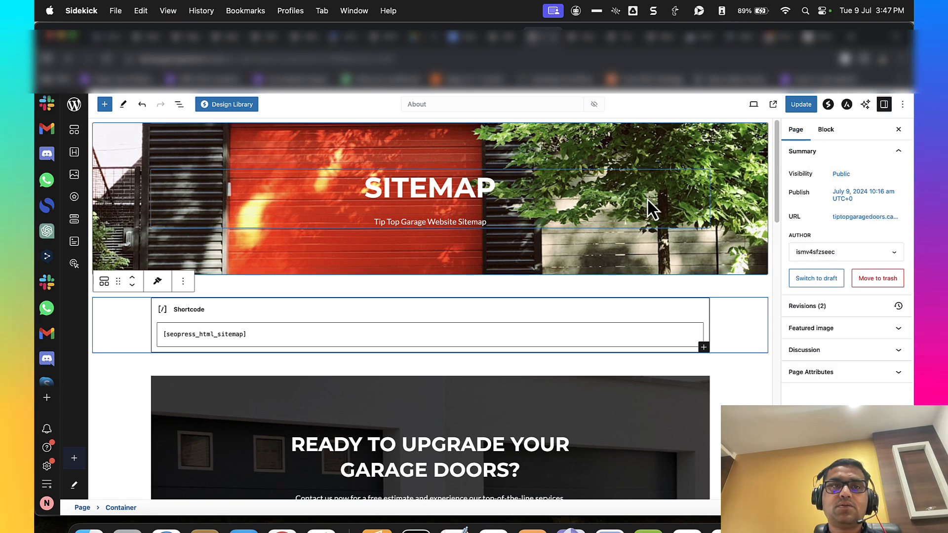
click(800, 105)
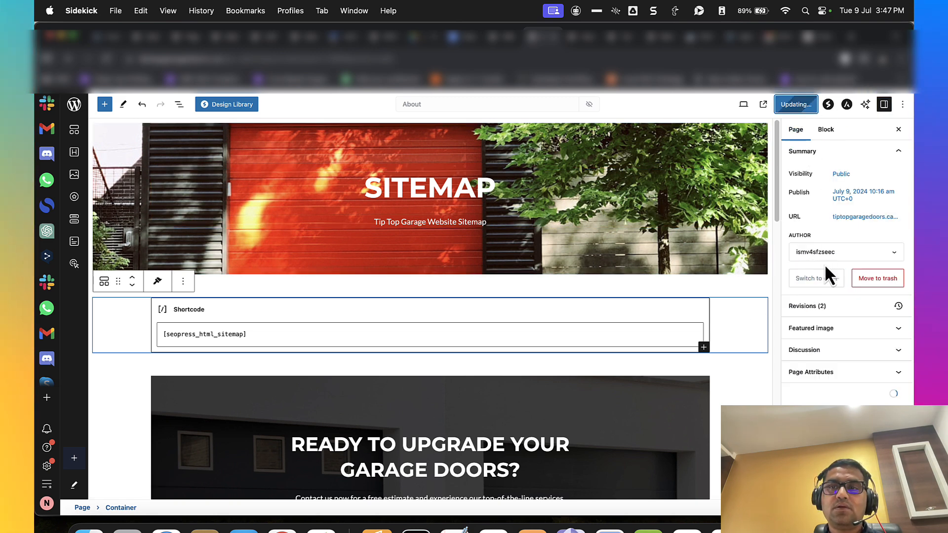
click(821, 352)
click(830, 329)
click(830, 328)
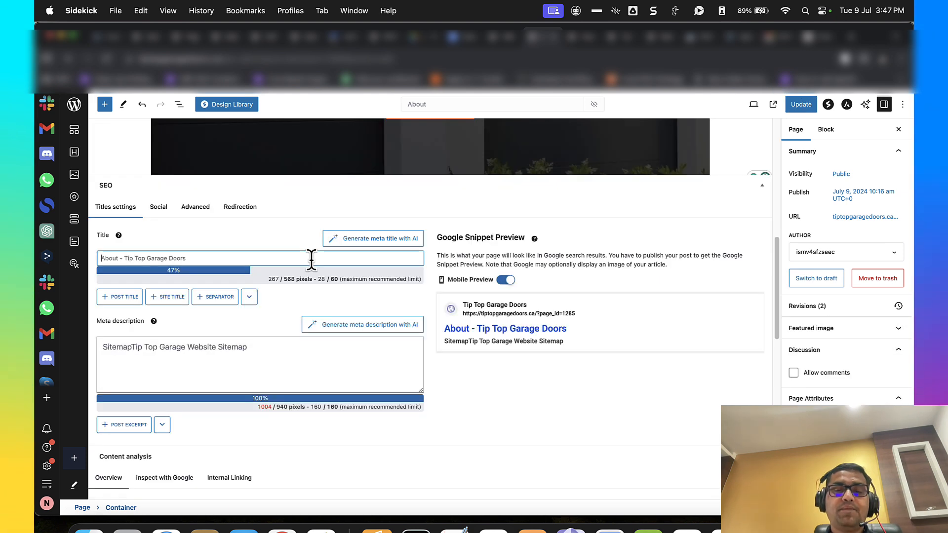
Step: Set the page's SEO title to "Website Sitemap"
click(312, 261)
text(Webiste)
key(alt+BackSpace)
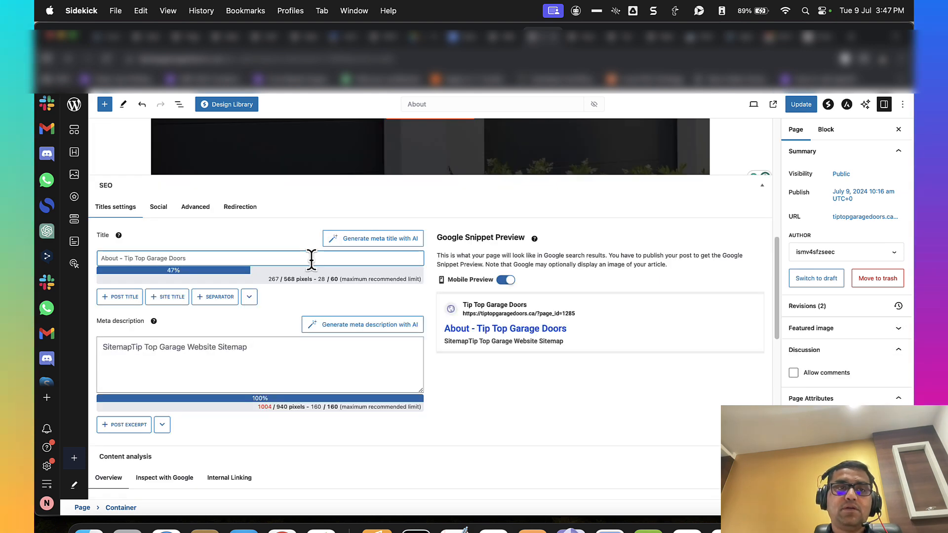
text(Website Sute)
text(map)
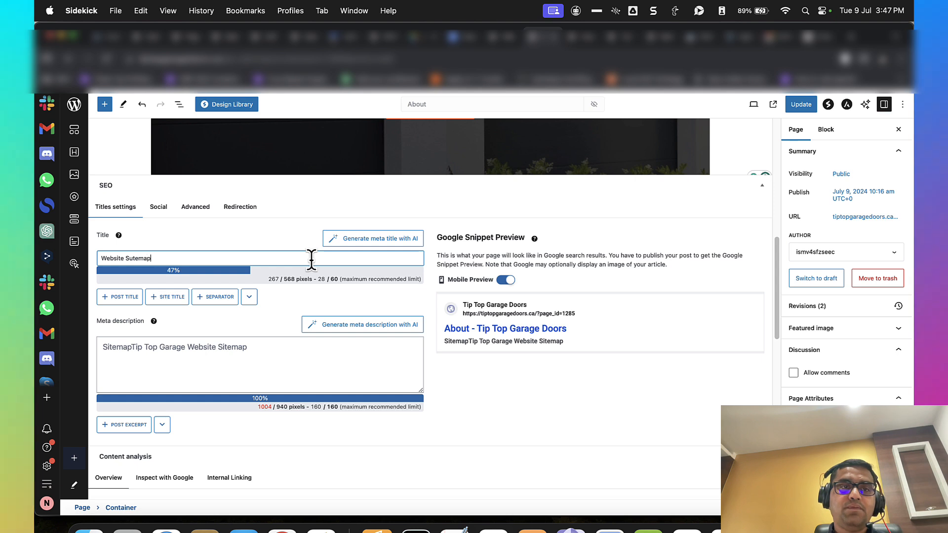
key(Tab)
Step: Set the meta description to "HTML Website sitemap of Tip Top Garage Doors, Edmonton, AB, Canada." and save the page
text(HTML)
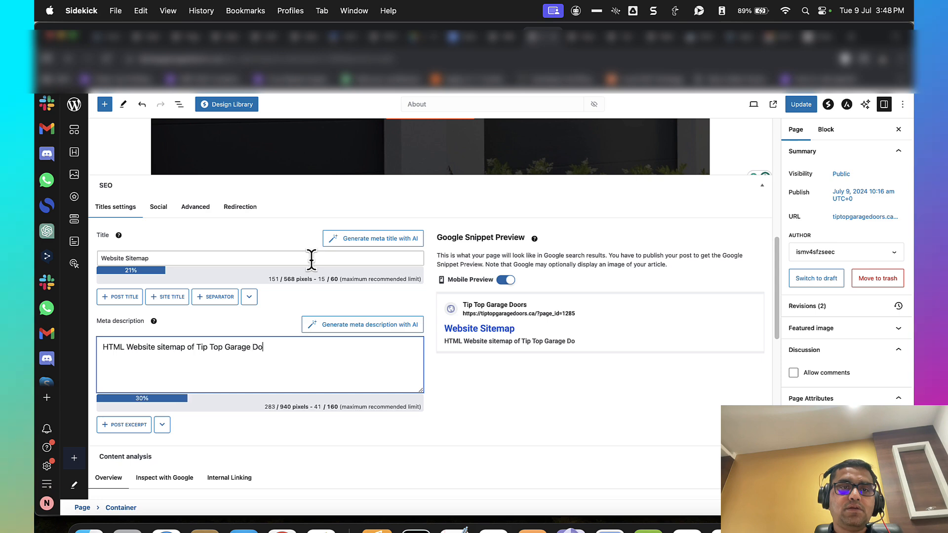
text(monton, )
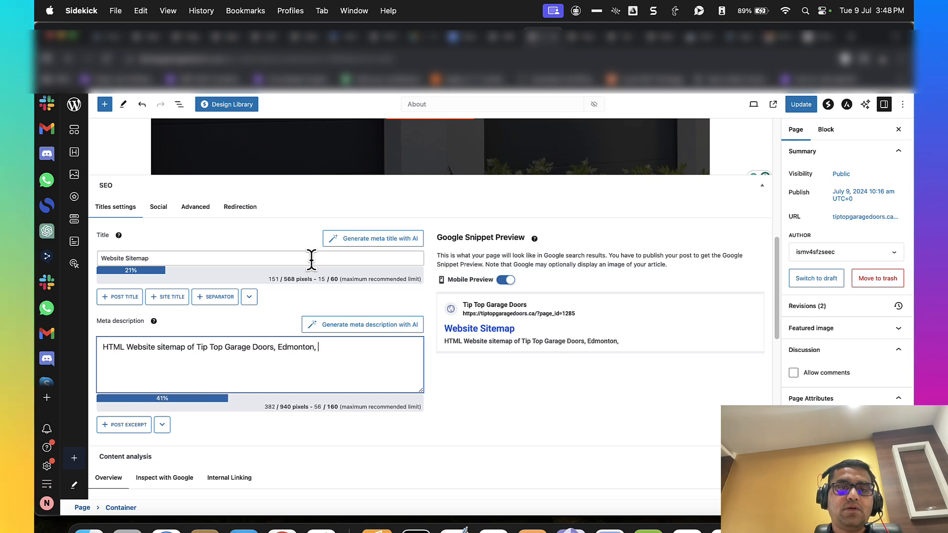
text(AB, Canada.)
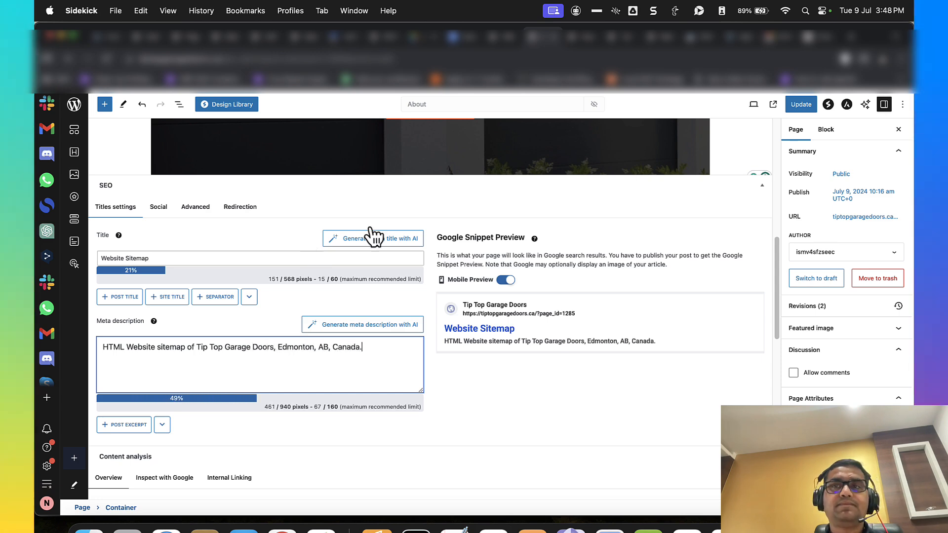
key(super+s)
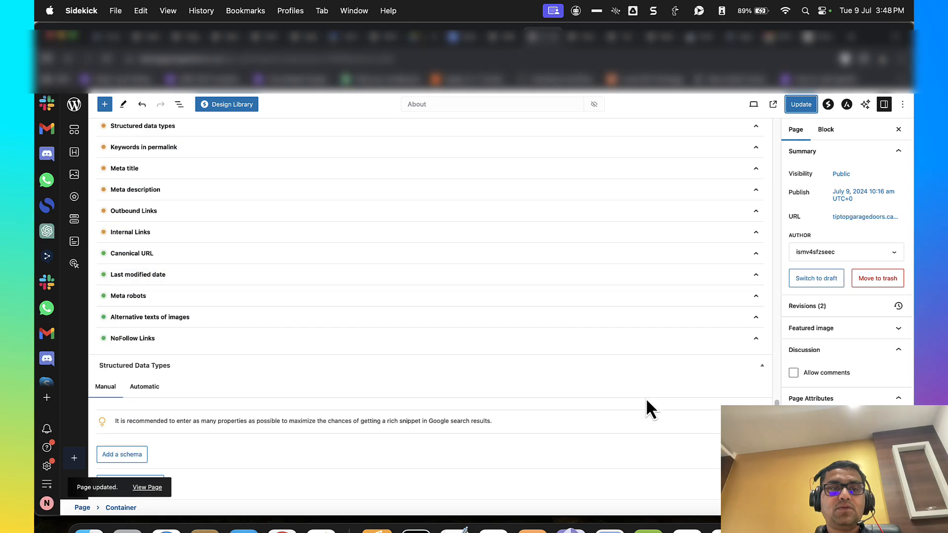
Step: Change the page title from About to "Sitemap" and update the page
scroll(346, 353, up, 7)
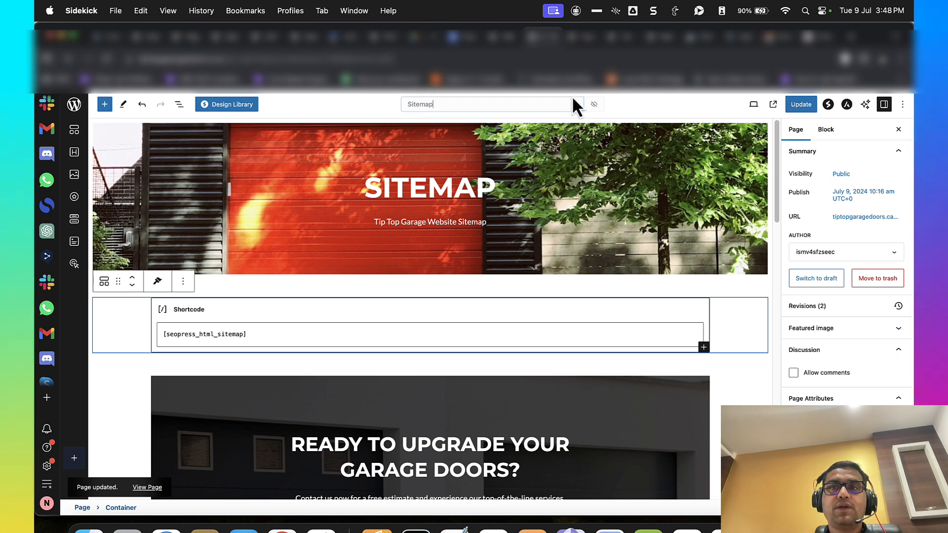
click(801, 105)
Step: Reload the live sitemap page and review its page list and footer section
click(583, 39)
key(super+r)
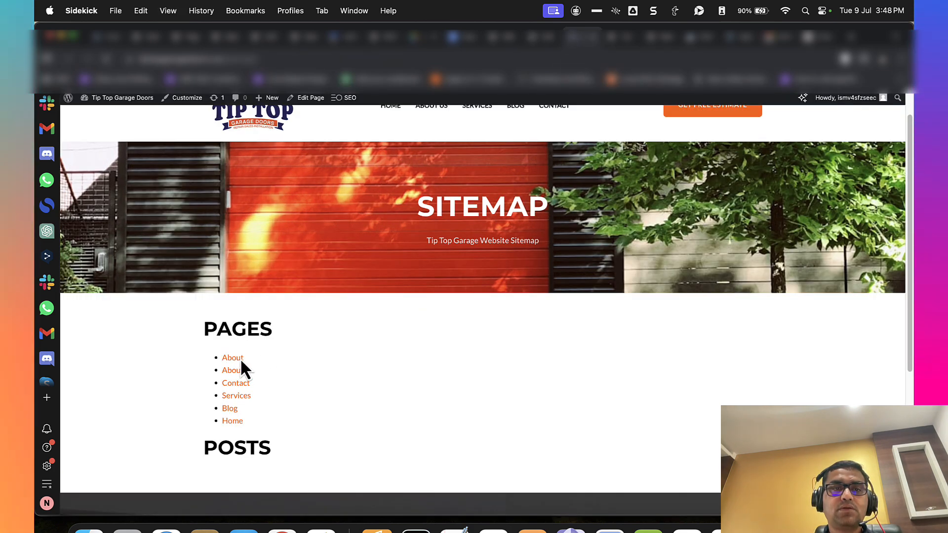
scroll(279, 335, up, 2)
scroll(411, 277, down, 6)
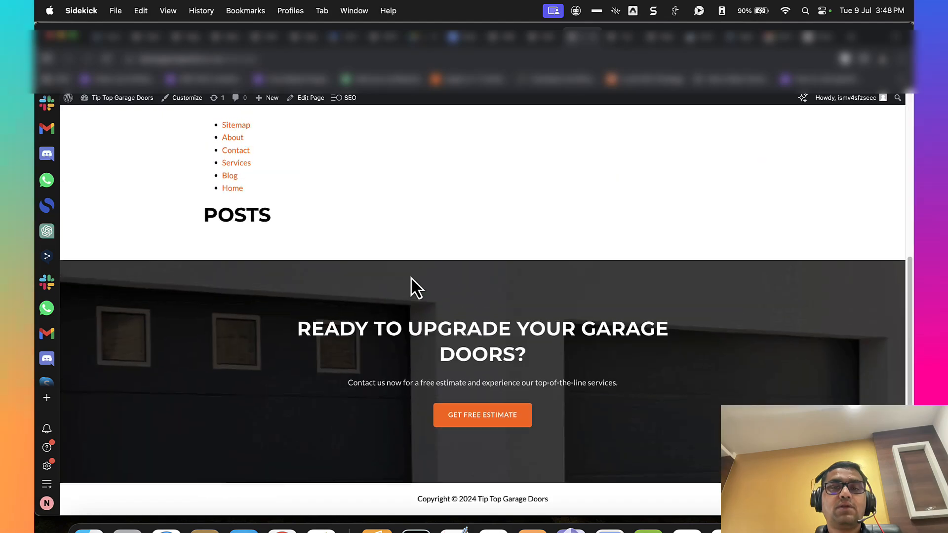
scroll(411, 277, up, 6)
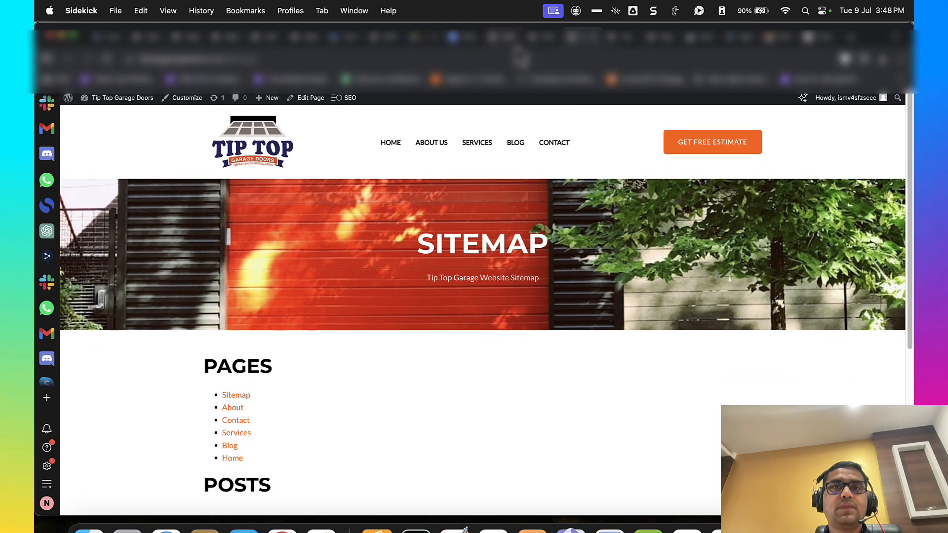
Step: Return to the SEO plugin's admin pages, review the Social Networks settings and disable that feature
click(501, 39)
scroll(318, 309, down, 3)
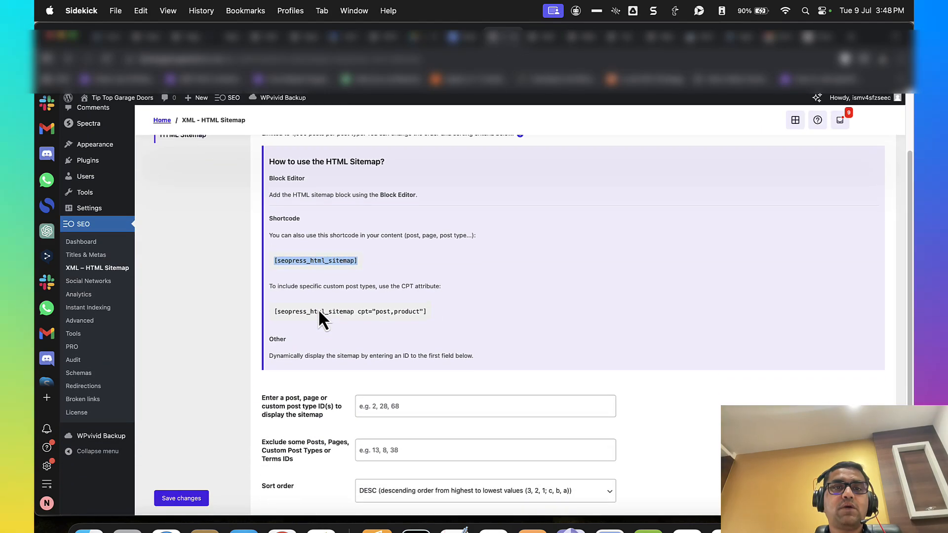
scroll(318, 306, up, 2)
scroll(322, 263, down, 3)
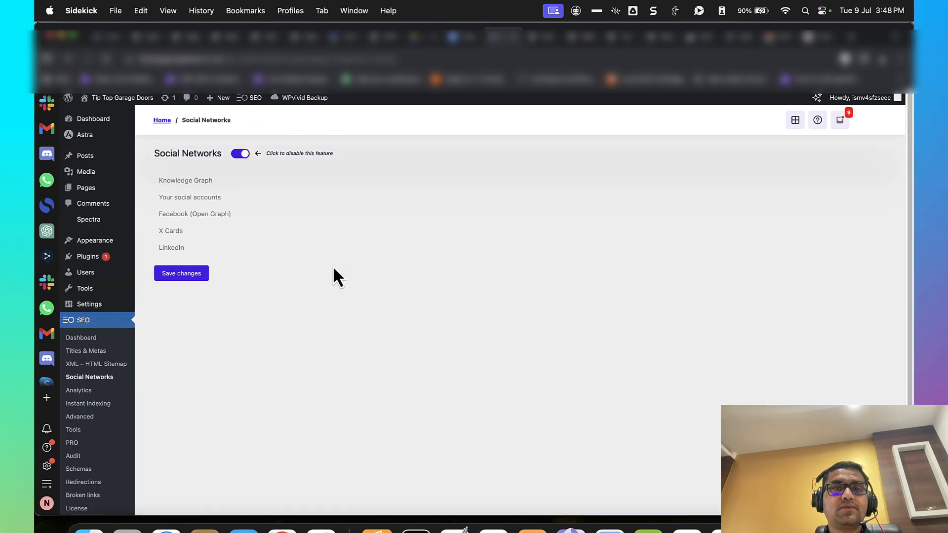
scroll(333, 266, down, 3)
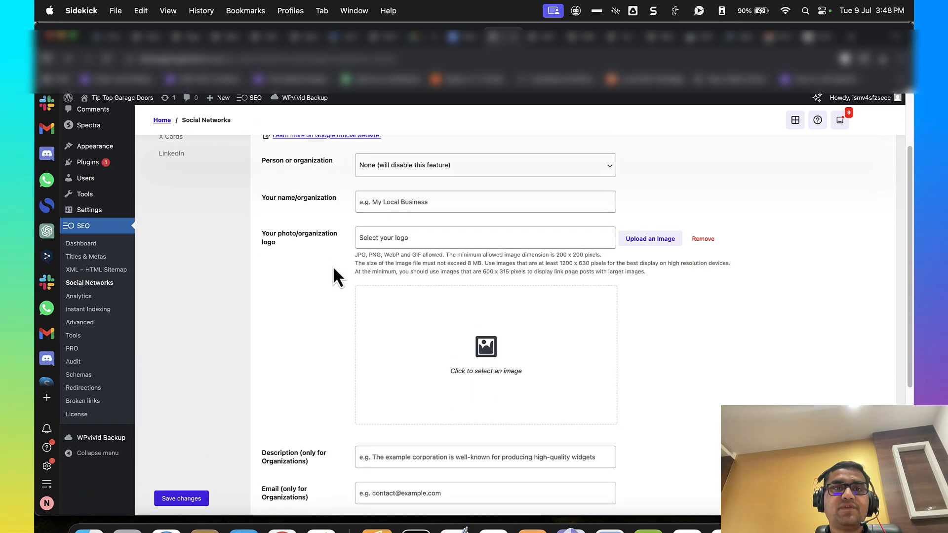
scroll(316, 247, up, 3)
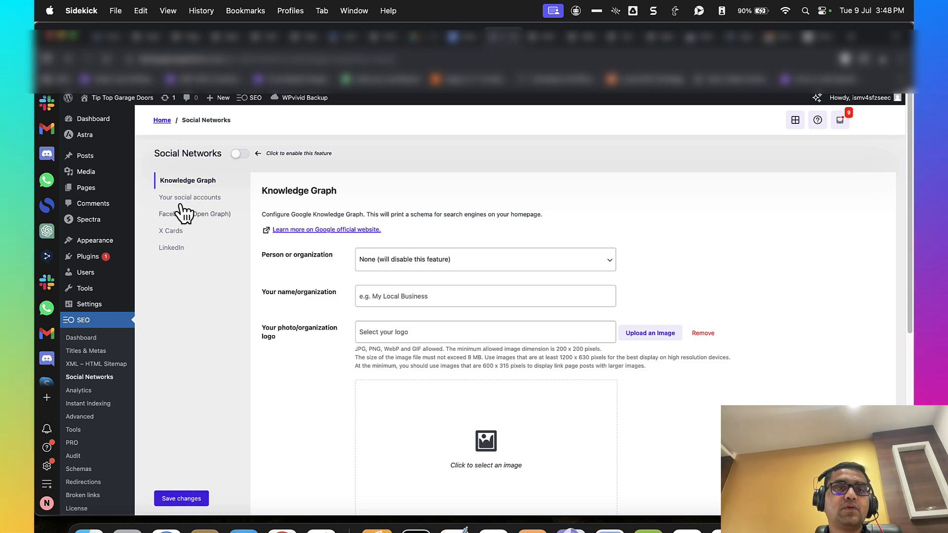
scroll(119, 375, down, 2)
scroll(119, 375, down, 1)
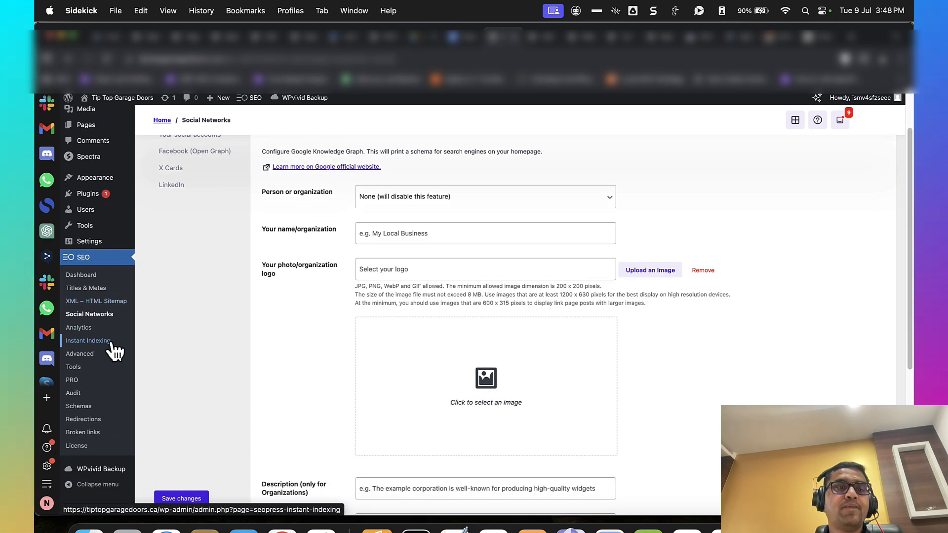
Step: Open the plugin's Image SEO & Advanced settings and enable cleaning of media filenames on upload
click(112, 353)
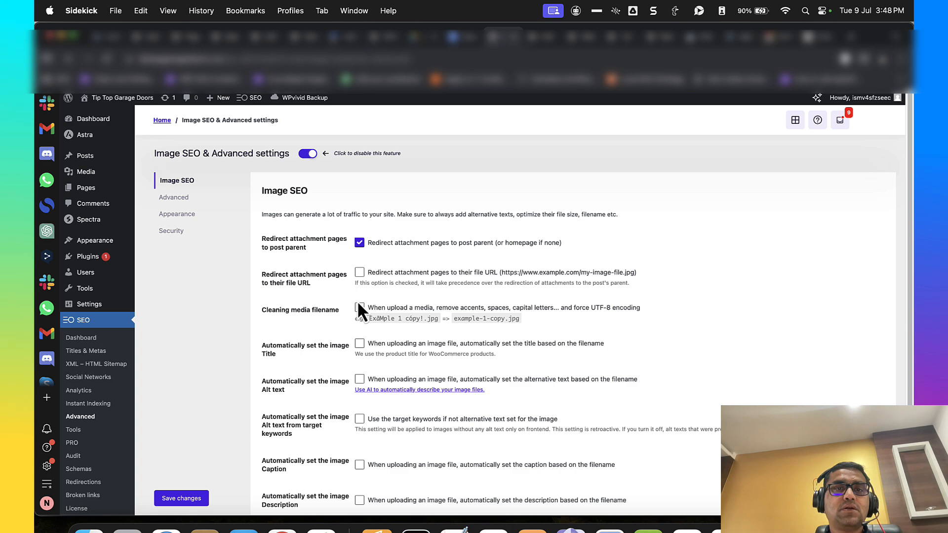
scroll(358, 303, down, 3)
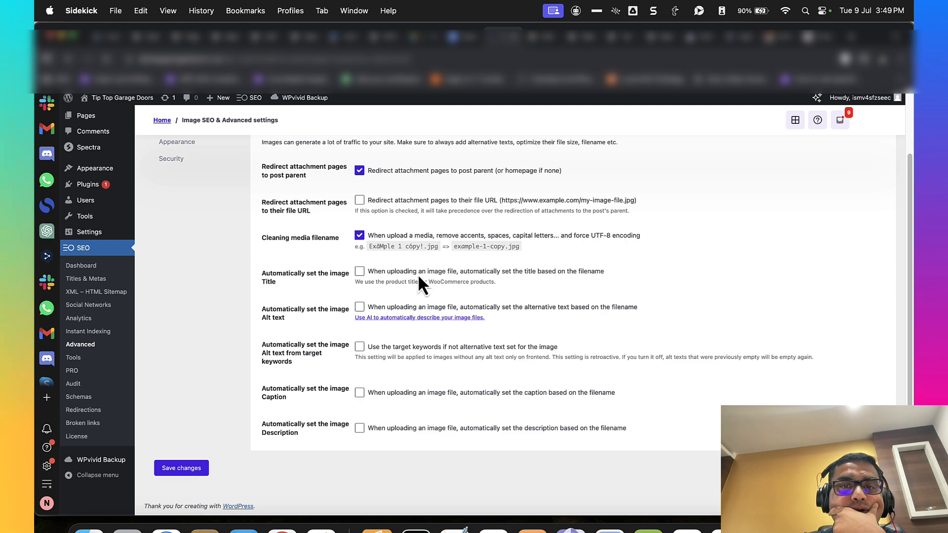
scroll(413, 282, up, 2)
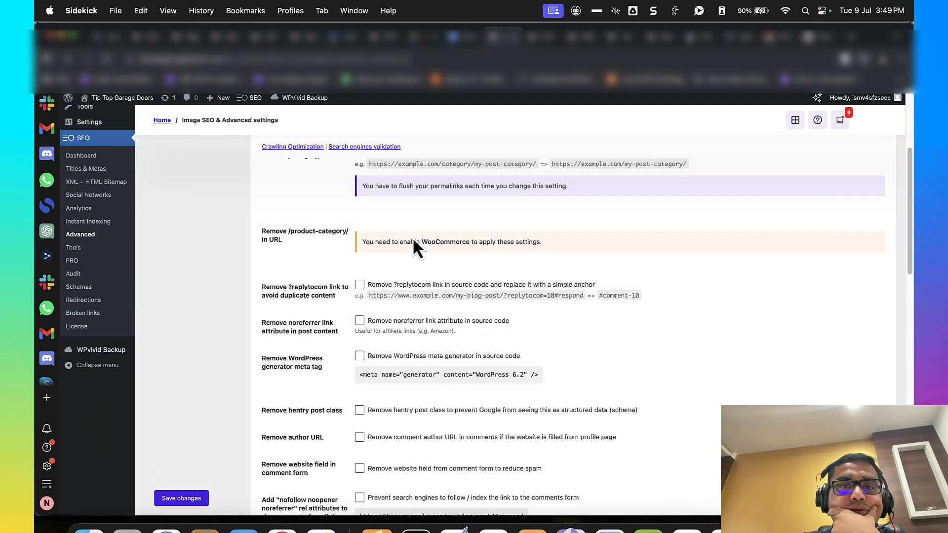
Step: In the Advanced crawling options, enable the TINYMCE term editor and the /category/, ?replytocom, noreferrer, generator, hentry, author URL and comment website field removals
scroll(413, 237, up, 3)
click(411, 235)
scroll(410, 235, down, 4)
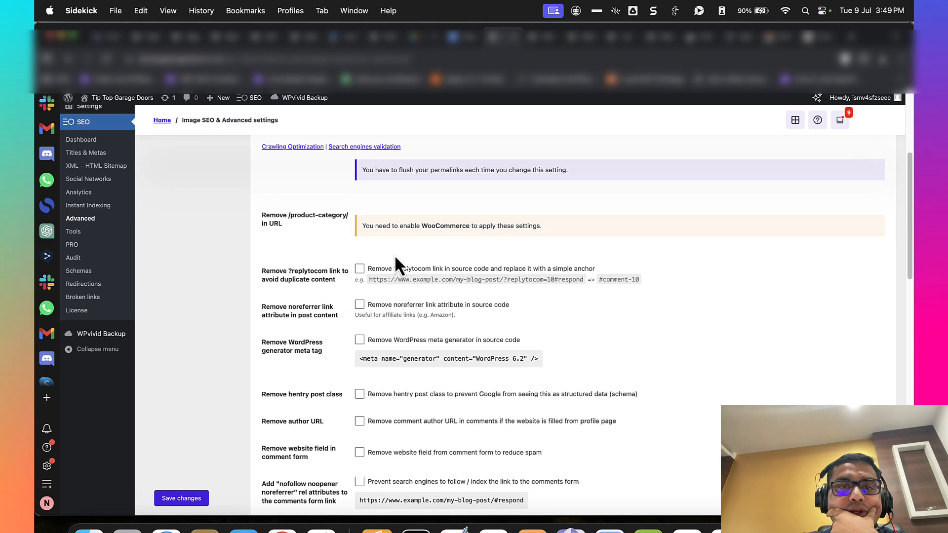
click(396, 271)
scroll(413, 237, down, 4)
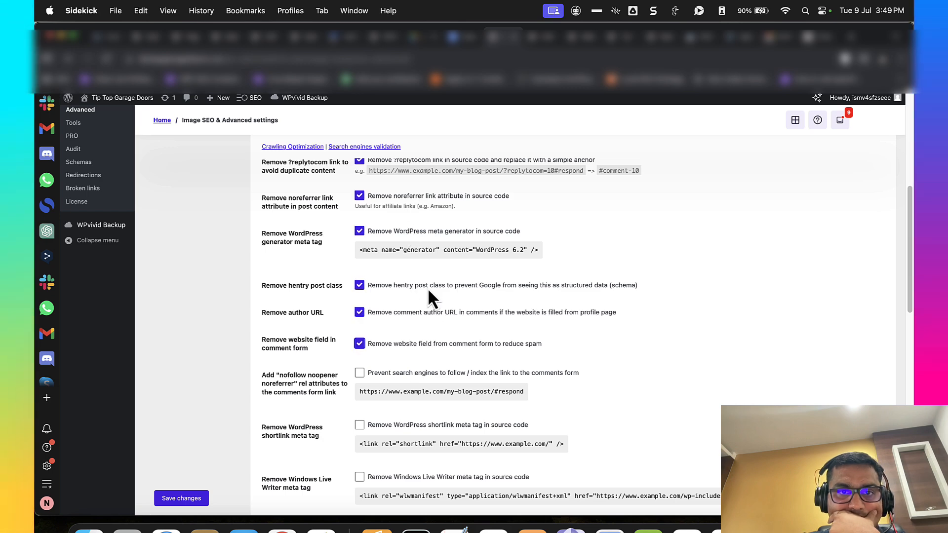
Step: Enable nofollow on the comments form link and removal of the WordPress shortlink, Windows Live Writer and RSD meta tags
scroll(428, 291, down, 4)
click(402, 268)
click(404, 319)
scroll(426, 297, down, 1)
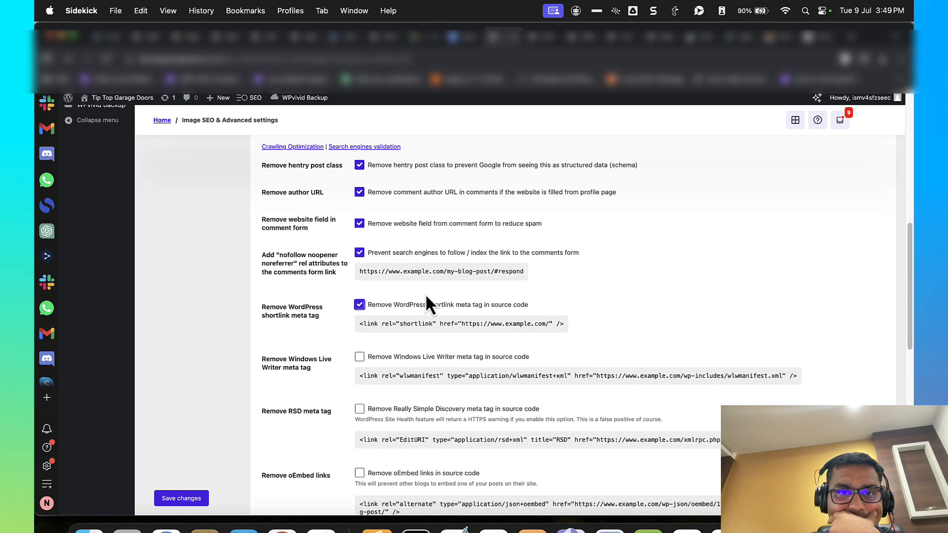
scroll(423, 292, down, 3)
click(413, 254)
click(406, 305)
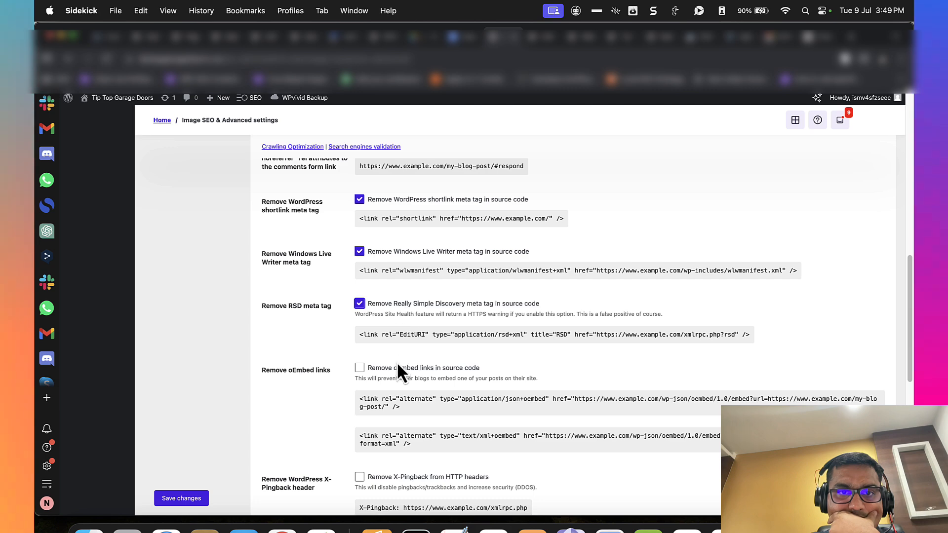
Step: Enable removal of oEmbed links, the X-Pingback and X-Powered-By headers and Emoji scripts, and save the advanced settings
click(398, 370)
scroll(430, 321, down, 3)
click(392, 379)
scroll(419, 341, down, 6)
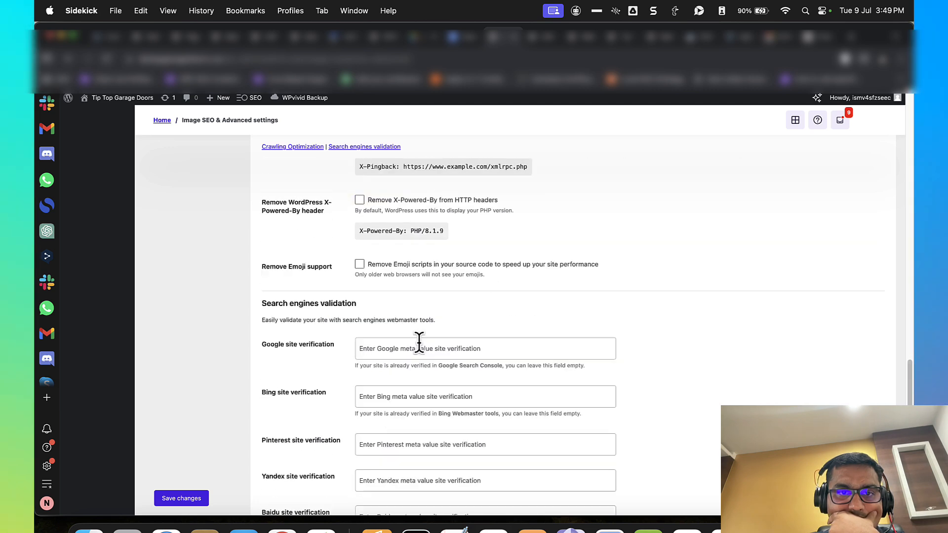
scroll(419, 341, down, 1)
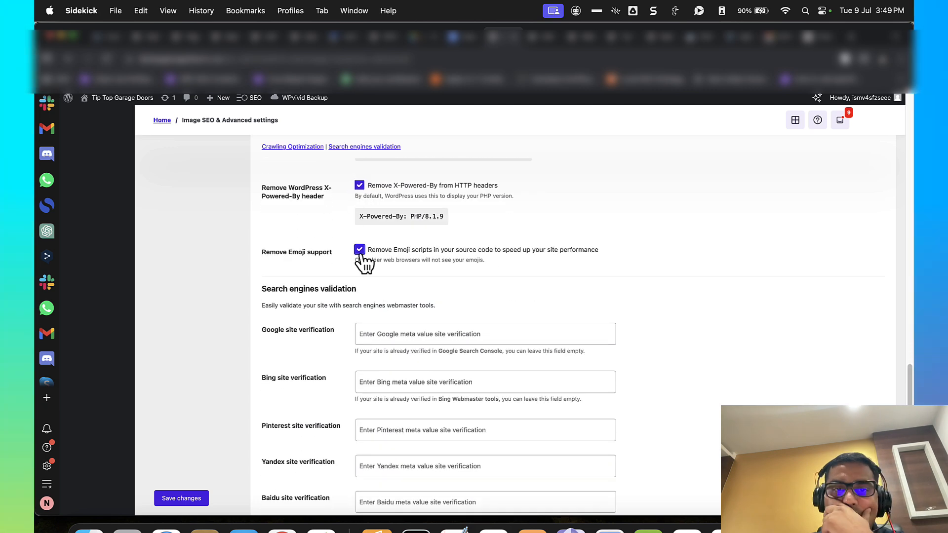
scroll(362, 268, up, 6)
scroll(346, 346, down, 8)
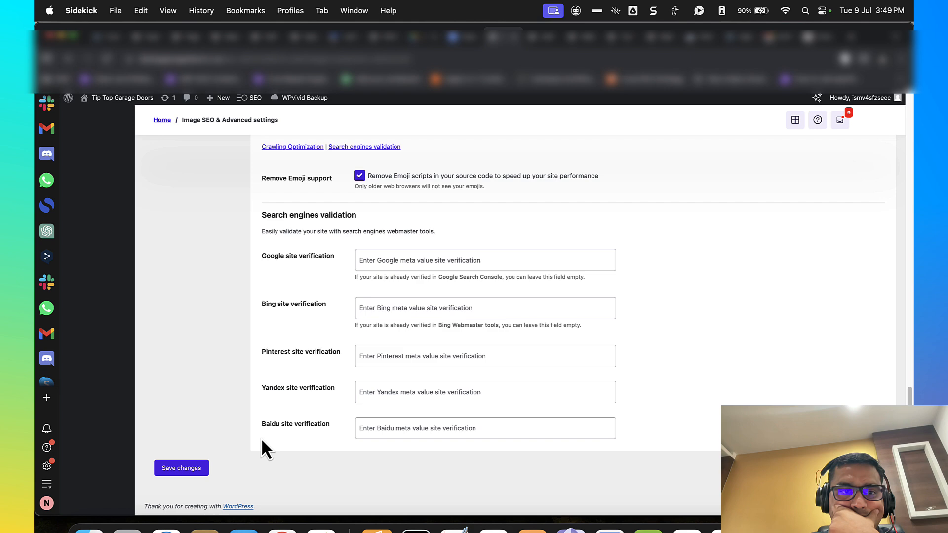
click(199, 472)
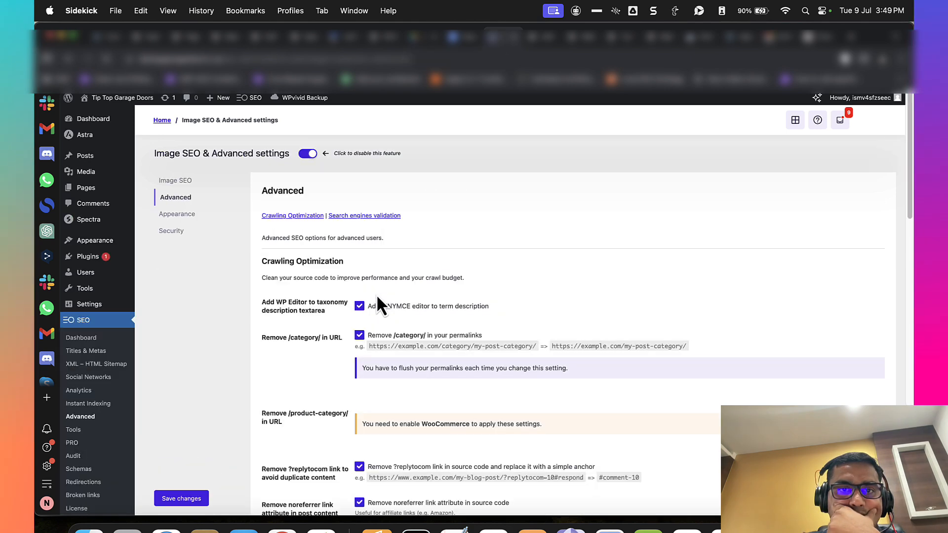
scroll(393, 277, down, 10)
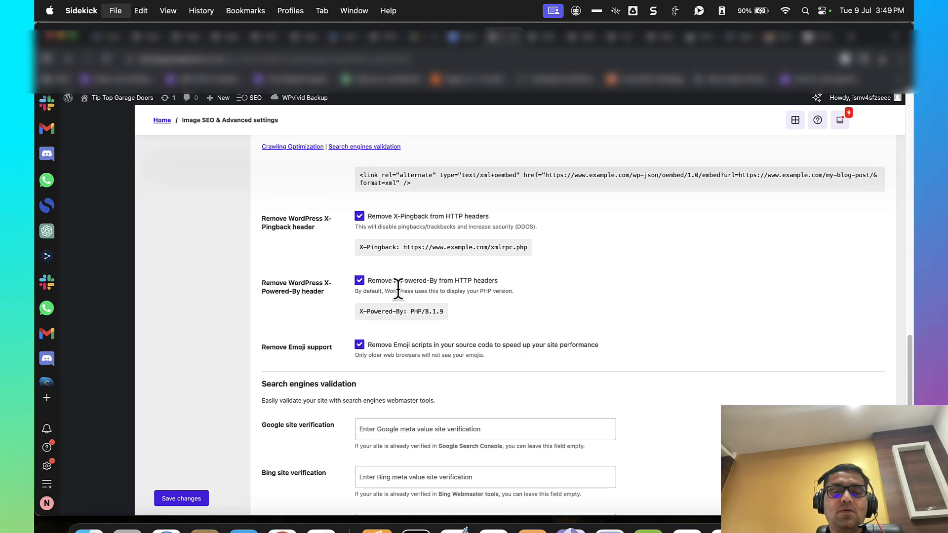
Step: Search Google for "google search console" in a new tab and switch to another signed-in Google account
key(super+t)
text(google search conso)
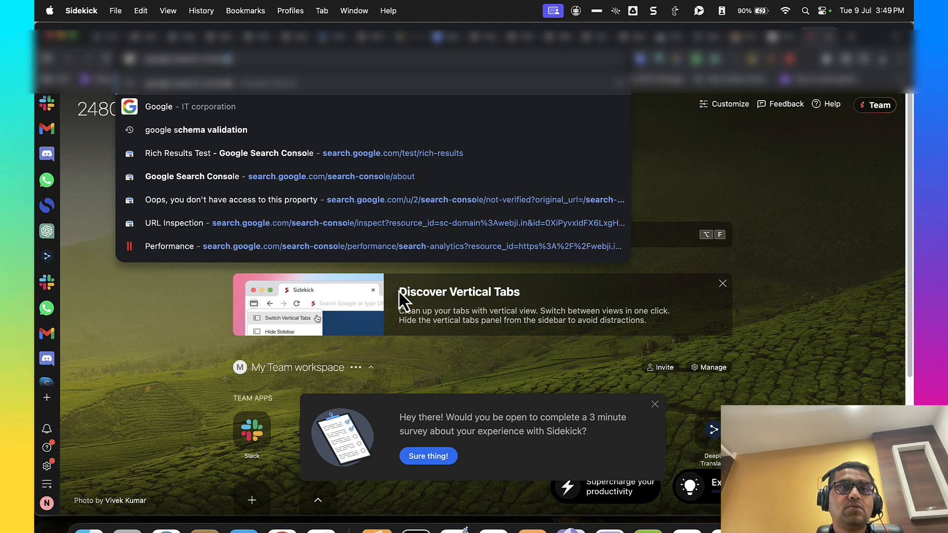
text(le)
key(Return)
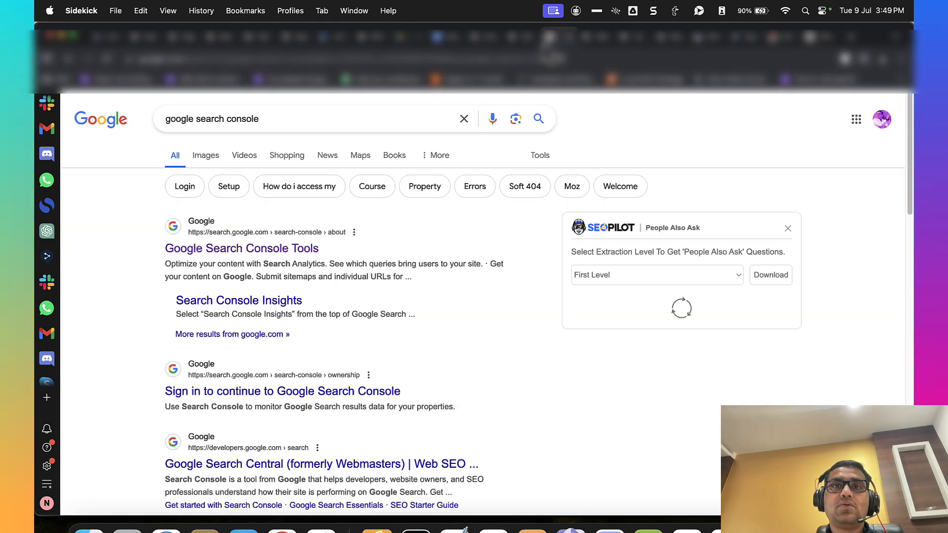
click(883, 125)
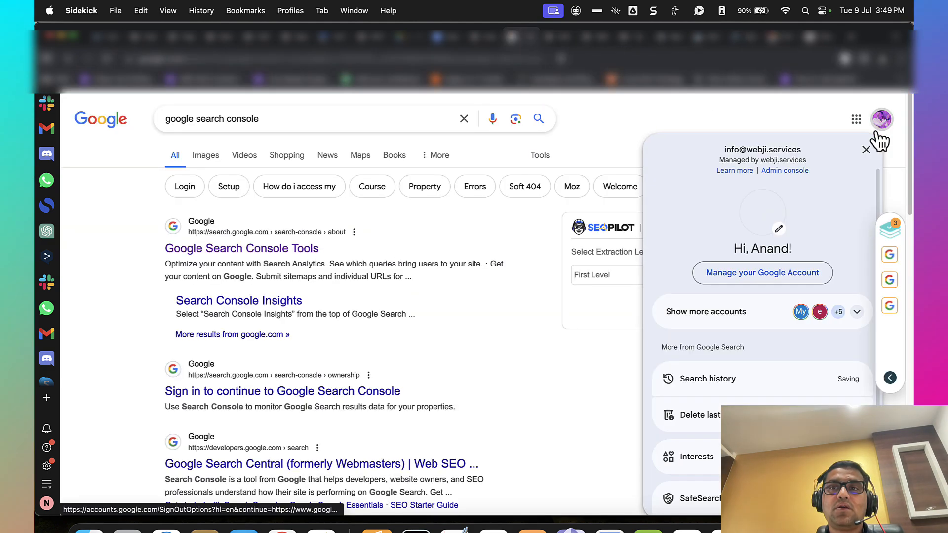
click(758, 320)
click(735, 380)
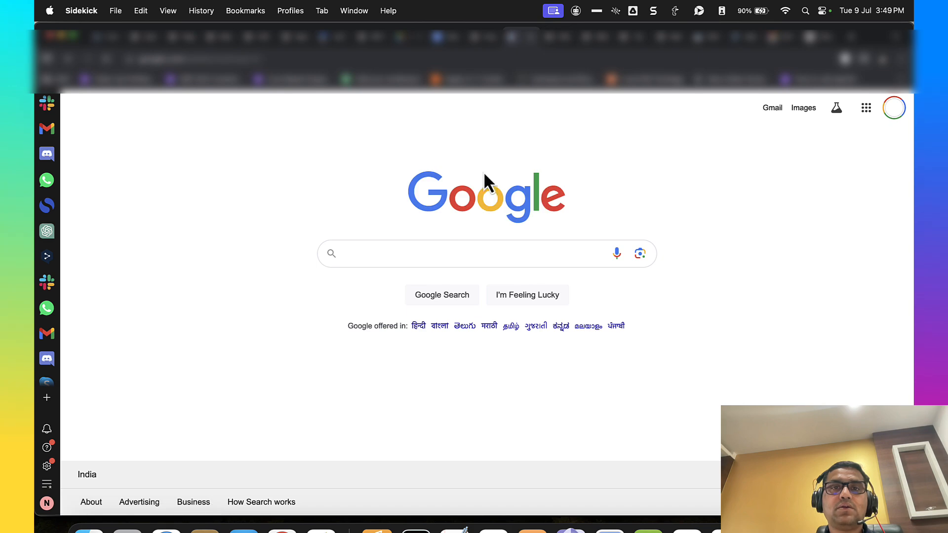
Step: Search for "google search console" again under the switched account
click(429, 252)
text(google)
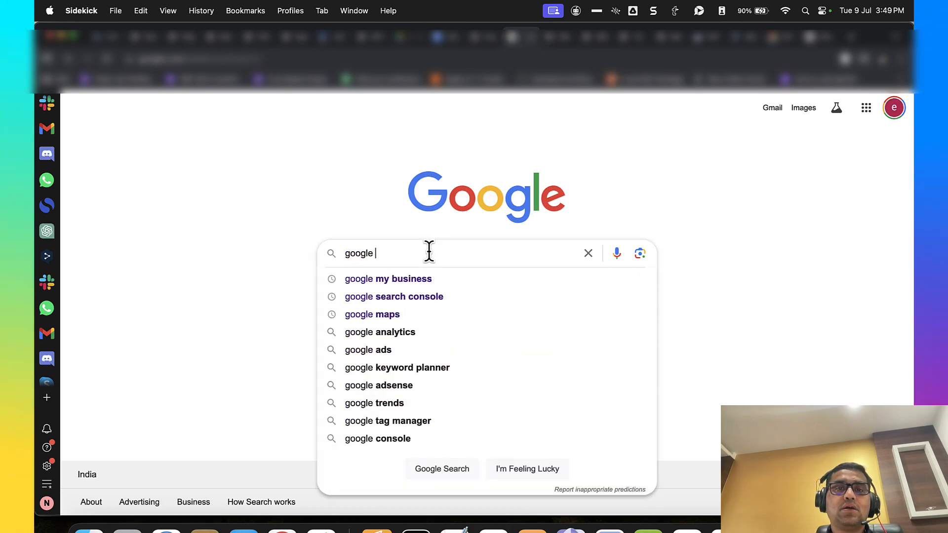
key(Down)
key(Down)
key(Return)
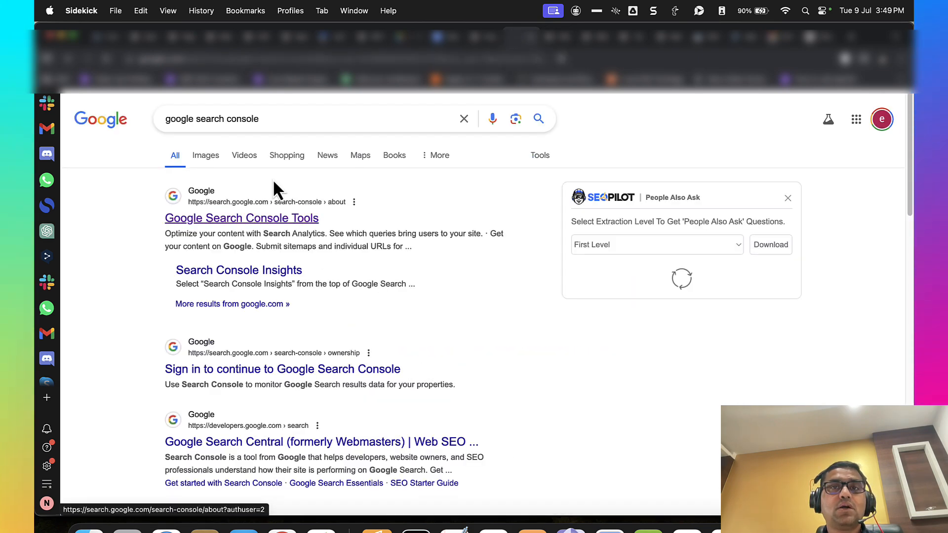
Step: Copy the site's address from the WordPress page and add it as a URL prefix property in Google Search Console
click(477, 42)
click(225, 59)
key(super+c)
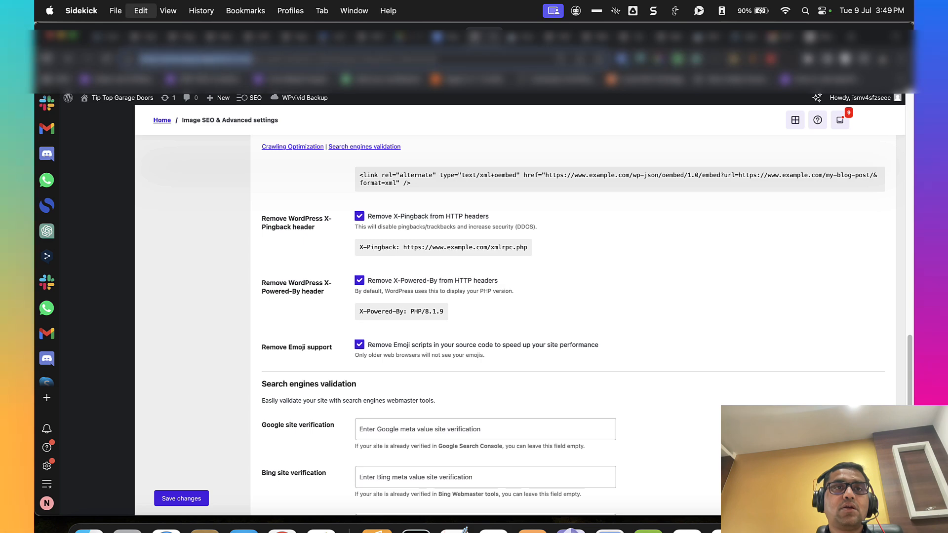
click(521, 37)
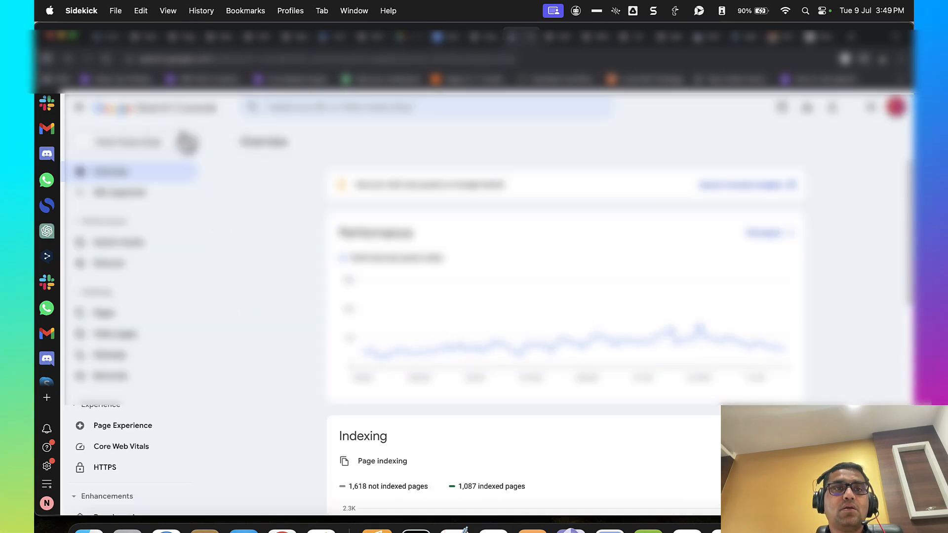
click(186, 141)
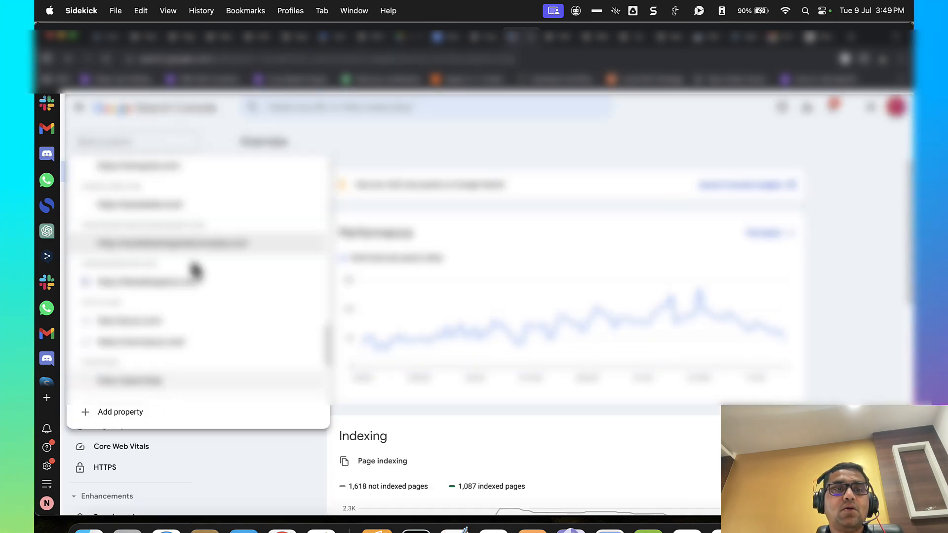
click(165, 411)
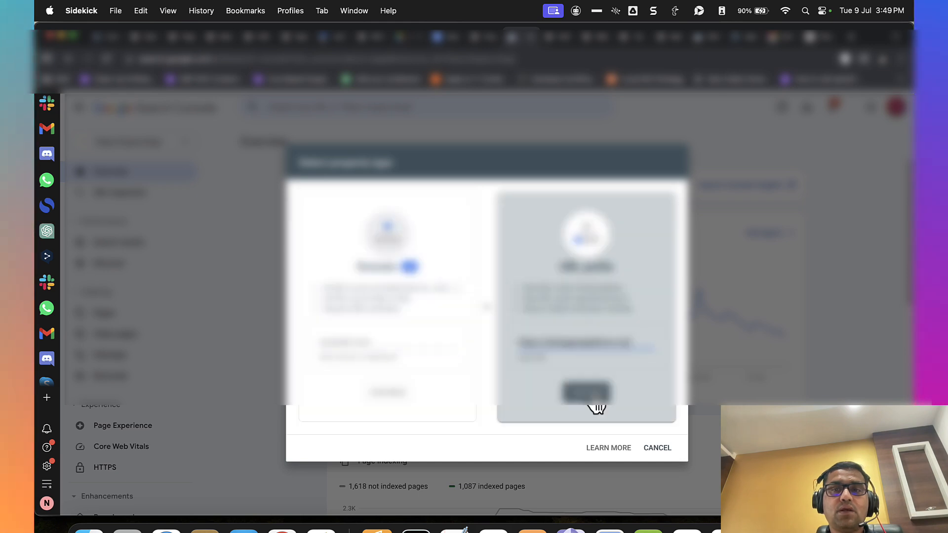
click(589, 393)
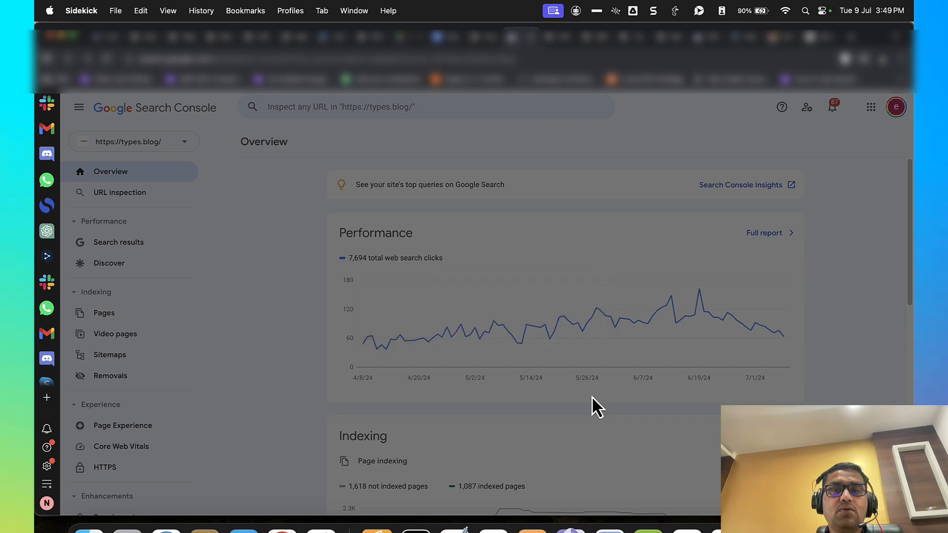
Step: Copy the HTML tag verification code, paste it into the SEO plugin's Google site verification field and save the changes
click(580, 408)
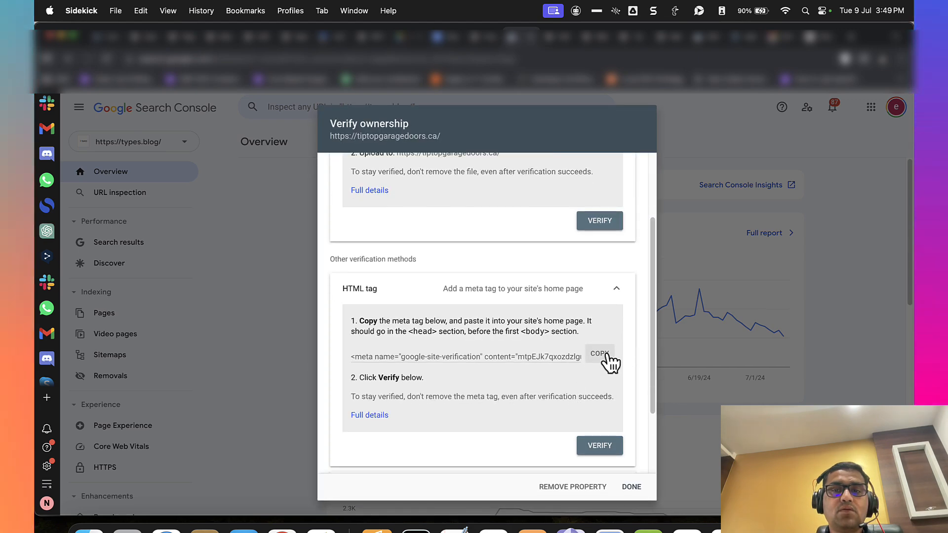
click(603, 354)
click(486, 38)
click(404, 427)
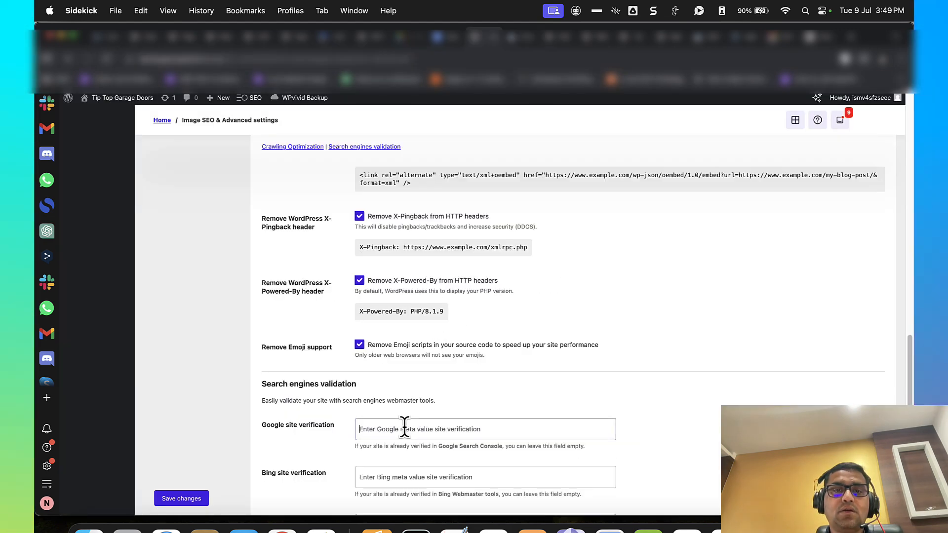
key(super+v)
scroll(405, 428, down, 2)
click(167, 501)
key(ctrl+Tab)
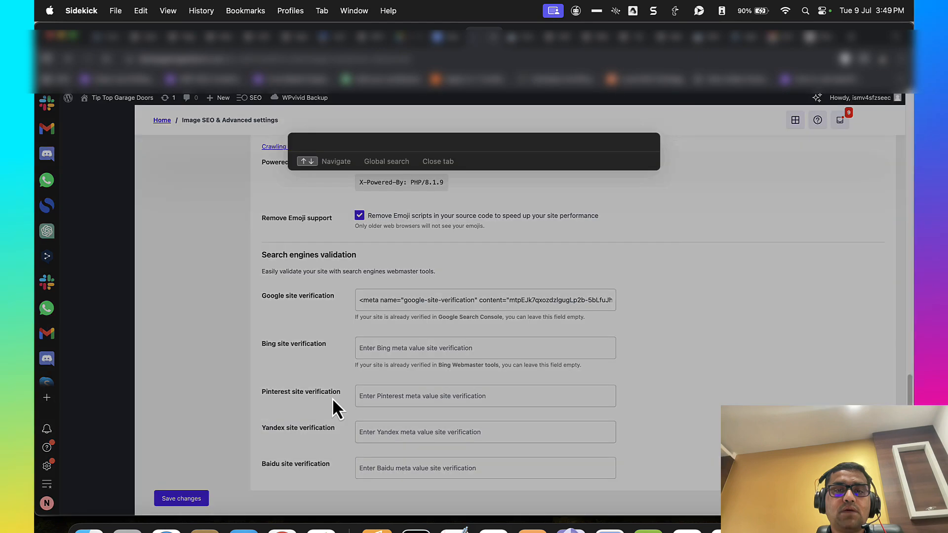
Step: Verify ownership of the property with the HTML tag method and open the new property in Google Search Console
click(595, 447)
key(ctrl+shift+Tab)
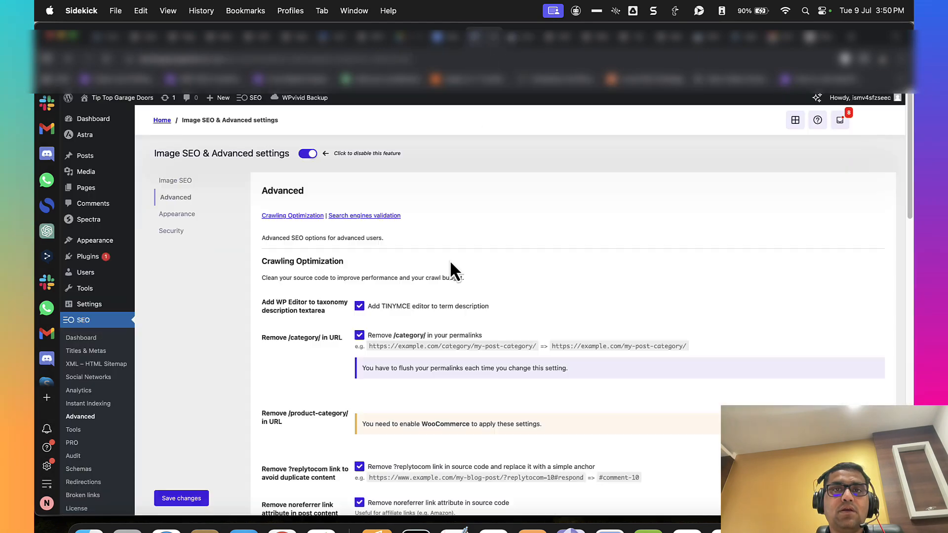
scroll(438, 306, down, 2)
scroll(437, 307, down, 10)
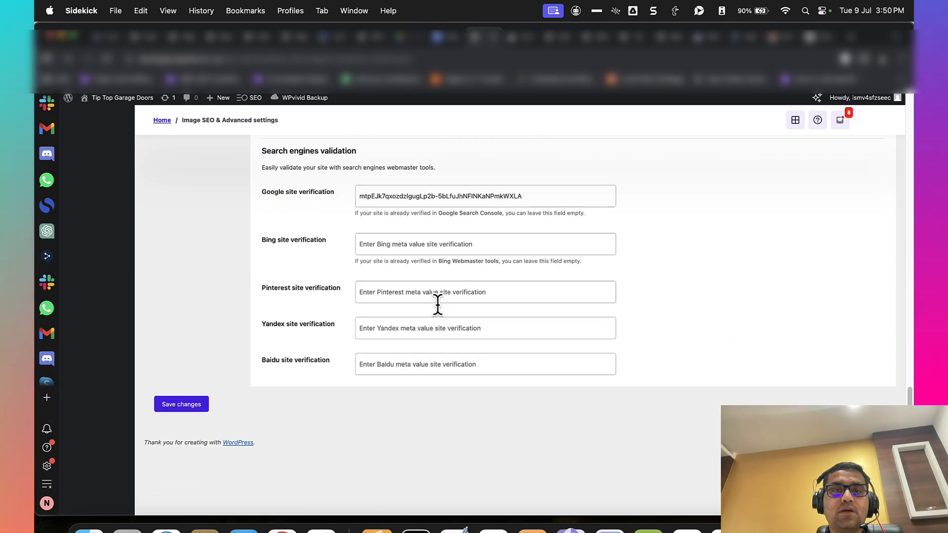
key(ctrl+Tab)
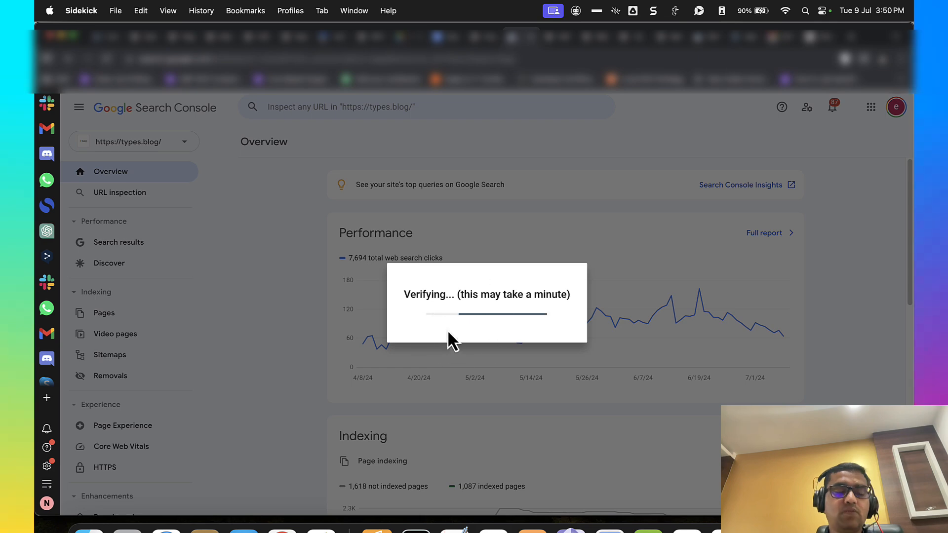
click(590, 368)
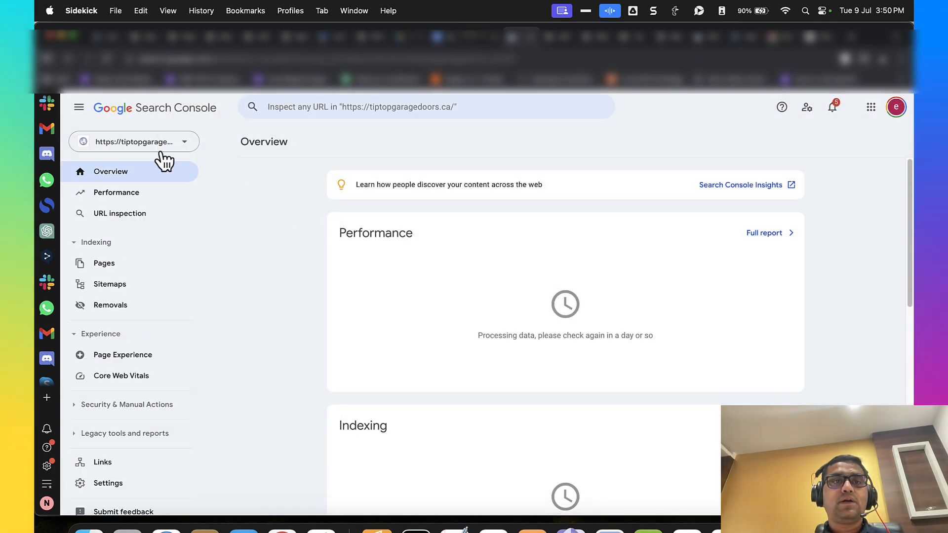
Step: Open the site's XML sitemap index from the SEO plugin's sitemap settings and check its page and post sitemaps
click(481, 42)
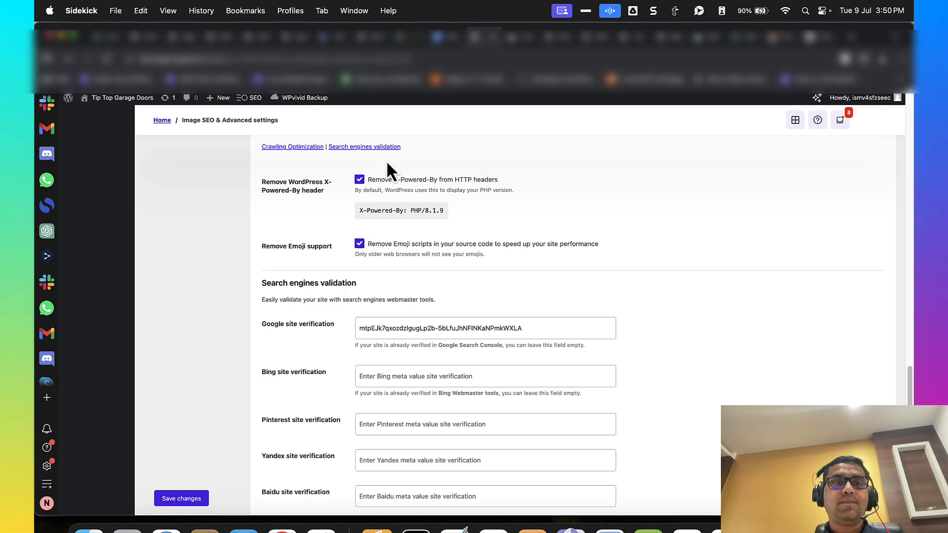
scroll(387, 163, up, 15)
scroll(387, 163, down, 6)
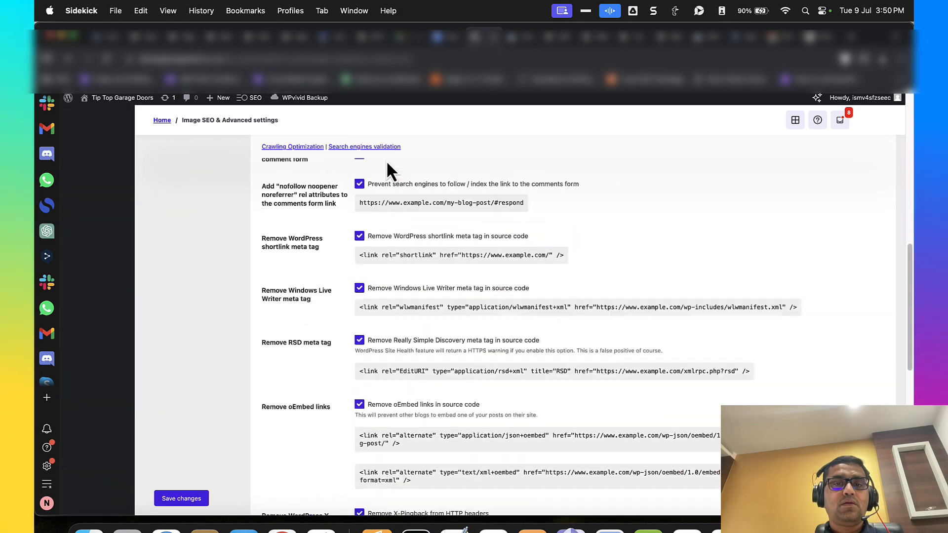
scroll(386, 160, down, 5)
scroll(386, 160, up, 15)
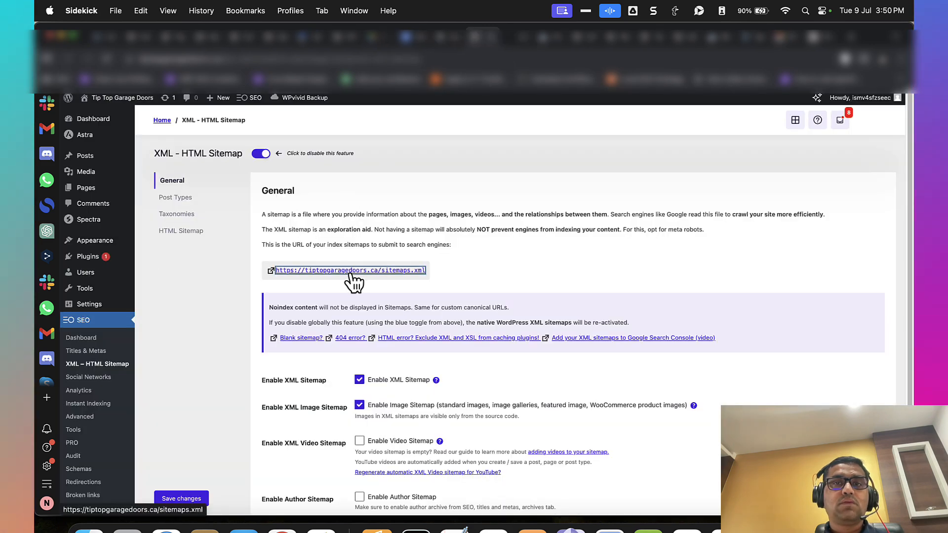
click(351, 273)
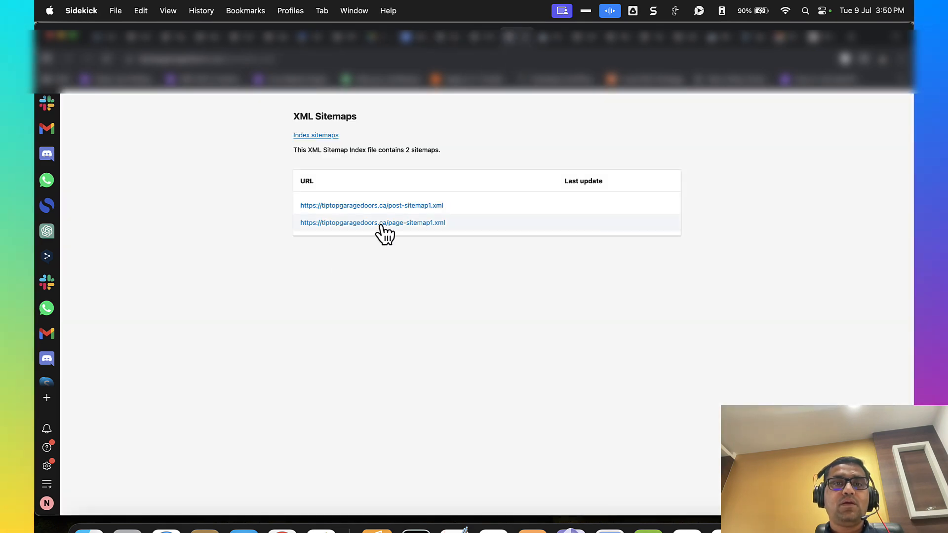
super+click(381, 226)
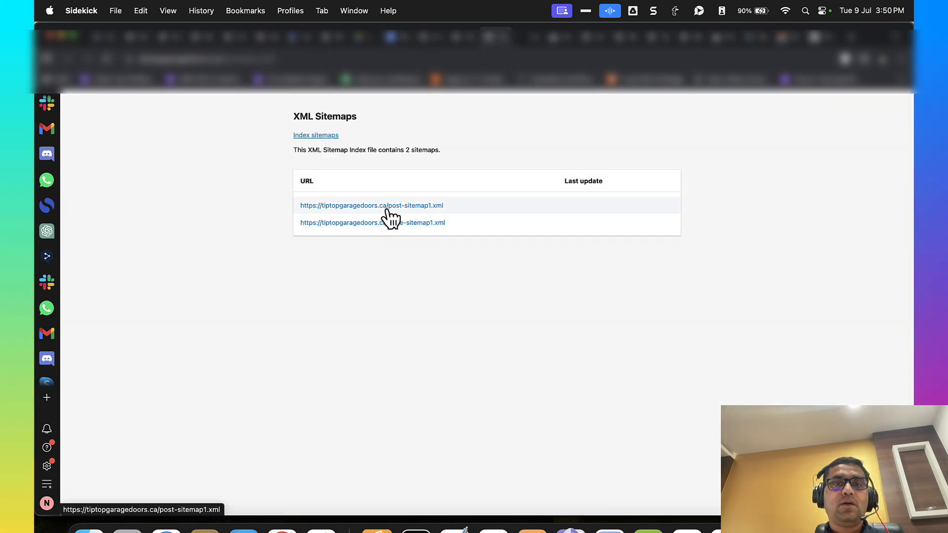
super+click(386, 207)
key(ctrl+Tab)
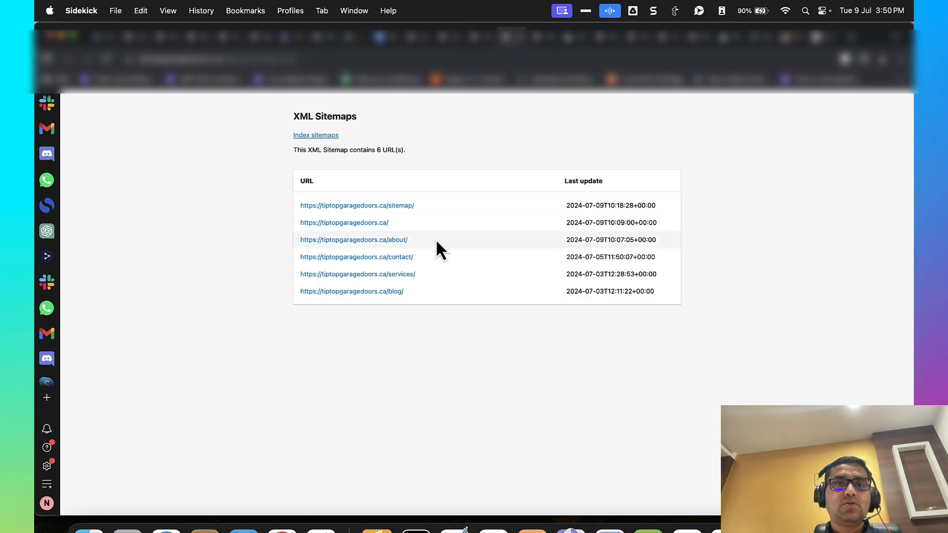
key(ctrl+Tab)
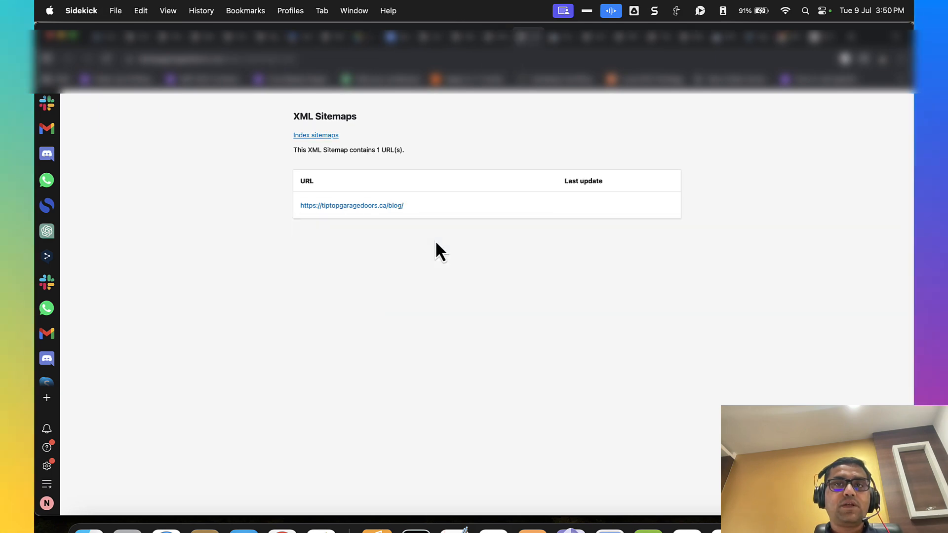
key(super+w)
Step: Submit sitemaps.xml as a new sitemap in Google Search Console and open the submitted sitemap's details
click(462, 59)
key(super+a)
key(BackSpace)
click(543, 37)
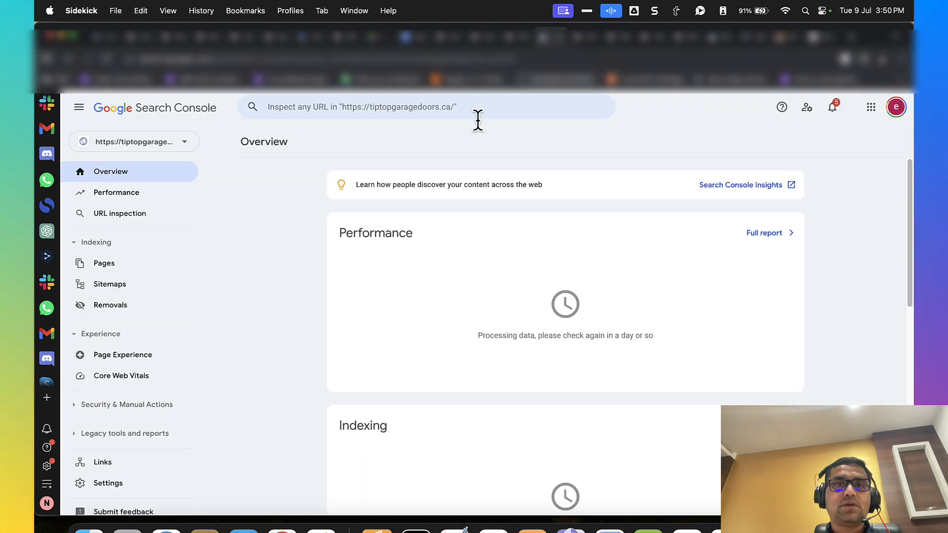
click(135, 283)
click(489, 227)
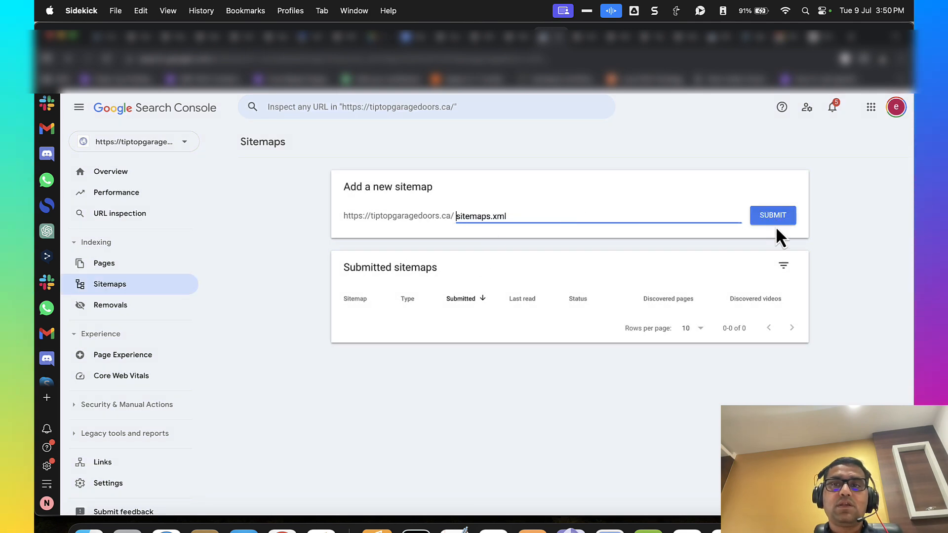
click(779, 218)
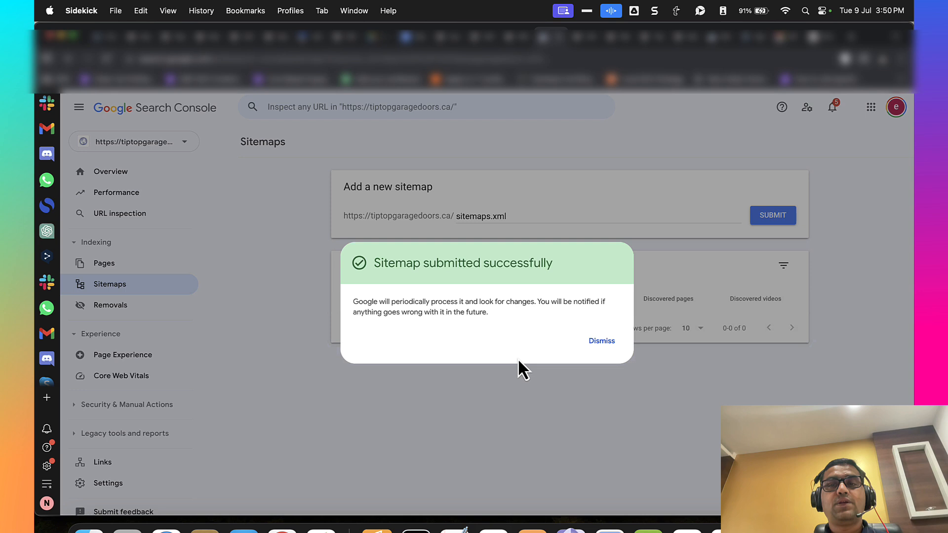
click(595, 340)
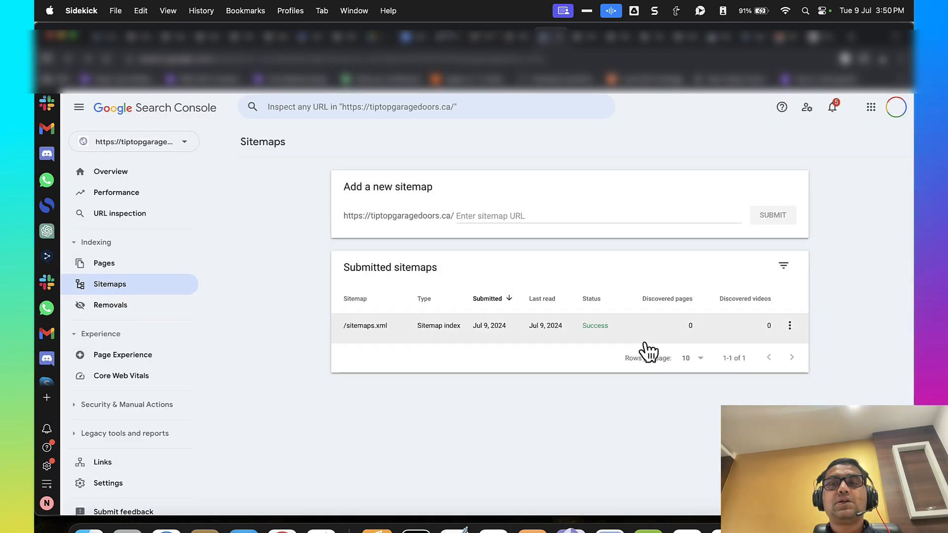
click(586, 332)
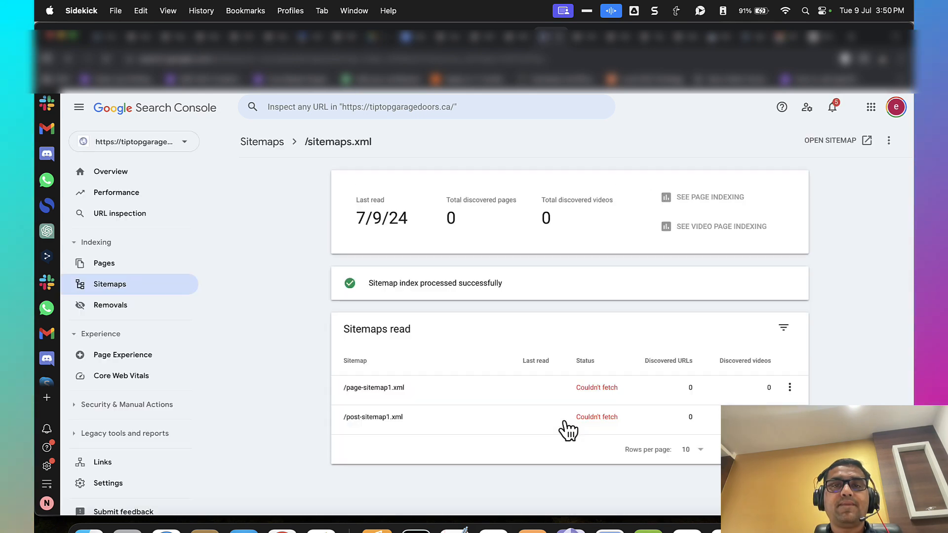
click(106, 58)
click(514, 38)
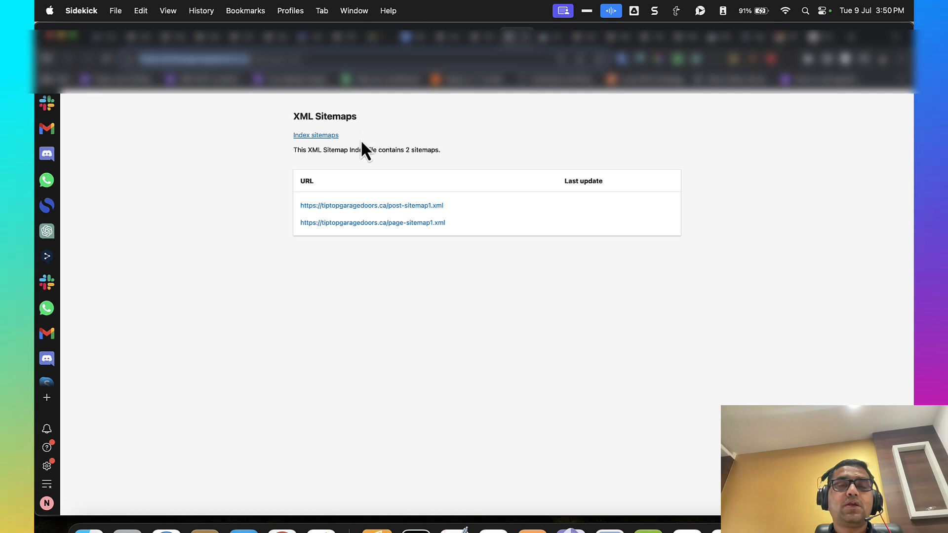
key(ctrl+Tab)
click(410, 107)
text(https://tiptopgaragedoors.ca/)
key(Return)
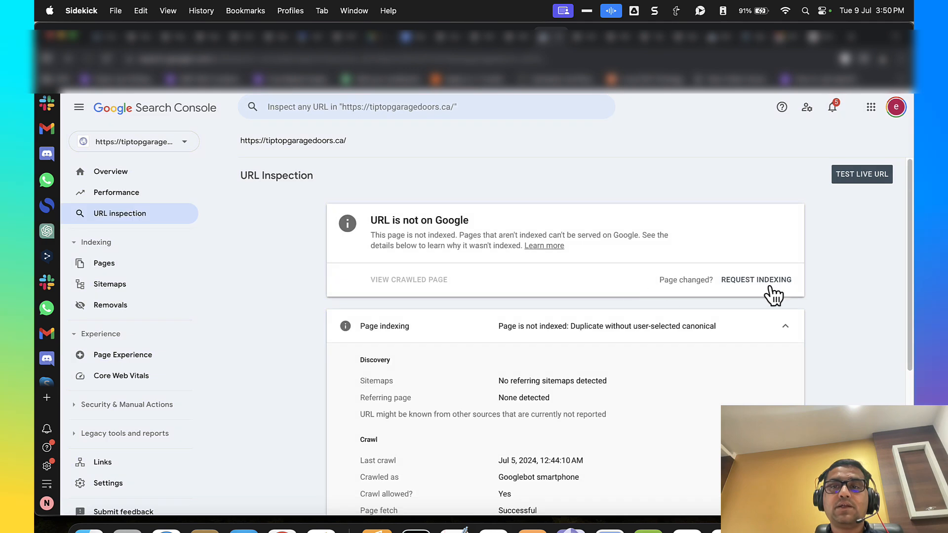
click(761, 281)
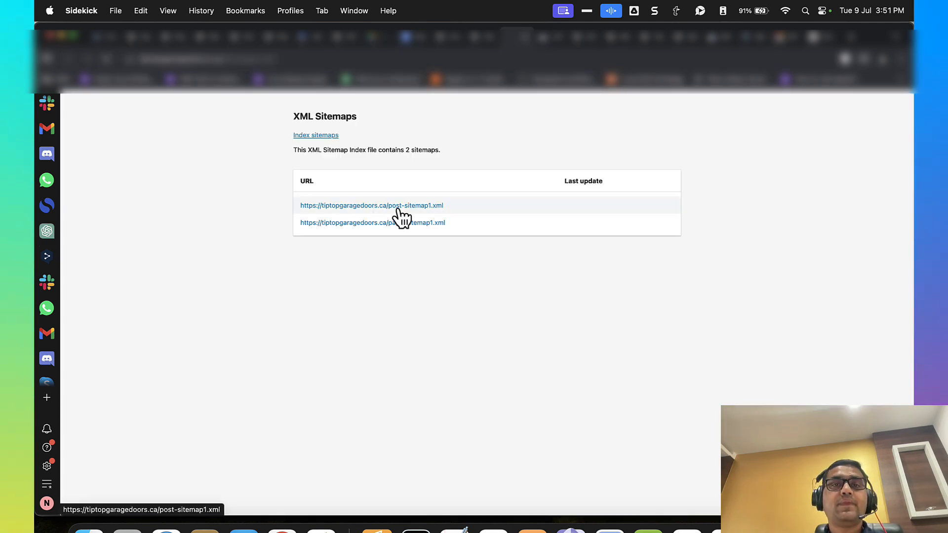
Step: Check the post sitemap, open the page sitemap and copy the address of the /sitemap/ page
click(402, 218)
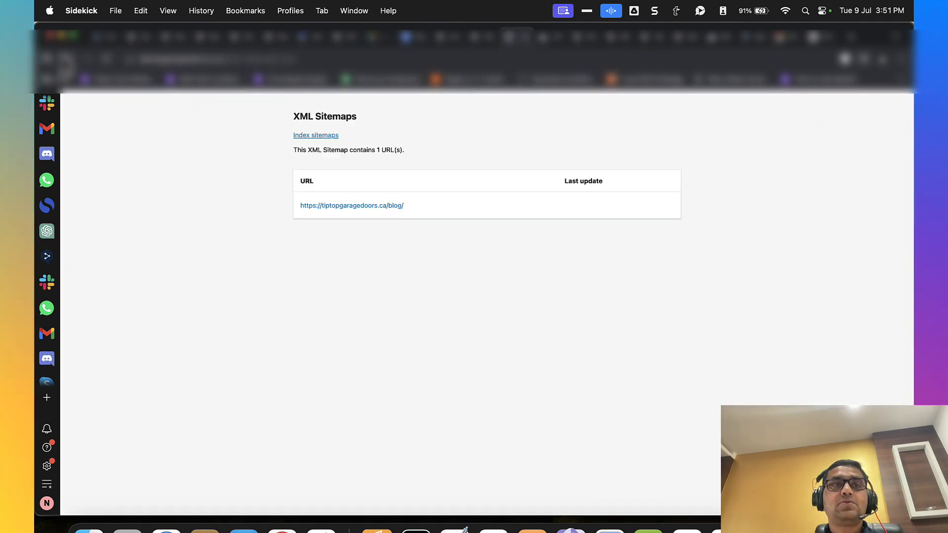
click(68, 58)
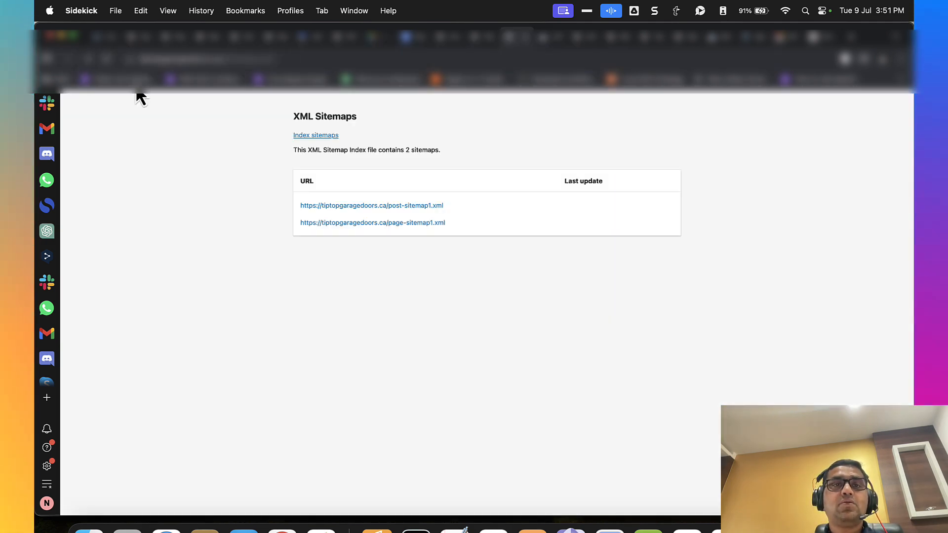
click(361, 225)
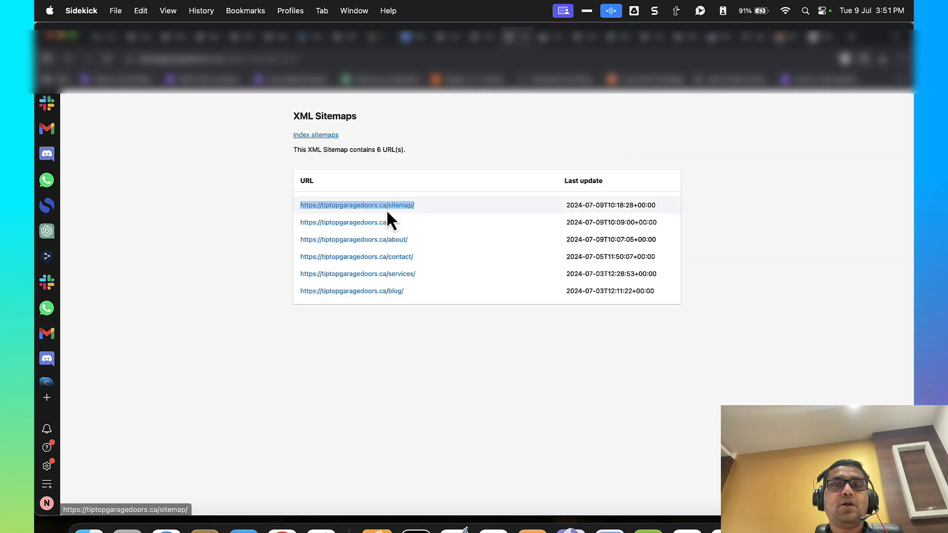
right_click(387, 211)
click(423, 271)
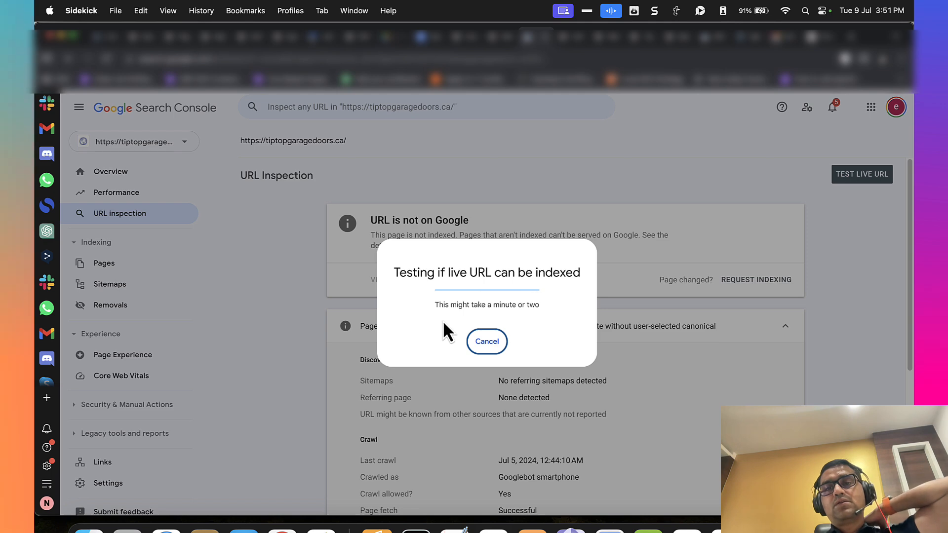
key(Escape)
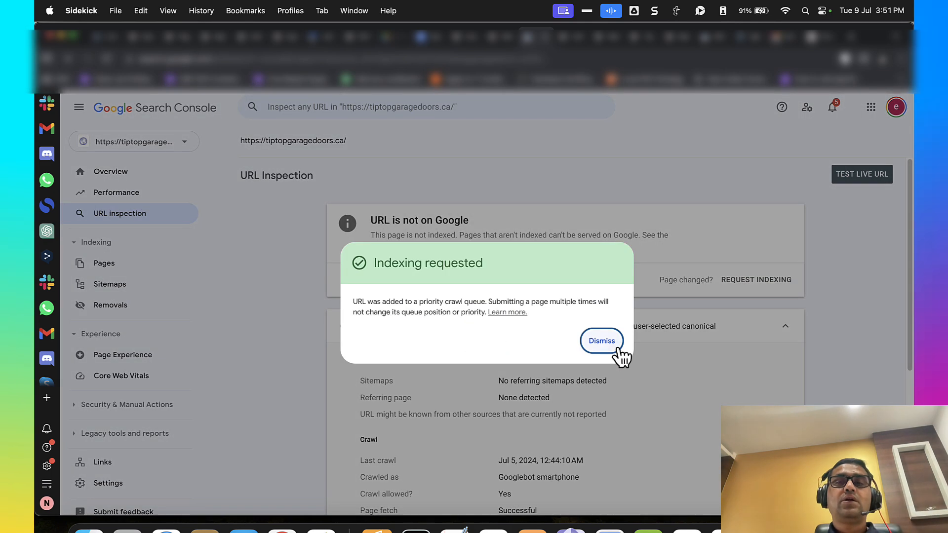
click(601, 341)
click(483, 106)
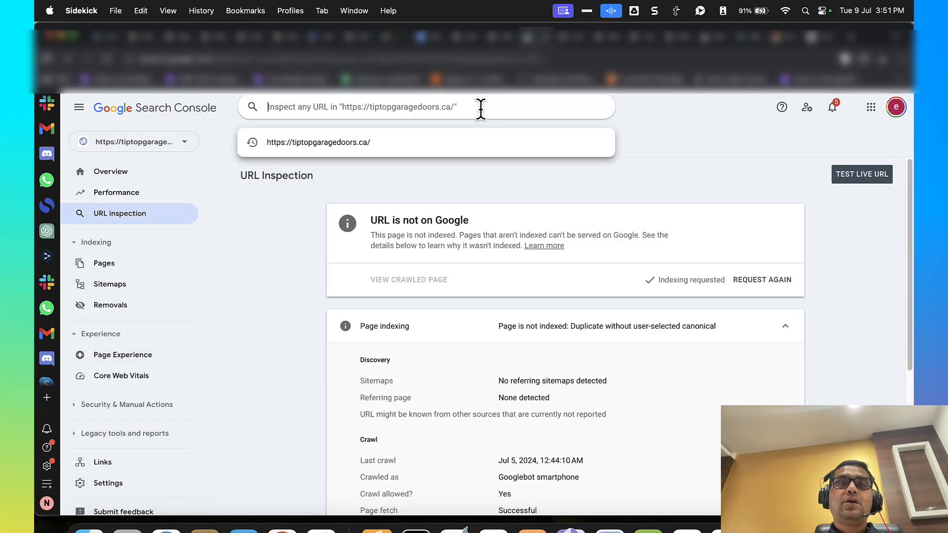
click(483, 141)
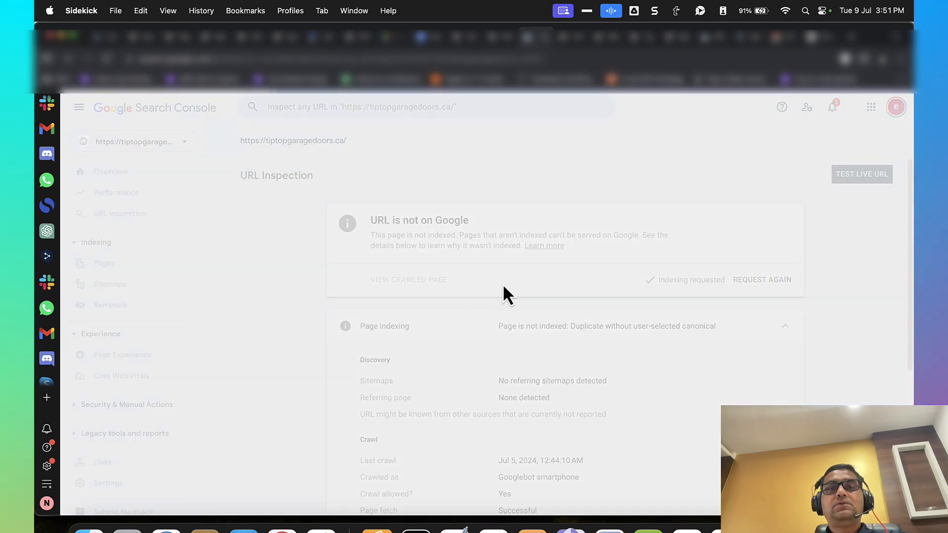
click(735, 289)
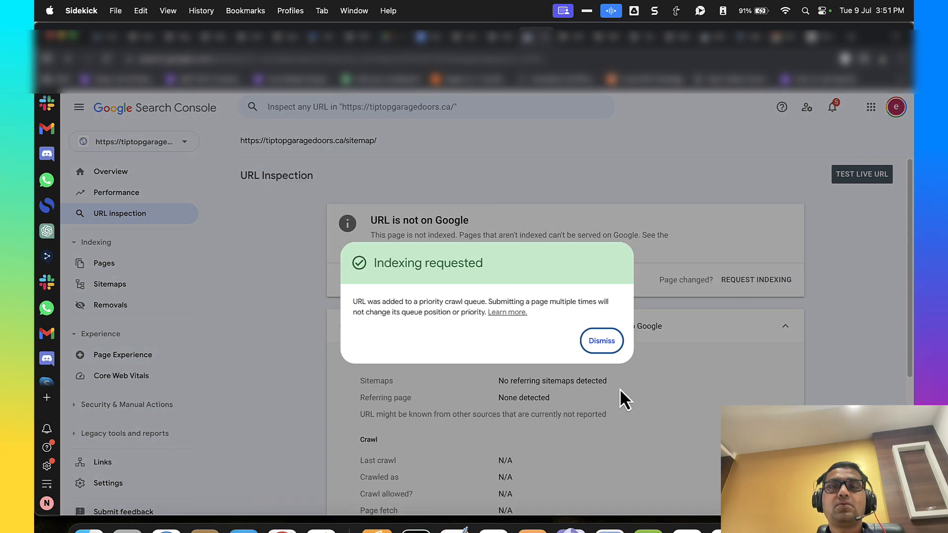
click(601, 346)
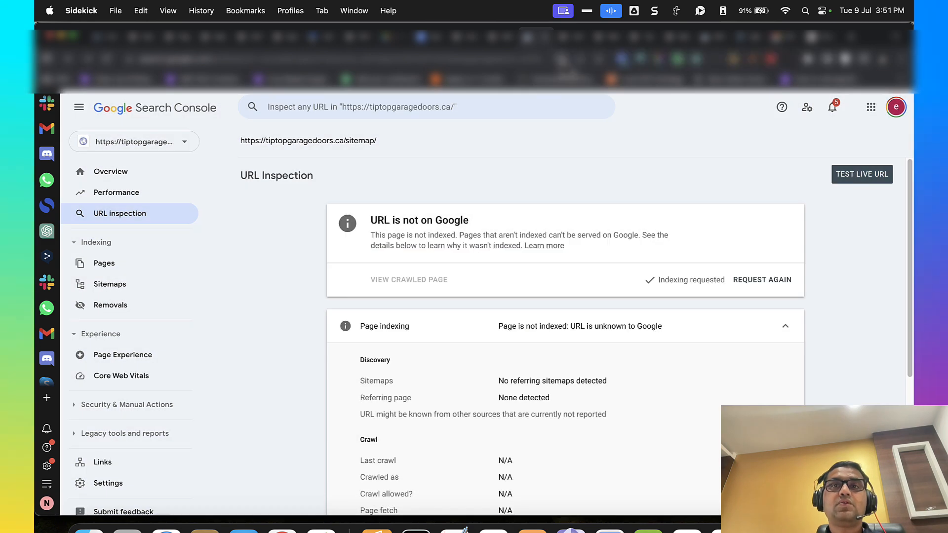
Step: Return to the SEO plugin and review its Image SEO and Advanced settings
click(502, 42)
scroll(149, 373, down, 3)
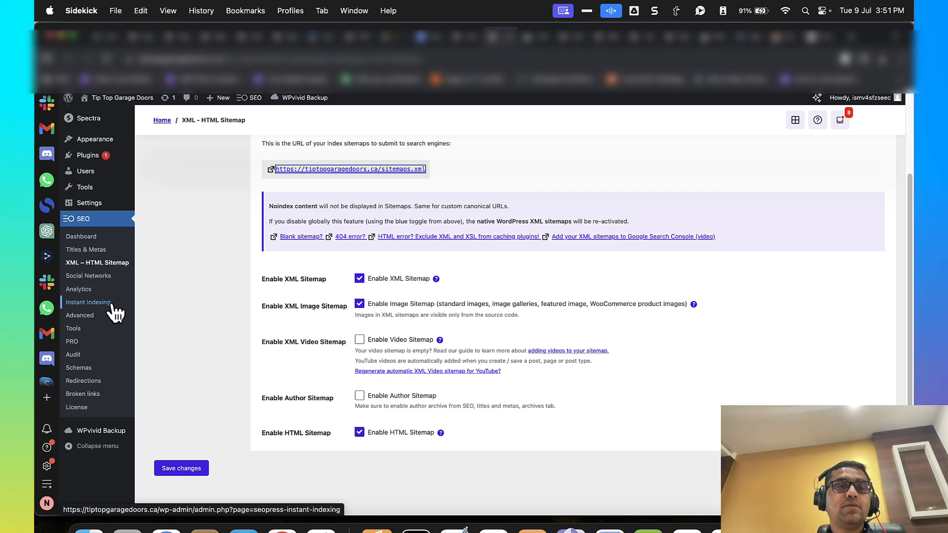
scroll(239, 297, up, 2)
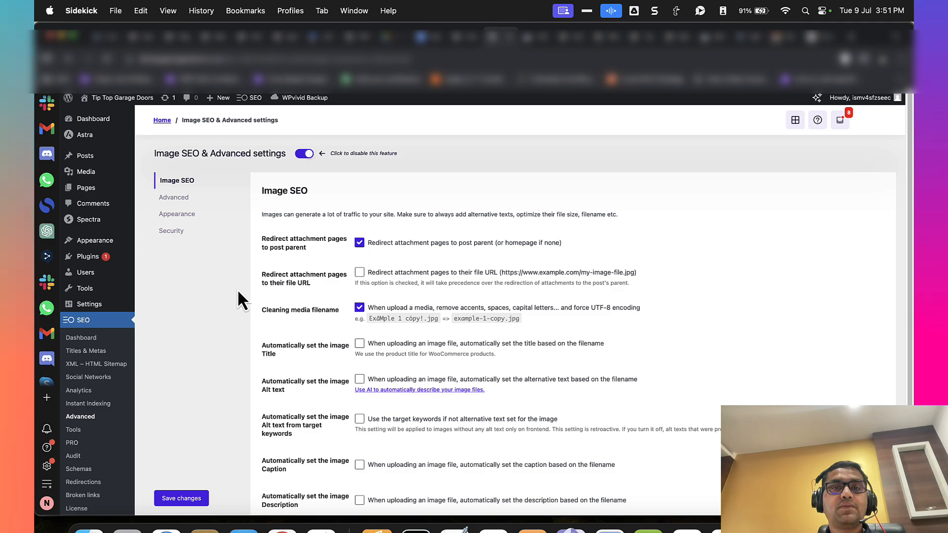
scroll(238, 292, down, 2)
scroll(232, 262, up, 3)
click(200, 198)
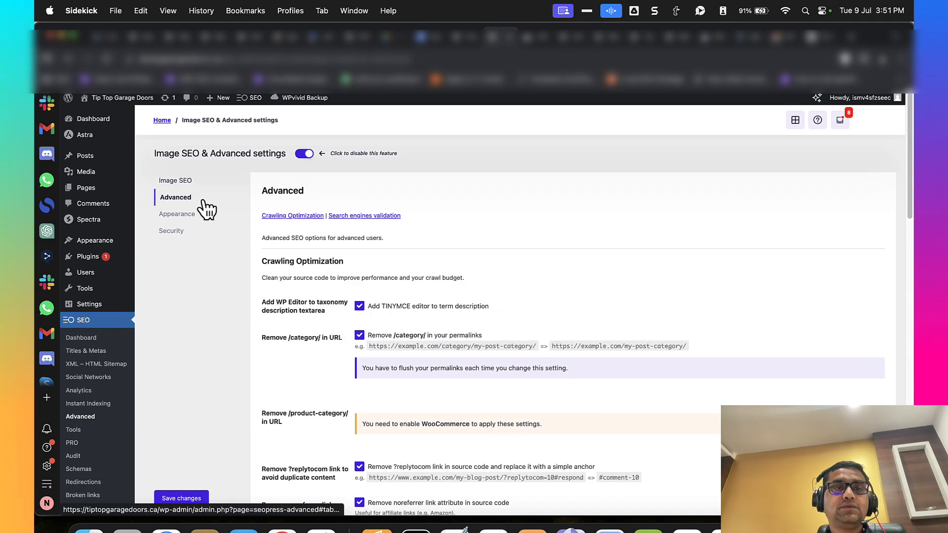
scroll(247, 301, down, 6)
scroll(251, 314, up, 10)
Step: Review the SEO plugin's Appearance and Security settings
click(204, 215)
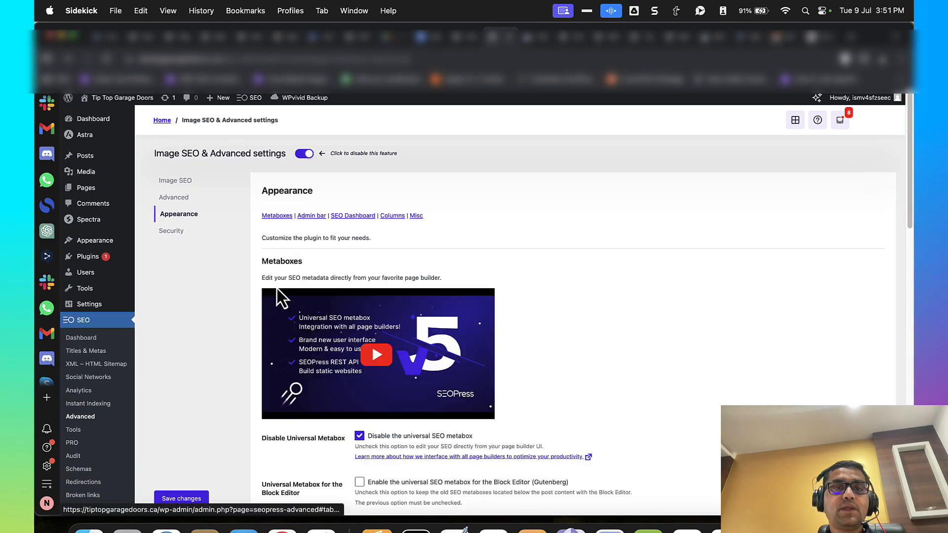
scroll(272, 321, down, 8)
scroll(273, 327, up, 3)
scroll(291, 348, down, 10)
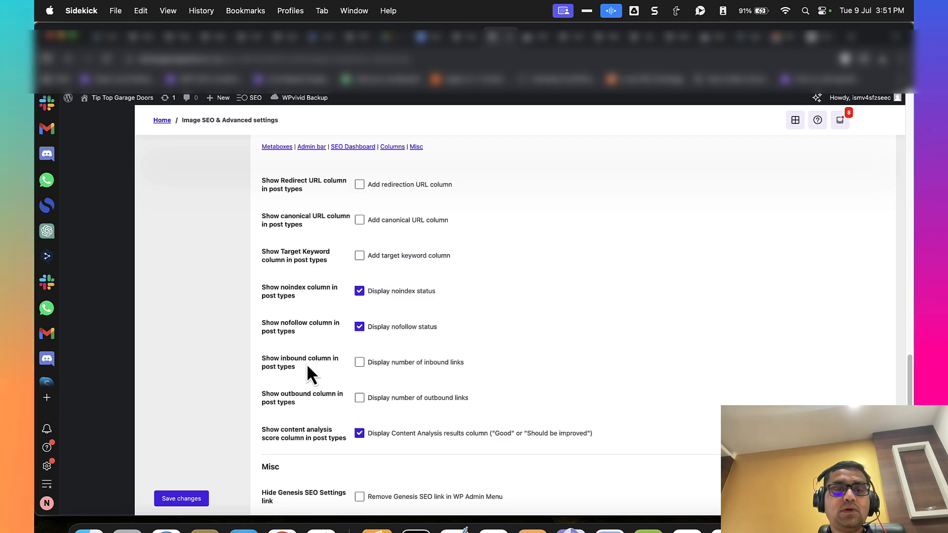
scroll(308, 371, down, 2)
scroll(308, 367, up, 10)
click(180, 230)
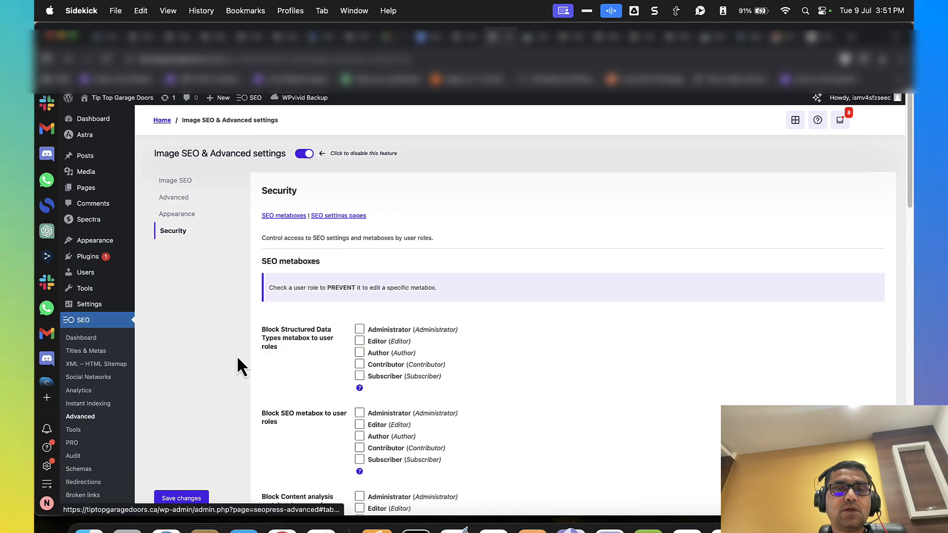
scroll(237, 365, down, 2)
scroll(236, 366, up, 1)
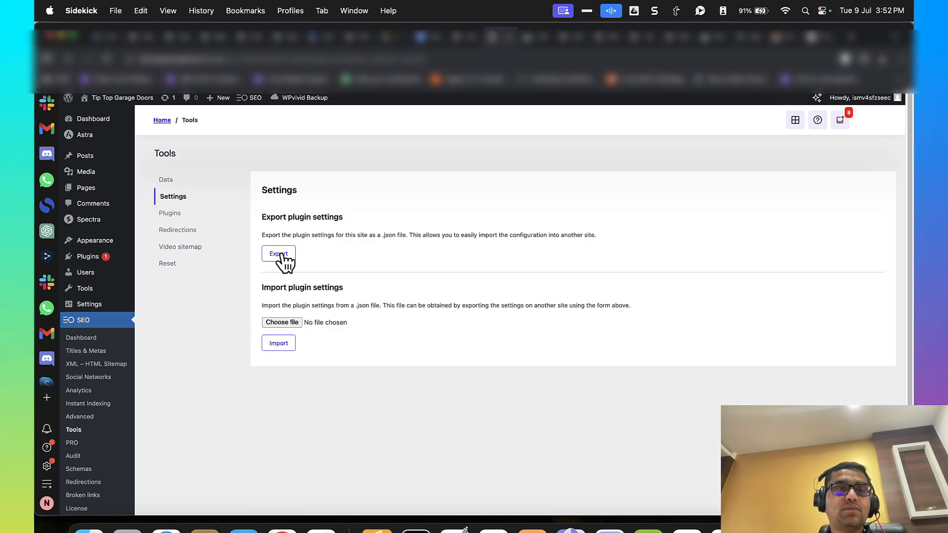
Step: In the PRO settings, fill the virtual robots.txt file with "Link to your sitemap", the default WP rules and the sitemap link
scroll(176, 300, down, 2)
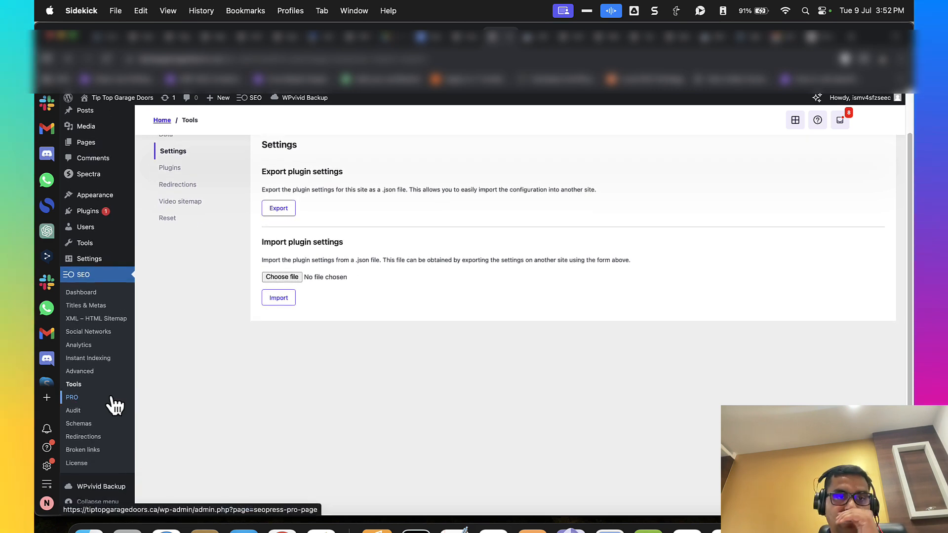
scroll(218, 379, up, 2)
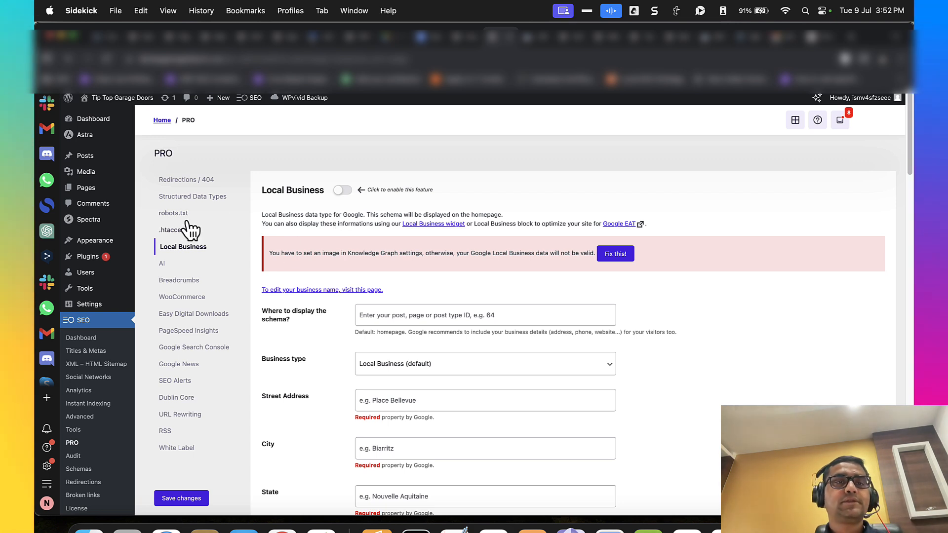
click(174, 213)
scroll(412, 314, down, 5)
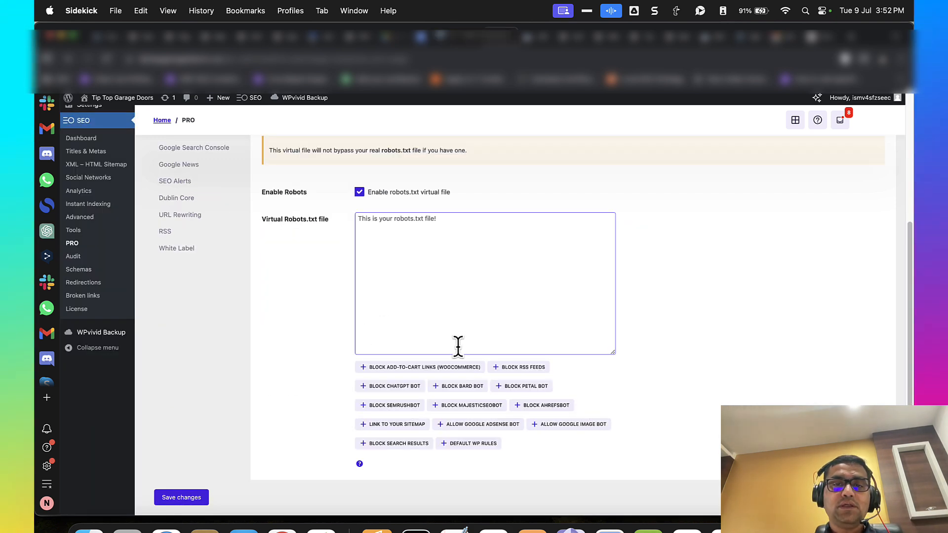
text(DD)
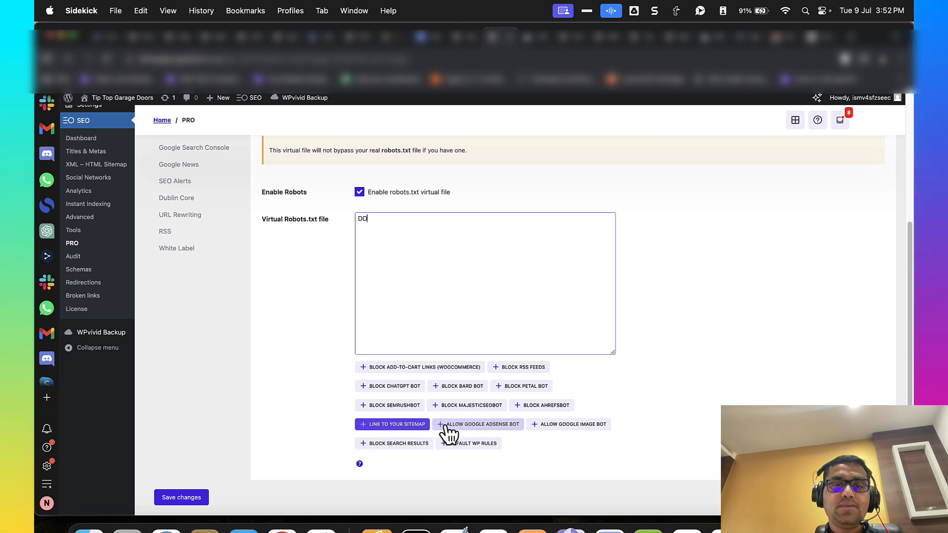
click(424, 425)
key(super+v)
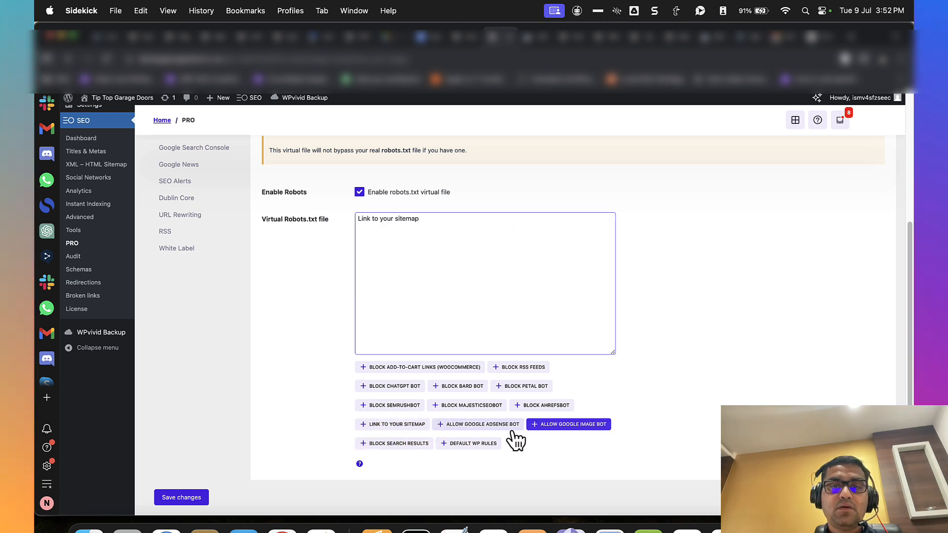
click(464, 444)
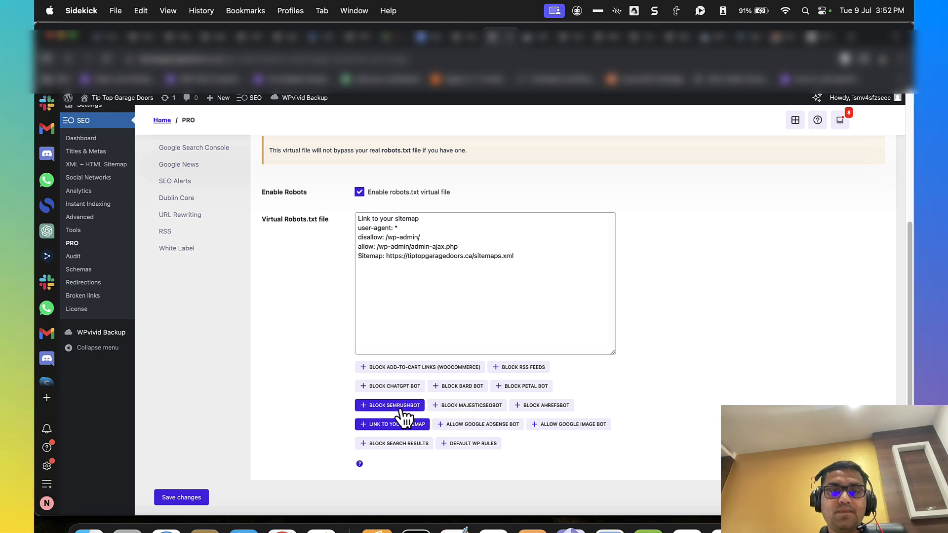
Step: View the site's live robots.txt file, close it and return to the robots.txt settings
scroll(351, 369, up, 2)
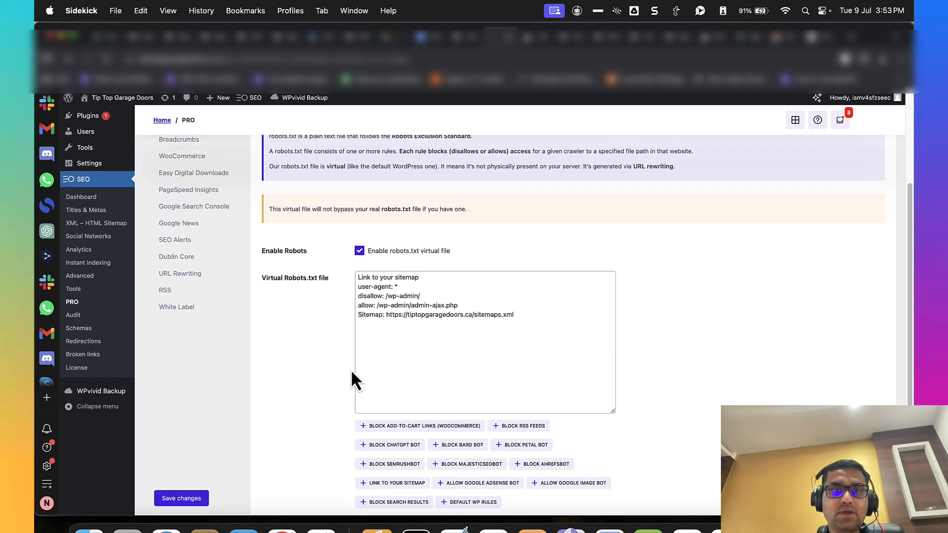
scroll(350, 369, up, 3)
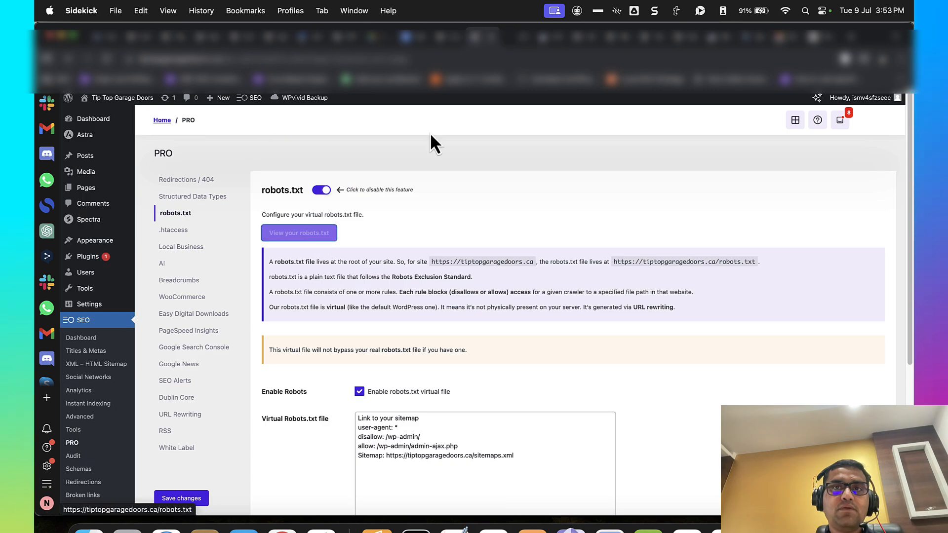
click(316, 233)
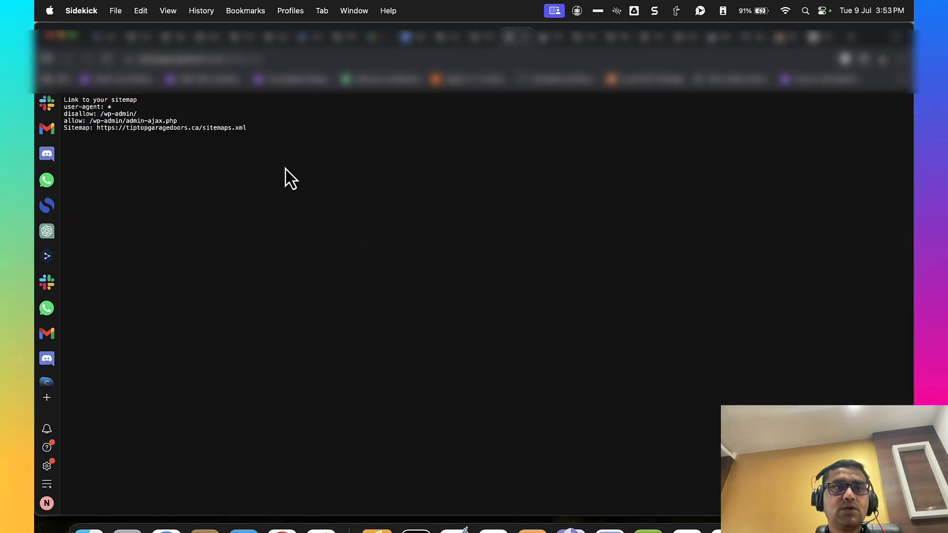
key(super+w)
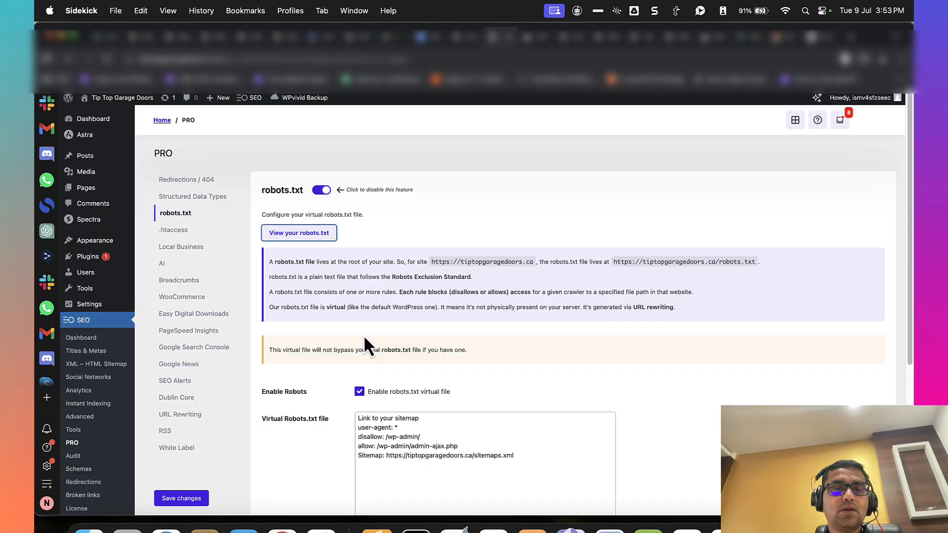
scroll(363, 341, down, 6)
scroll(233, 332, up, 6)
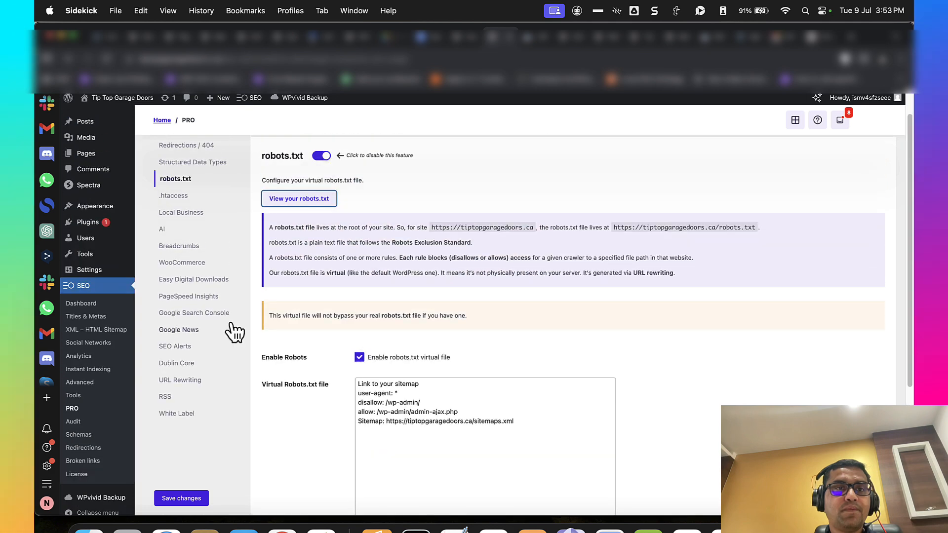
Step: Review the PRO settings for .htaccess and Structured Data Types
click(190, 230)
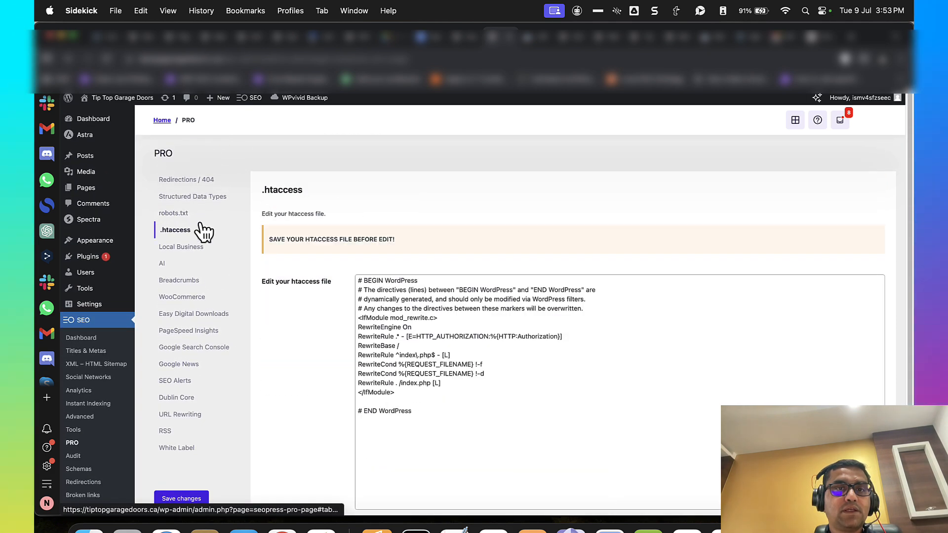
click(215, 197)
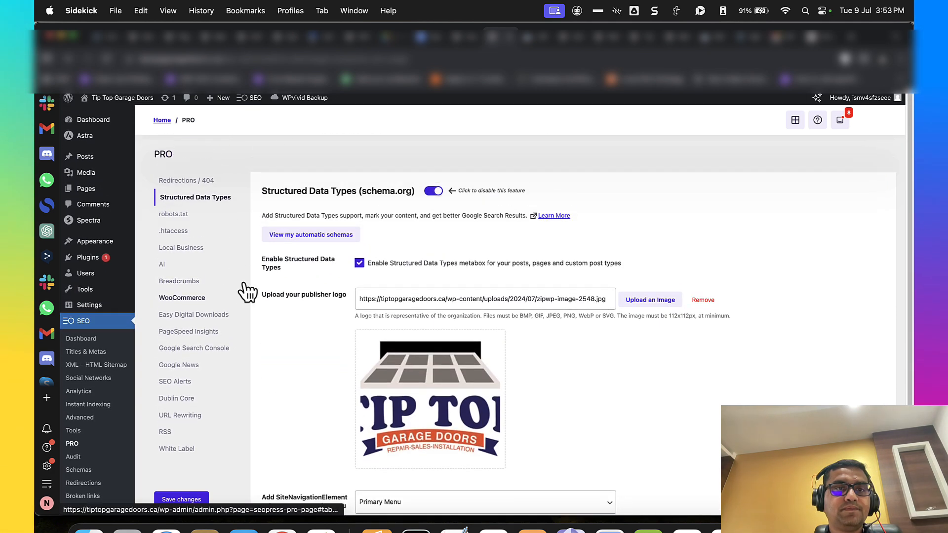
scroll(249, 291, down, 4)
scroll(245, 294, up, 4)
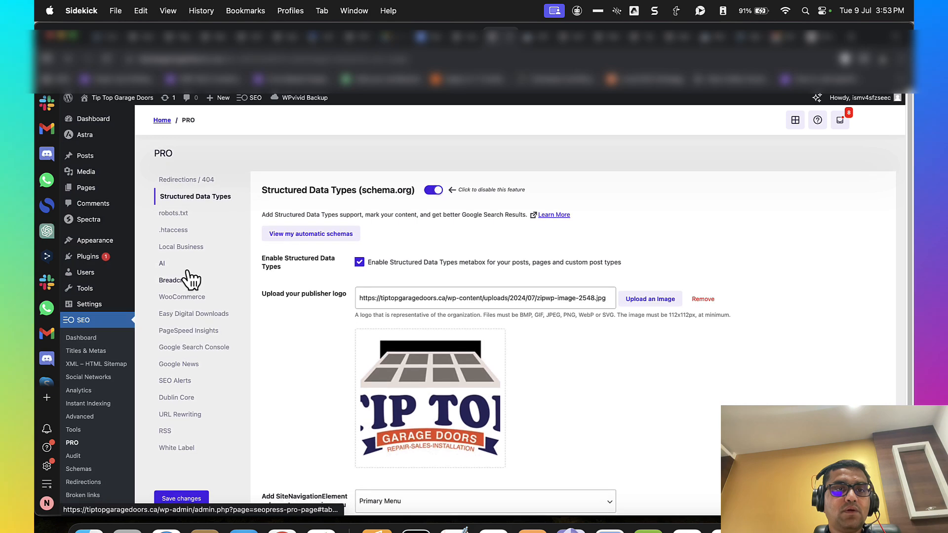
Step: Review the PRO settings for AI and run the OpenAI API key check
click(190, 268)
scroll(307, 319, down, 6)
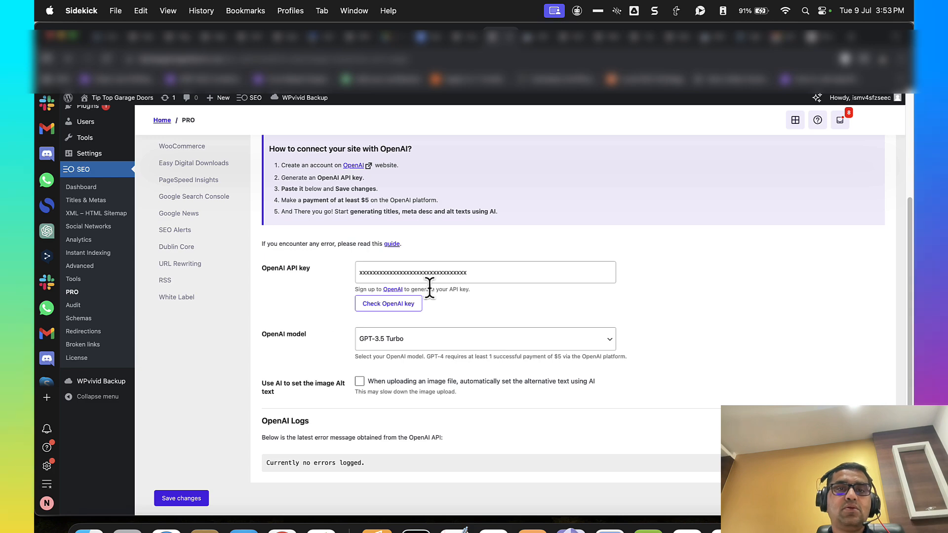
click(403, 308)
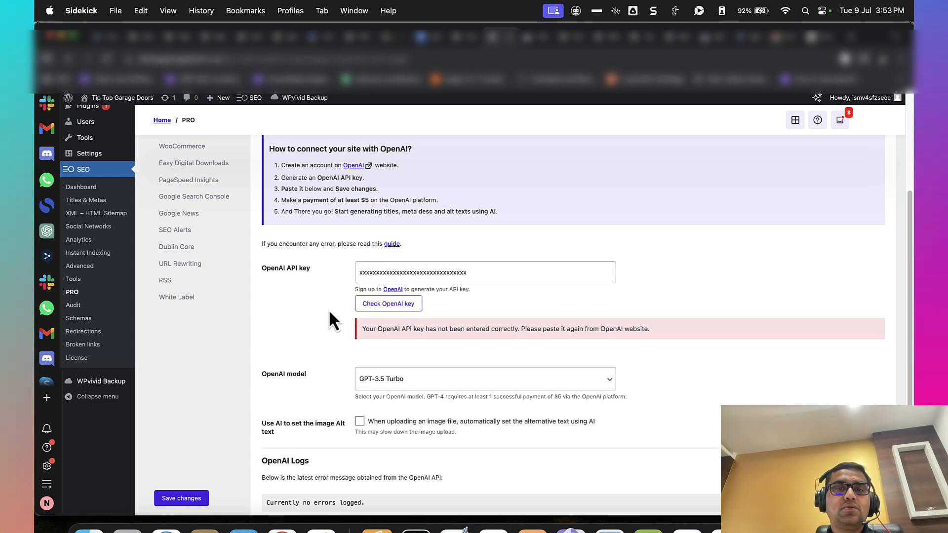
scroll(328, 311, up, 1)
double_click(394, 287)
scroll(289, 416, down, 2)
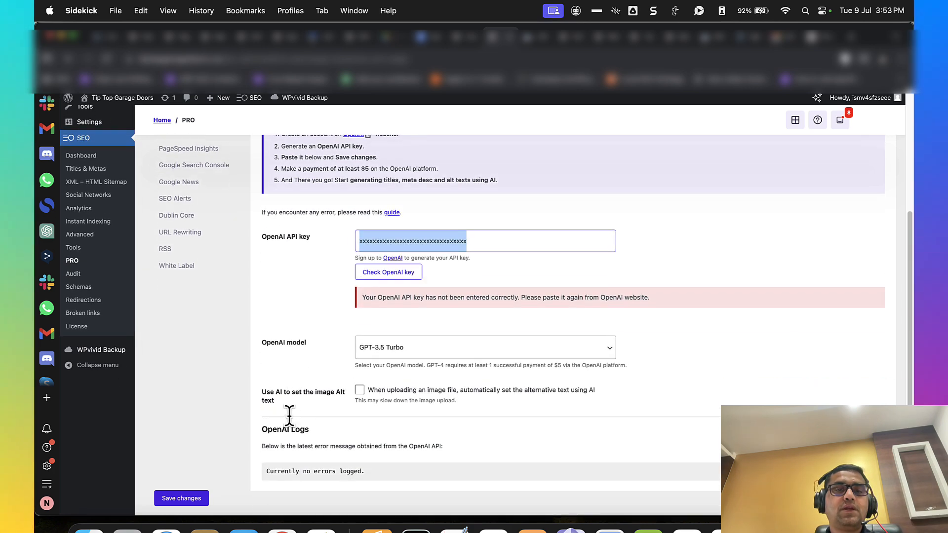
scroll(422, 289, up, 4)
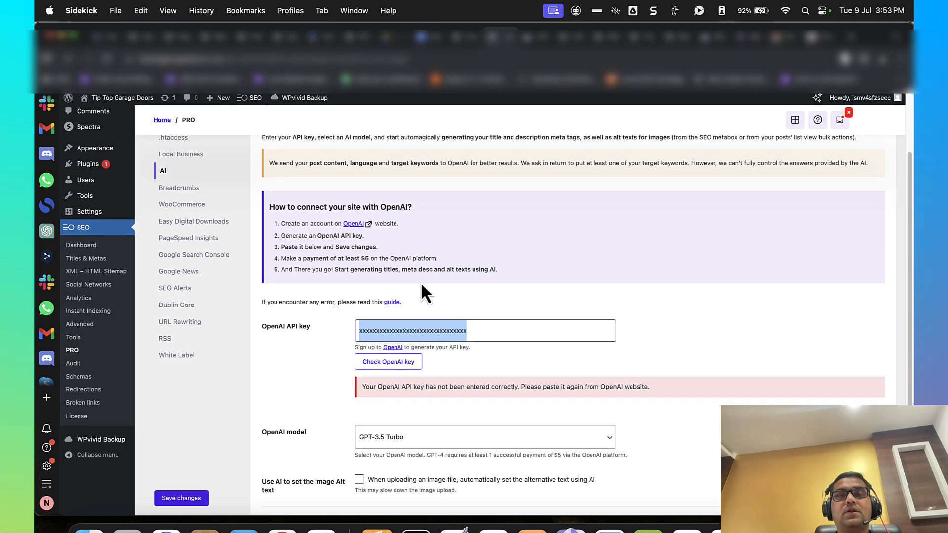
Step: Enable HTML Breadcrumbs and JSON-LD Breadcrumbs in the PRO settings and save the changes
click(210, 190)
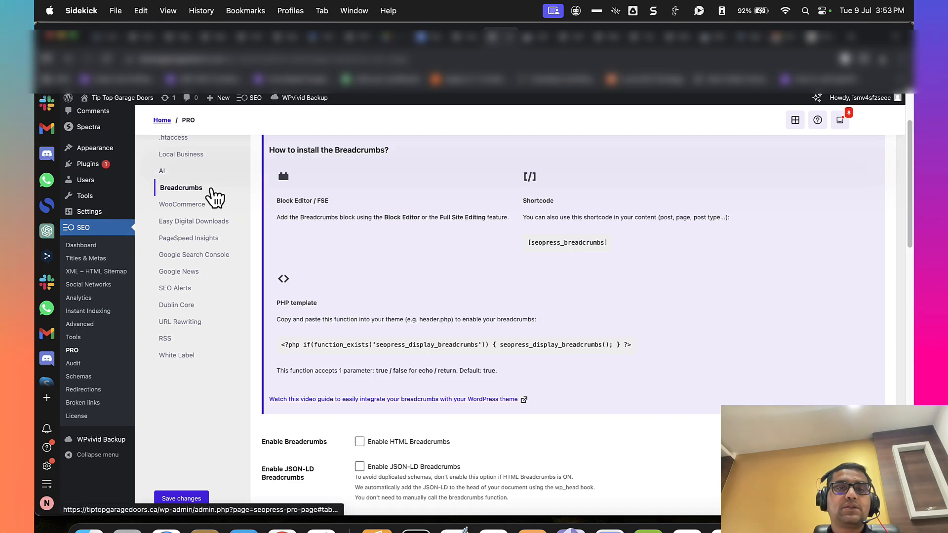
scroll(311, 279, down, 5)
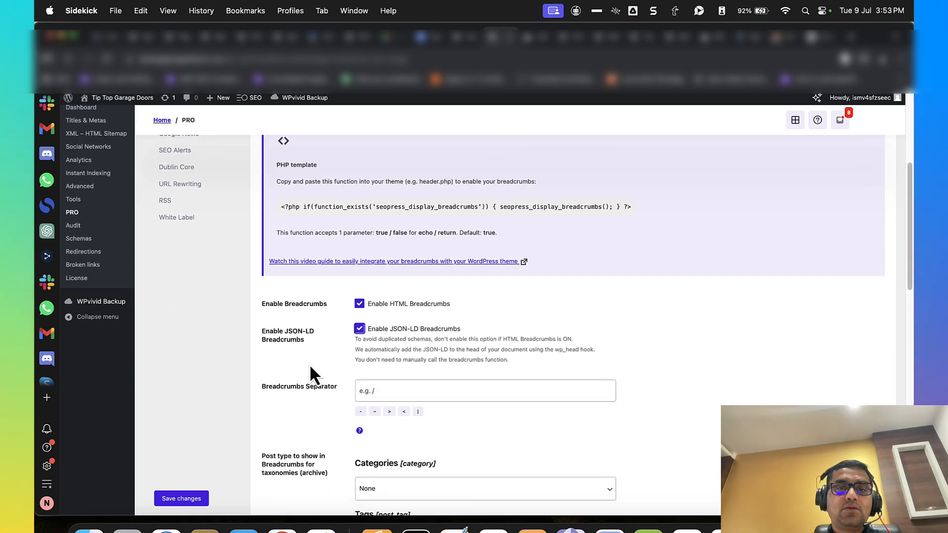
scroll(310, 366, down, 3)
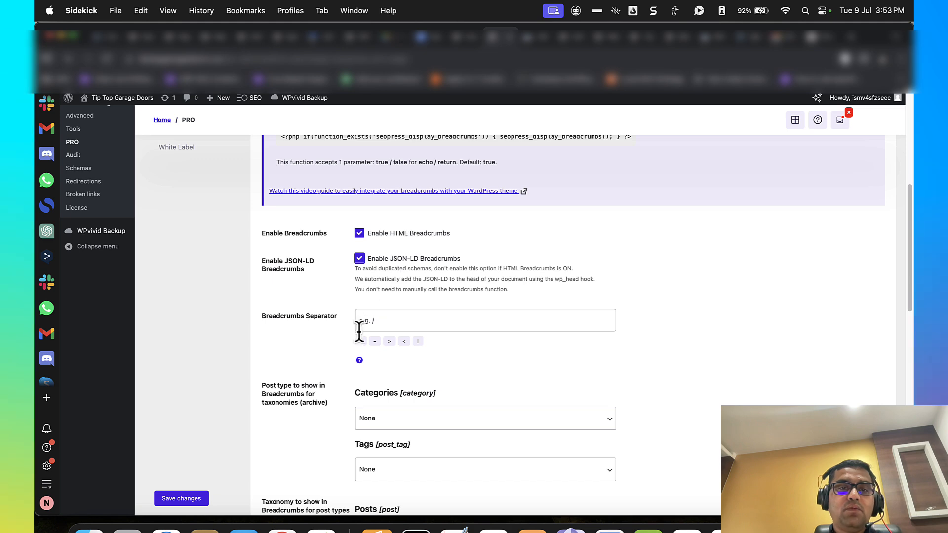
scroll(351, 359, down, 4)
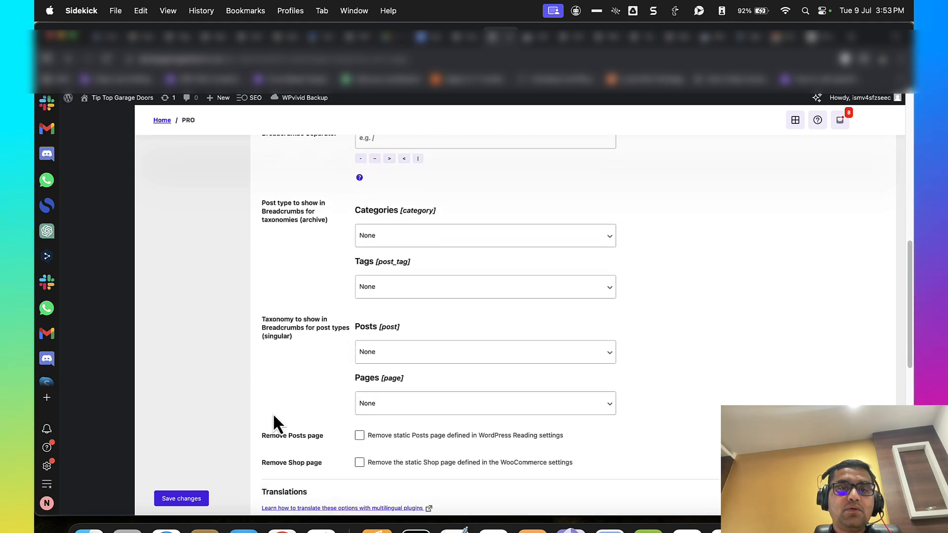
scroll(273, 418, down, 6)
click(193, 497)
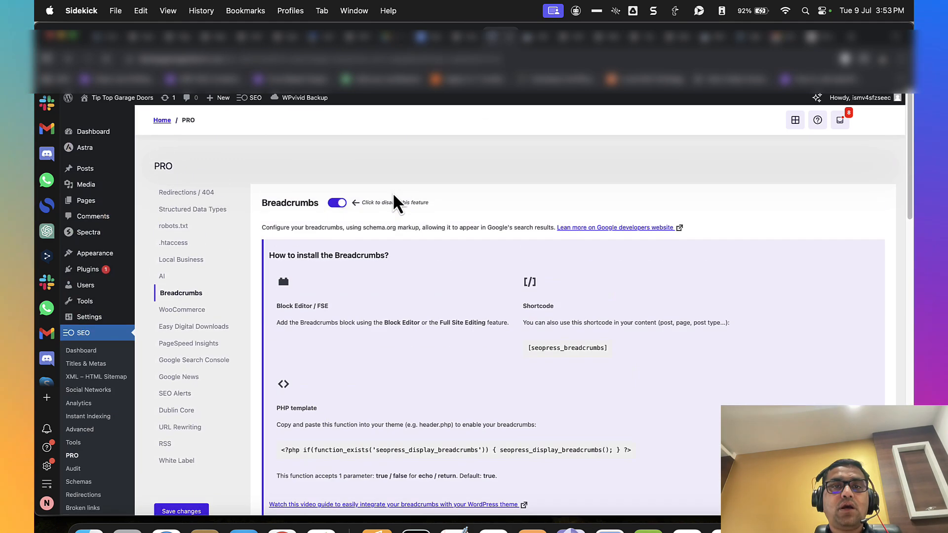
Step: Check the live About Us page for breadcrumbs, then select the [seopress_breadcrumbs] shortcode in the Breadcrumbs settings
click(116, 116)
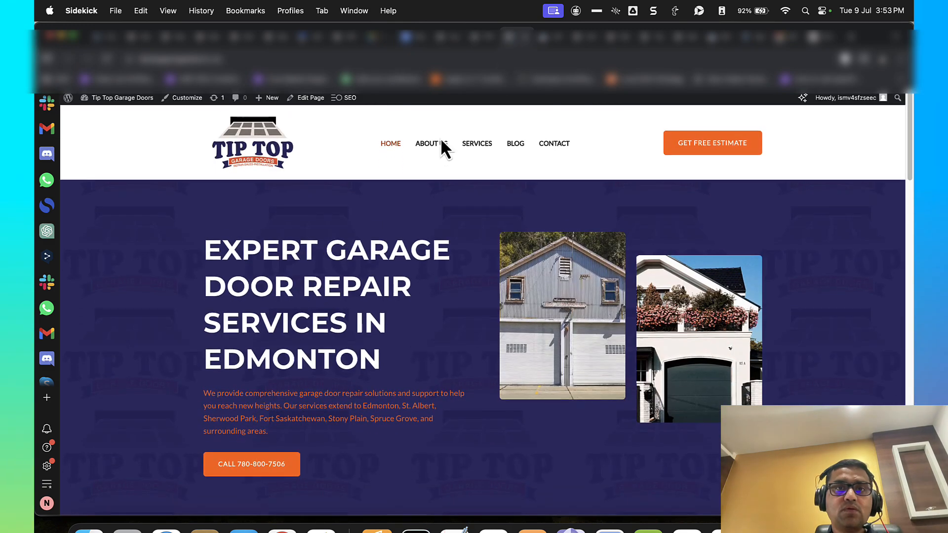
click(432, 143)
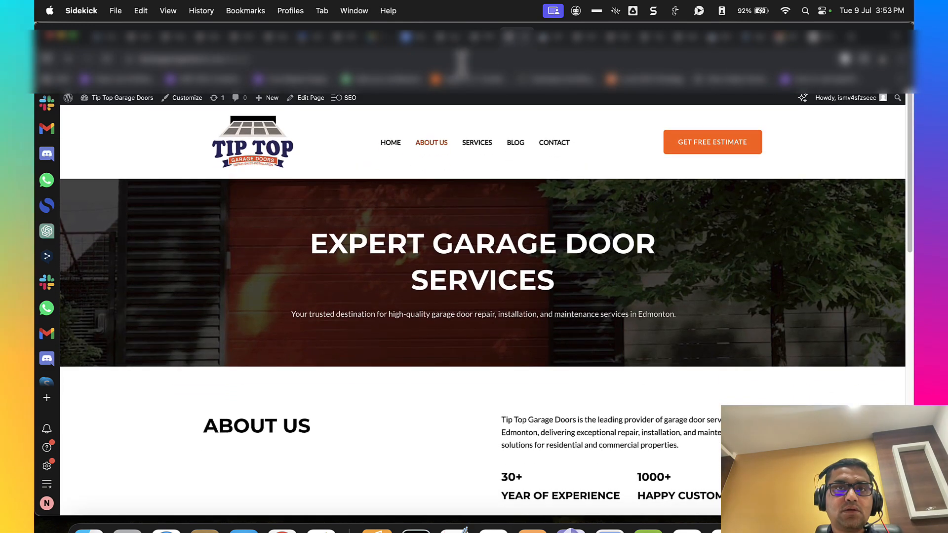
click(480, 38)
scroll(381, 305, down, 2)
scroll(382, 306, down, 2)
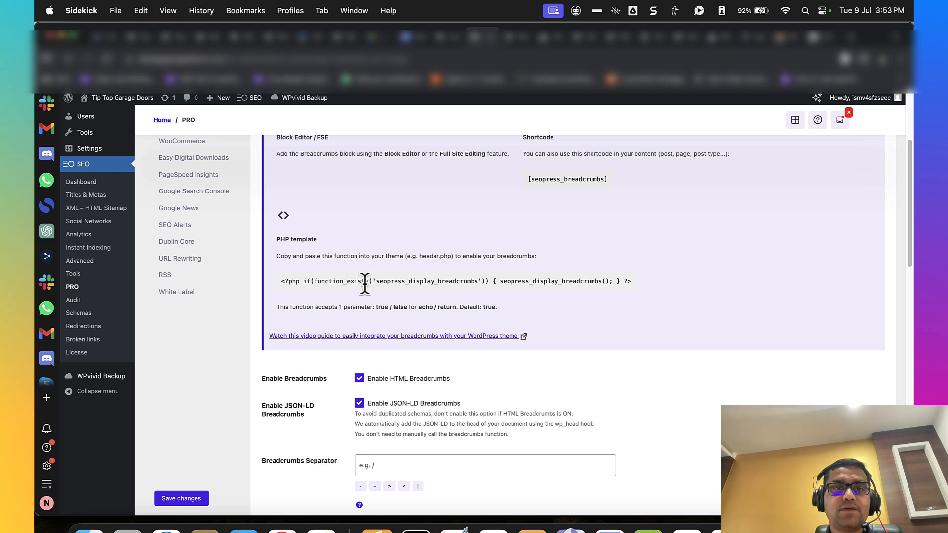
scroll(367, 284, up, 4)
click(580, 286)
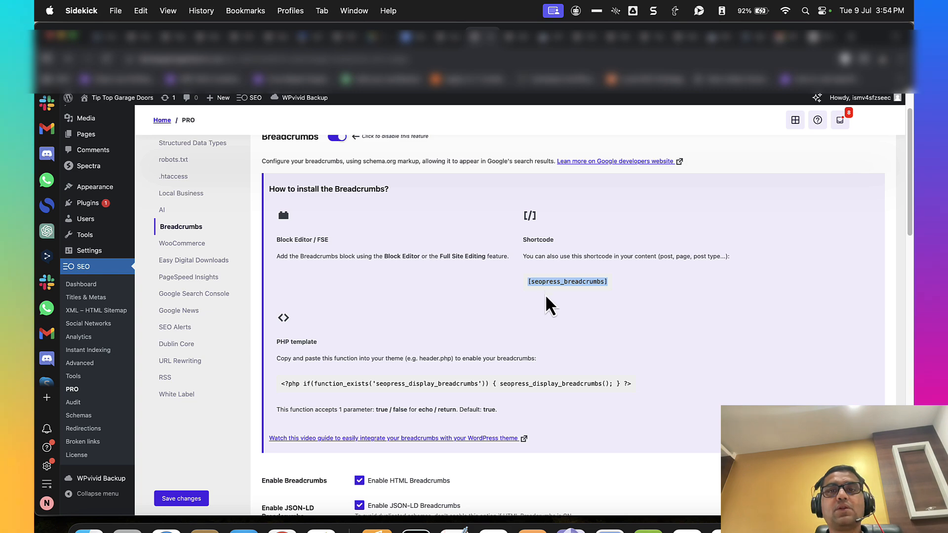
Step: Return to the live About Us page and open it in the block editor
click(516, 45)
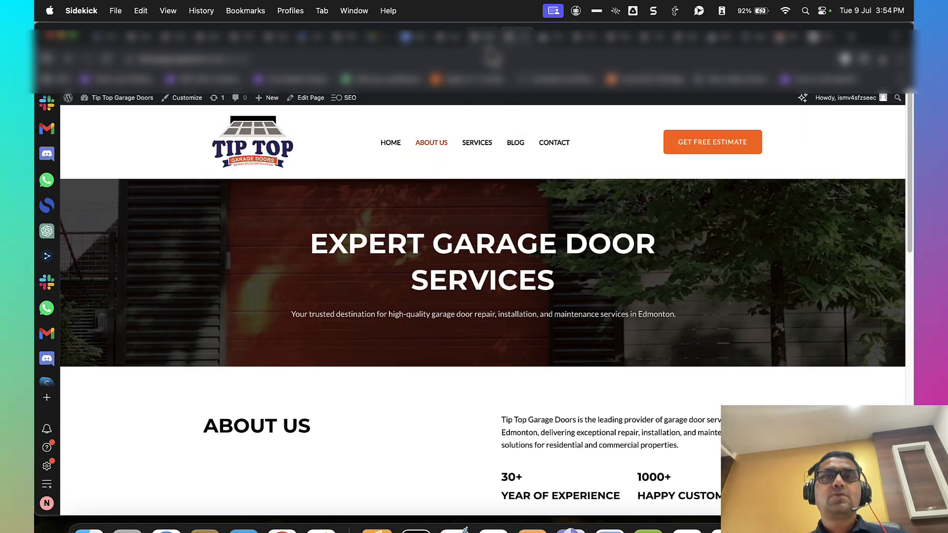
click(474, 40)
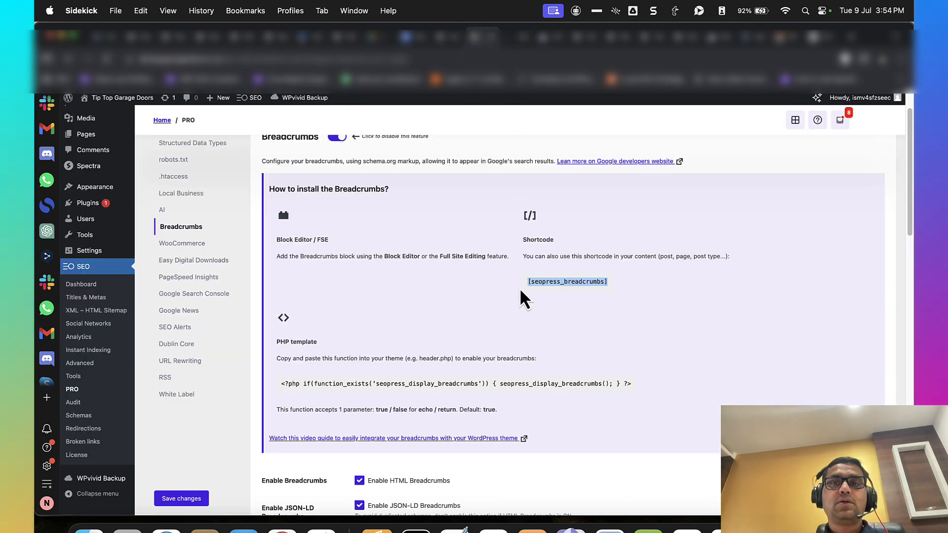
click(515, 41)
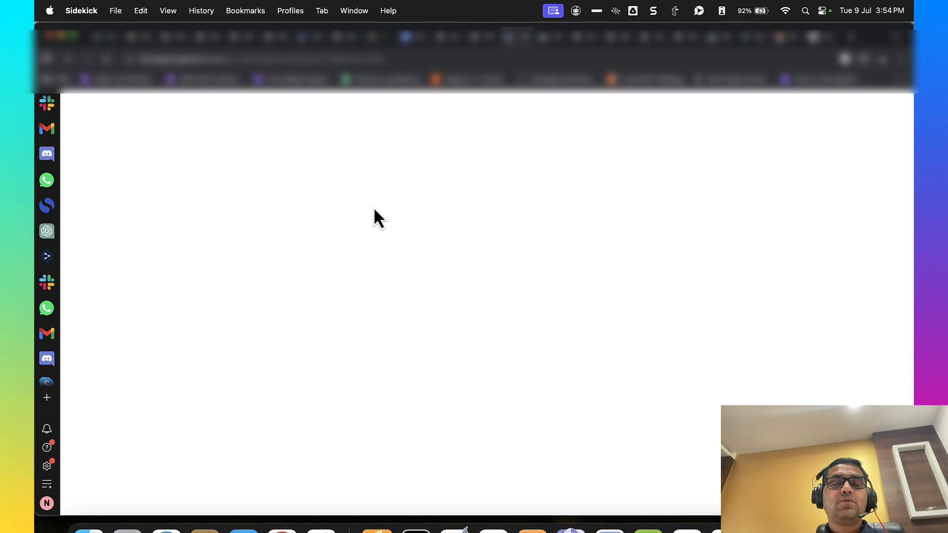
click(481, 41)
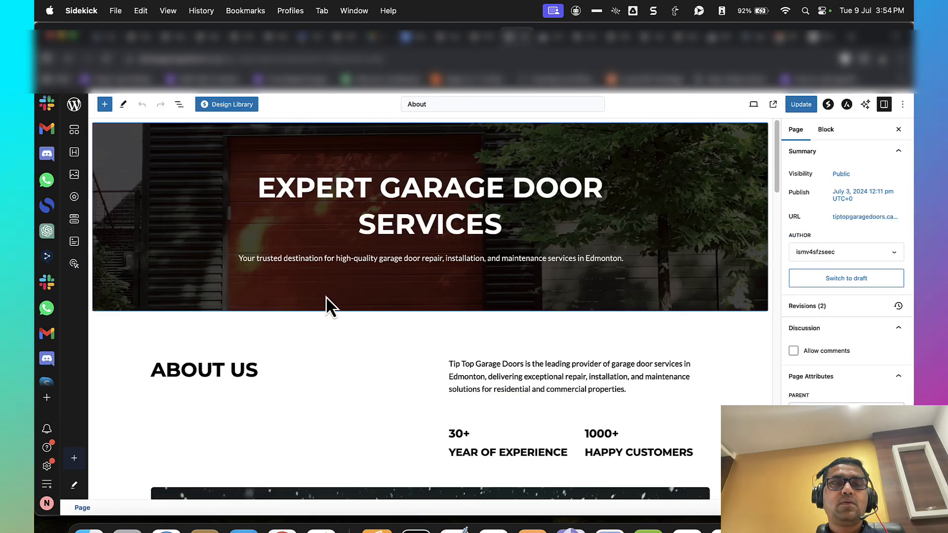
Step: Insert a Spectra Container block between the hero banner and the About Us section of the About page
scroll(327, 299, down, 2)
click(230, 257)
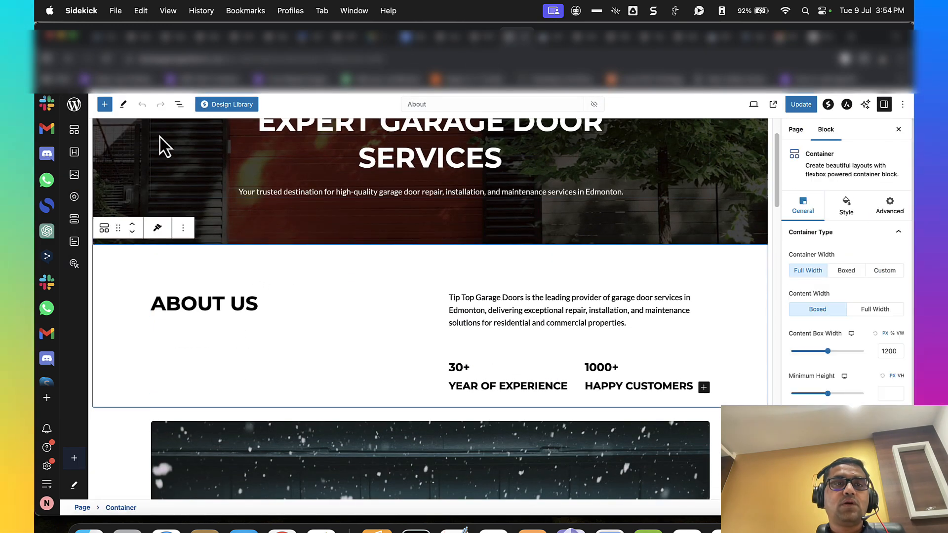
click(105, 104)
click(179, 104)
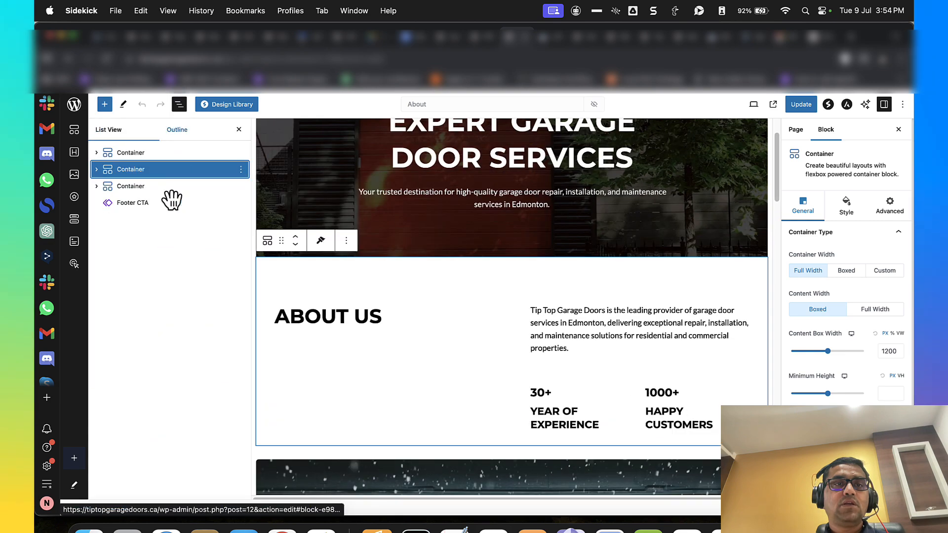
click(105, 105)
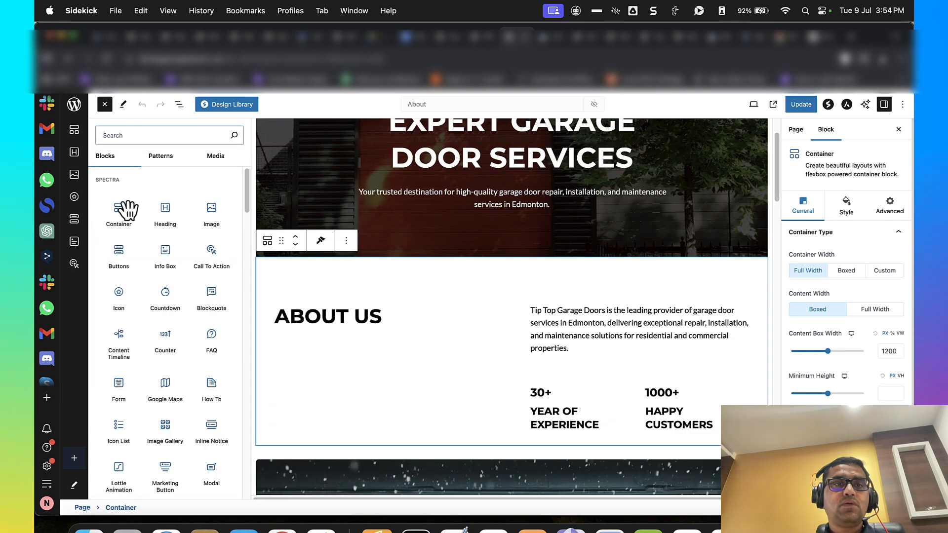
drag(125, 212, 443, 261)
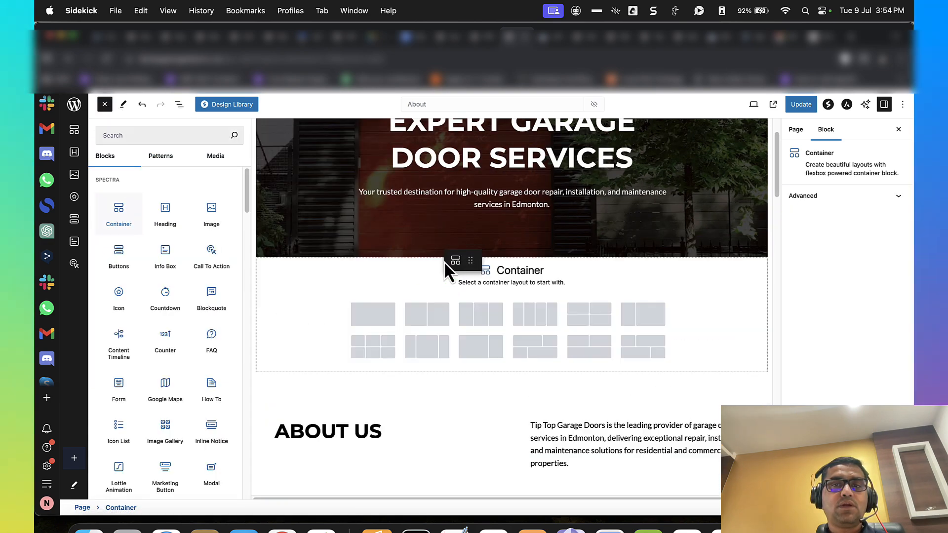
Step: Give the new container a single-column layout, add a Shortcode block containing [seopress_breadcrumbs] inside it, and update the page
click(291, 315)
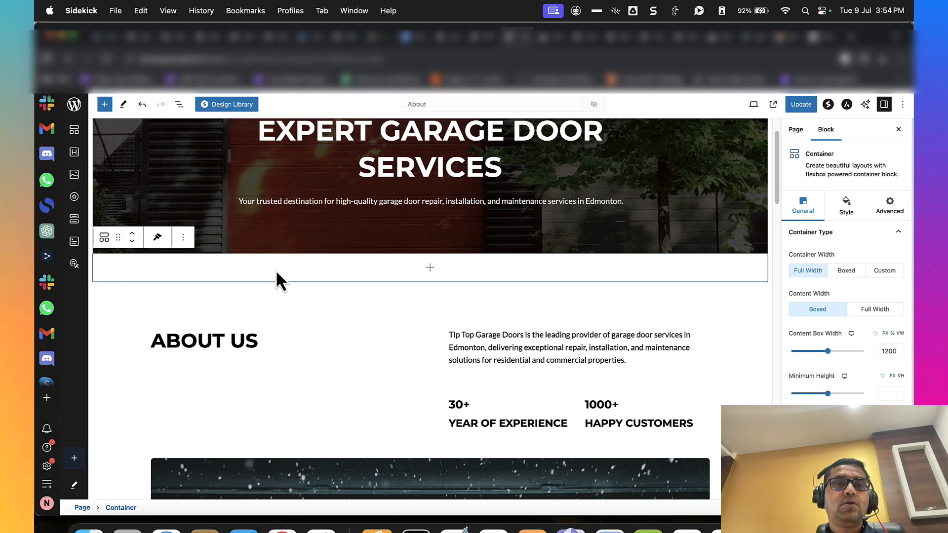
click(431, 267)
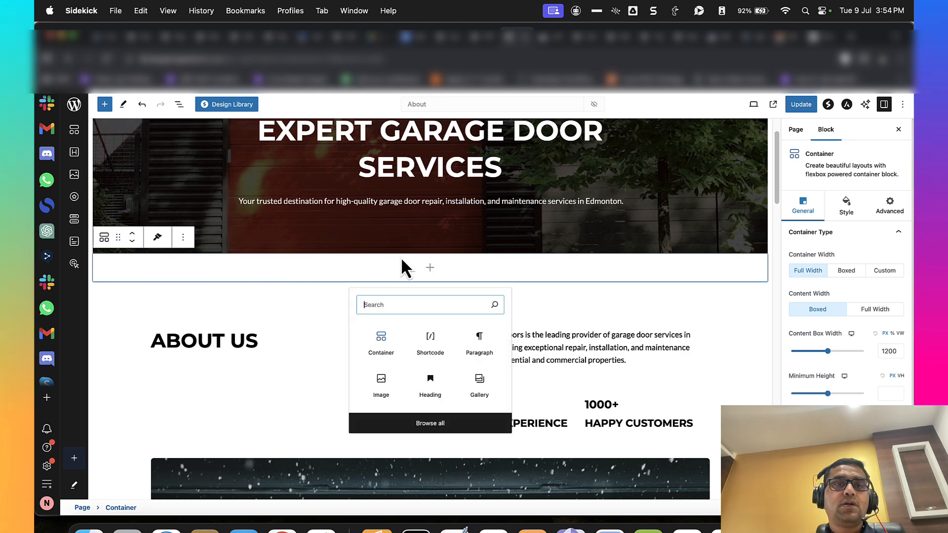
click(427, 336)
text([seopress_breadcrumbs])
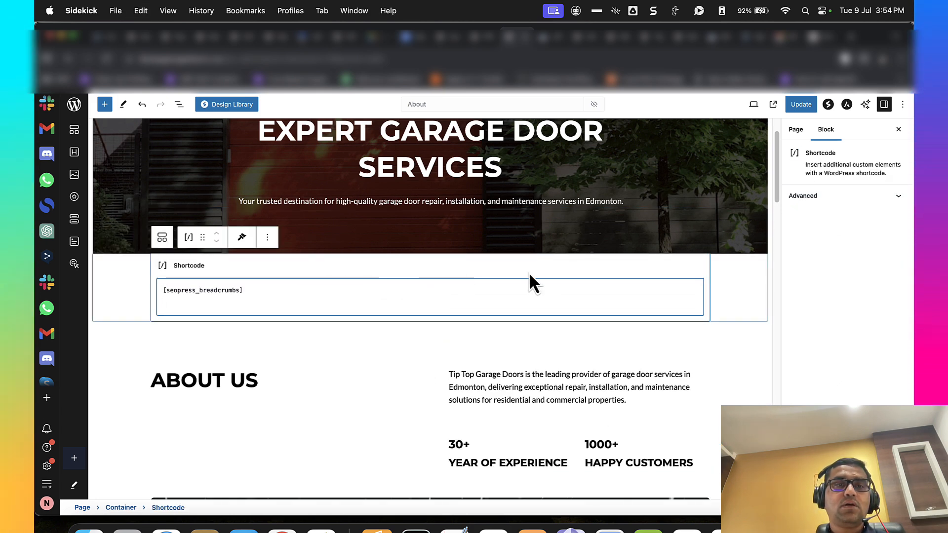
key(BackSpace)
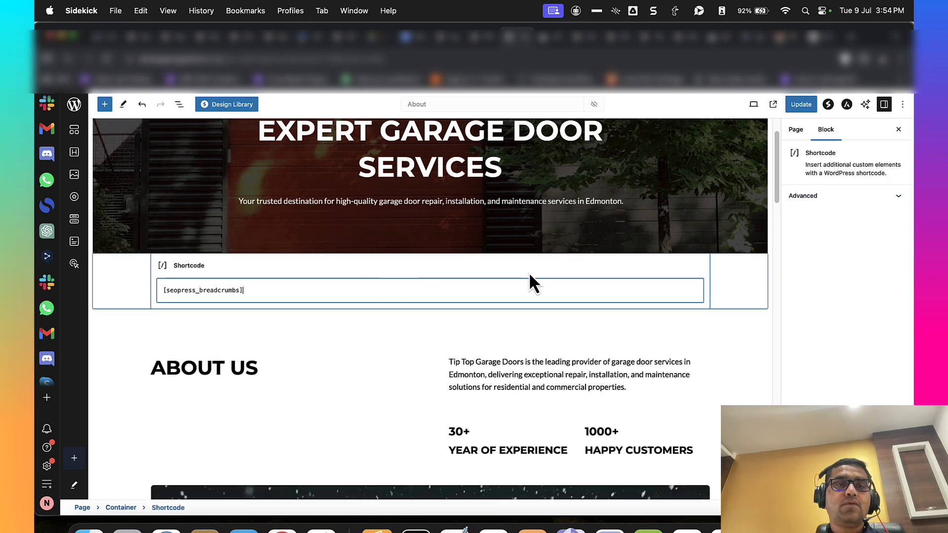
click(814, 109)
Step: Open the live site from the SEO settings page and check its About Us page for breadcrumbs below the hero banner
click(490, 40)
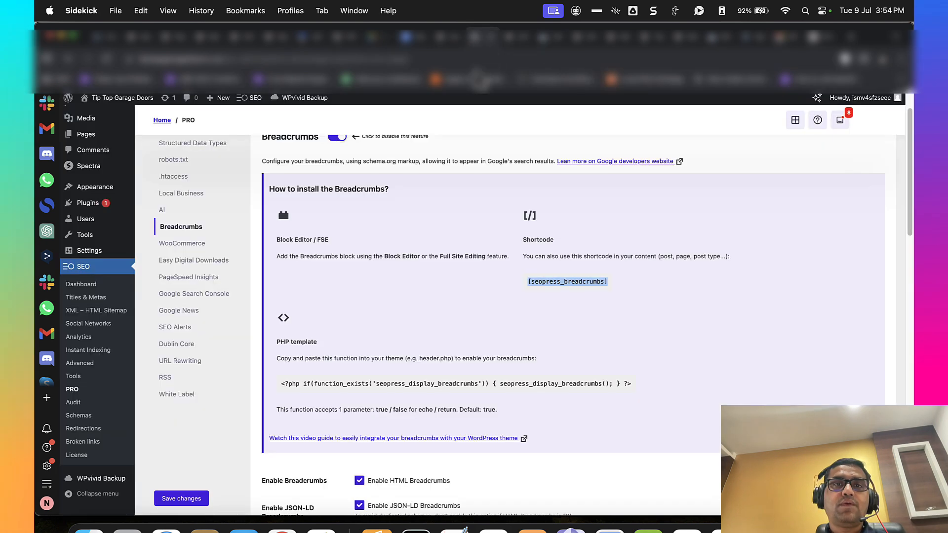
mouse_move(131, 99)
super+click(137, 117)
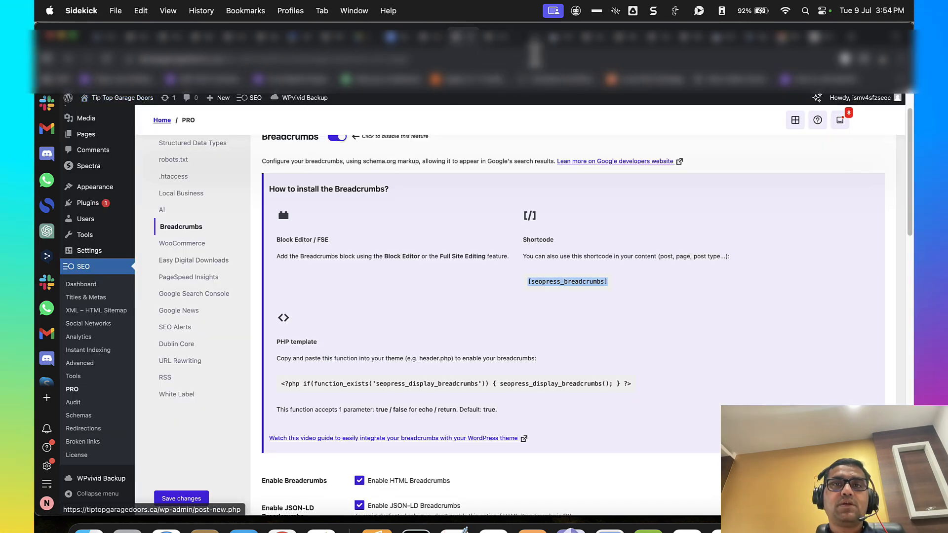
click(513, 37)
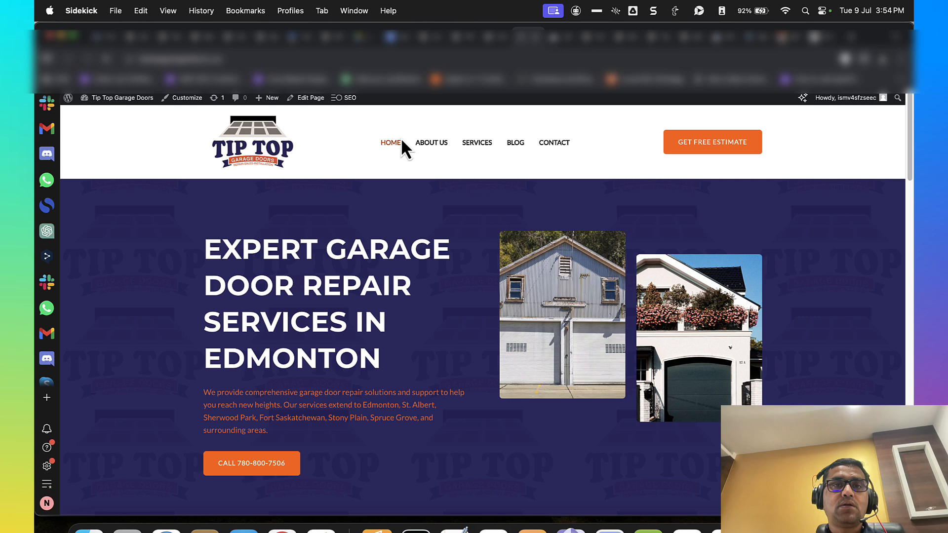
super+click(434, 144)
key(ctrl+Tab)
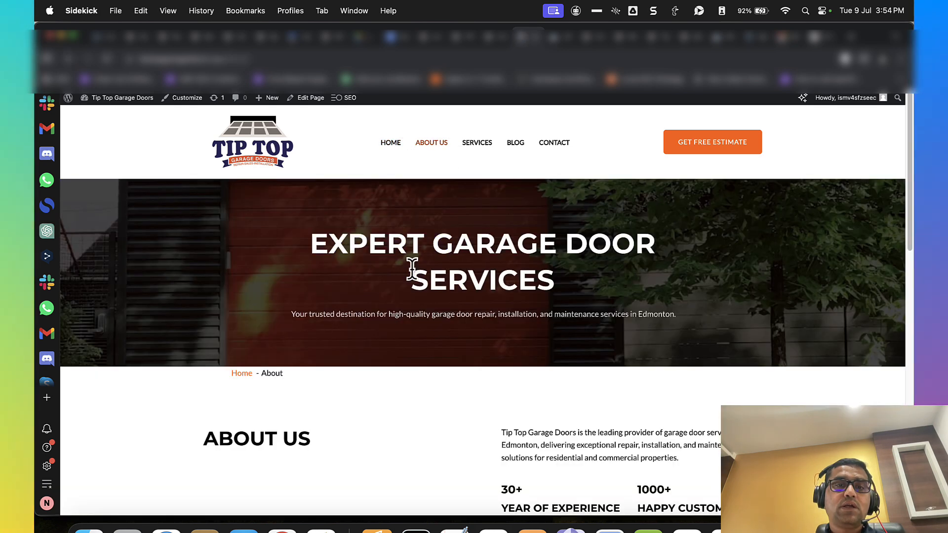
scroll(412, 271, down, 3)
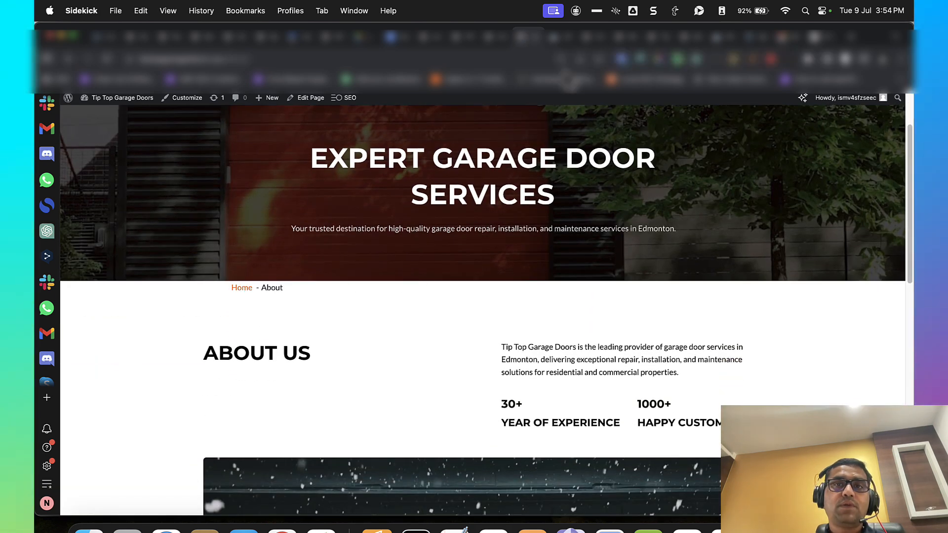
Step: Set the breadcrumb container's top and bottom margins to 10 px in the About page editor and update the page
click(493, 37)
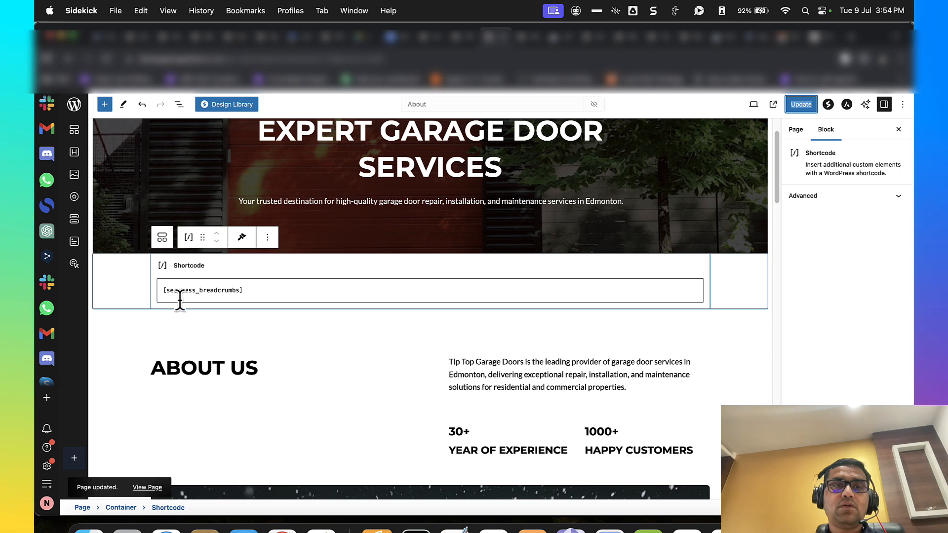
click(135, 291)
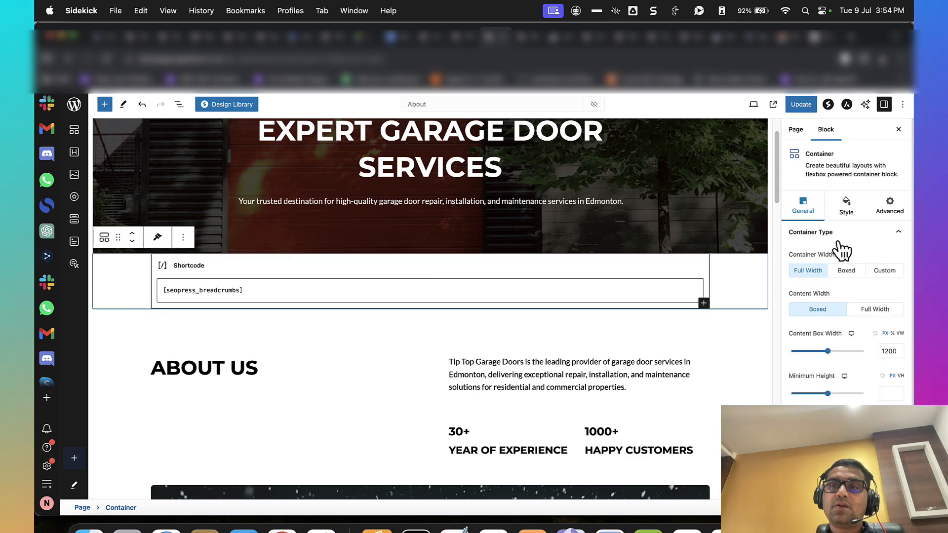
click(849, 205)
click(822, 369)
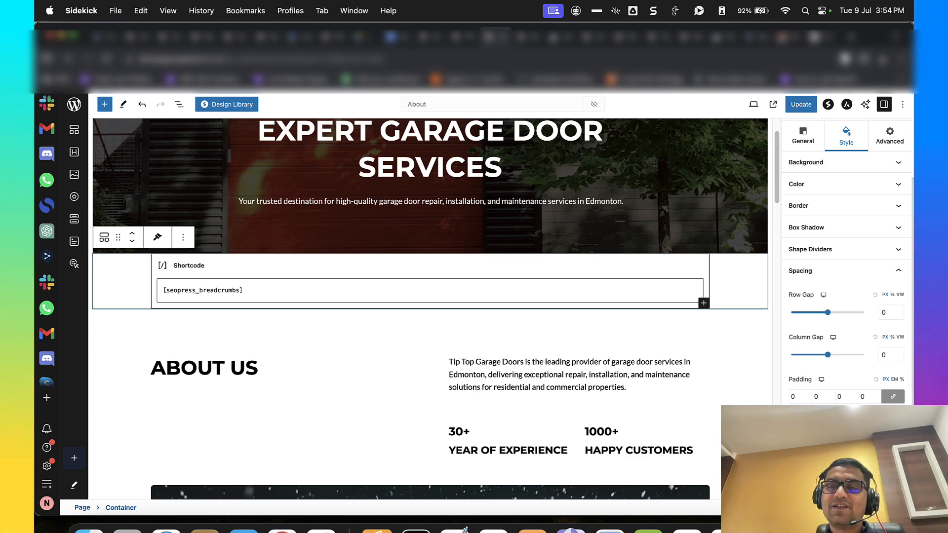
text(10)
key(Tab)
key(Tab)
text(10)
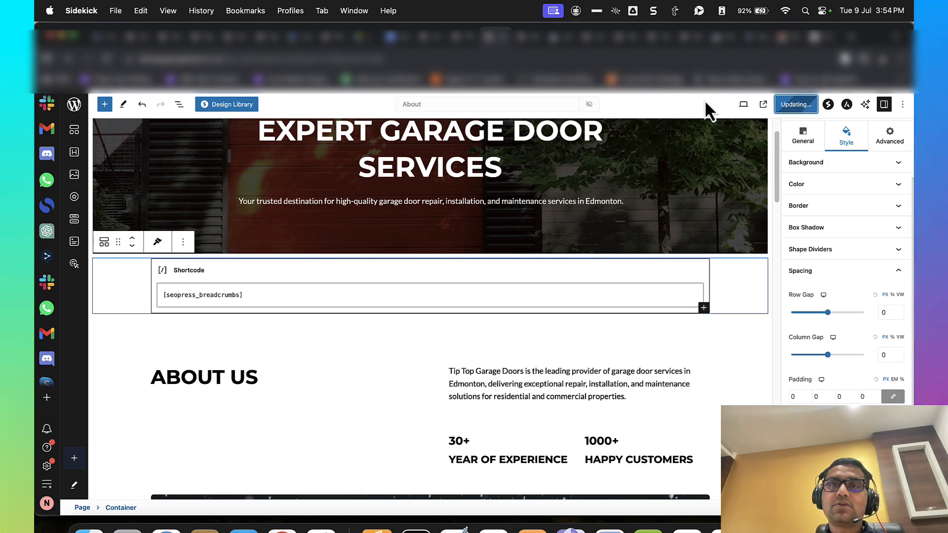
Step: Check the breadcrumb spacing on the live About Us page, then review the Google Search Console settings in SEO PRO
click(523, 37)
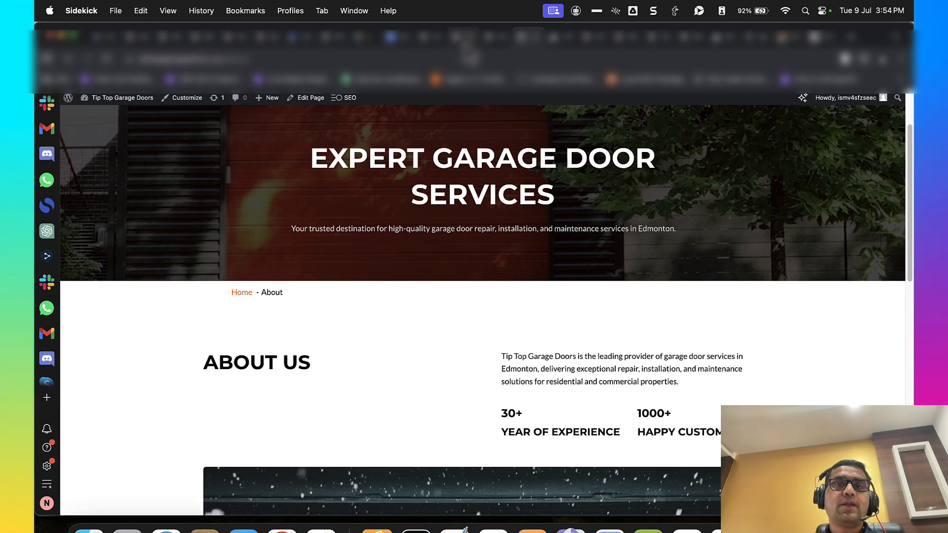
click(457, 37)
scroll(364, 255, down, 1)
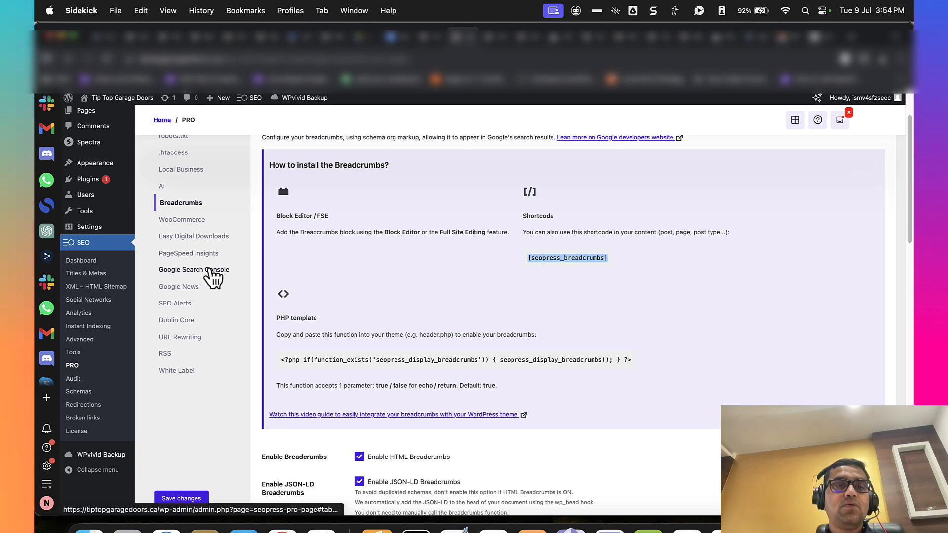
click(207, 270)
scroll(348, 312, up, 2)
scroll(403, 286, down, 4)
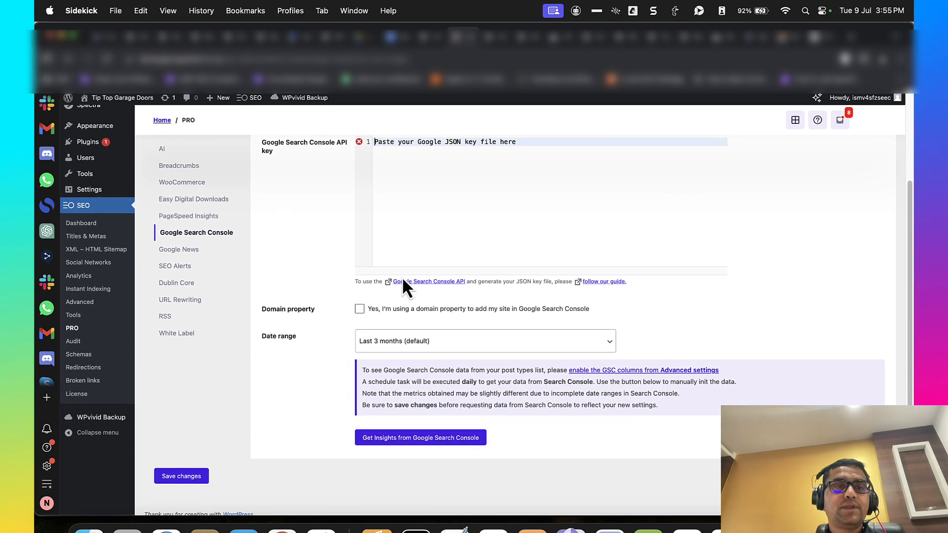
Step: Disable the comments RSS feed and the extra RSS feed links in the PRO RSS settings and save the changes
click(226, 318)
scroll(327, 277, up, 2)
scroll(327, 282, down, 6)
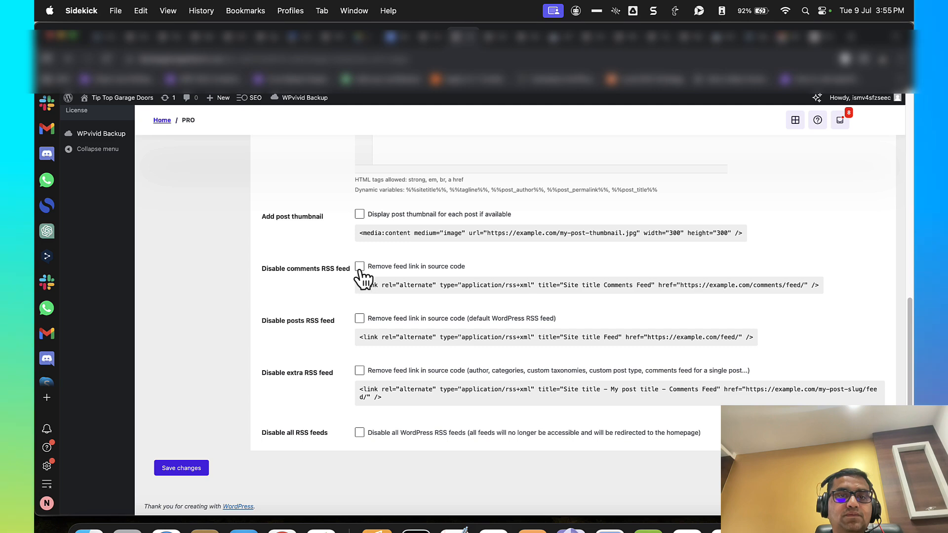
click(359, 267)
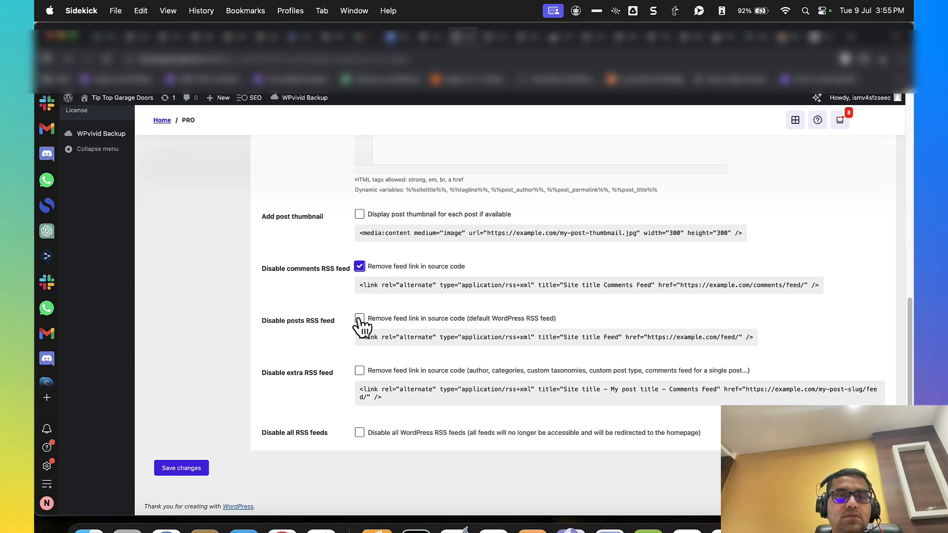
click(359, 371)
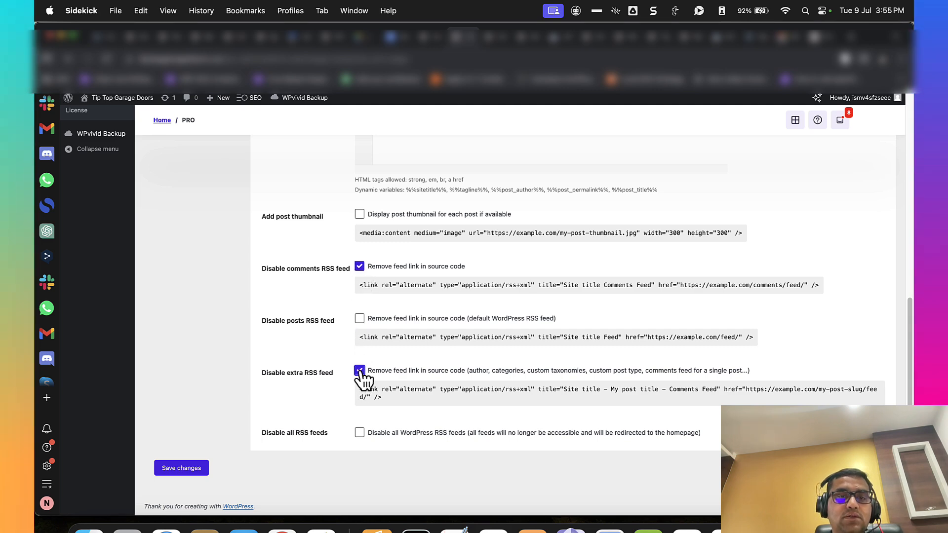
scroll(356, 381, up, 4)
scroll(355, 380, up, 3)
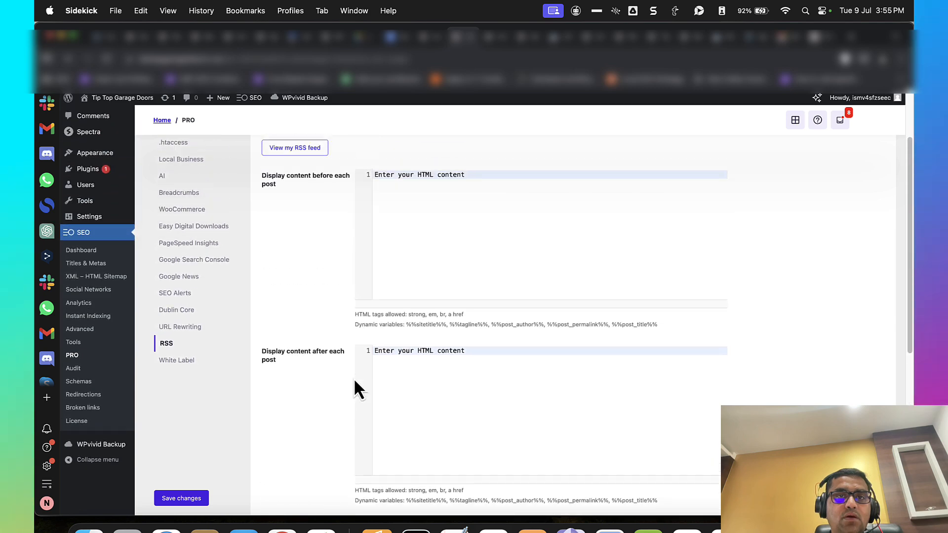
scroll(356, 387, down, 8)
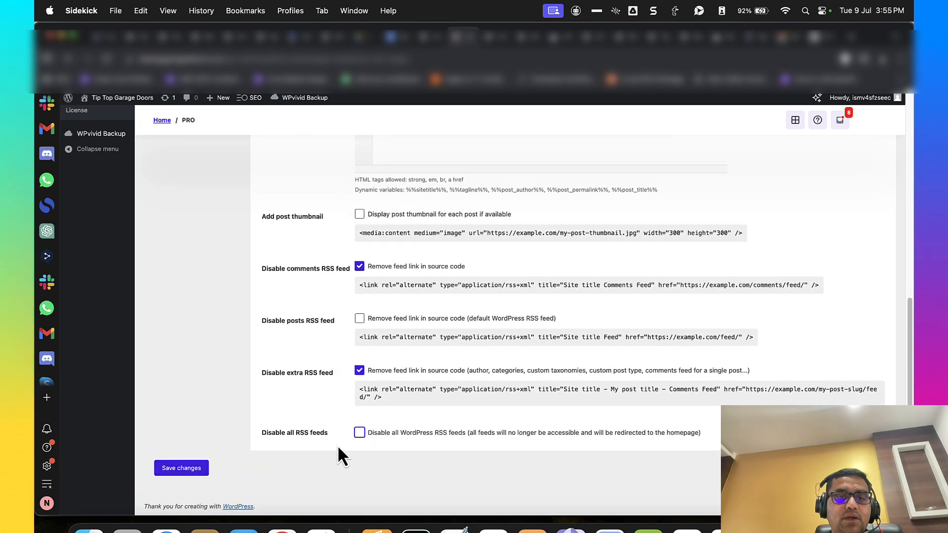
click(183, 469)
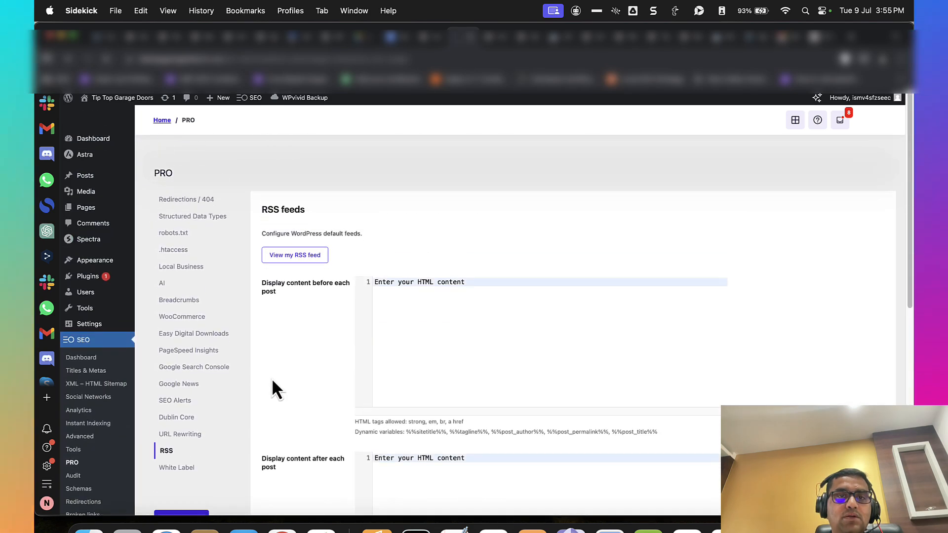
Step: Turn off the Disable all RSS feeds option and save the RSS settings
scroll(271, 377, down, 8)
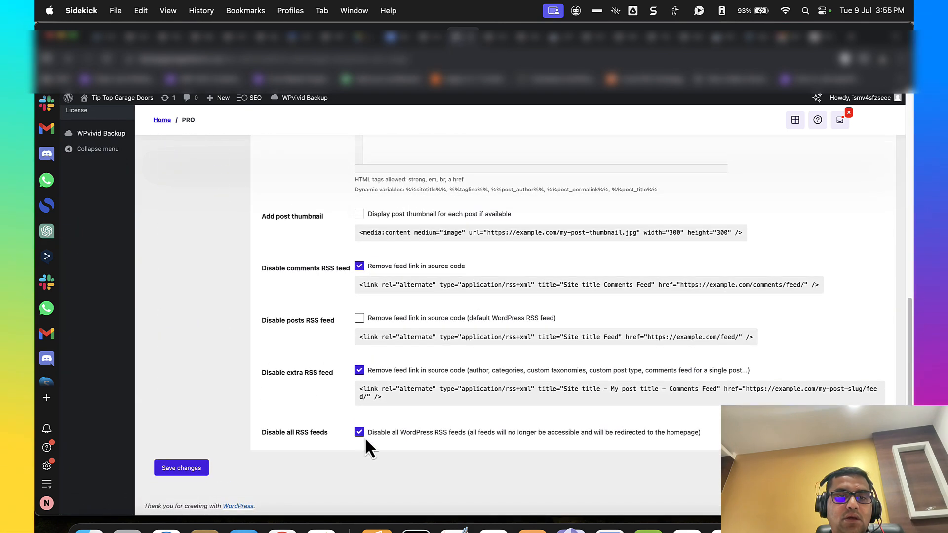
click(361, 434)
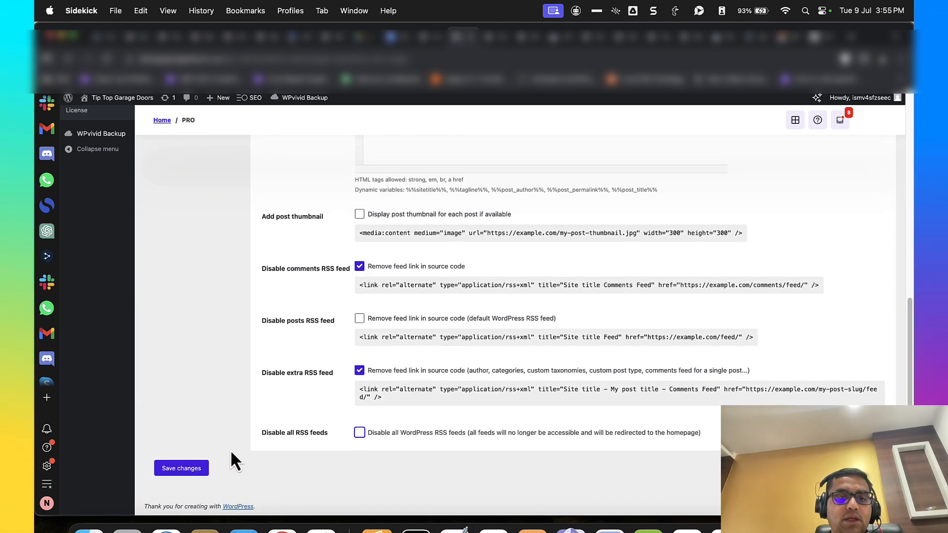
click(189, 473)
Step: Enable displaying the post thumbnail for each post in the RSS settings and save the changes
scroll(311, 345, down, 8)
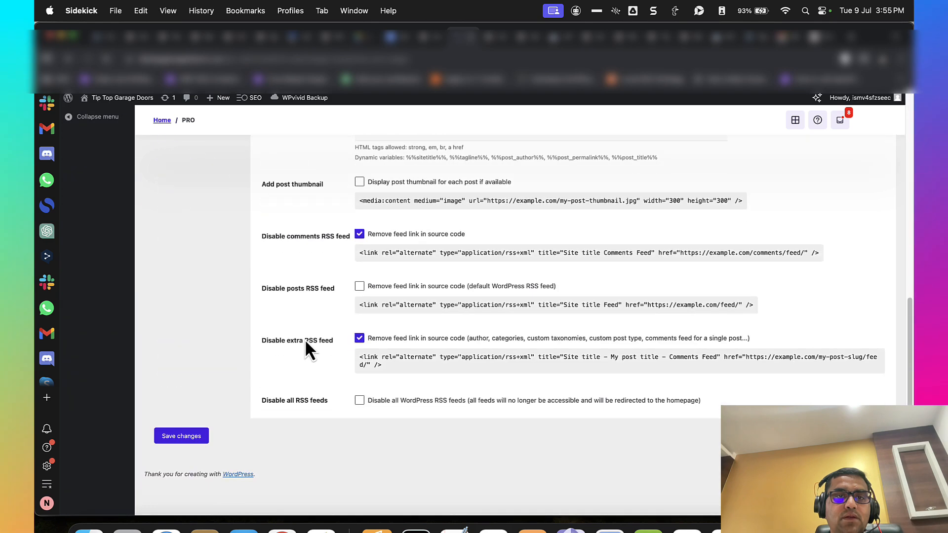
scroll(327, 310, down, 8)
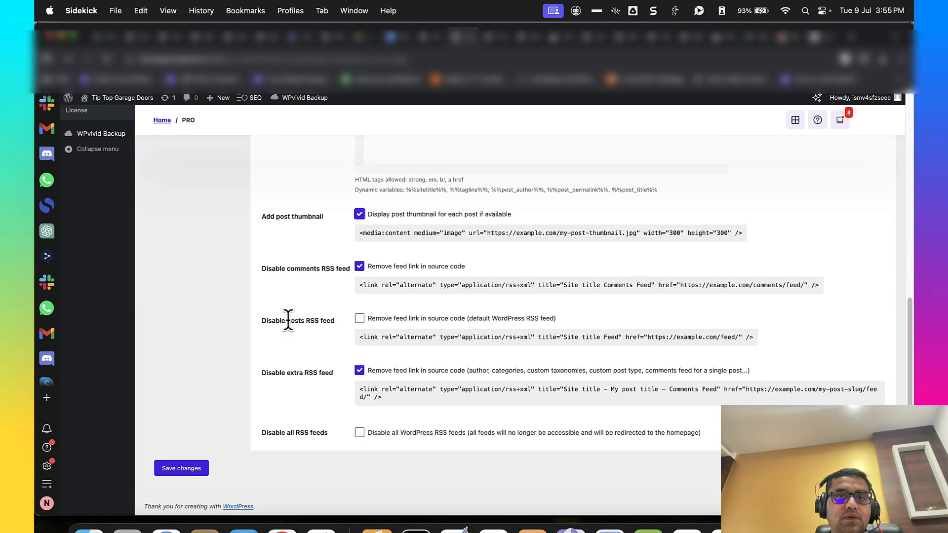
click(190, 468)
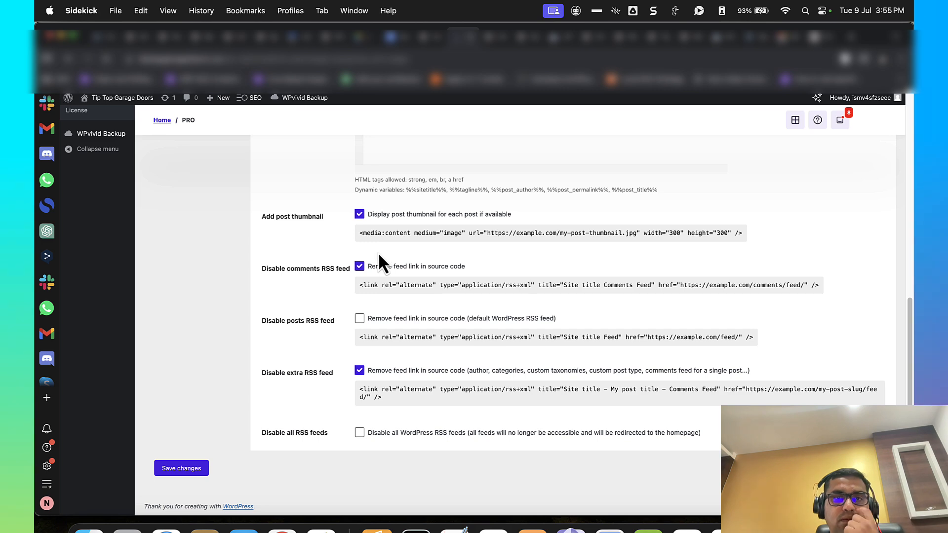
scroll(255, 420, down, 5)
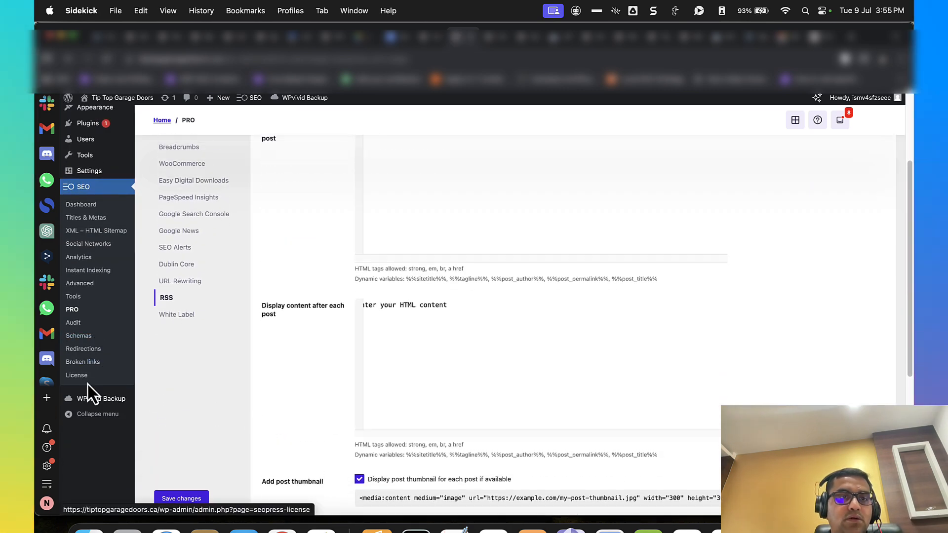
scroll(137, 273, up, 3)
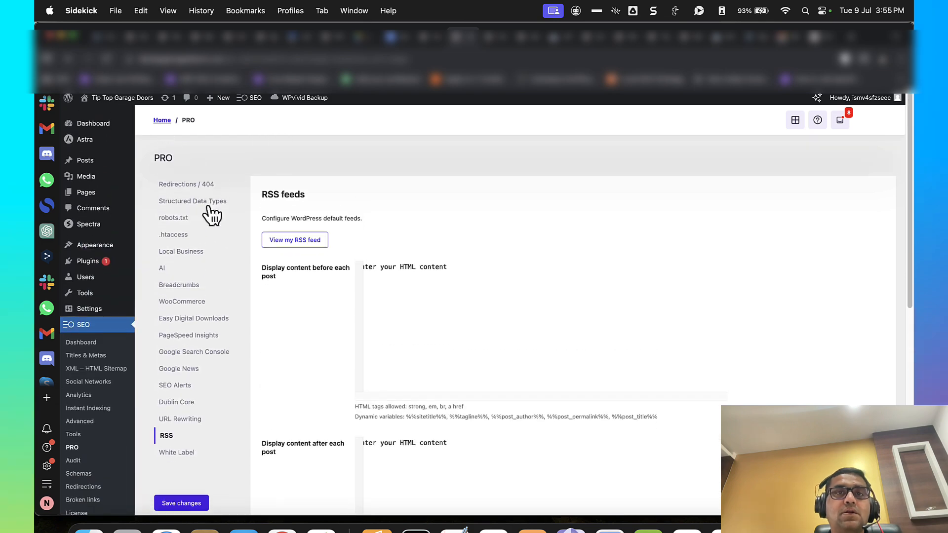